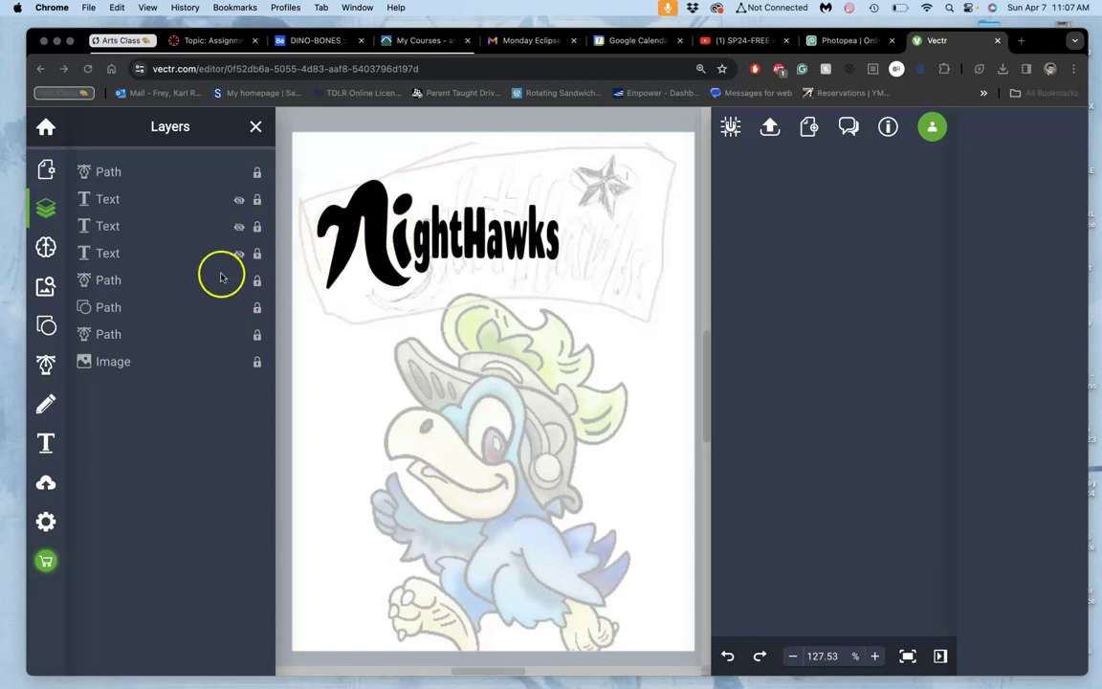
- Unlock the top Path layer holding the ghtHawks lettering and select the path
{"action": "left_click", "coordinate": [480, 238]}
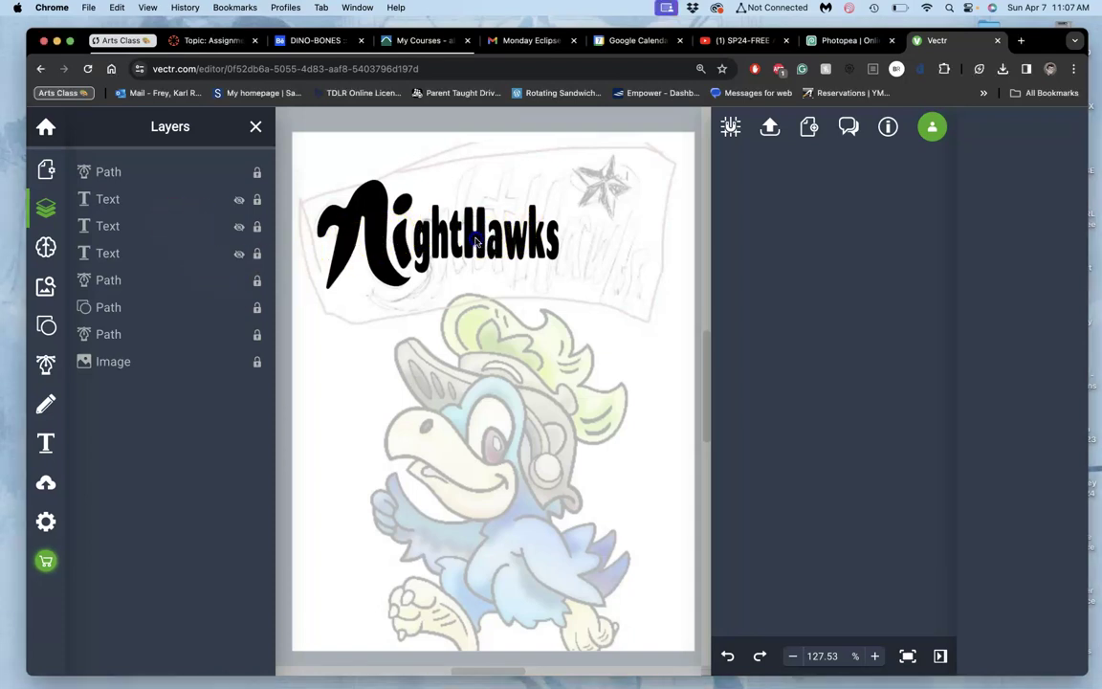
{"action": "left_click", "coordinate": [206, 207]}
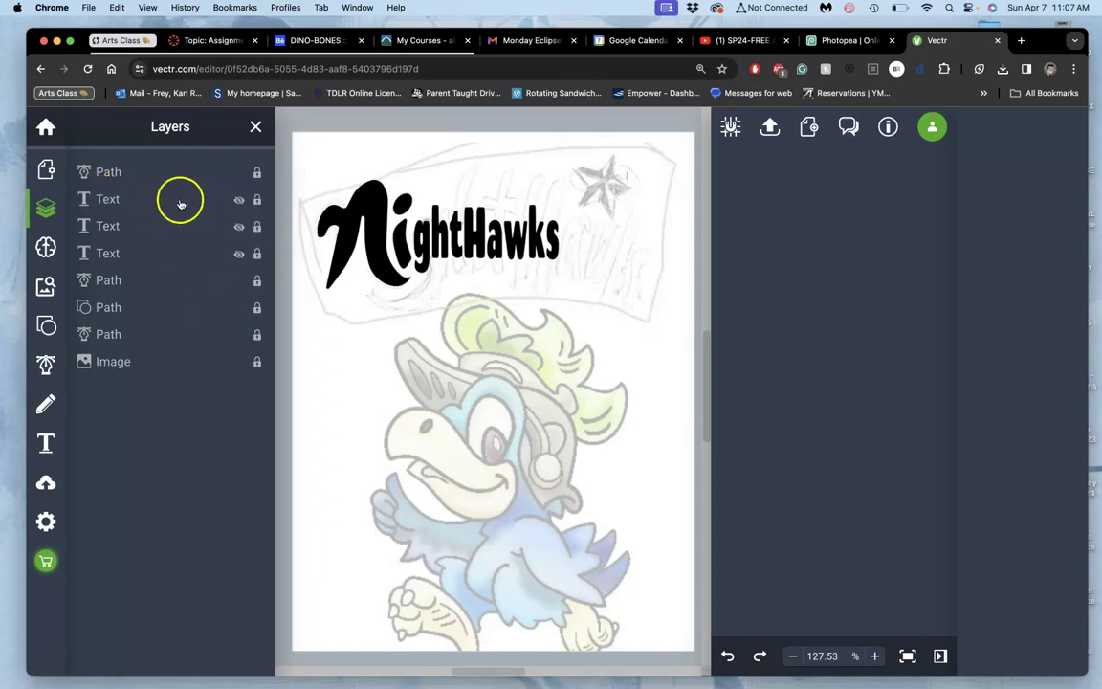
{"action": "left_click", "coordinate": [238, 254]}
{"action": "left_click", "coordinate": [257, 173]}
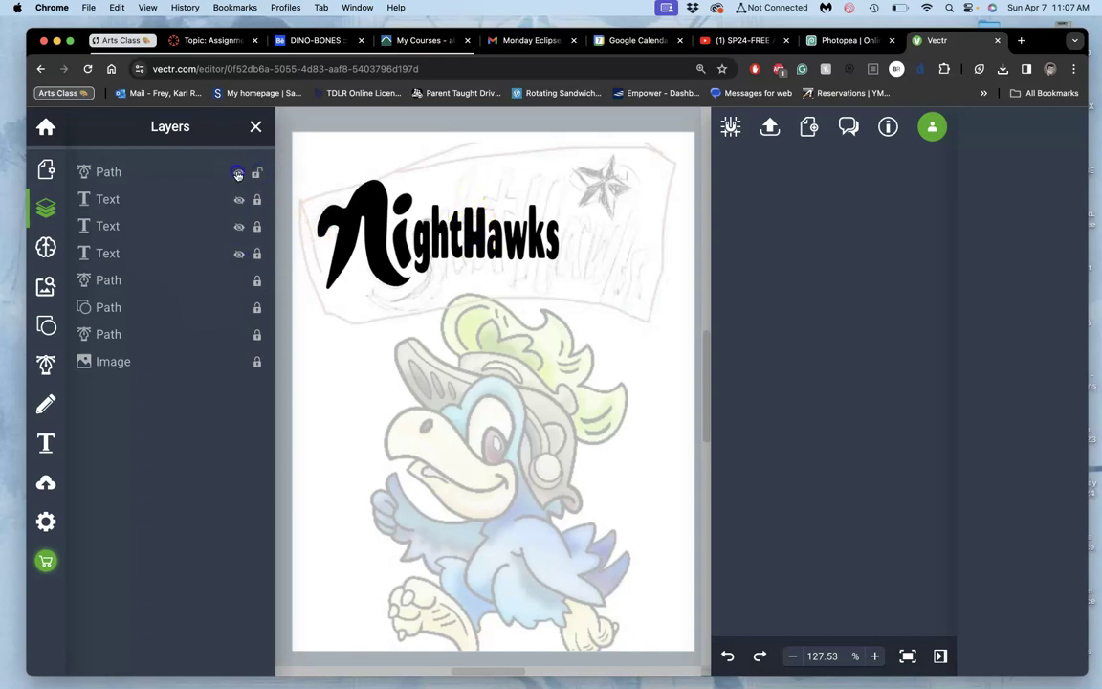
{"action": "left_click", "coordinate": [239, 174]}
{"action": "left_click", "coordinate": [477, 243]}
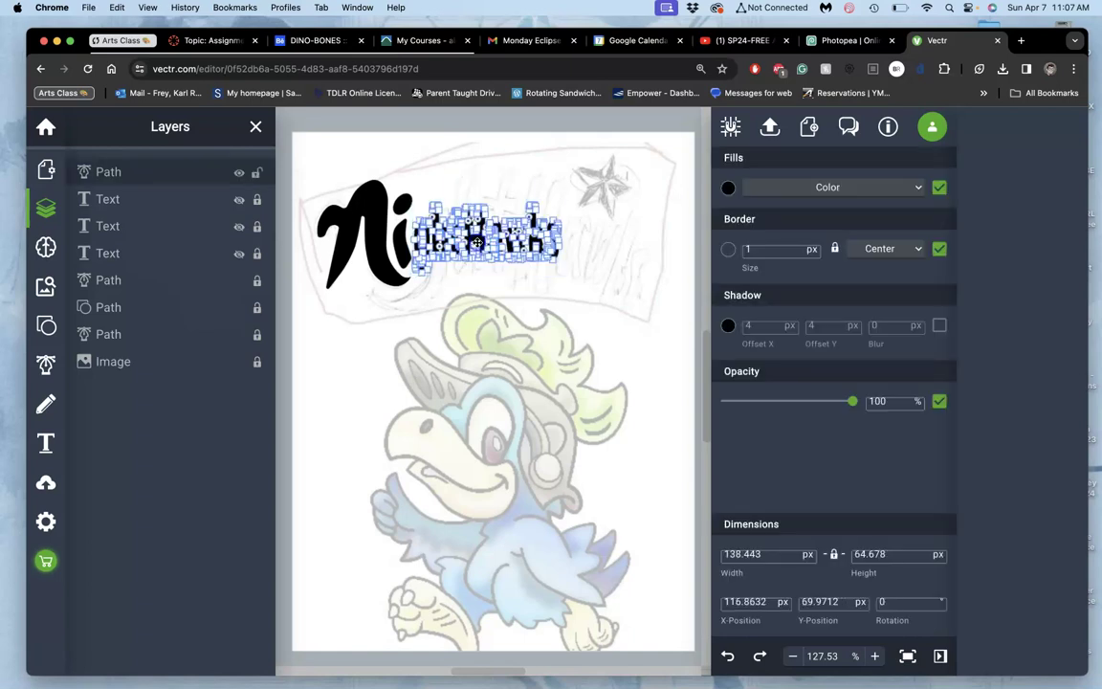
{"action": "left_click", "coordinate": [583, 254]}
- Scale the ghtHawks lettering path up to about 144.2 × 67.4 px
{"action": "scroll", "coordinate": [519, 241], "scroll_direction": "up", "scroll_amount": 2}
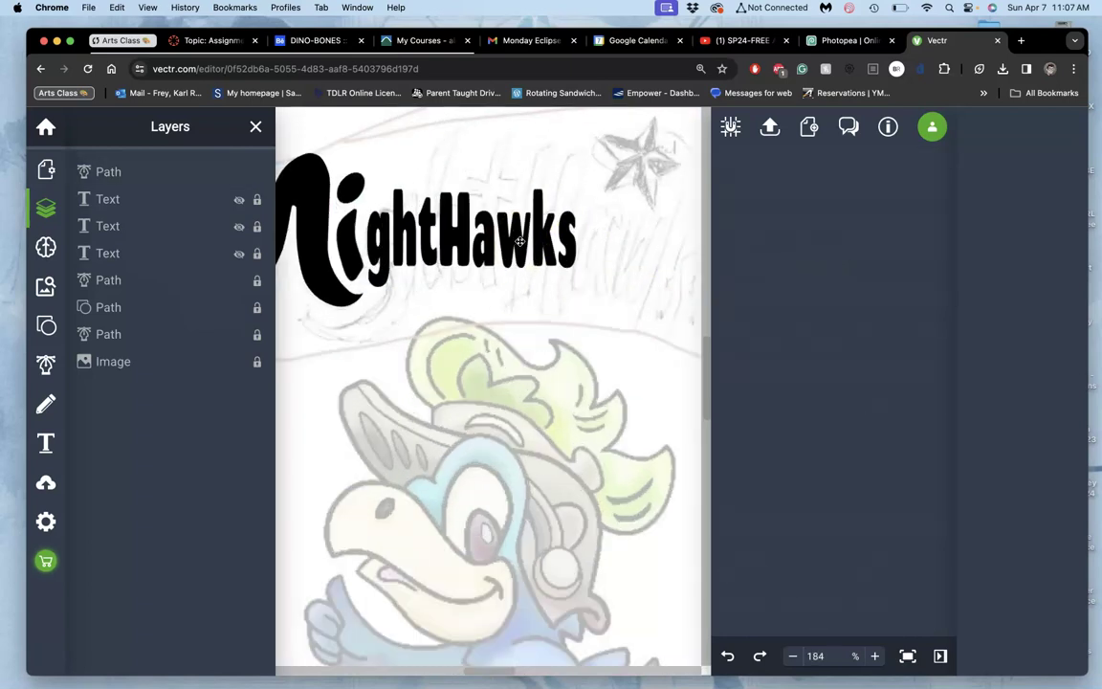
{"action": "scroll", "coordinate": [519, 242], "scroll_direction": "up", "scroll_amount": 2}
{"action": "scroll", "coordinate": [520, 241], "scroll_direction": "up", "scroll_amount": 1}
{"action": "scroll", "coordinate": [520, 241], "scroll_direction": "up", "scroll_amount": 1}
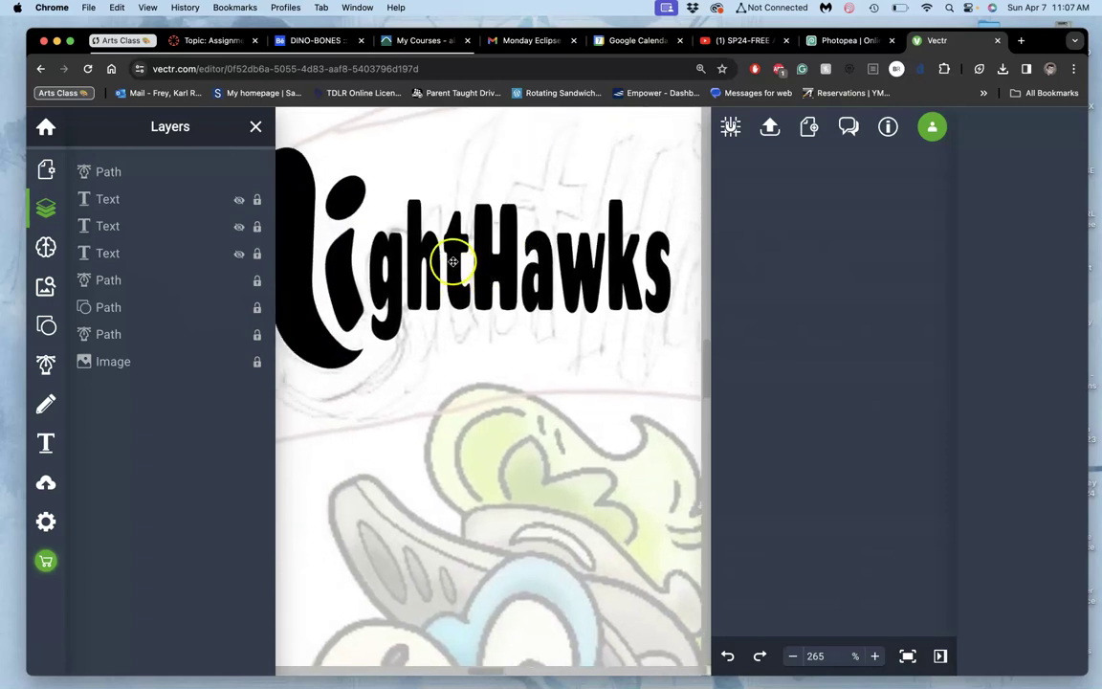
{"action": "left_click", "coordinate": [455, 253]}
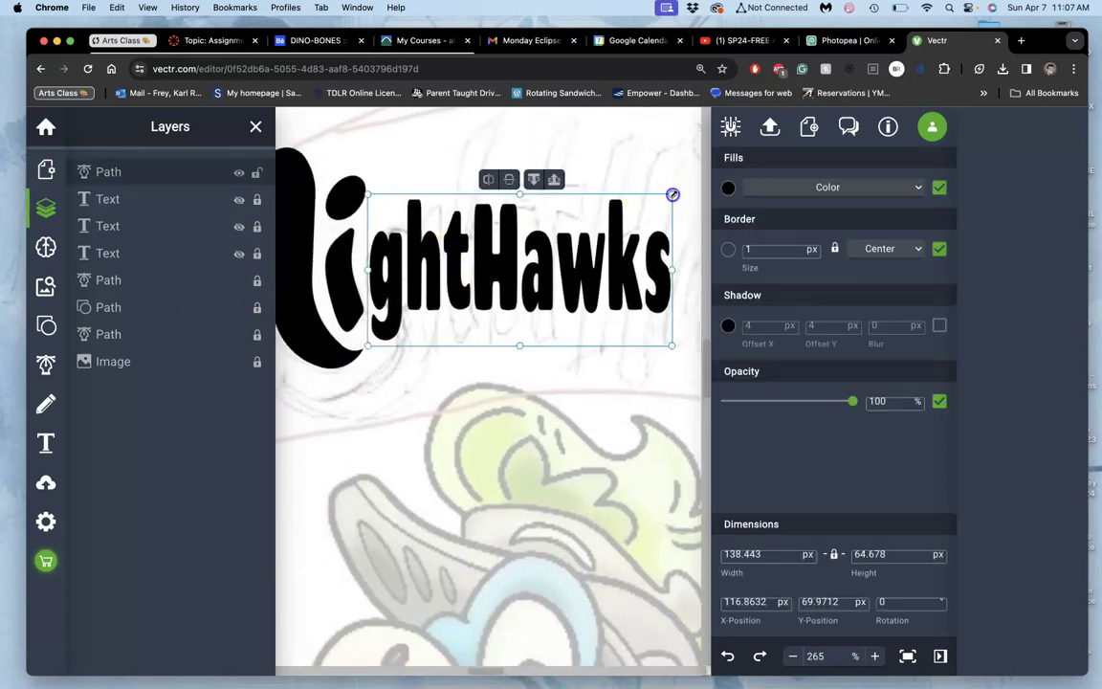
{"action": "left_click_drag", "start_coordinate": [673, 194], "coordinate": [679, 184]}
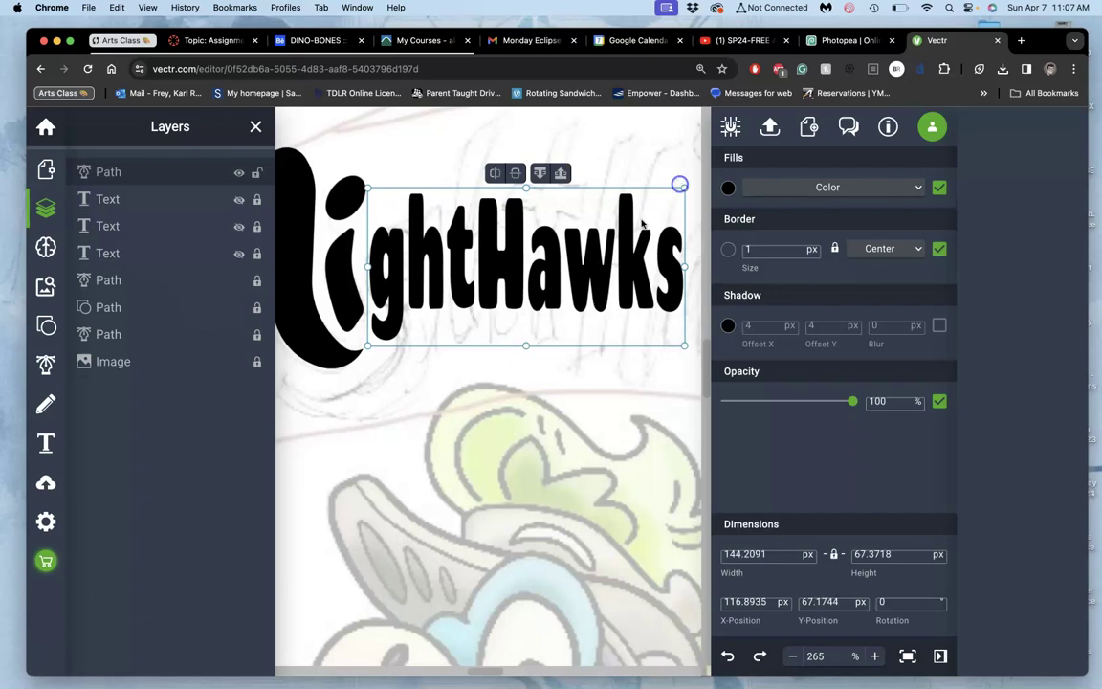
{"action": "double_click", "coordinate": [596, 271]}
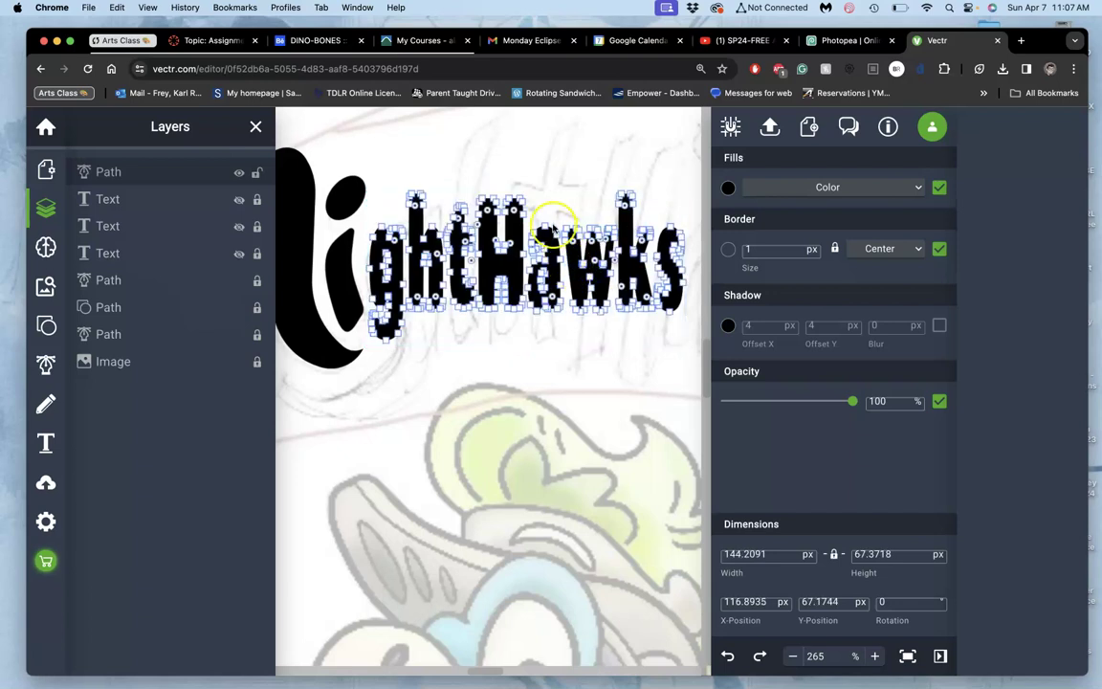
{"action": "left_click", "coordinate": [594, 297]}
{"action": "left_click", "coordinate": [601, 356]}
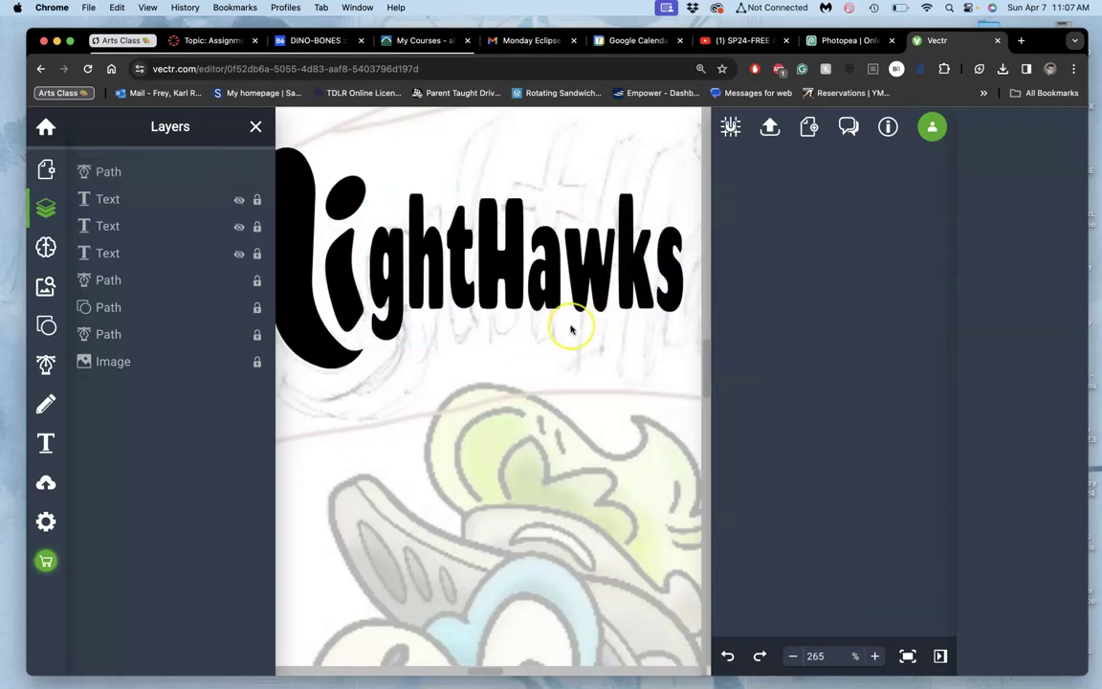
{"action": "scroll", "coordinate": [571, 329], "scroll_direction": "down", "scroll_amount": 3}
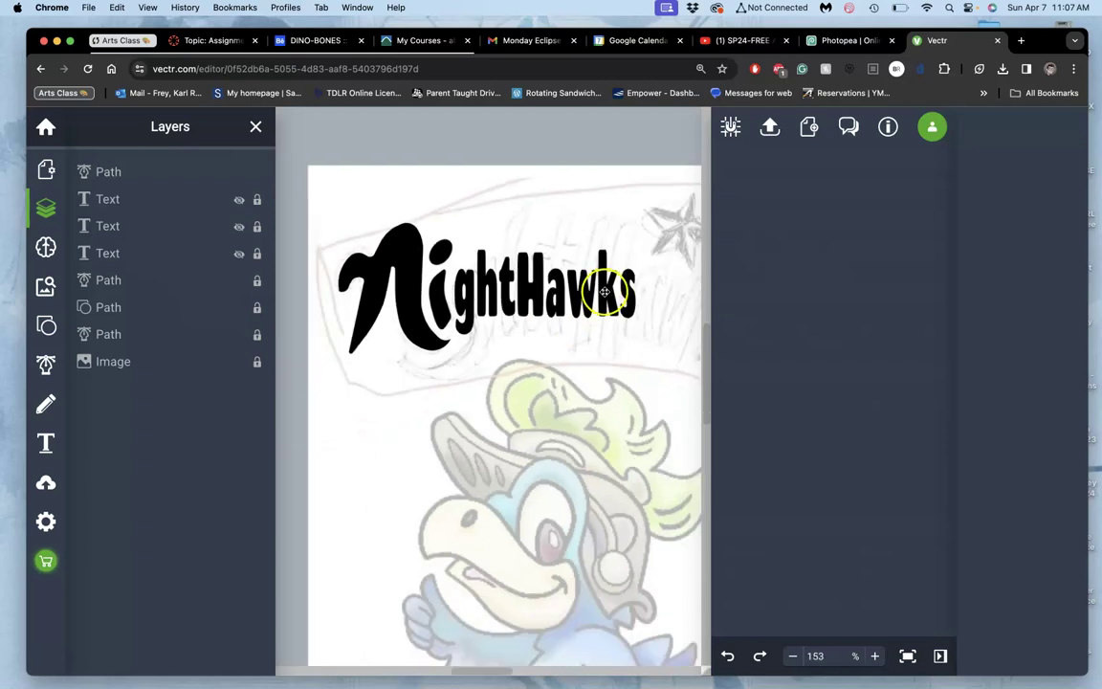
{"action": "left_click", "coordinate": [586, 290]}
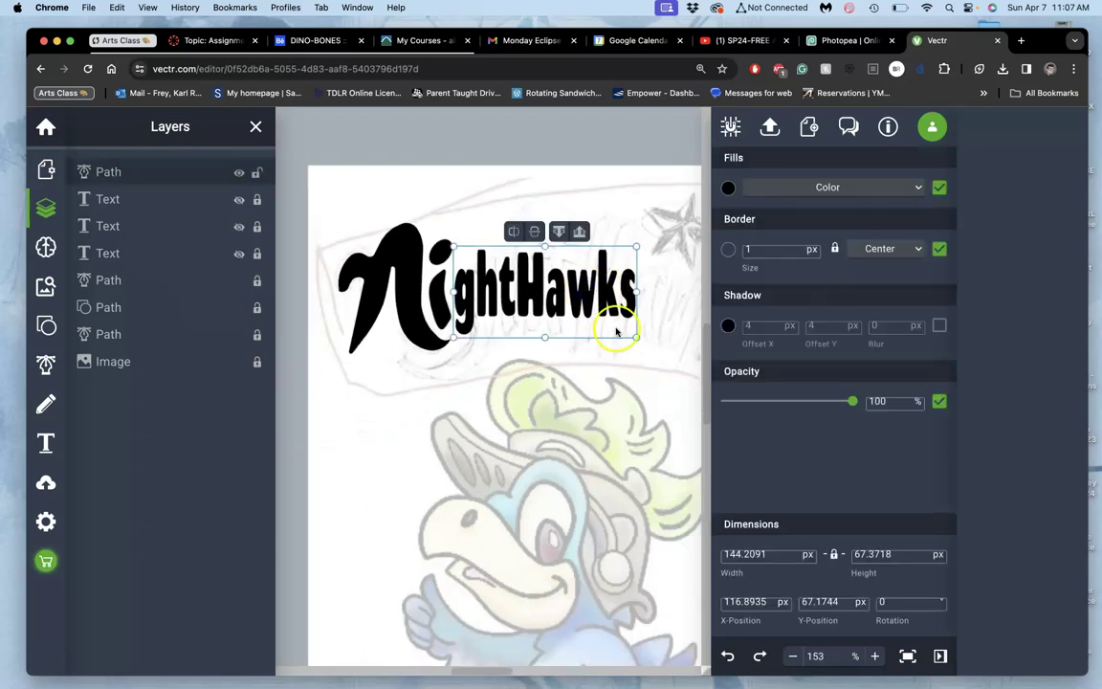
- Draw a text box below the NightHawks logo and set its size to 45
{"action": "left_click", "coordinate": [584, 360]}
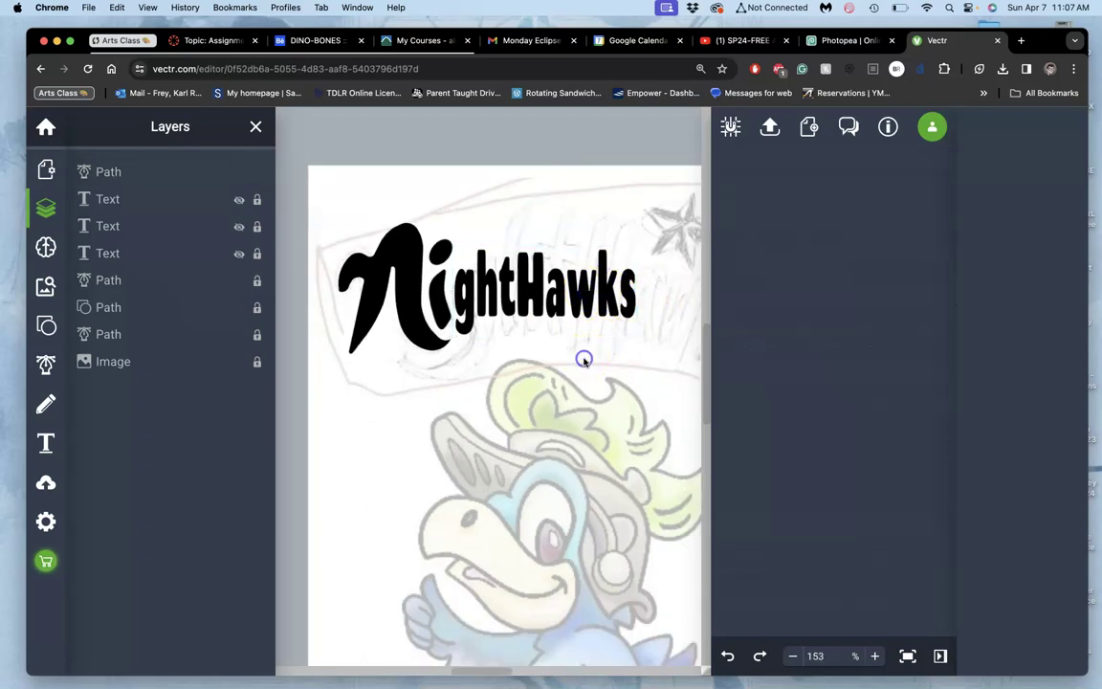
{"action": "left_click", "coordinate": [45, 443]}
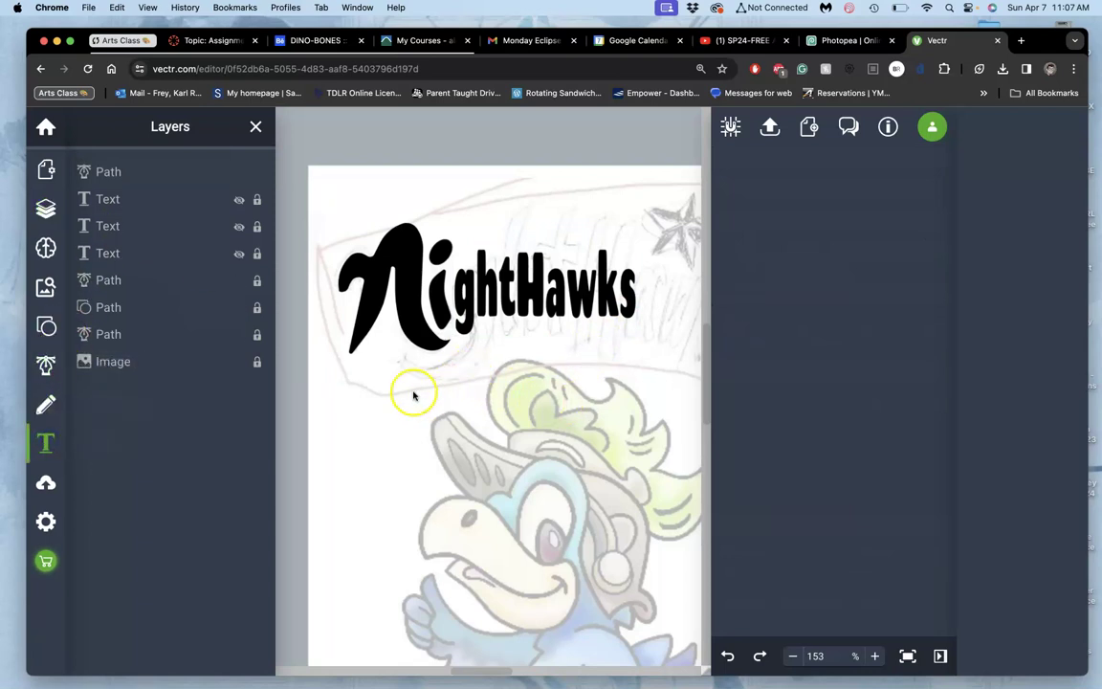
{"action": "left_click_drag", "start_coordinate": [396, 380], "coordinate": [704, 552]}
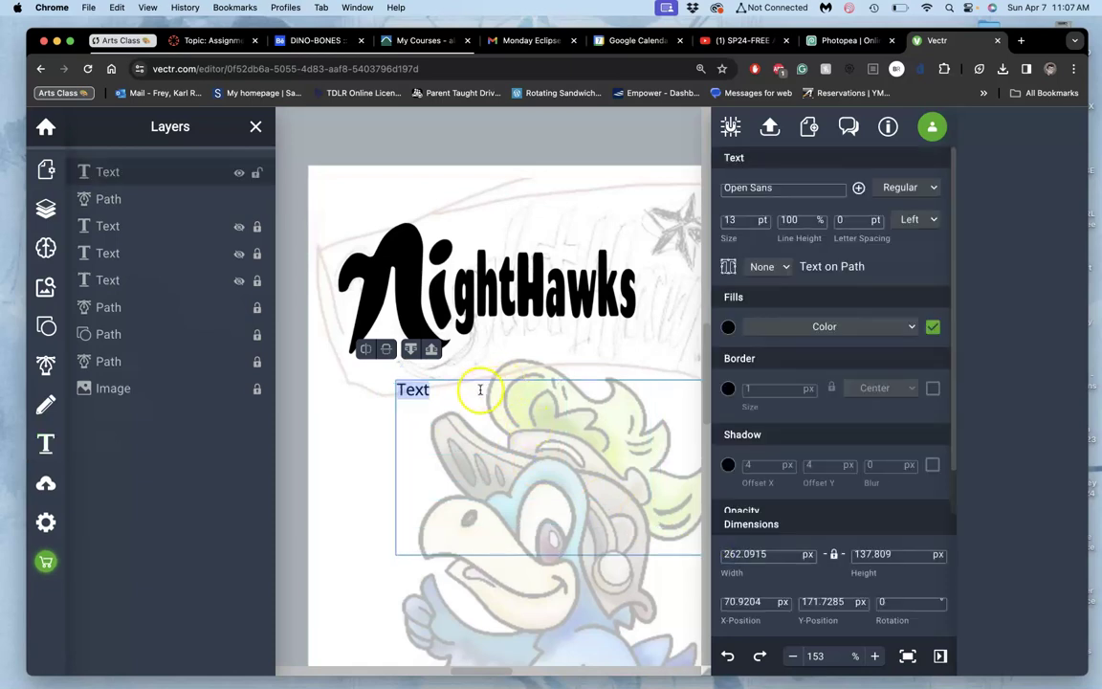
{"action": "mouse_move", "coordinate": [742, 220]}
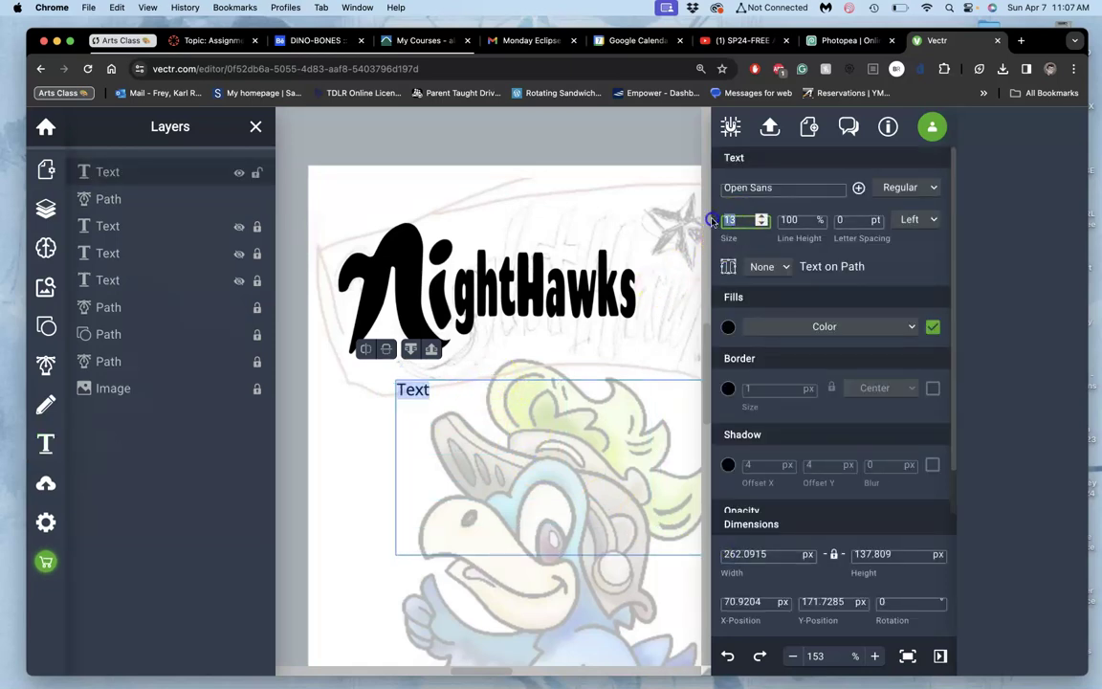
{"action": "type", "text": "45"}
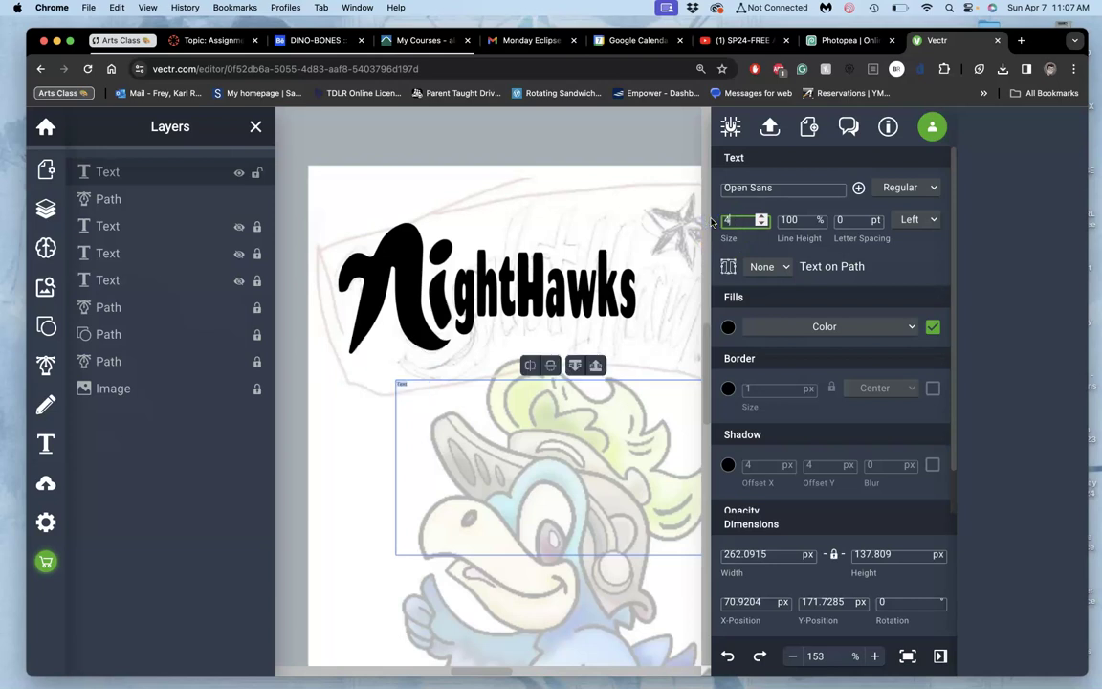
- Apply the Fugaz One font to the new text box
{"action": "left_click", "coordinate": [807, 188]}
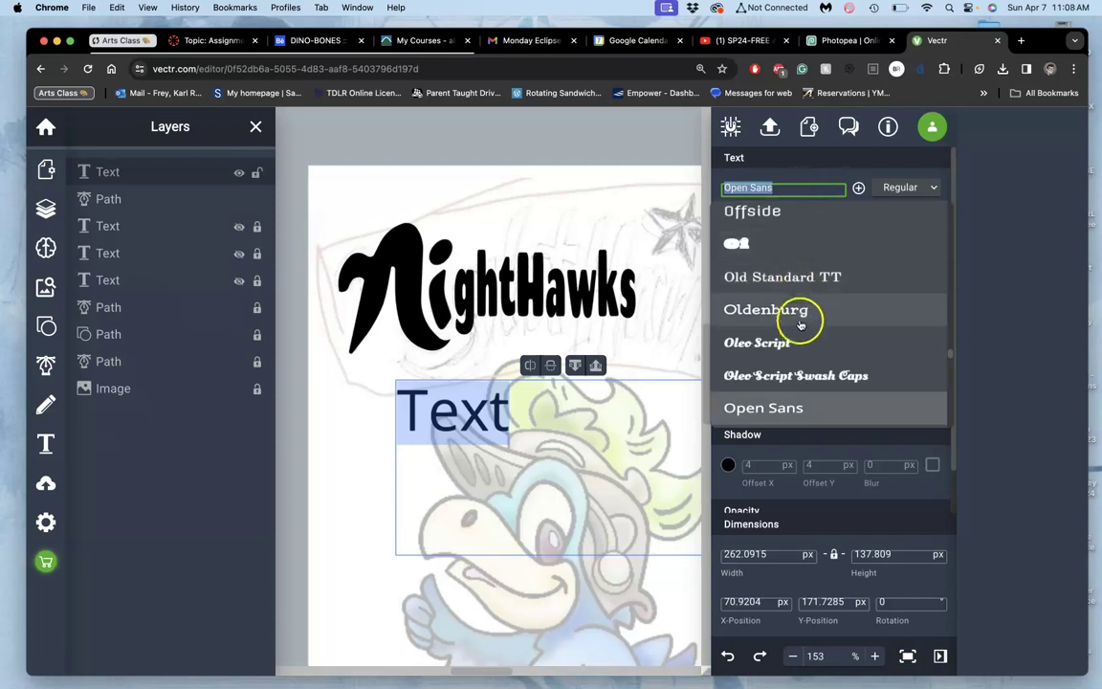
{"action": "scroll", "coordinate": [801, 330], "scroll_direction": "up", "scroll_amount": 5}
{"action": "scroll", "coordinate": [801, 330], "scroll_direction": "up", "scroll_amount": 5}
{"action": "scroll", "coordinate": [801, 331], "scroll_direction": "up", "scroll_amount": 5}
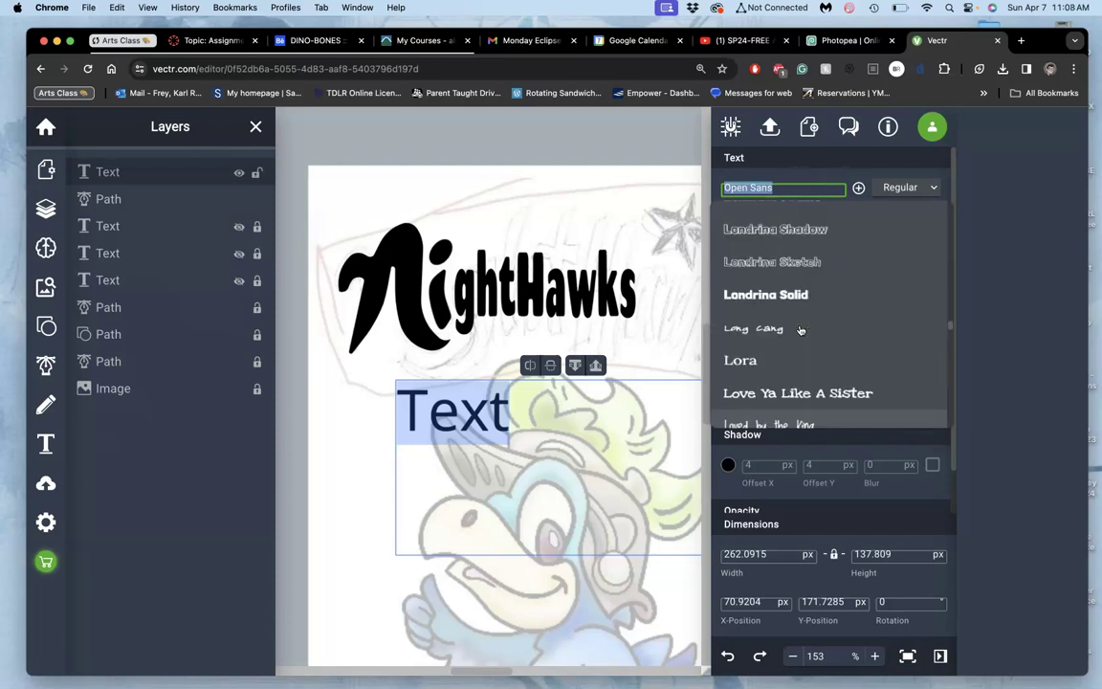
{"action": "scroll", "coordinate": [801, 330], "scroll_direction": "up", "scroll_amount": 5}
{"action": "scroll", "coordinate": [800, 330], "scroll_direction": "up", "scroll_amount": 2}
{"action": "scroll", "coordinate": [801, 330], "scroll_direction": "up", "scroll_amount": 5}
{"action": "scroll", "coordinate": [800, 331], "scroll_direction": "up", "scroll_amount": 5}
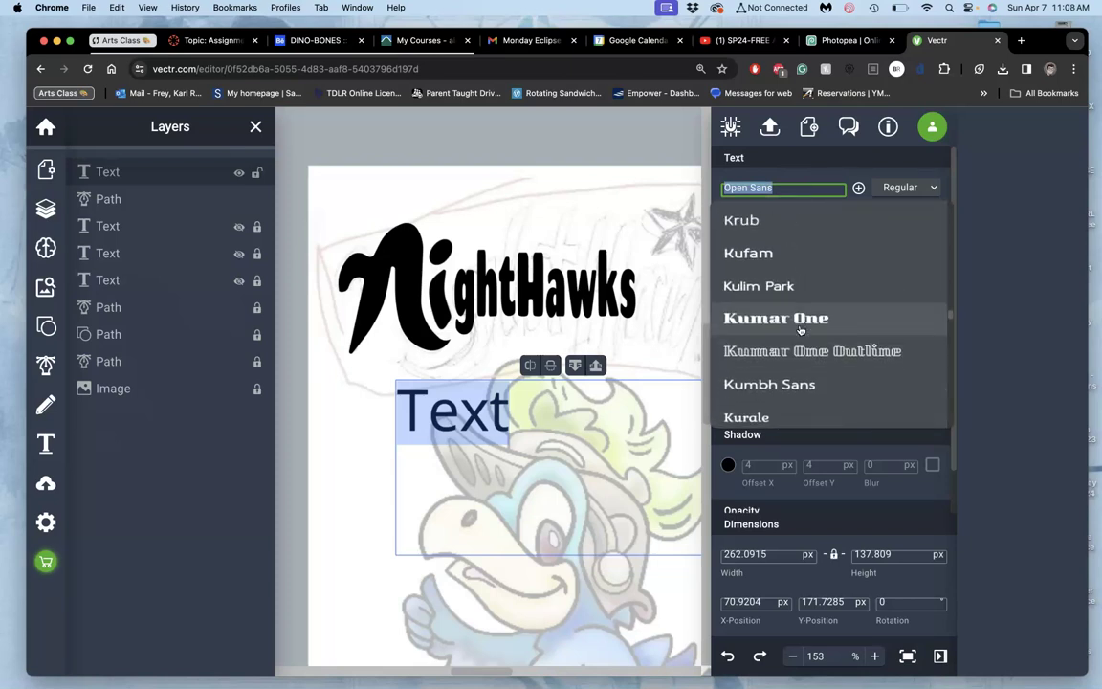
{"action": "scroll", "coordinate": [801, 330], "scroll_direction": "up", "scroll_amount": 1}
{"action": "scroll", "coordinate": [801, 330], "scroll_direction": "up", "scroll_amount": 5}
{"action": "scroll", "coordinate": [801, 330], "scroll_direction": "up", "scroll_amount": 5}
{"action": "scroll", "coordinate": [801, 330], "scroll_direction": "up", "scroll_amount": 10}
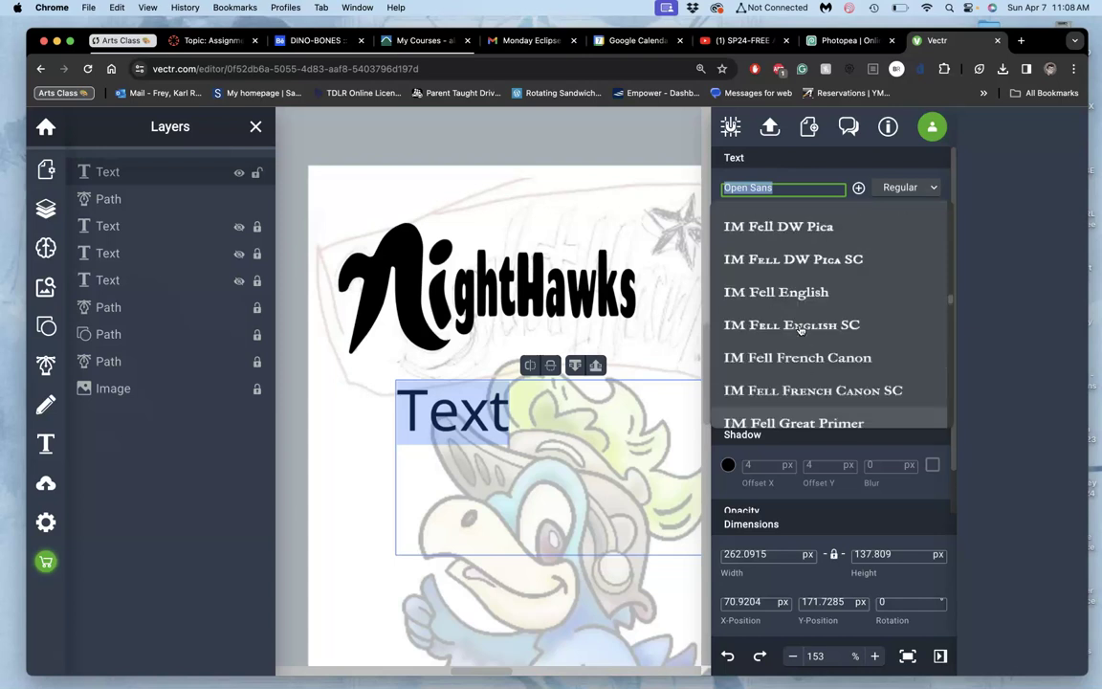
{"action": "scroll", "coordinate": [801, 330], "scroll_direction": "up", "scroll_amount": 5}
{"action": "scroll", "coordinate": [801, 330], "scroll_direction": "up", "scroll_amount": 5}
{"action": "scroll", "coordinate": [801, 330], "scroll_direction": "up", "scroll_amount": 1}
{"action": "scroll", "coordinate": [801, 330], "scroll_direction": "up", "scroll_amount": 2}
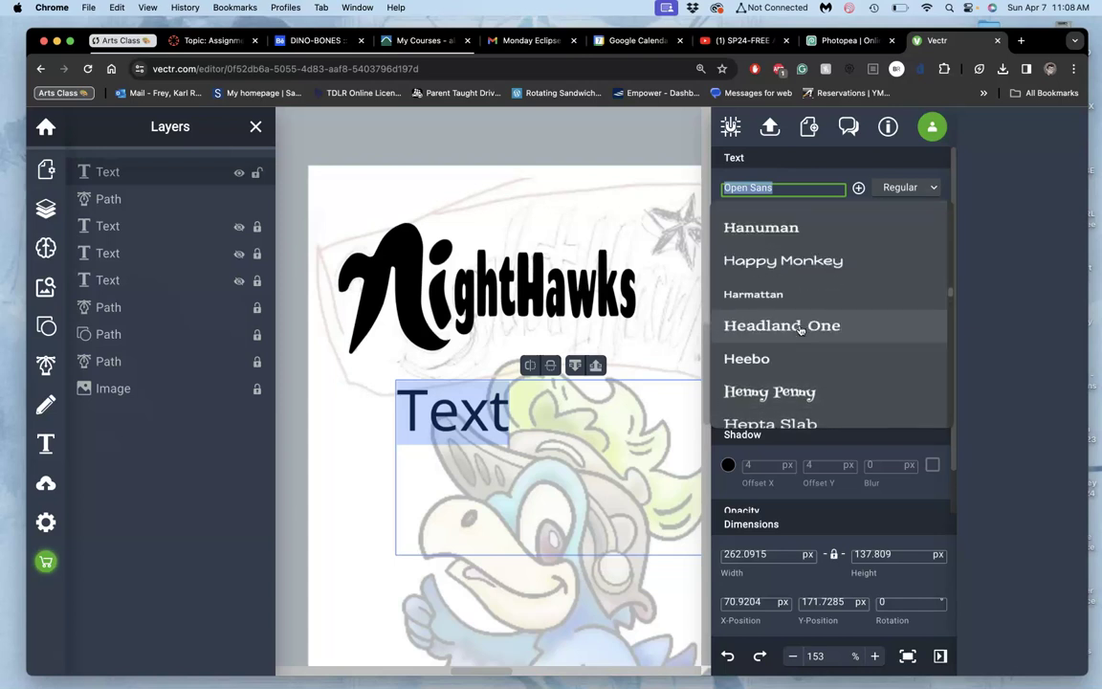
{"action": "scroll", "coordinate": [801, 330], "scroll_direction": "up", "scroll_amount": 5}
{"action": "scroll", "coordinate": [801, 330], "scroll_direction": "up", "scroll_amount": 2}
{"action": "scroll", "coordinate": [801, 330], "scroll_direction": "up", "scroll_amount": 5}
{"action": "scroll", "coordinate": [801, 330], "scroll_direction": "up", "scroll_amount": 1}
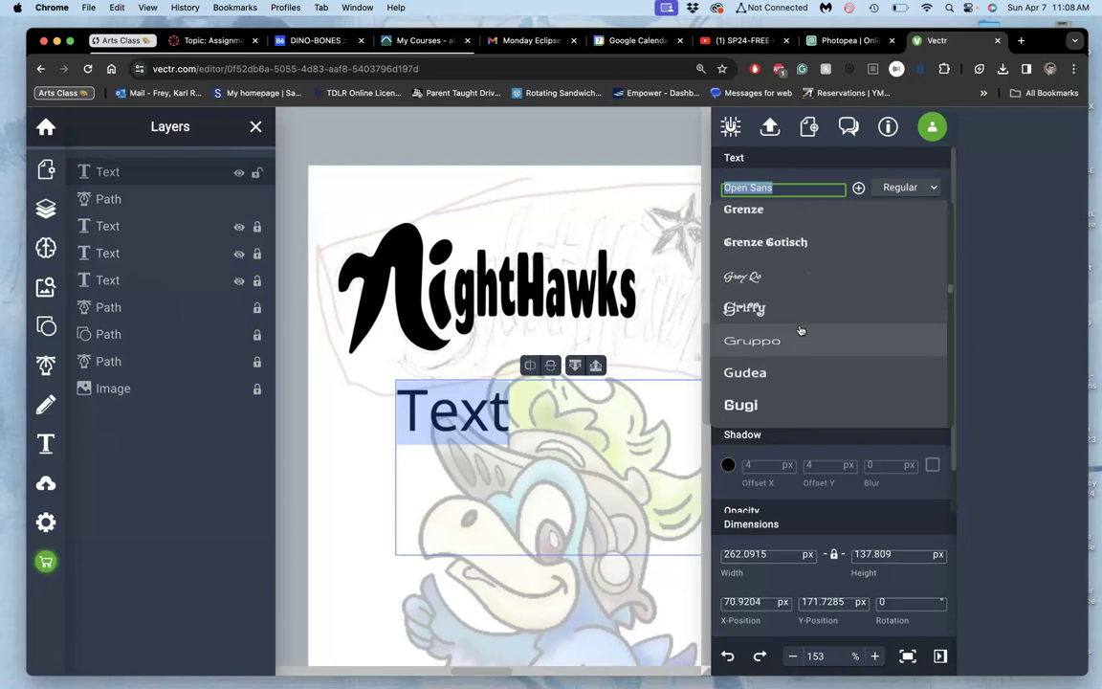
{"action": "scroll", "coordinate": [801, 330], "scroll_direction": "up", "scroll_amount": 3}
{"action": "scroll", "coordinate": [800, 330], "scroll_direction": "up", "scroll_amount": 1}
{"action": "scroll", "coordinate": [801, 330], "scroll_direction": "up", "scroll_amount": 2}
{"action": "scroll", "coordinate": [801, 330], "scroll_direction": "up", "scroll_amount": 5}
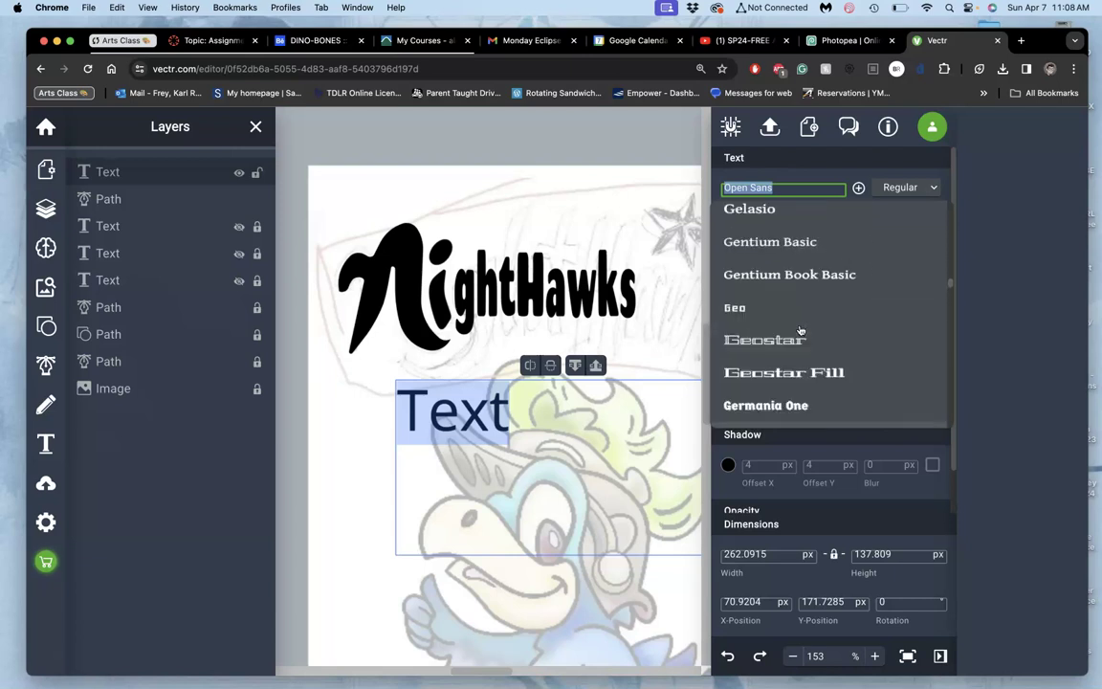
{"action": "scroll", "coordinate": [801, 330], "scroll_direction": "up", "scroll_amount": 5}
{"action": "scroll", "coordinate": [801, 330], "scroll_direction": "up", "scroll_amount": 1}
{"action": "scroll", "coordinate": [800, 330], "scroll_direction": "up", "scroll_amount": 5}
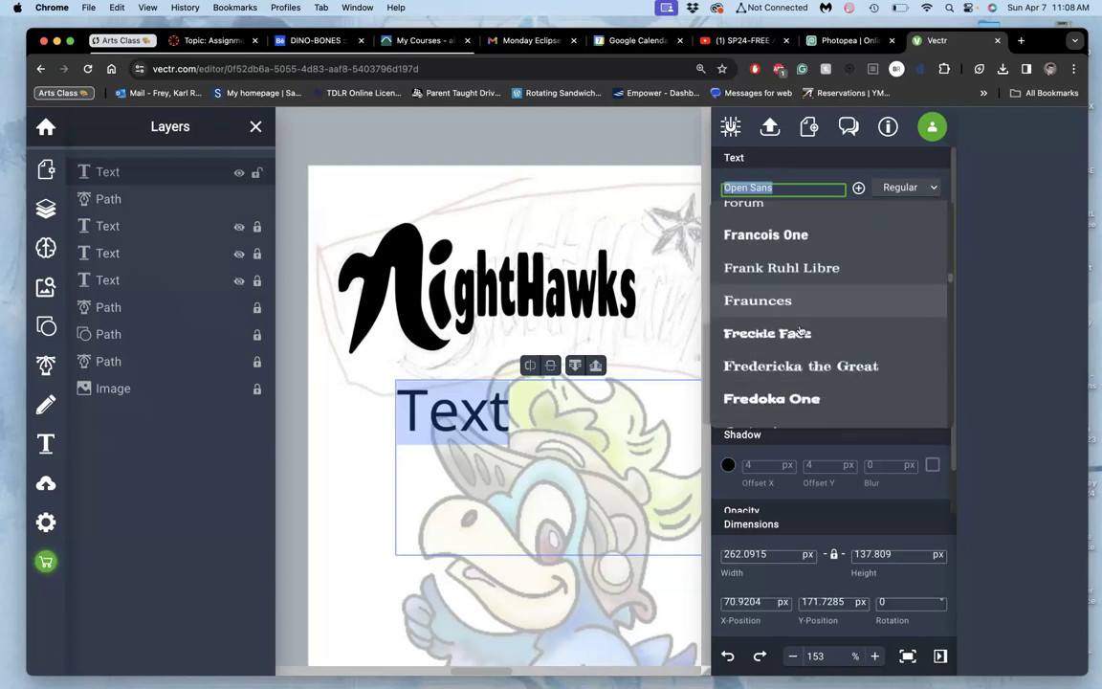
{"action": "scroll", "coordinate": [801, 330], "scroll_direction": "down", "scroll_amount": 7}
{"action": "left_click", "coordinate": [792, 307]}
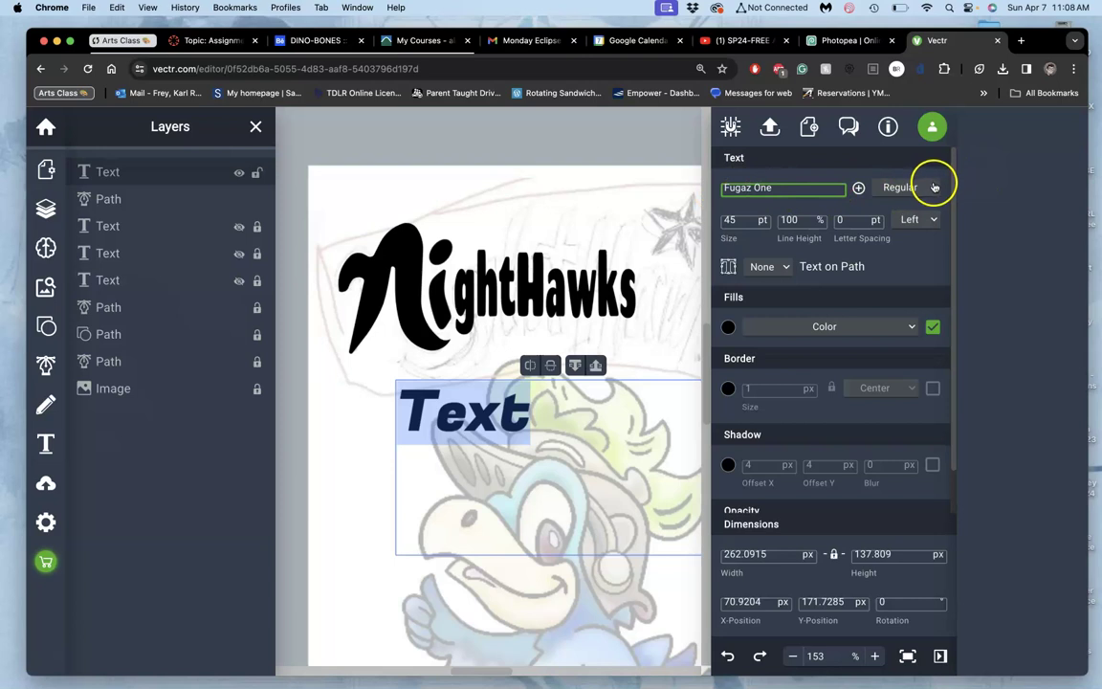
{"action": "left_click", "coordinate": [934, 187]}
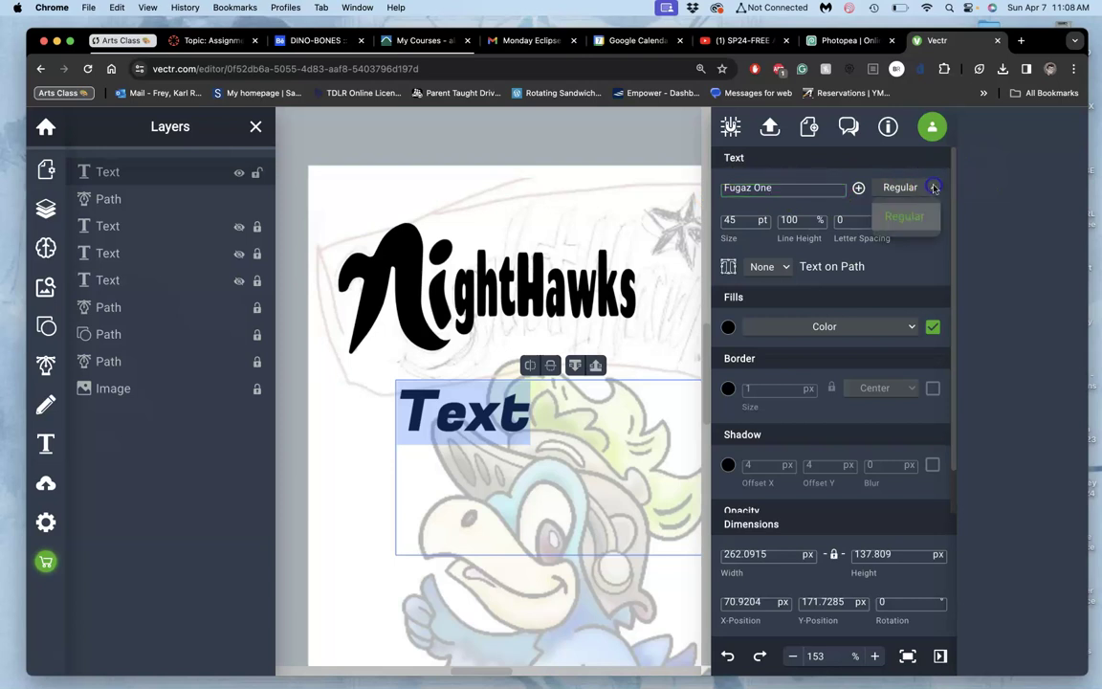
{"action": "left_click", "coordinate": [810, 187]}
- Change the text box's font from Fugaz One to Fascinate
{"action": "left_click", "coordinate": [810, 187]}
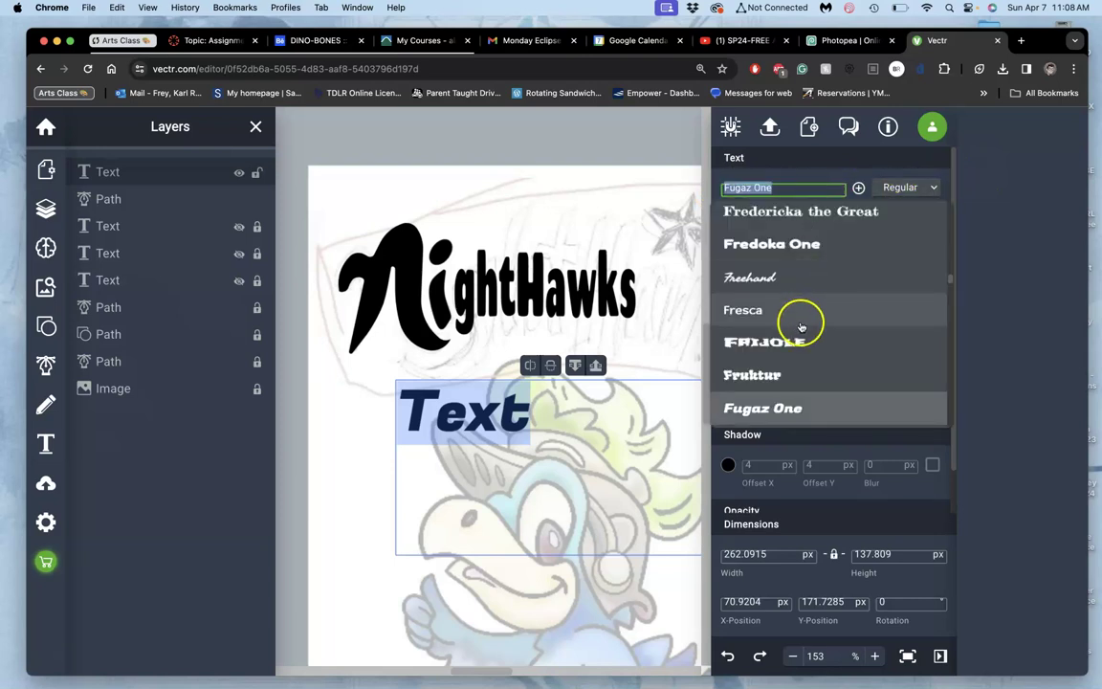
{"action": "scroll", "coordinate": [797, 330], "scroll_direction": "up", "scroll_amount": 2}
{"action": "scroll", "coordinate": [789, 340], "scroll_direction": "up", "scroll_amount": 2}
{"action": "scroll", "coordinate": [788, 340], "scroll_direction": "up", "scroll_amount": 2}
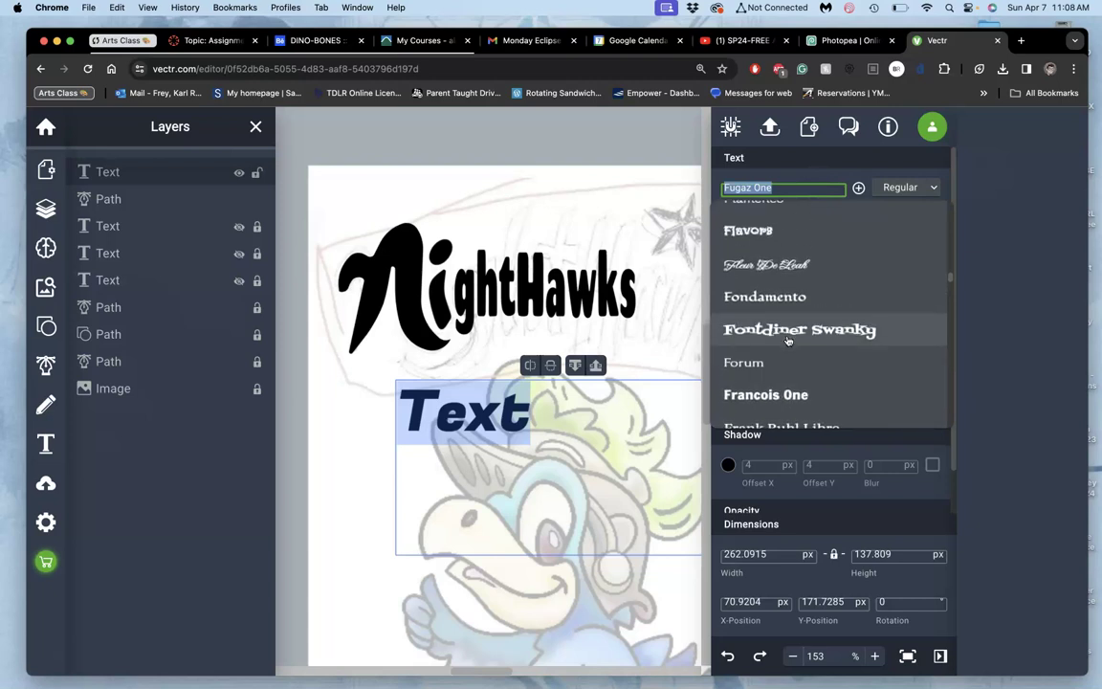
{"action": "scroll", "coordinate": [787, 341], "scroll_direction": "up", "scroll_amount": 2}
{"action": "scroll", "coordinate": [788, 340], "scroll_direction": "up", "scroll_amount": 2}
{"action": "scroll", "coordinate": [787, 341], "scroll_direction": "up", "scroll_amount": 1}
{"action": "scroll", "coordinate": [788, 341], "scroll_direction": "up", "scroll_amount": 3}
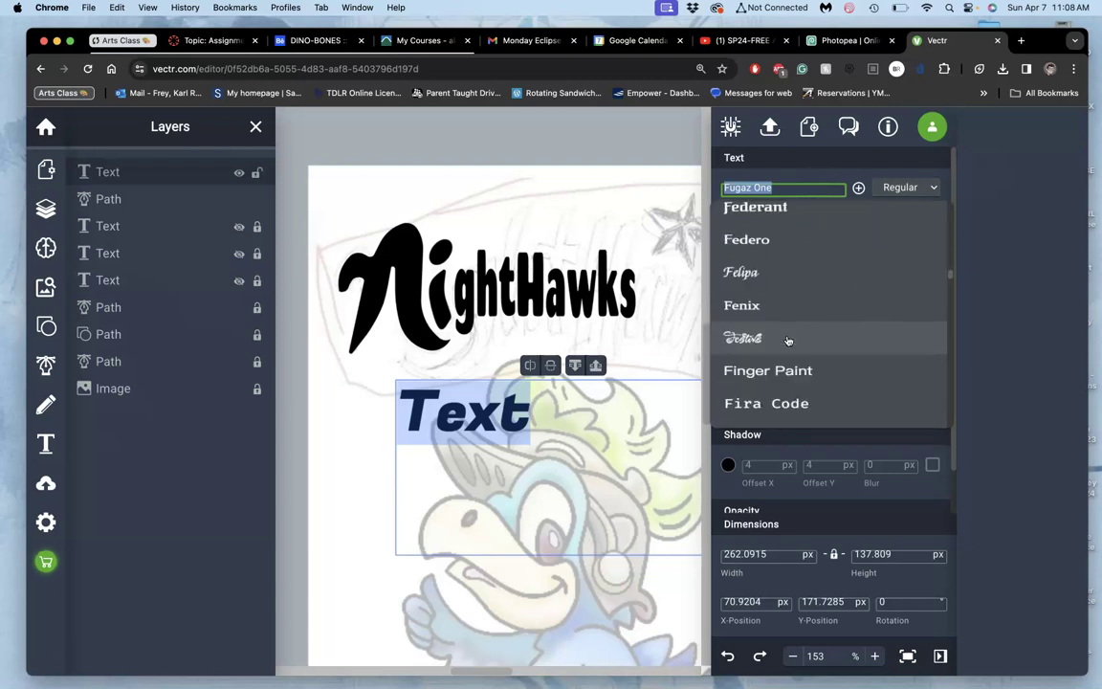
{"action": "scroll", "coordinate": [787, 341], "scroll_direction": "up", "scroll_amount": 1}
{"action": "scroll", "coordinate": [787, 341], "scroll_direction": "up", "scroll_amount": 2}
{"action": "scroll", "coordinate": [788, 340], "scroll_direction": "up", "scroll_amount": 1}
{"action": "scroll", "coordinate": [788, 341], "scroll_direction": "up", "scroll_amount": 1}
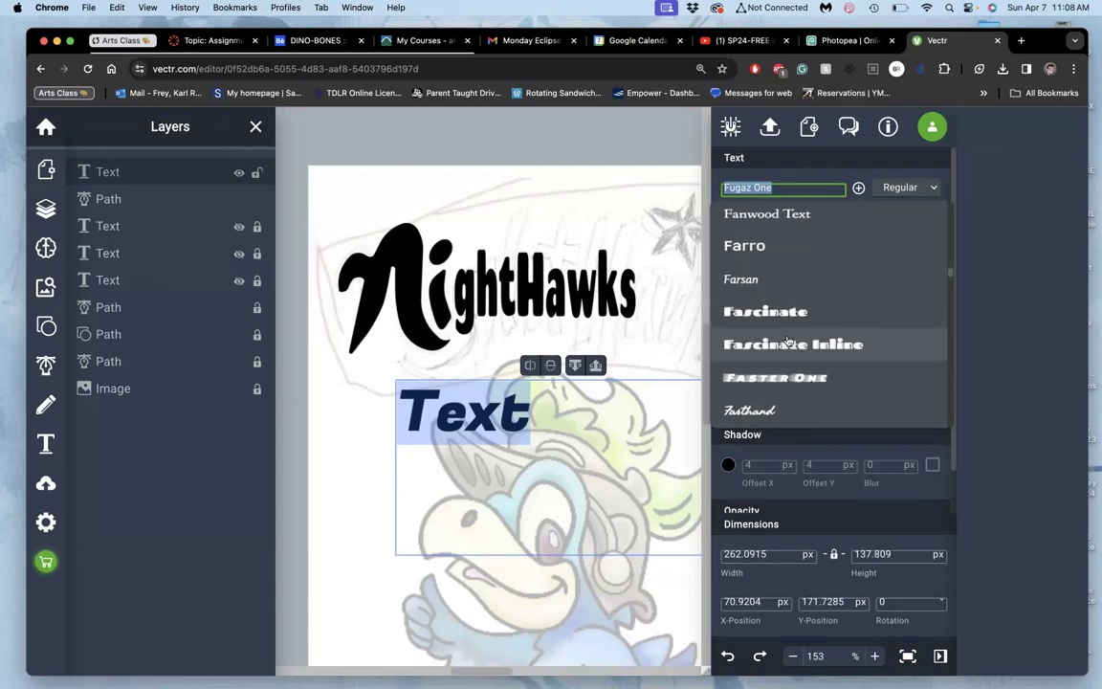
{"action": "left_click", "coordinate": [784, 325]}
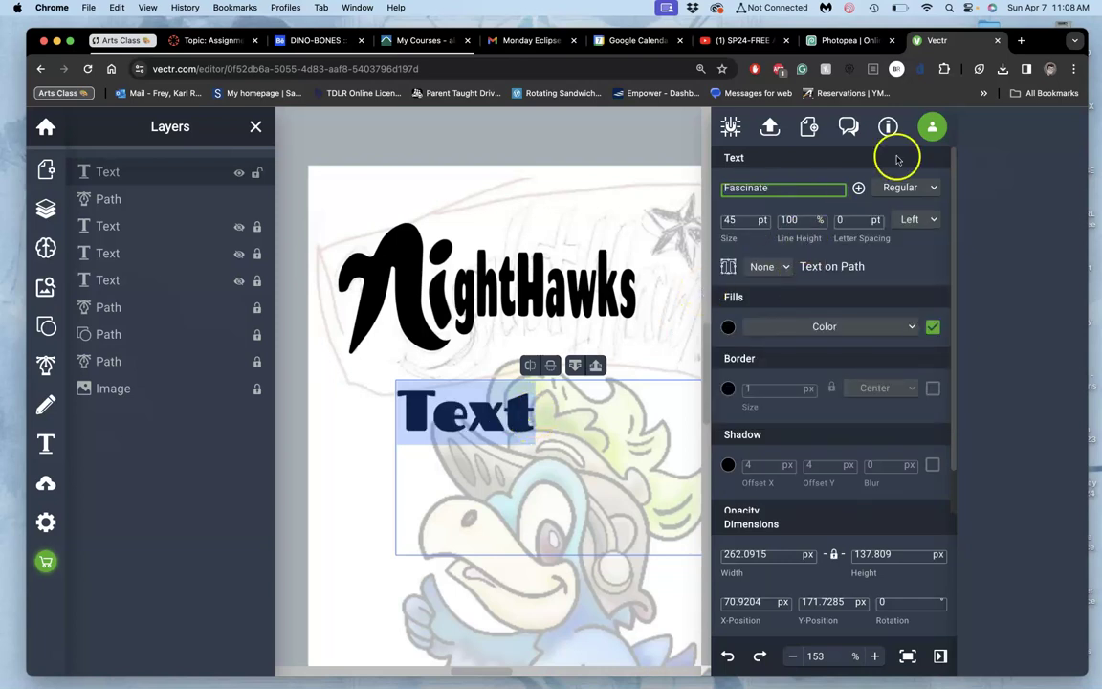
{"action": "left_click", "coordinate": [930, 188]}
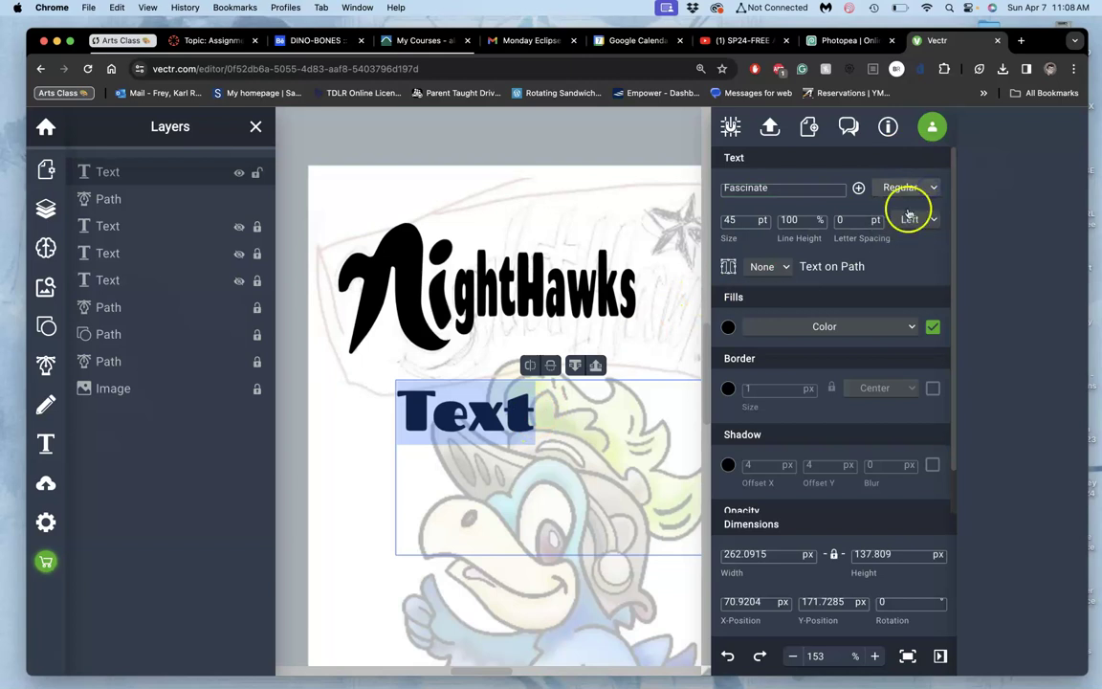
- Keep the Fascinate text in the Regular font style
{"action": "left_click", "coordinate": [907, 216]}
{"action": "type", "text": "8"}
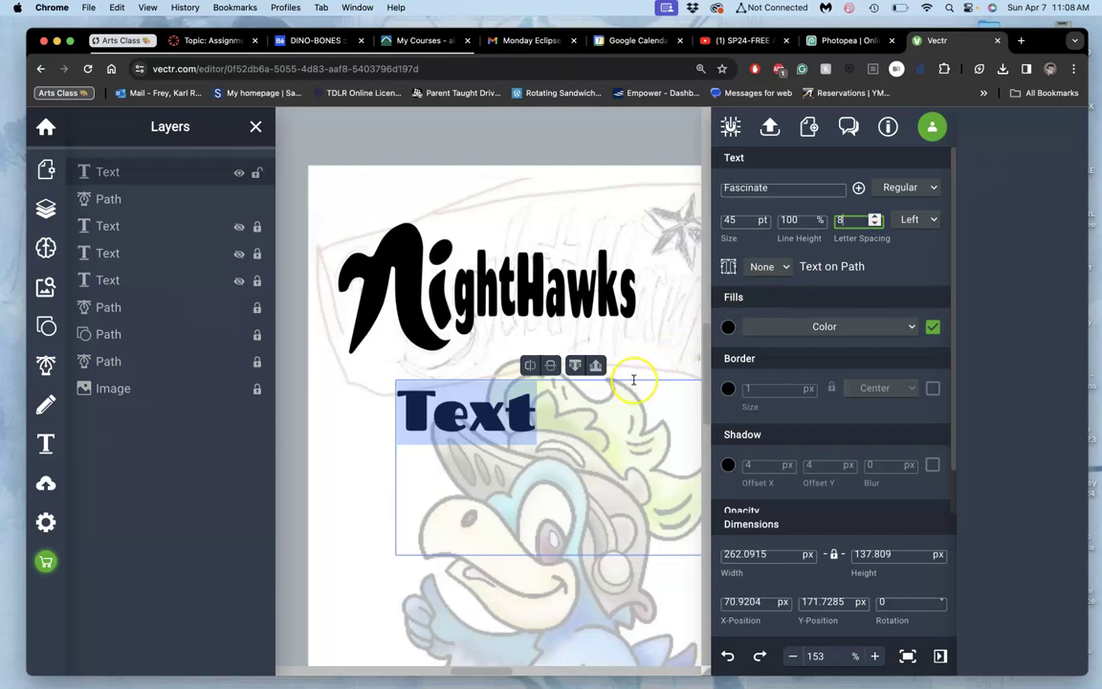
{"action": "key", "text": "XF86MonBrightnessDown"}
{"action": "key", "text": "XF86MonBrightnessDown"}
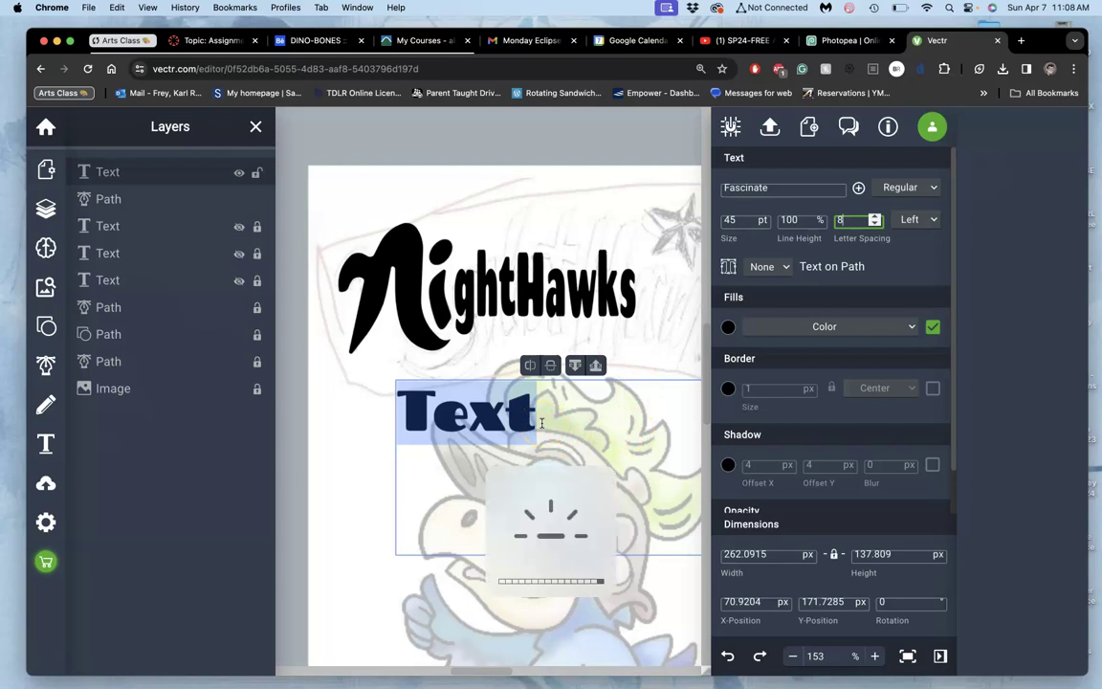
{"action": "key", "text": "XF86MonBrightnessDown"}
{"action": "key", "text": "XF86MonBrightnessDown"}
{"action": "key", "text": "XF86MonBrightnessDown"}
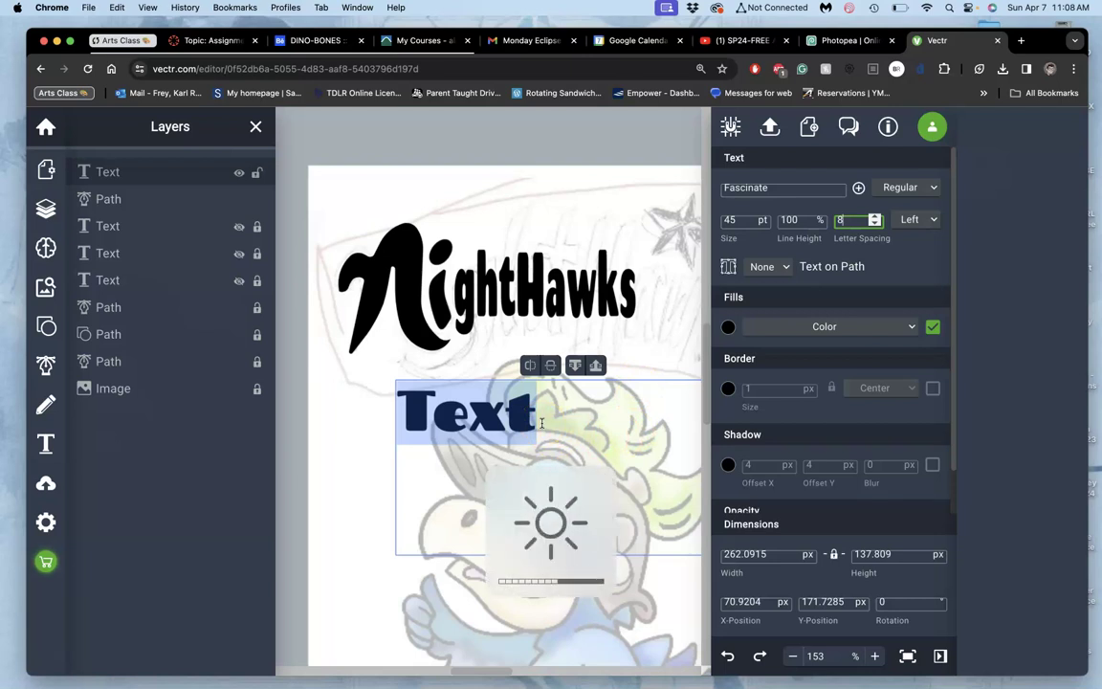
- Replace the placeholder with 'ghtHawks' and shift it slightly left
{"action": "left_click_drag", "start_coordinate": [548, 421], "coordinate": [515, 427]}
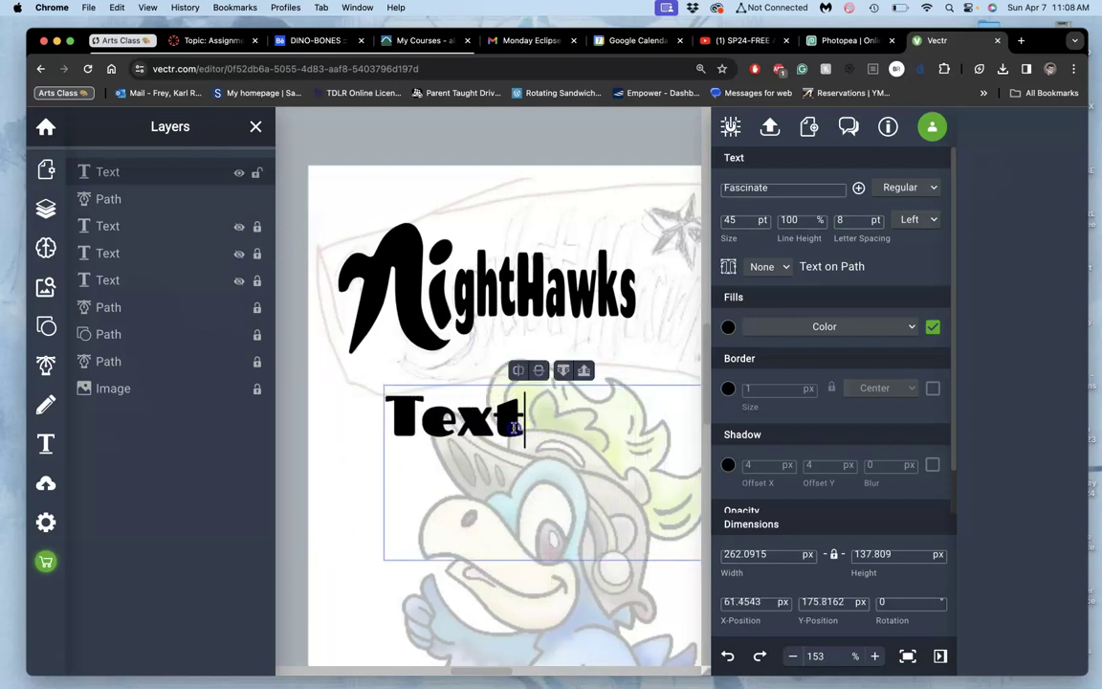
{"action": "double_click", "coordinate": [515, 428]}
{"action": "type", "text": "g"}
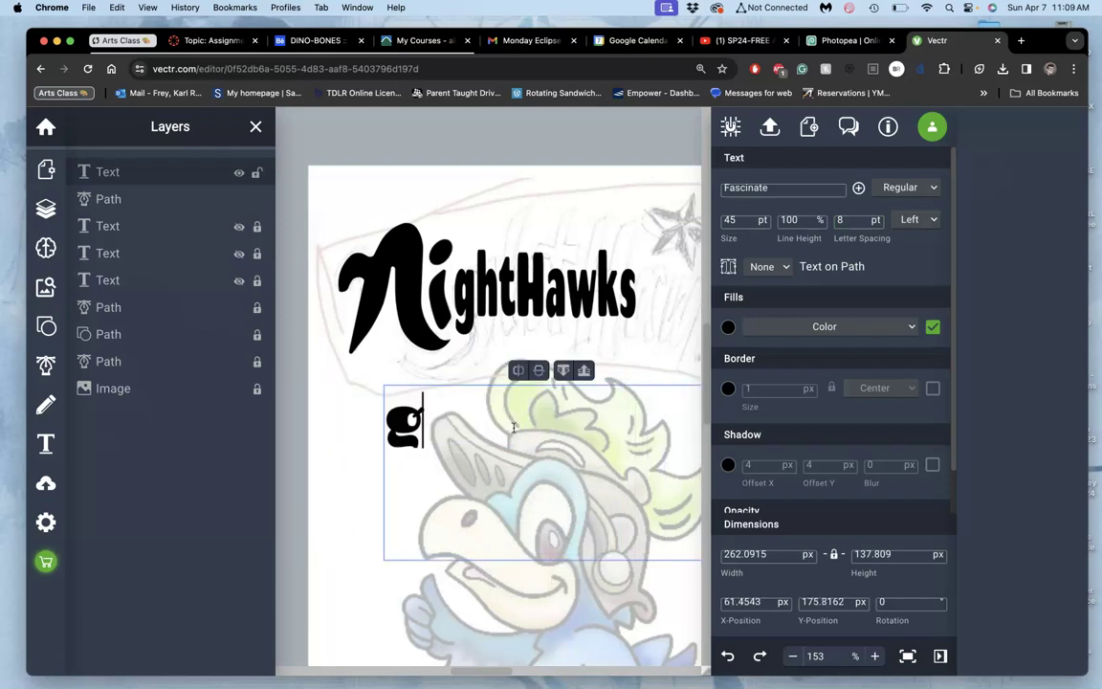
{"action": "type", "text": "ht"}
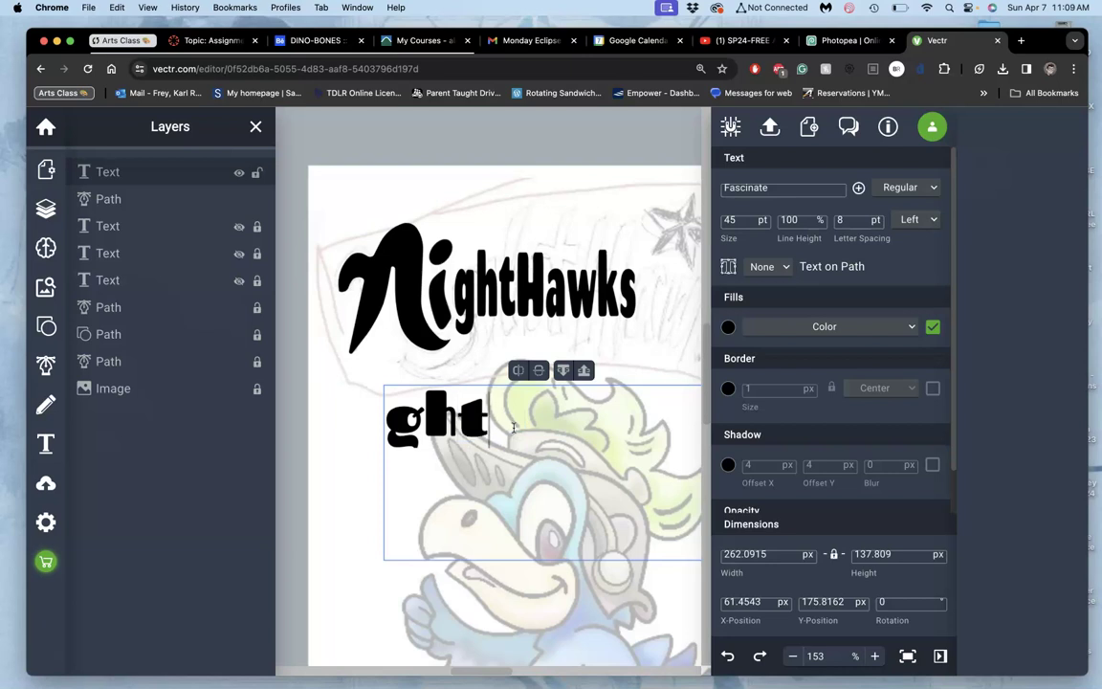
{"action": "type", "text": "Ha"}
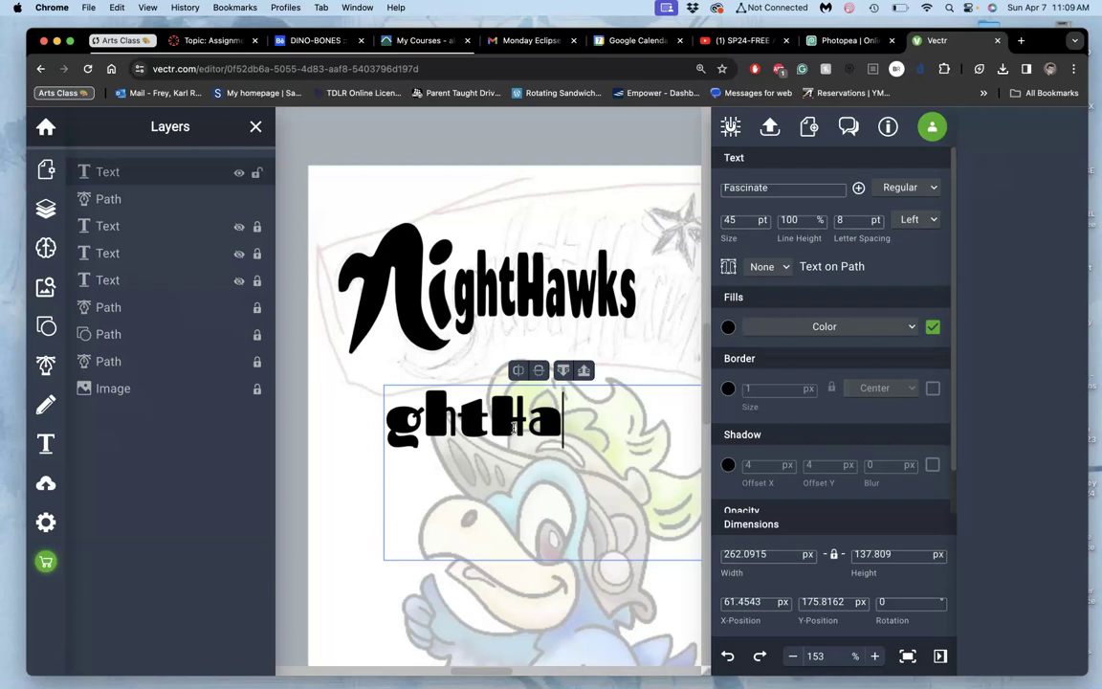
{"action": "type", "text": "wks"}
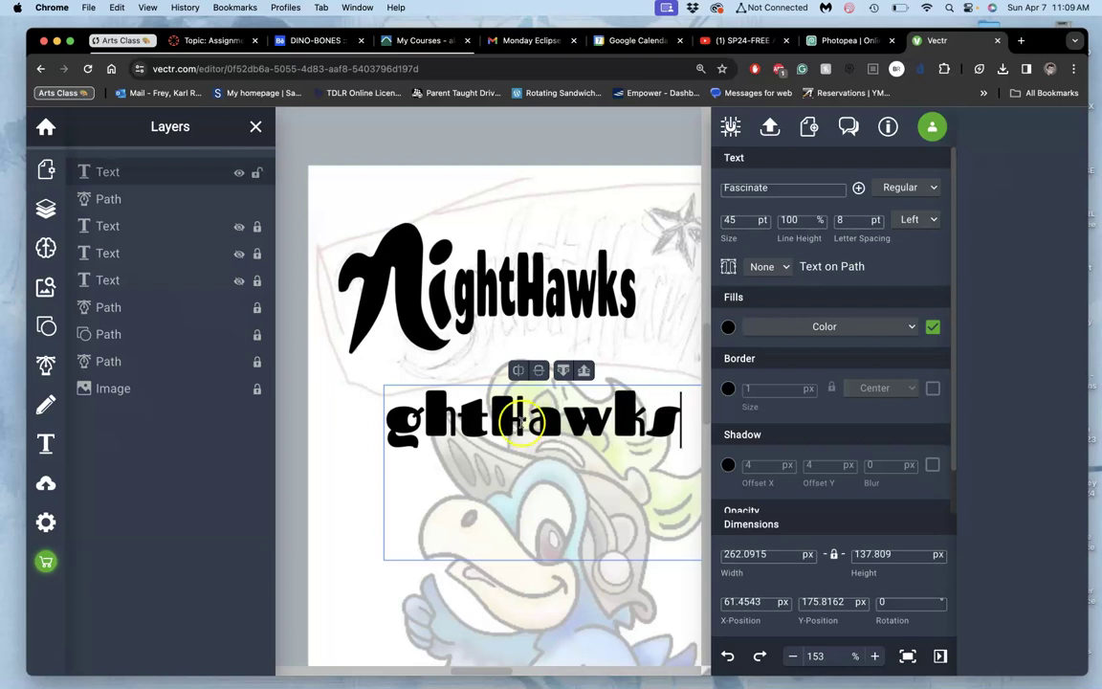
{"action": "left_click_drag", "start_coordinate": [676, 421], "coordinate": [659, 421]}
{"action": "double_click", "coordinate": [658, 421]}
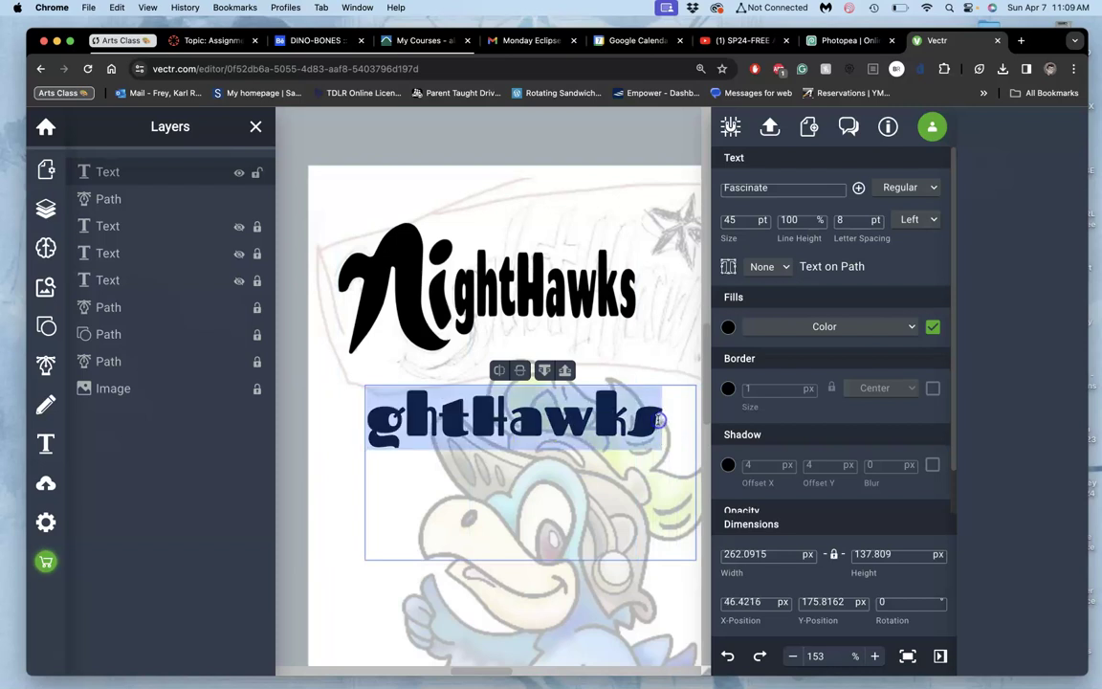
{"action": "left_click", "coordinate": [800, 188]}
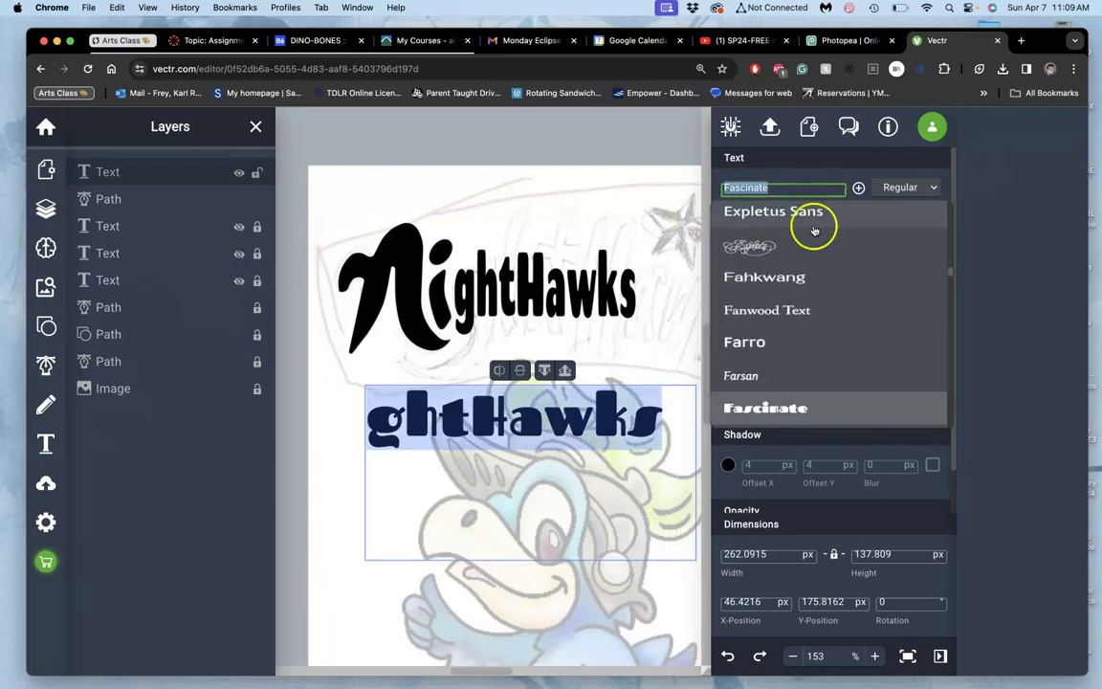
- Try the Erica One font on the ghtHawks text
{"action": "scroll", "coordinate": [806, 298], "scroll_direction": "up", "scroll_amount": 3}
{"action": "scroll", "coordinate": [799, 291], "scroll_direction": "up", "scroll_amount": 3}
{"action": "scroll", "coordinate": [795, 287], "scroll_direction": "up", "scroll_amount": 1}
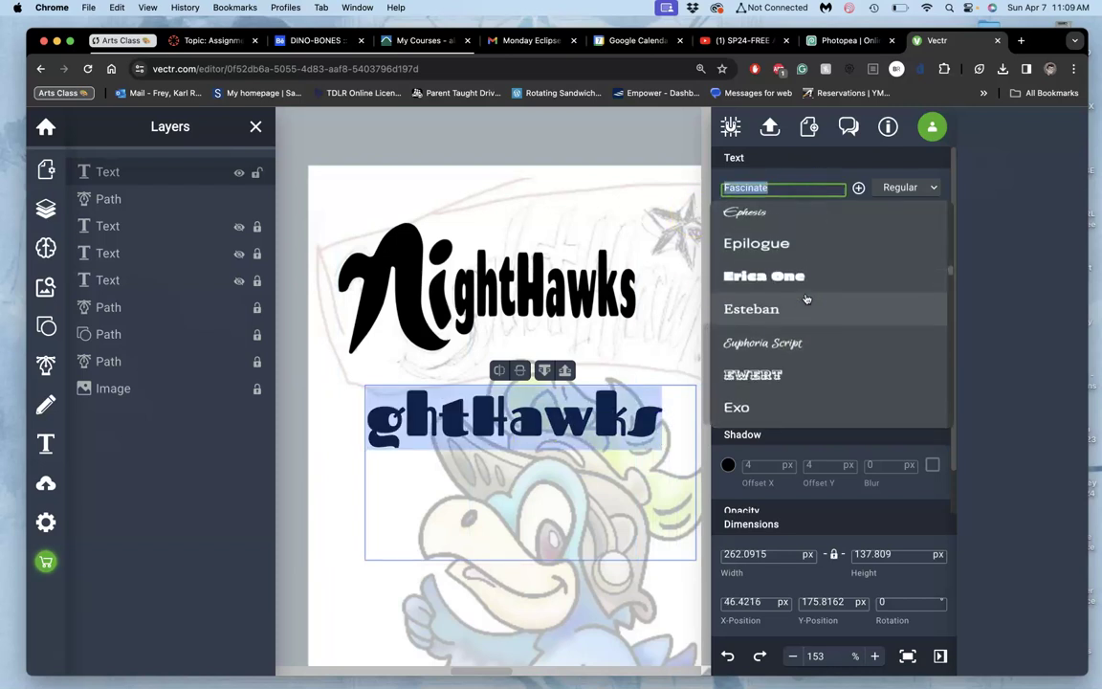
{"action": "left_click", "coordinate": [794, 277]}
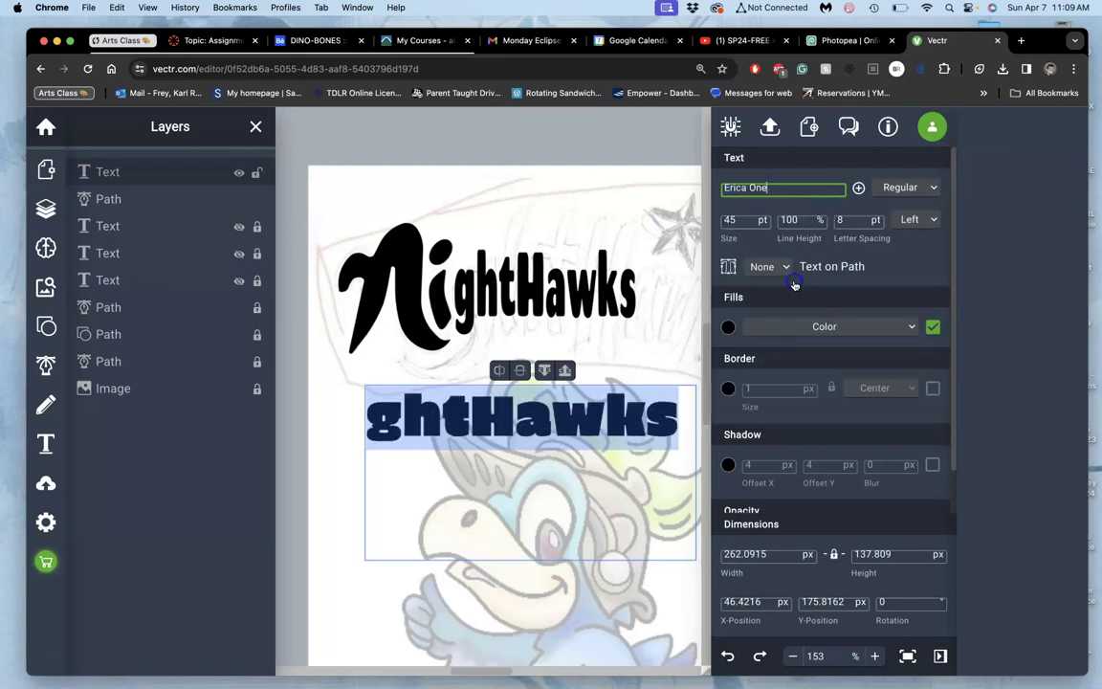
- Switch the ghtHawks text to Emblema One
{"action": "left_click", "coordinate": [794, 189]}
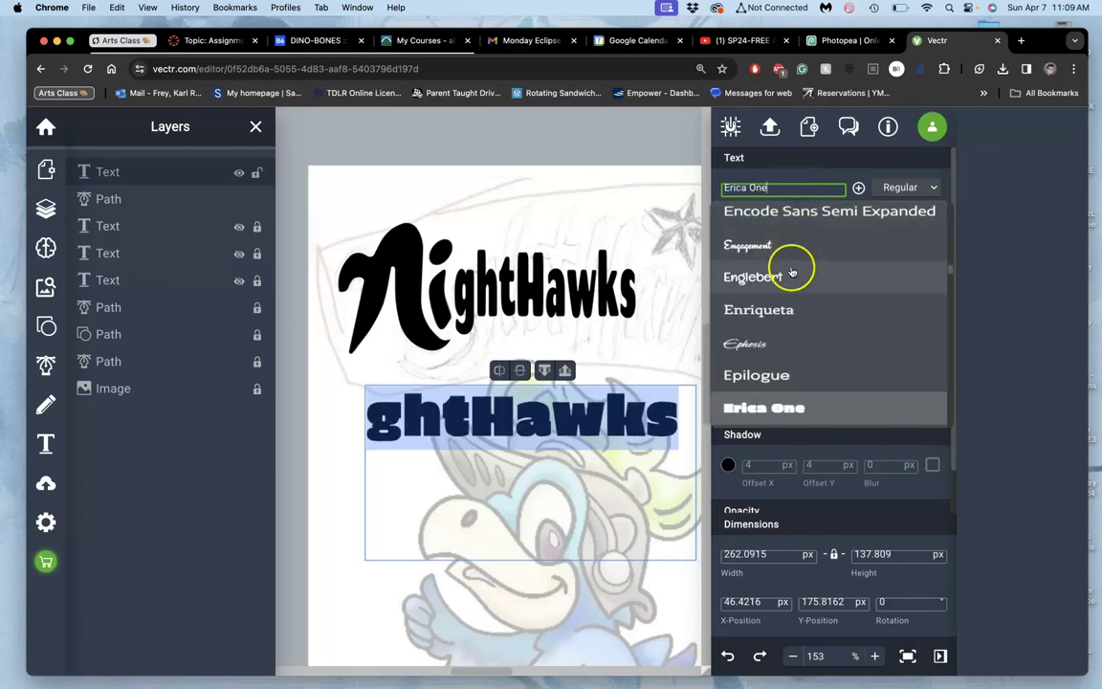
{"action": "scroll", "coordinate": [788, 271], "scroll_direction": "up", "scroll_amount": 2}
{"action": "scroll", "coordinate": [791, 272], "scroll_direction": "up", "scroll_amount": 3}
{"action": "scroll", "coordinate": [792, 273], "scroll_direction": "up", "scroll_amount": 2}
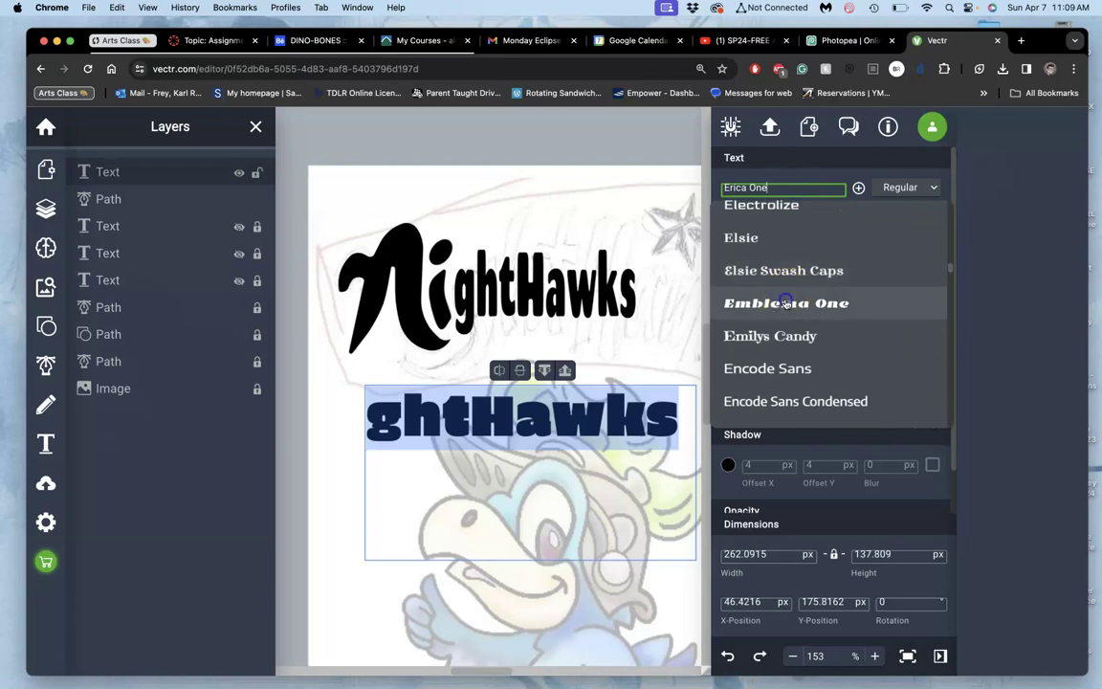
{"action": "left_click", "coordinate": [793, 303]}
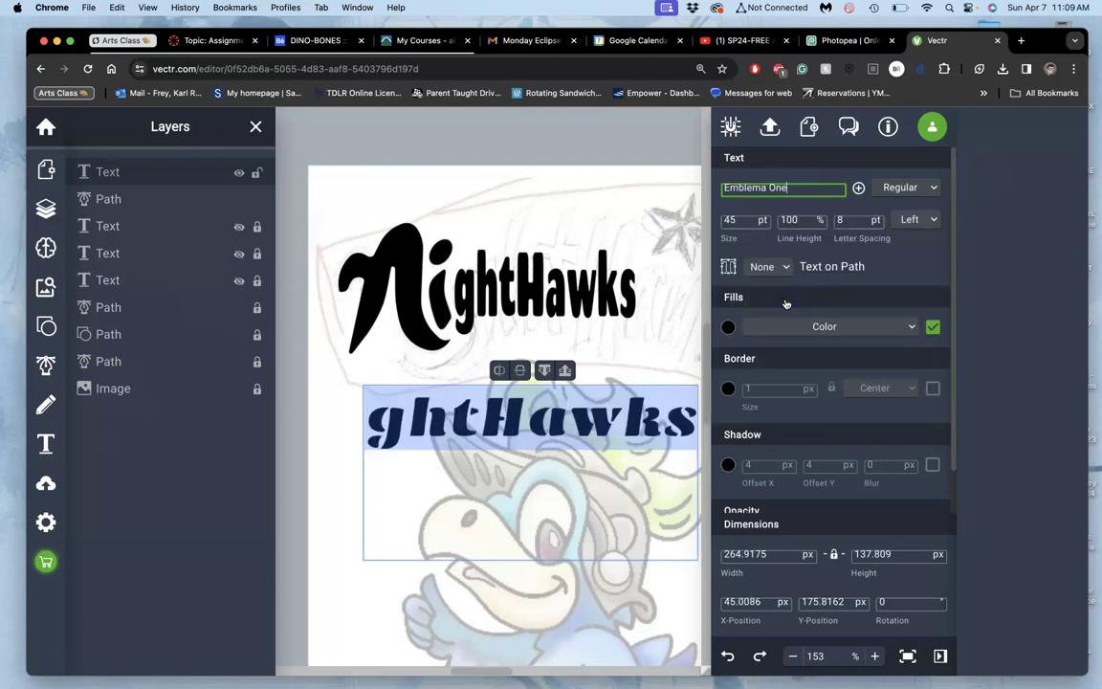
- Browse further fonts, then close the list keeping Emblema One
{"action": "left_click", "coordinate": [791, 189]}
{"action": "scroll", "coordinate": [785, 263], "scroll_direction": "up", "scroll_amount": 3}
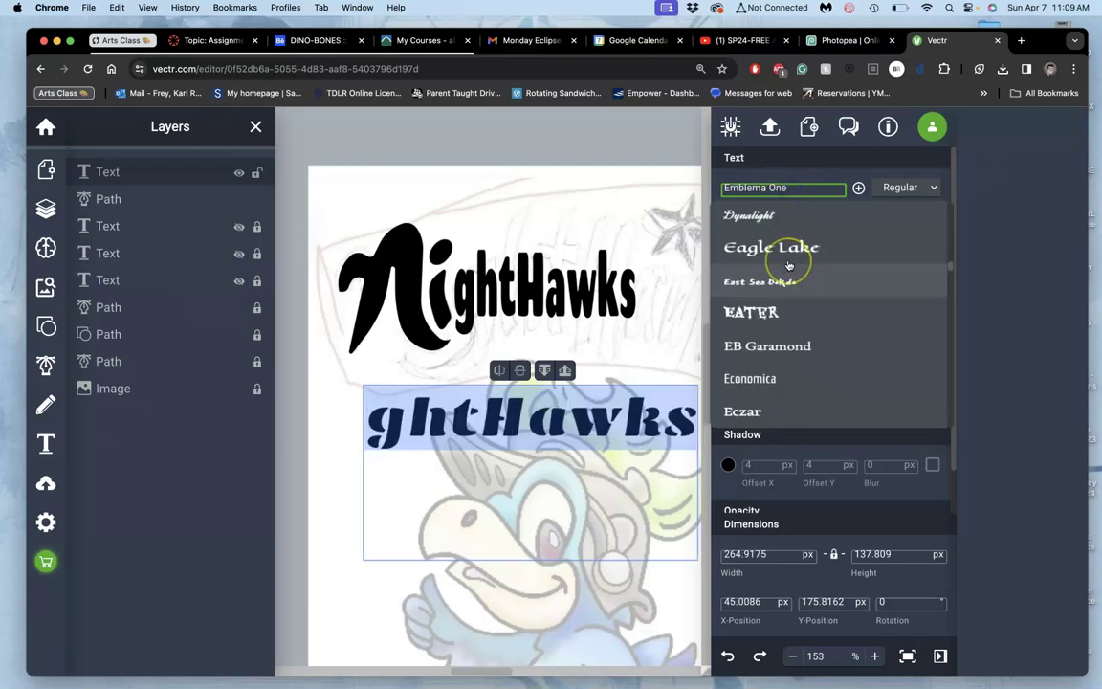
{"action": "scroll", "coordinate": [788, 266], "scroll_direction": "up", "scroll_amount": 2}
{"action": "scroll", "coordinate": [788, 266], "scroll_direction": "up", "scroll_amount": 3}
{"action": "scroll", "coordinate": [788, 266], "scroll_direction": "up", "scroll_amount": 2}
{"action": "scroll", "coordinate": [788, 266], "scroll_direction": "up", "scroll_amount": 2}
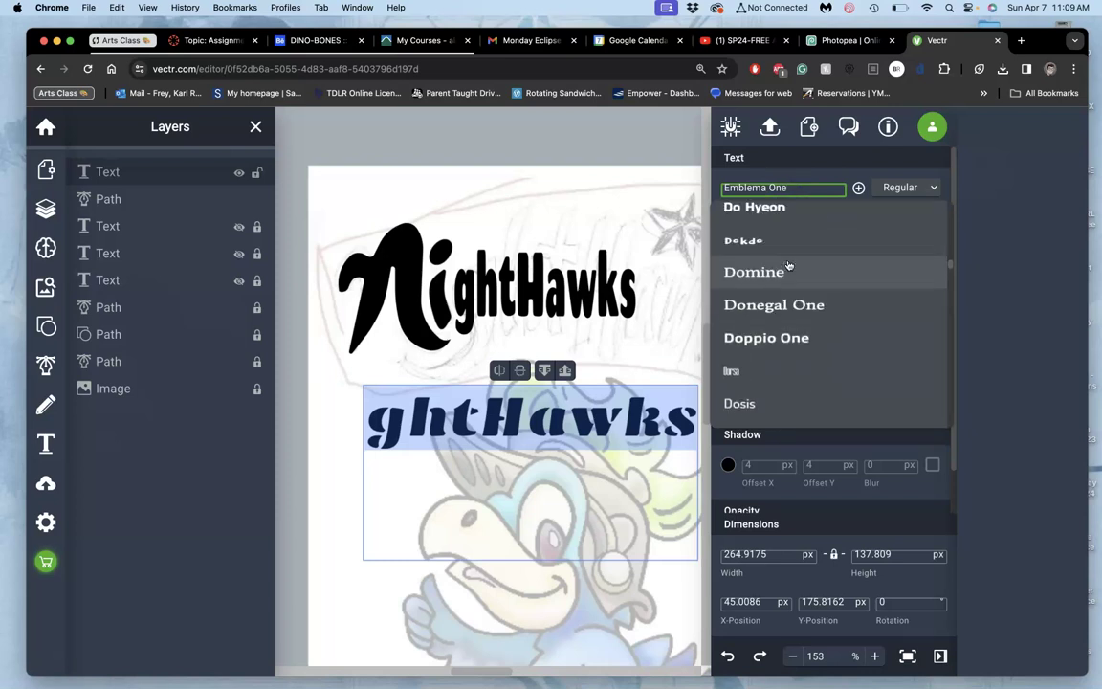
{"action": "scroll", "coordinate": [788, 266], "scroll_direction": "up", "scroll_amount": 1}
{"action": "scroll", "coordinate": [788, 266], "scroll_direction": "up", "scroll_amount": 3}
{"action": "scroll", "coordinate": [788, 266], "scroll_direction": "up", "scroll_amount": 2}
{"action": "scroll", "coordinate": [788, 266], "scroll_direction": "up", "scroll_amount": 1}
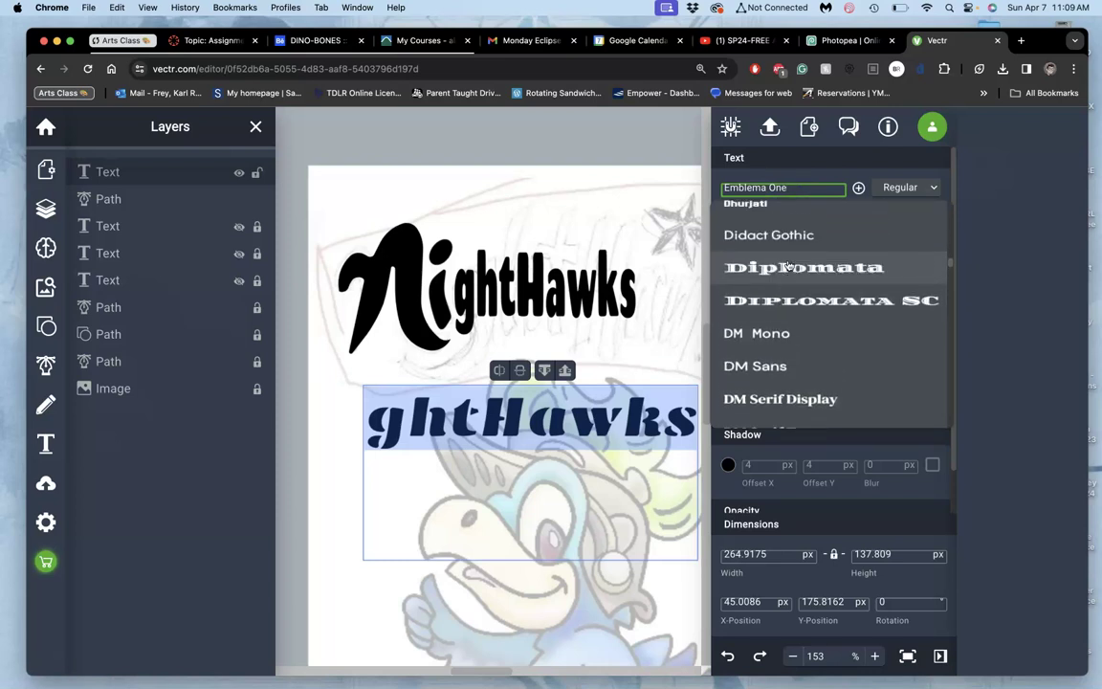
{"action": "scroll", "coordinate": [789, 266], "scroll_direction": "up", "scroll_amount": 2}
{"action": "scroll", "coordinate": [788, 258], "scroll_direction": "up", "scroll_amount": 2}
{"action": "scroll", "coordinate": [731, 271], "scroll_direction": "up", "scroll_amount": 1}
{"action": "scroll", "coordinate": [788, 277], "scroll_direction": "up", "scroll_amount": 3}
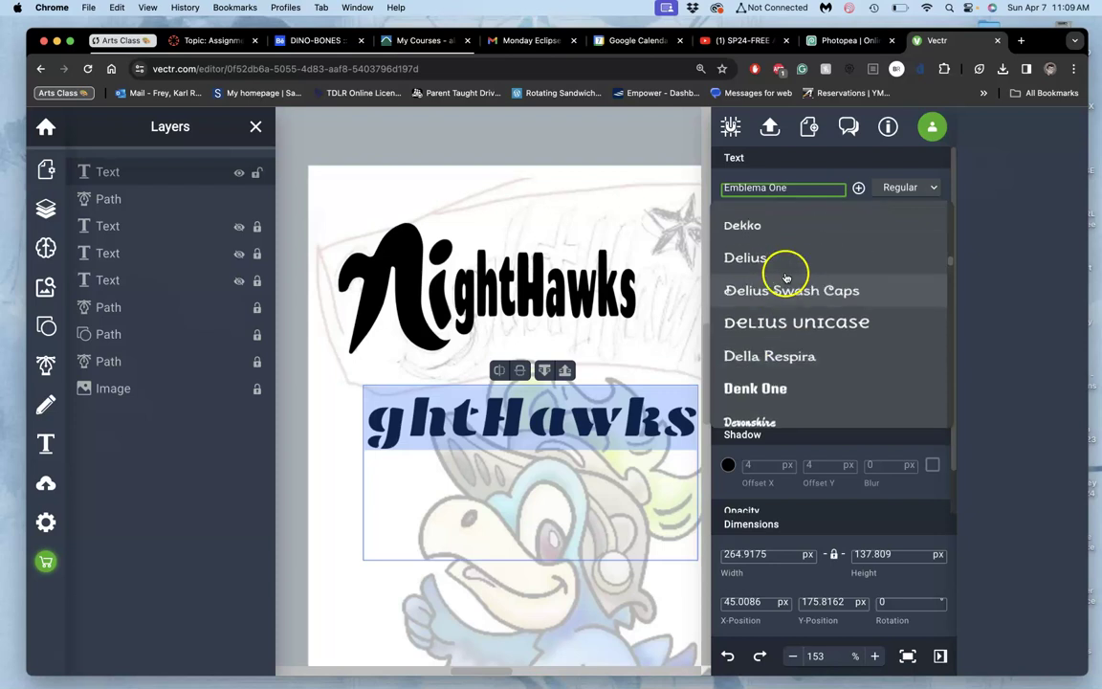
{"action": "scroll", "coordinate": [787, 278], "scroll_direction": "up", "scroll_amount": 1}
{"action": "left_click", "coordinate": [569, 421]}
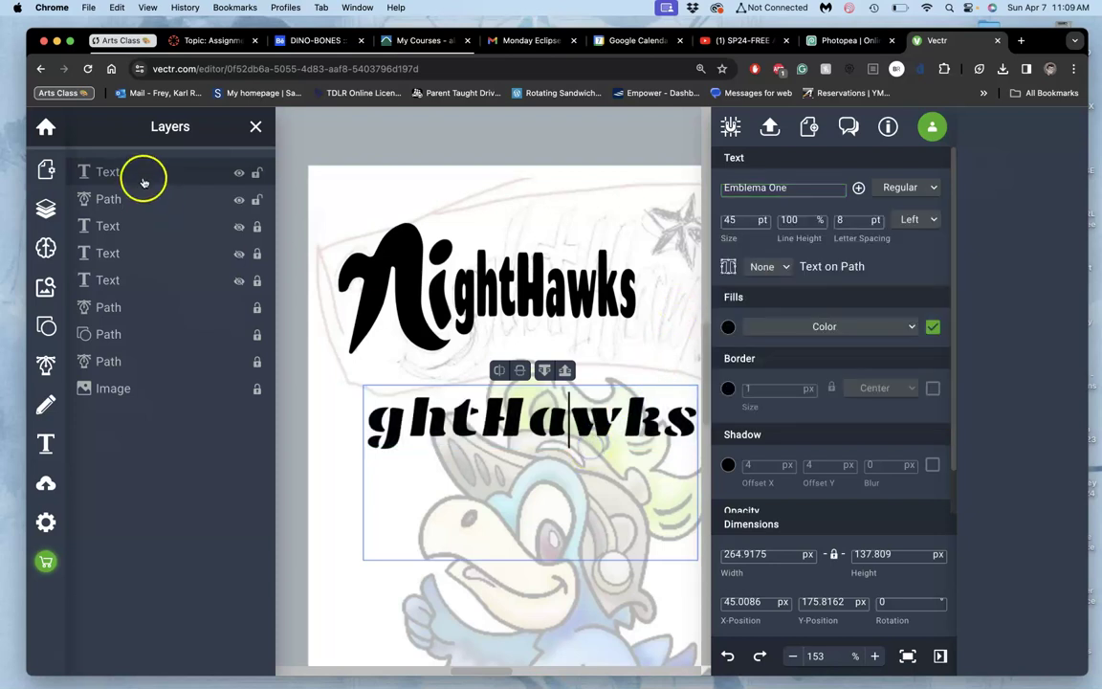
{"action": "left_click_drag", "start_coordinate": [146, 179], "coordinate": [170, 173]}
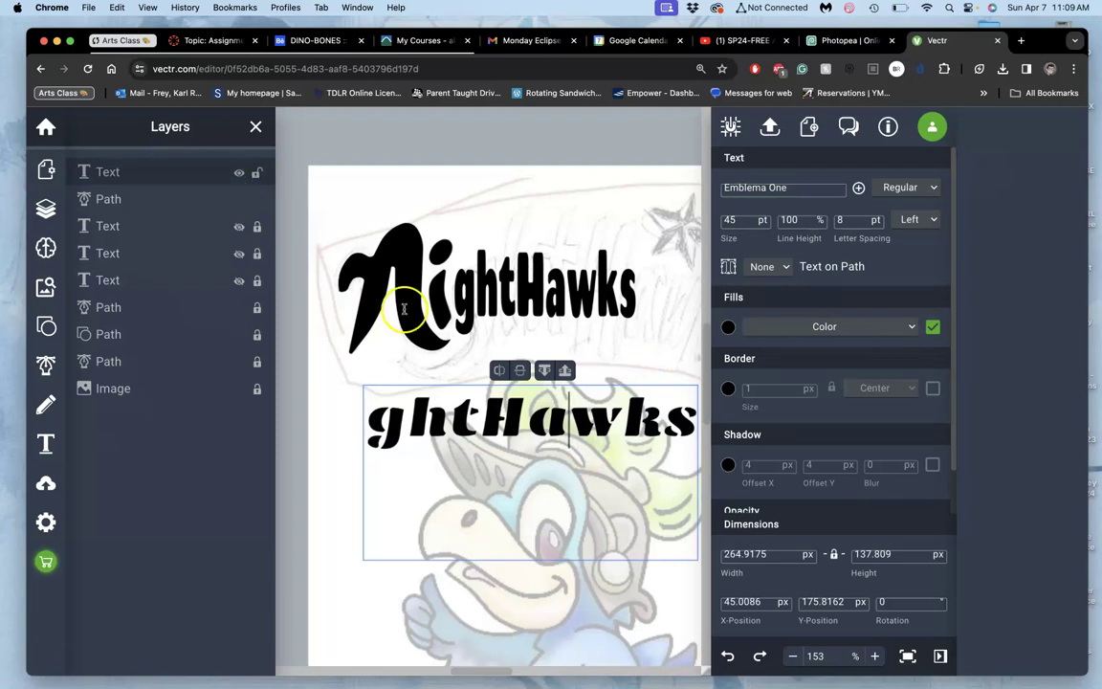
- Duplicate the ghtHawks text and move the copy to a new position
{"action": "left_click", "coordinate": [436, 358]}
{"action": "left_click", "coordinate": [486, 426]}
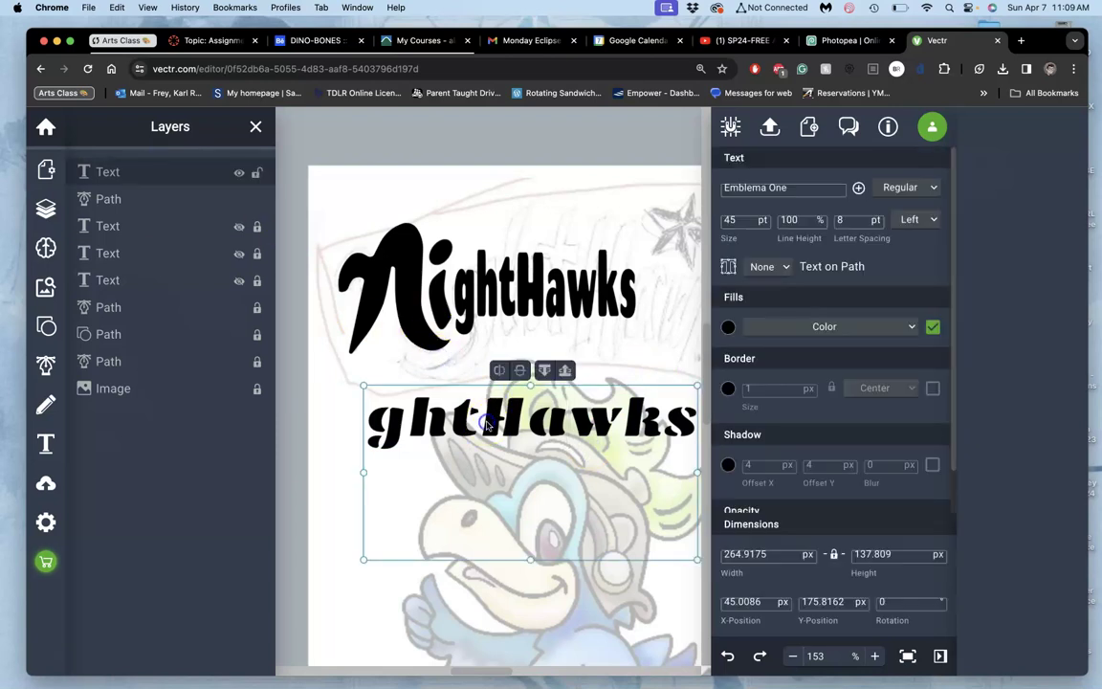
{"action": "mouse_move", "coordinate": [162, 307]}
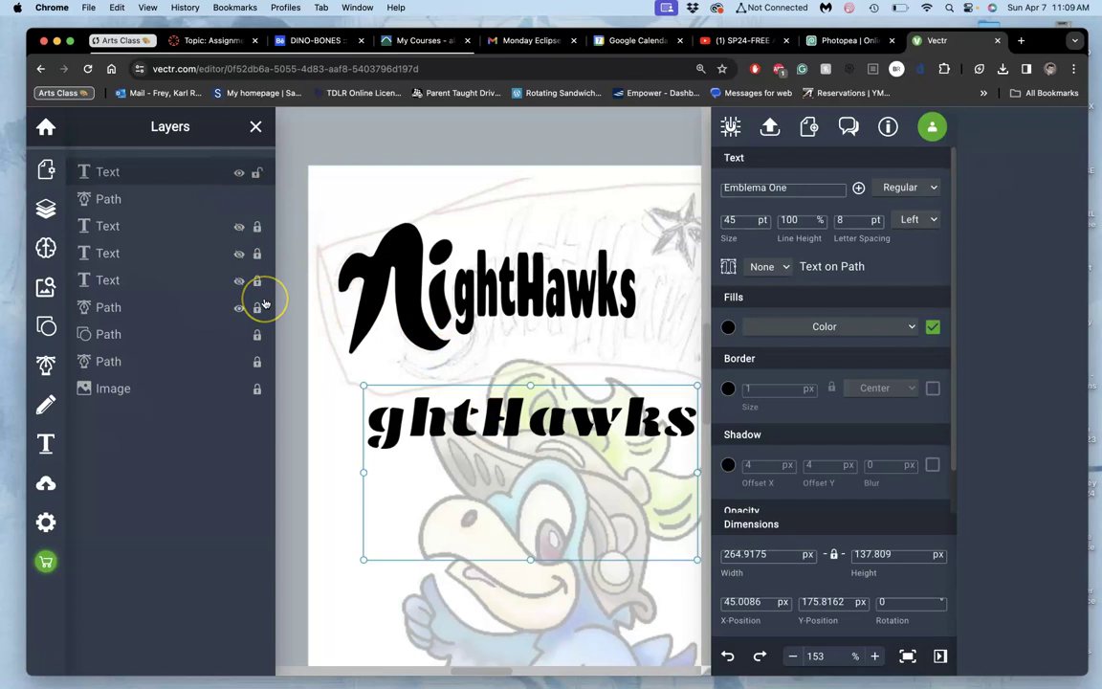
{"action": "key", "text": "super+d"}
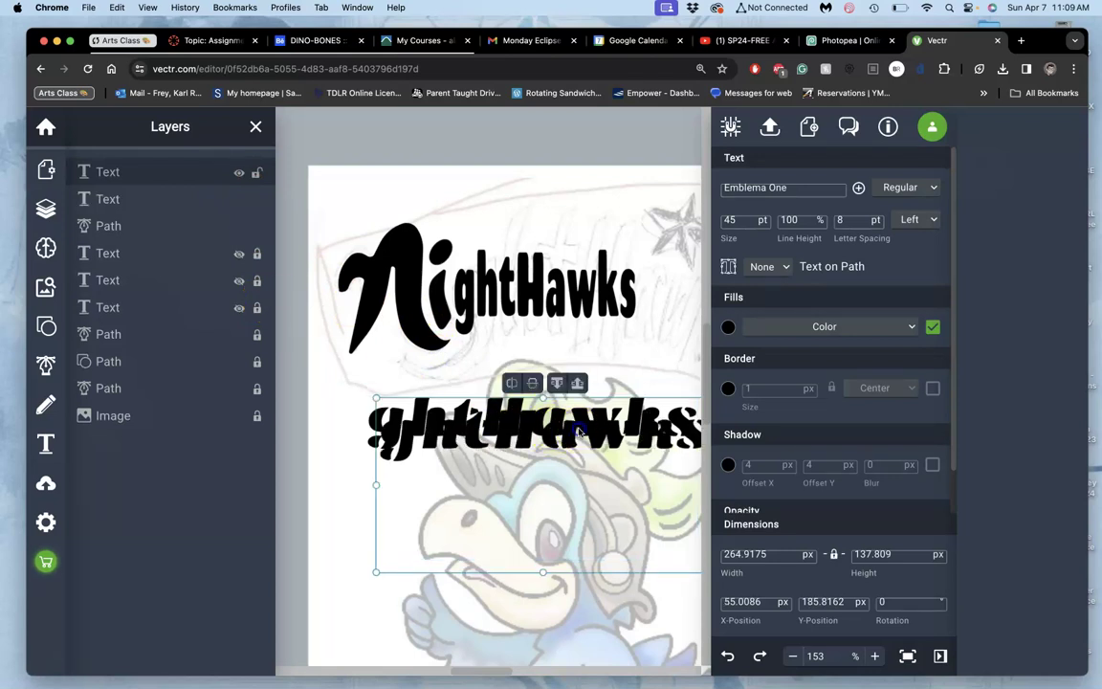
{"action": "left_click_drag", "start_coordinate": [579, 431], "coordinate": [561, 373]}
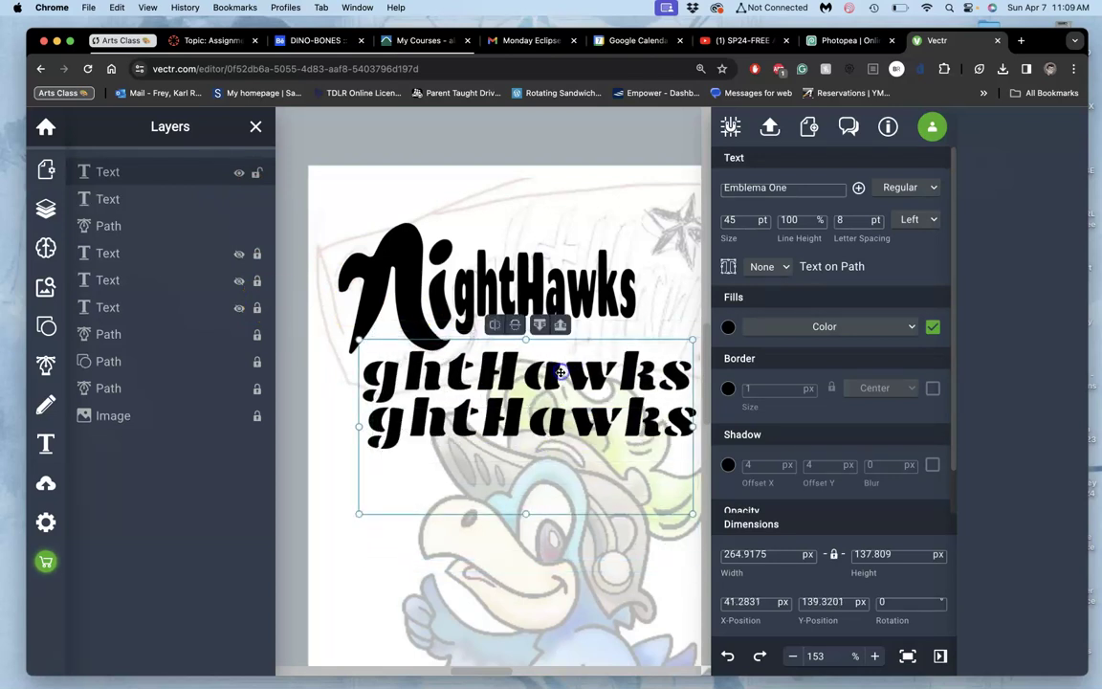
{"action": "double_click", "coordinate": [566, 375]}
- Set the copied ghtHawks text to the Days One font
{"action": "left_click", "coordinate": [826, 189]}
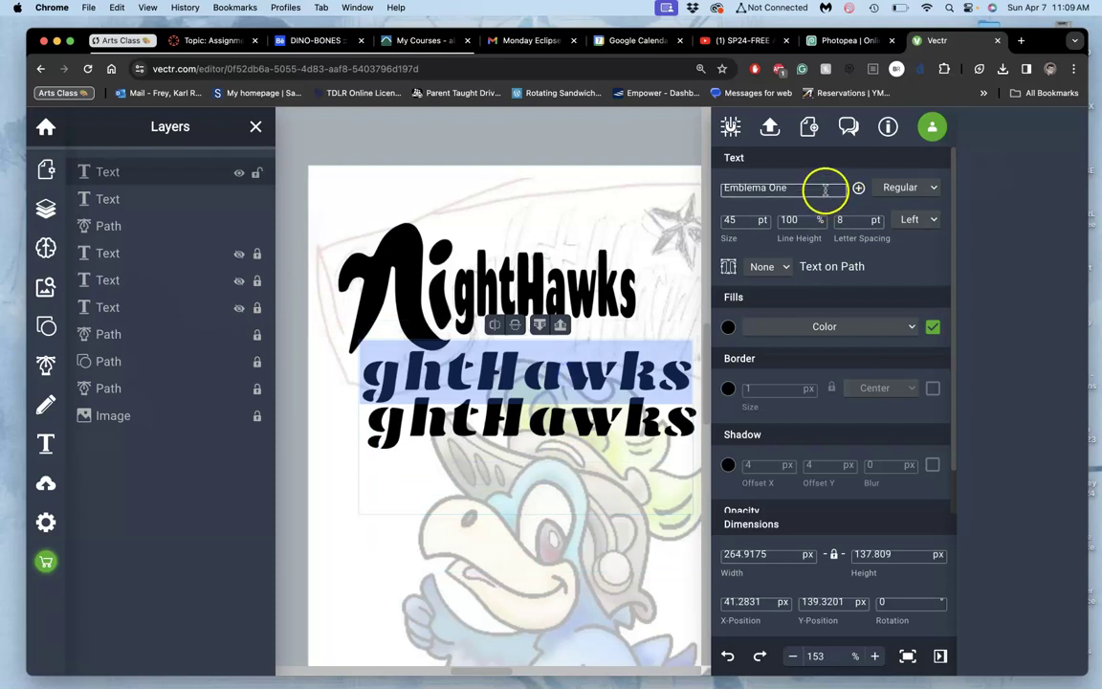
{"action": "scroll", "coordinate": [788, 268], "scroll_direction": "up", "scroll_amount": 5}
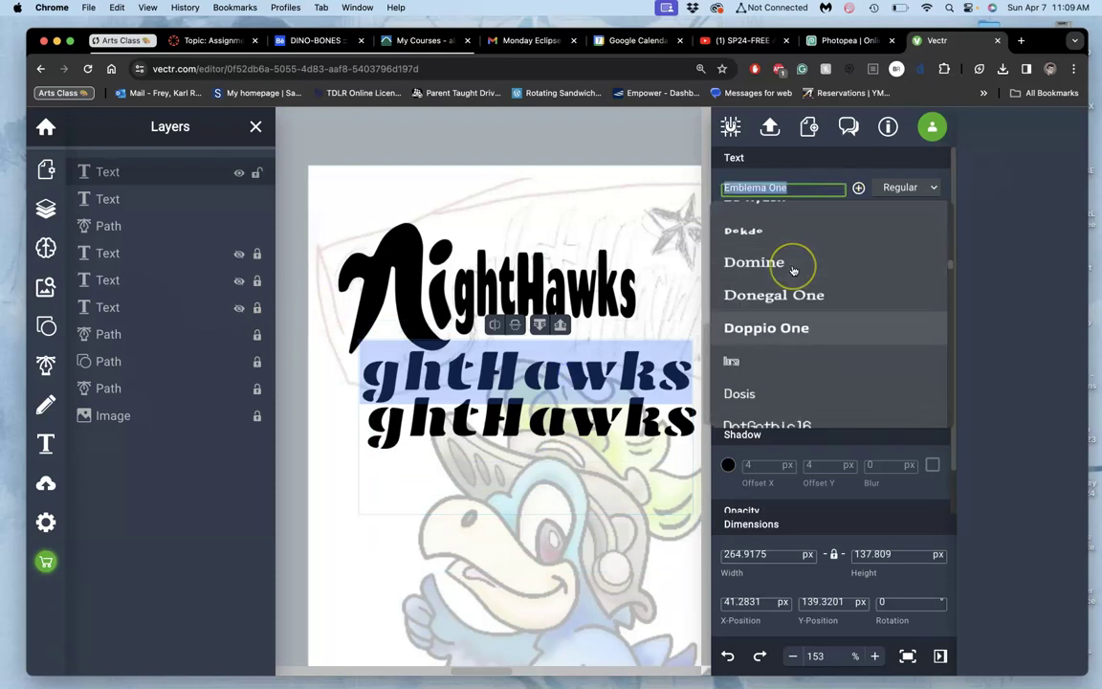
{"action": "scroll", "coordinate": [793, 271], "scroll_direction": "up", "scroll_amount": 2}
{"action": "scroll", "coordinate": [793, 271], "scroll_direction": "up", "scroll_amount": 5}
{"action": "scroll", "coordinate": [792, 270], "scroll_direction": "up", "scroll_amount": 1}
{"action": "scroll", "coordinate": [792, 271], "scroll_direction": "up", "scroll_amount": 4}
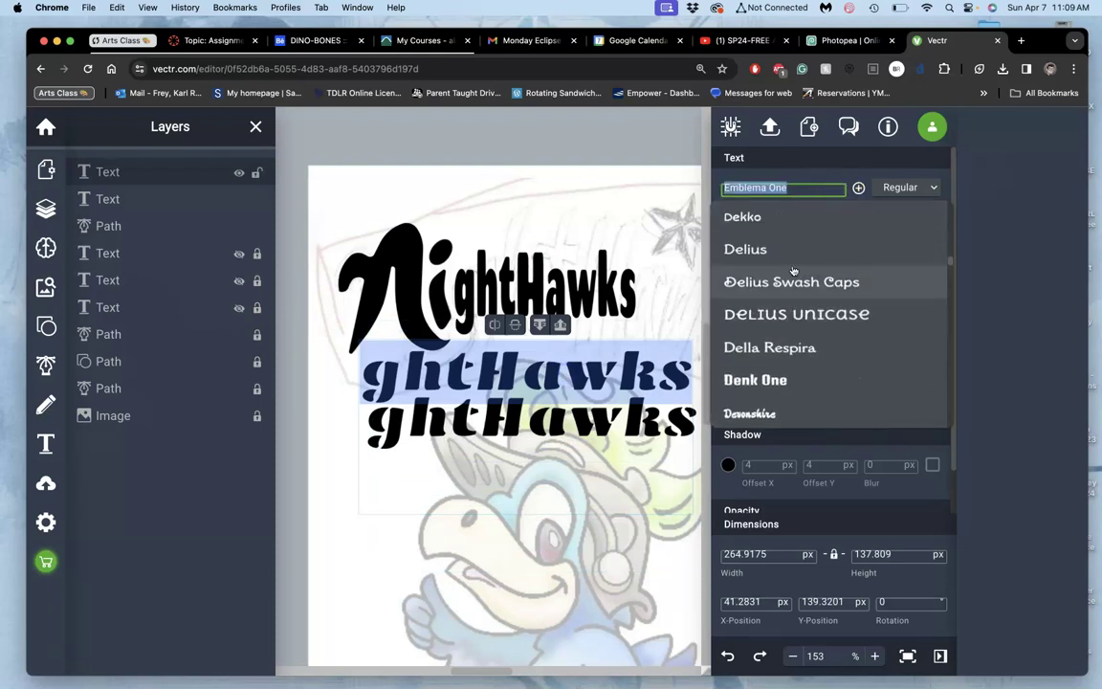
{"action": "scroll", "coordinate": [792, 270], "scroll_direction": "up", "scroll_amount": 1}
{"action": "scroll", "coordinate": [792, 271], "scroll_direction": "up", "scroll_amount": 3}
{"action": "left_click", "coordinate": [773, 325]}
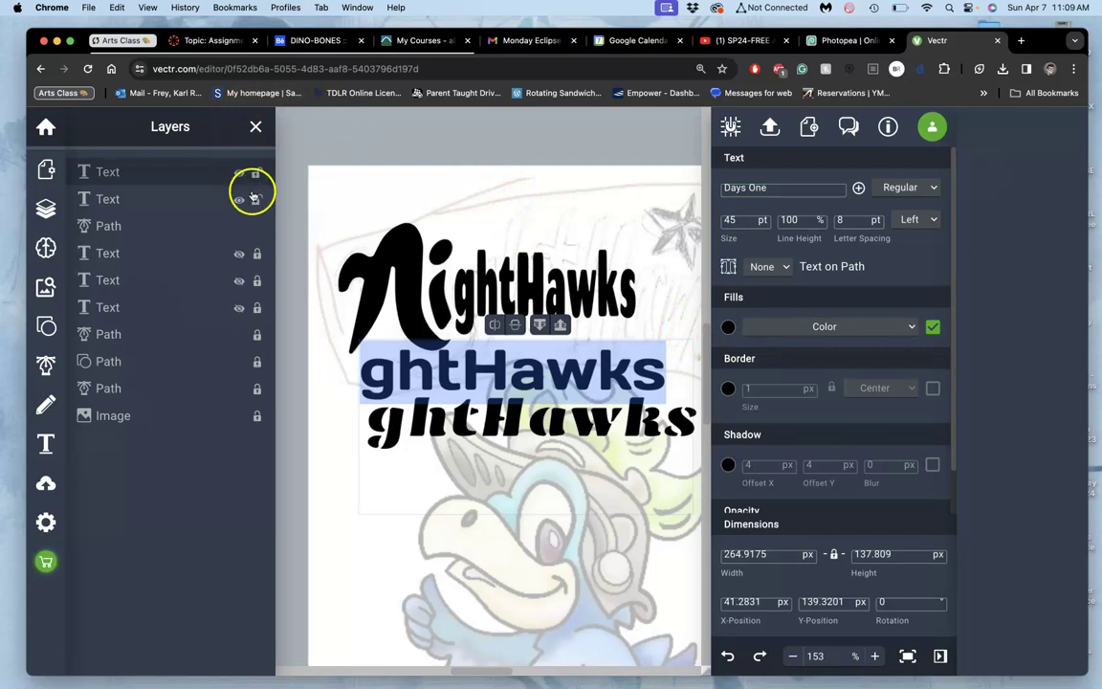
- Lock the top ghtHawks layer and toggle visibility of the other ghtHawks layers
{"action": "left_click", "coordinate": [255, 199]}
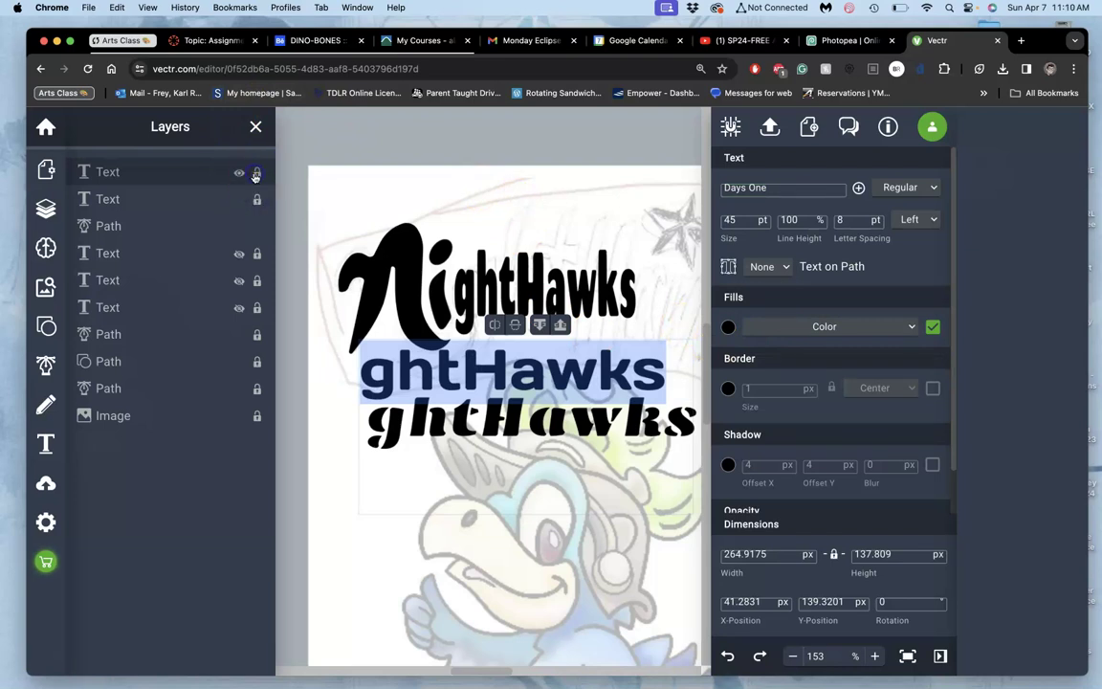
{"action": "left_click", "coordinate": [240, 200]}
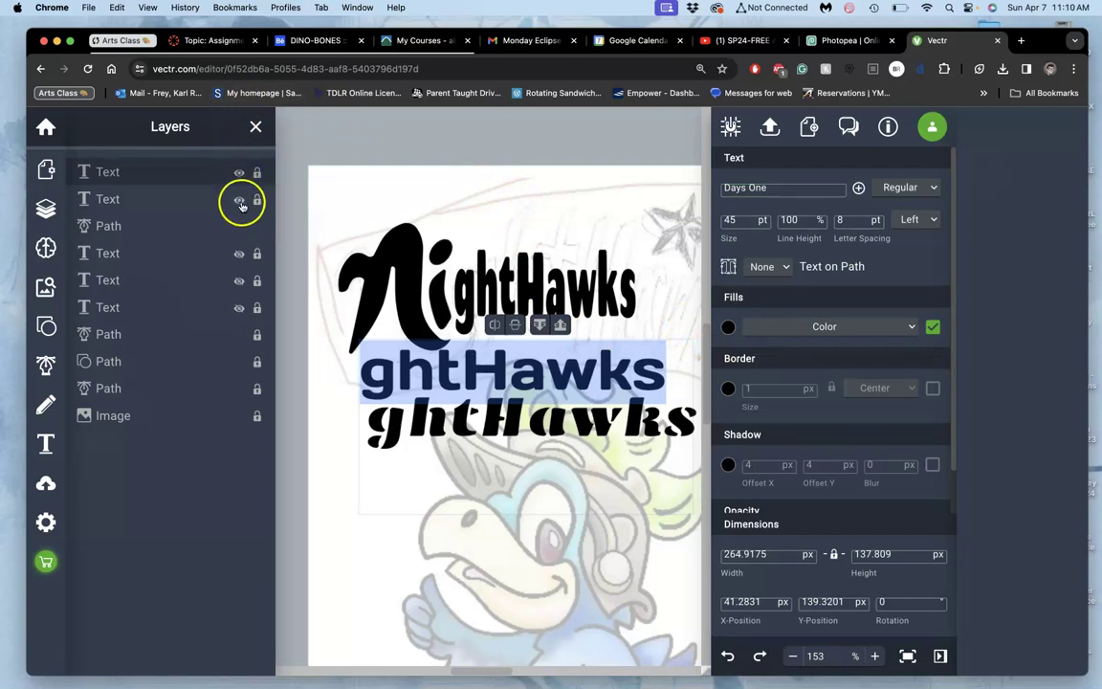
{"action": "left_click", "coordinate": [239, 172]}
{"action": "left_click", "coordinate": [239, 253]}
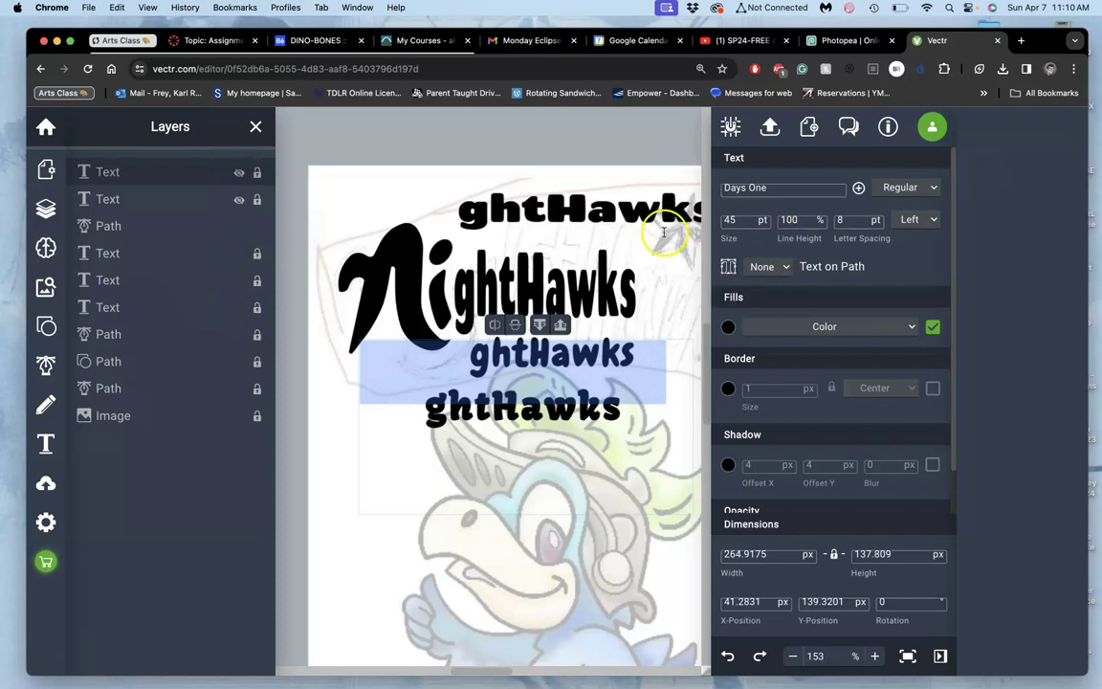
{"action": "scroll", "coordinate": [632, 230], "scroll_direction": "right", "scroll_amount": 2}
{"action": "scroll", "coordinate": [632, 229], "scroll_direction": "right", "scroll_amount": 2}
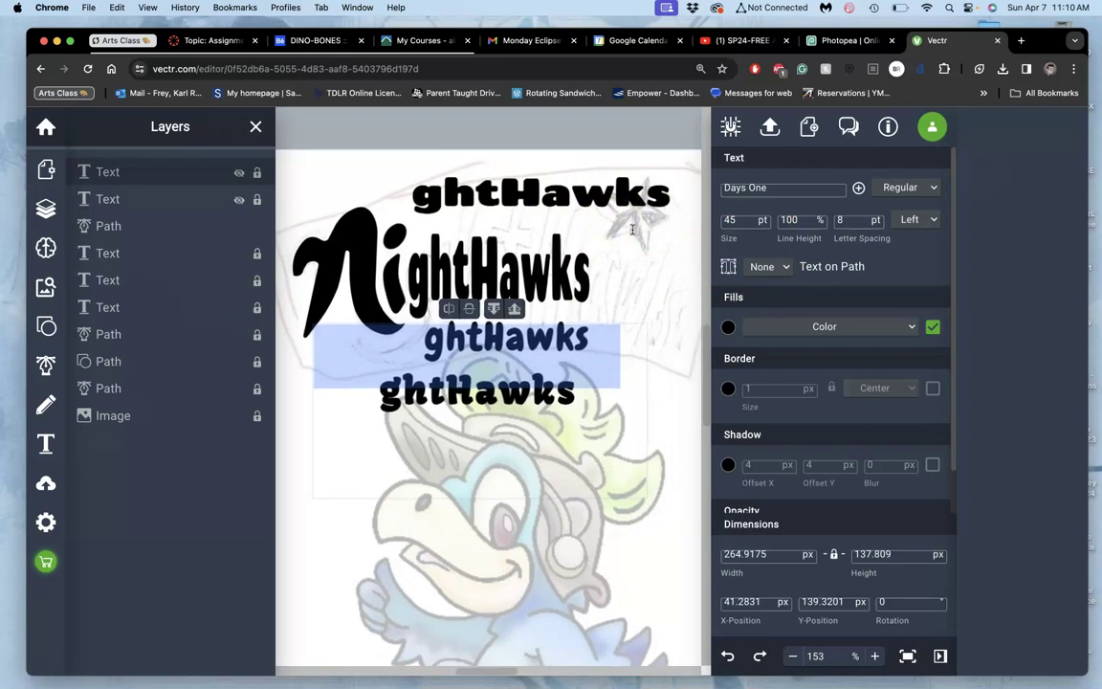
- Unlock the middle Chewy 30 pt ghtHawks layer and select it
{"action": "left_click", "coordinate": [627, 308]}
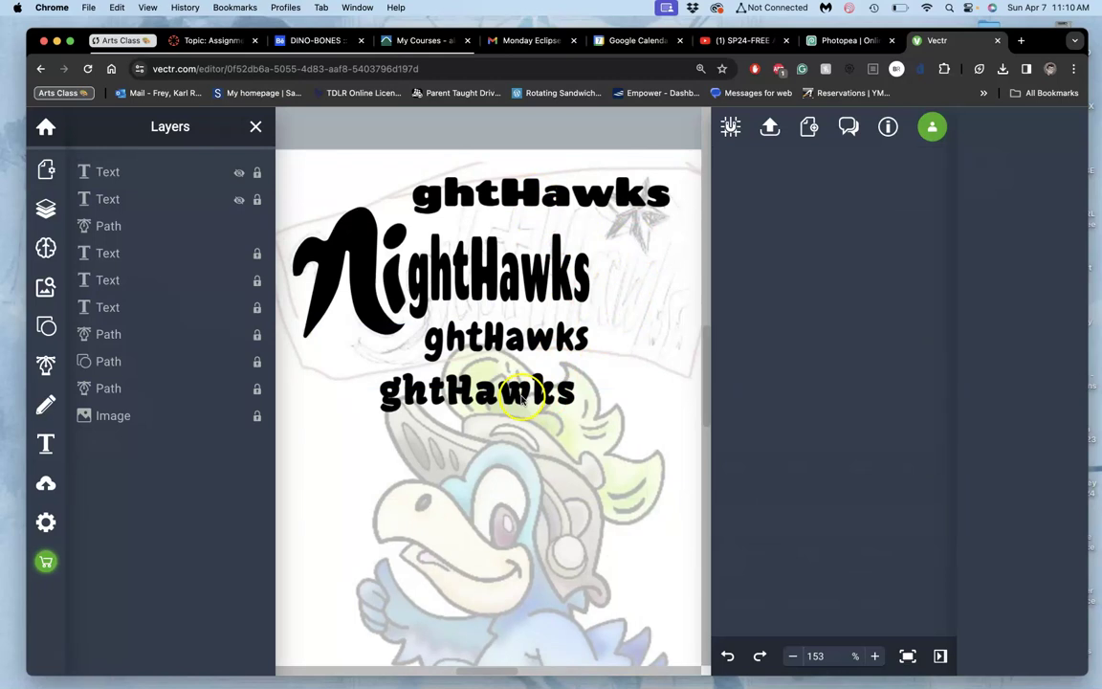
{"action": "left_click", "coordinate": [388, 392]}
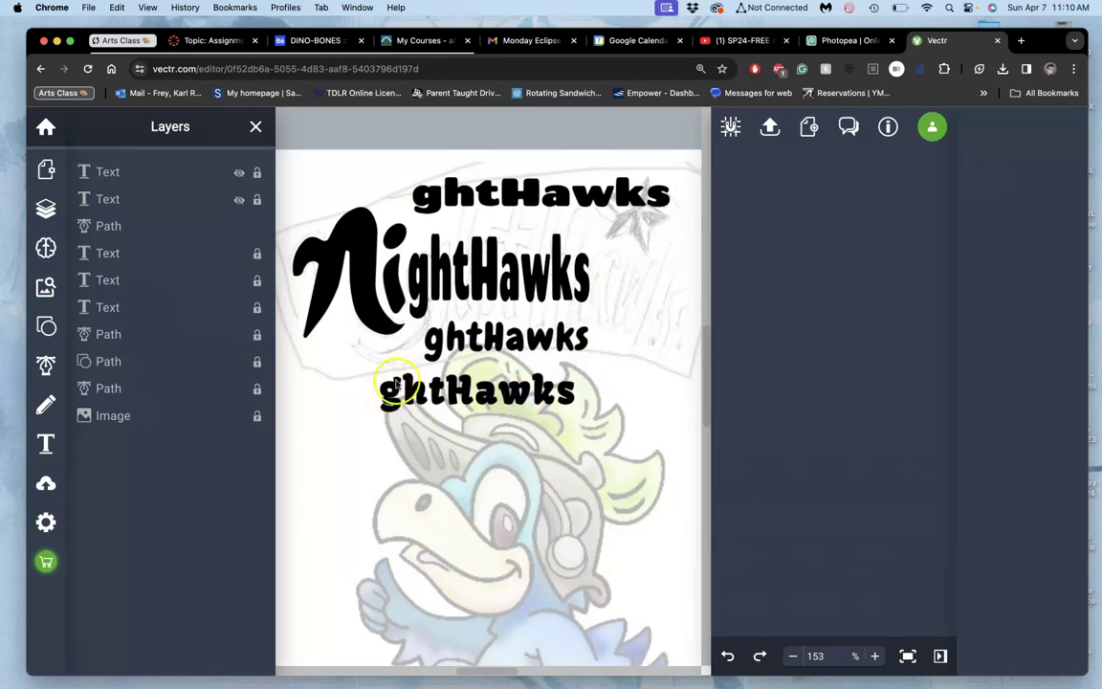
{"action": "left_click", "coordinate": [435, 346]}
{"action": "left_click", "coordinate": [240, 254]}
{"action": "left_click", "coordinate": [239, 281]}
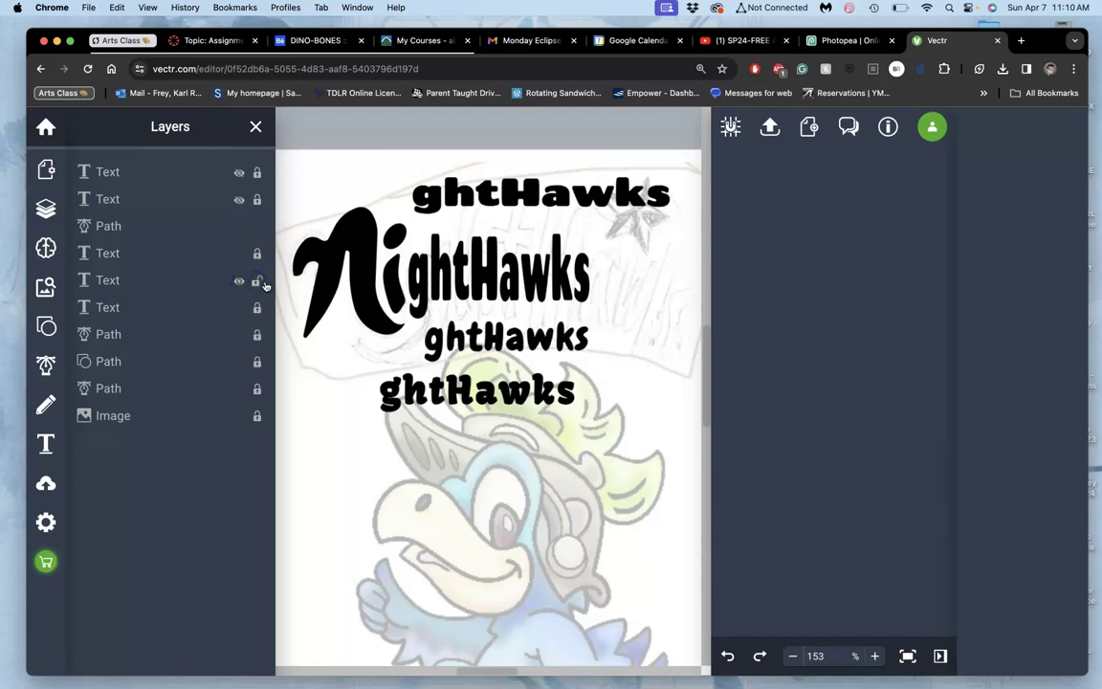
{"action": "left_click", "coordinate": [408, 308]}
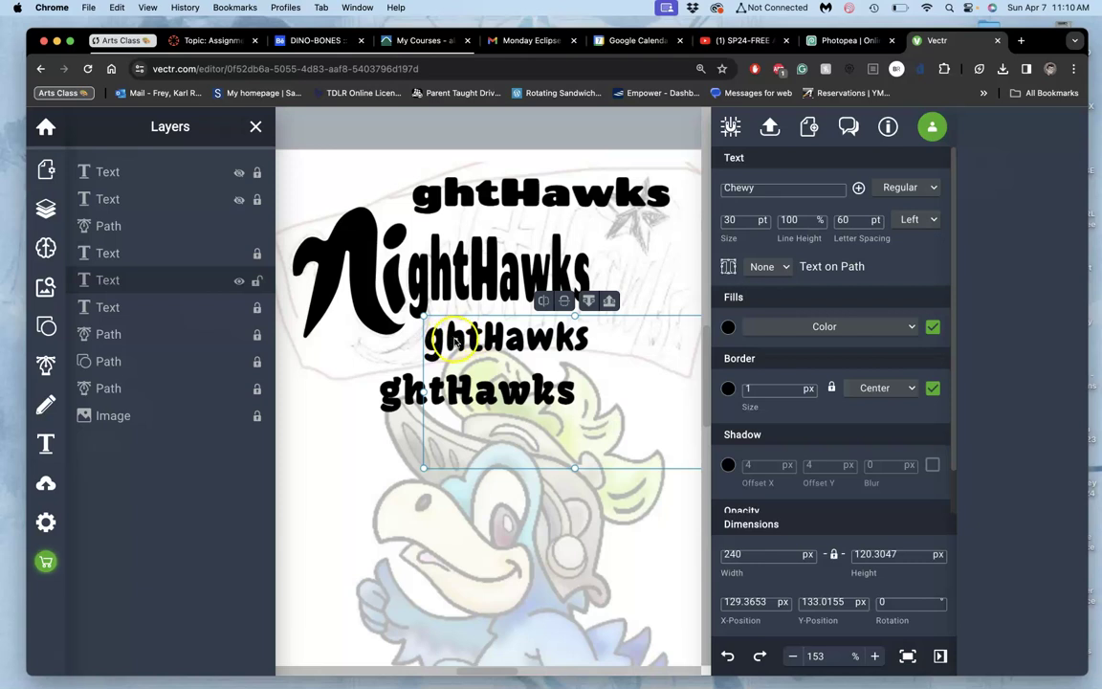
- Select the letter g in the middle ghtHawks text, then deselect
{"action": "double_click", "coordinate": [556, 337]}
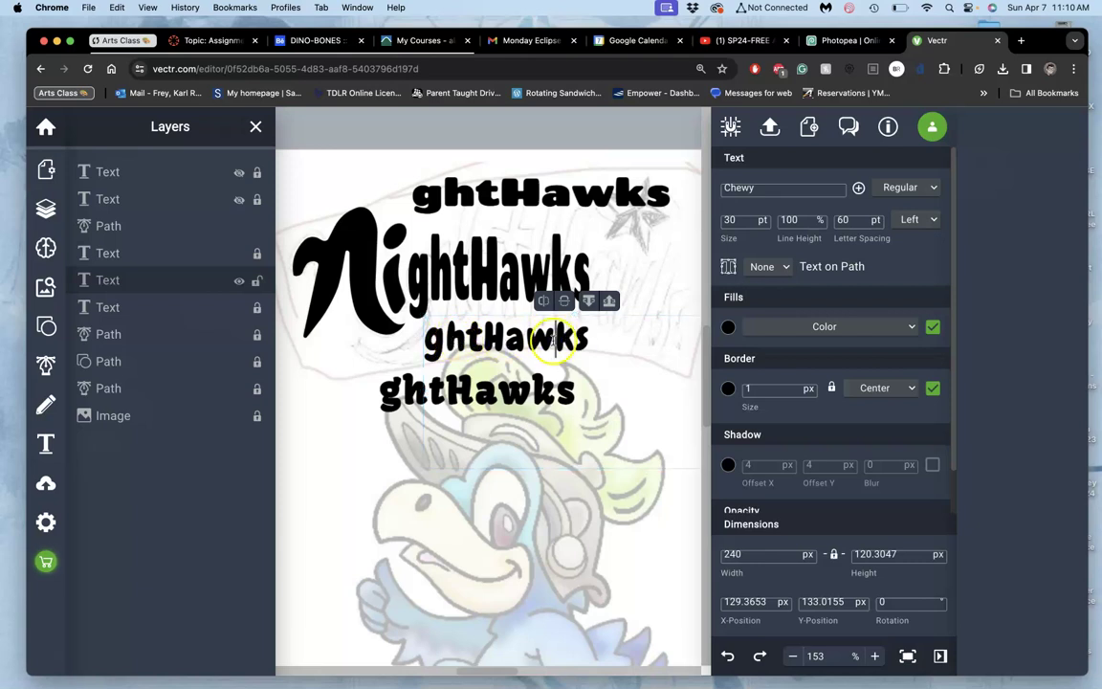
{"action": "left_click_drag", "start_coordinate": [443, 341], "coordinate": [427, 342]}
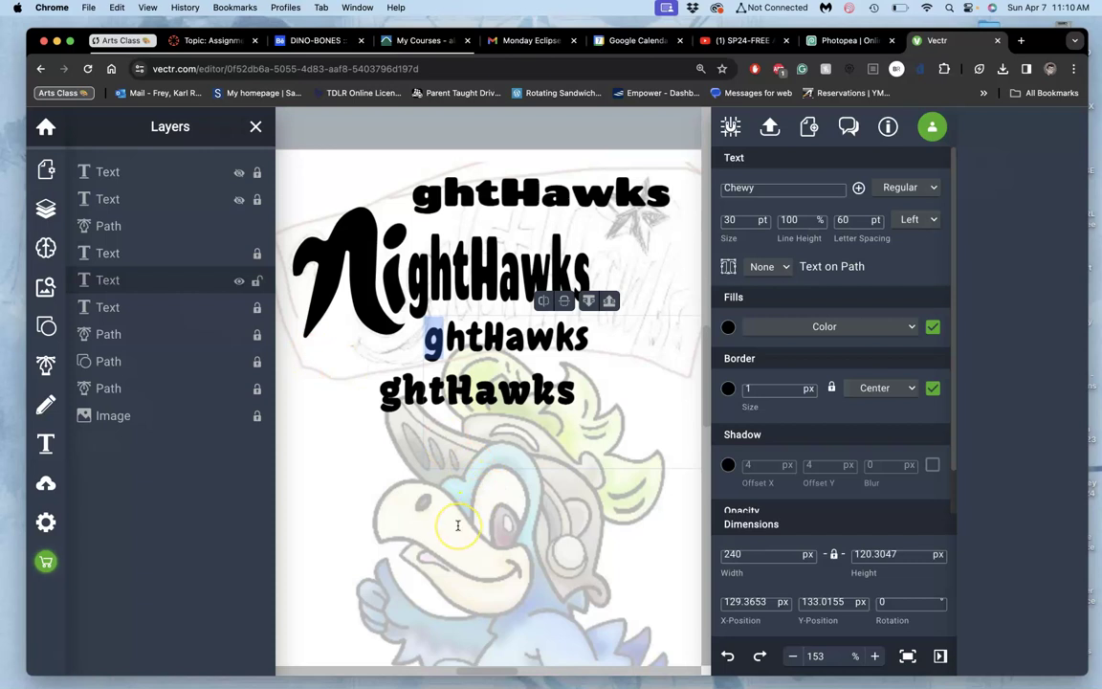
{"action": "left_click", "coordinate": [430, 341]}
{"action": "left_click_drag", "start_coordinate": [443, 341], "coordinate": [387, 306]}
{"action": "left_click", "coordinate": [371, 512]}
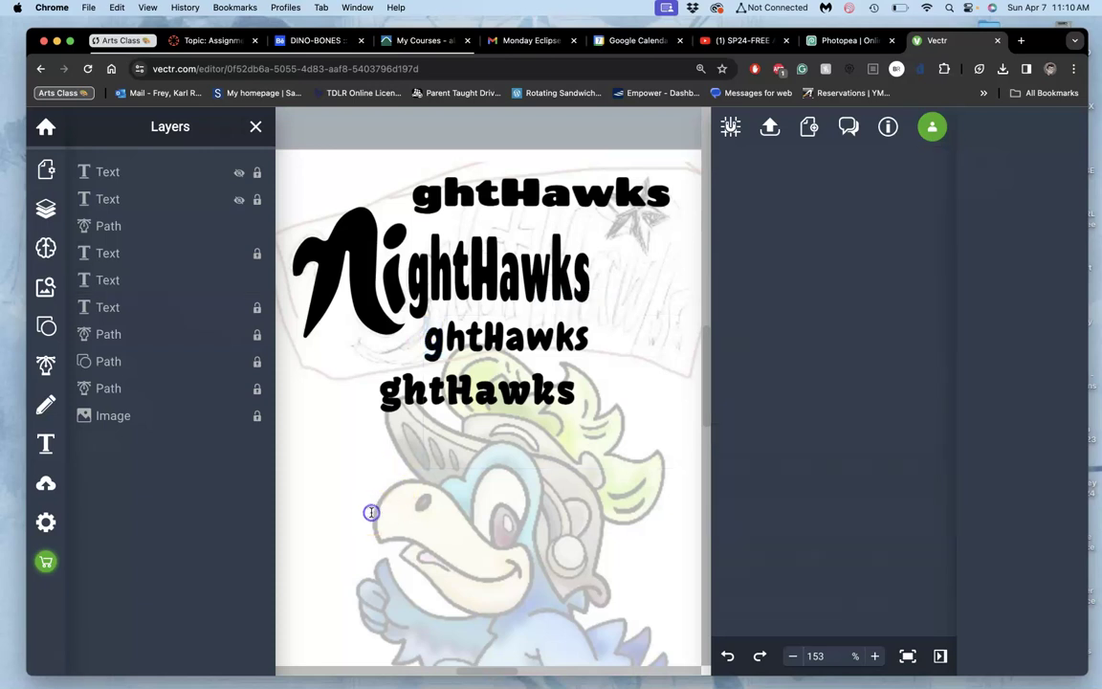
- Paste a new copy of the ghtHawks text and replace its content with 'g'
{"action": "key", "text": "super+v"}
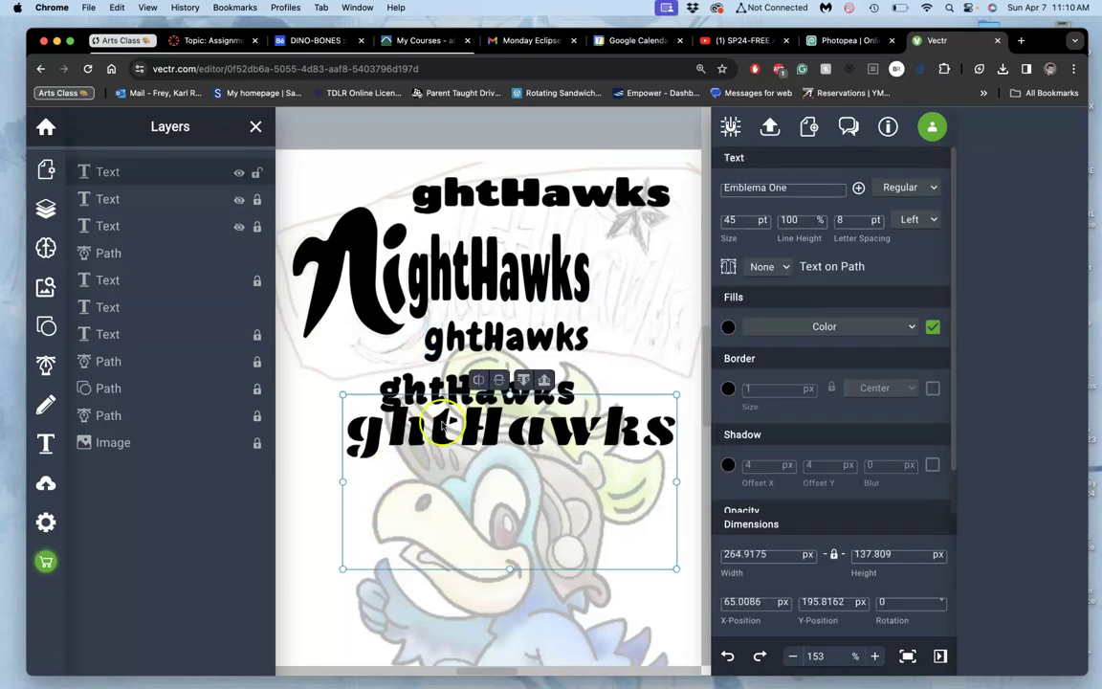
{"action": "double_click", "coordinate": [457, 417]}
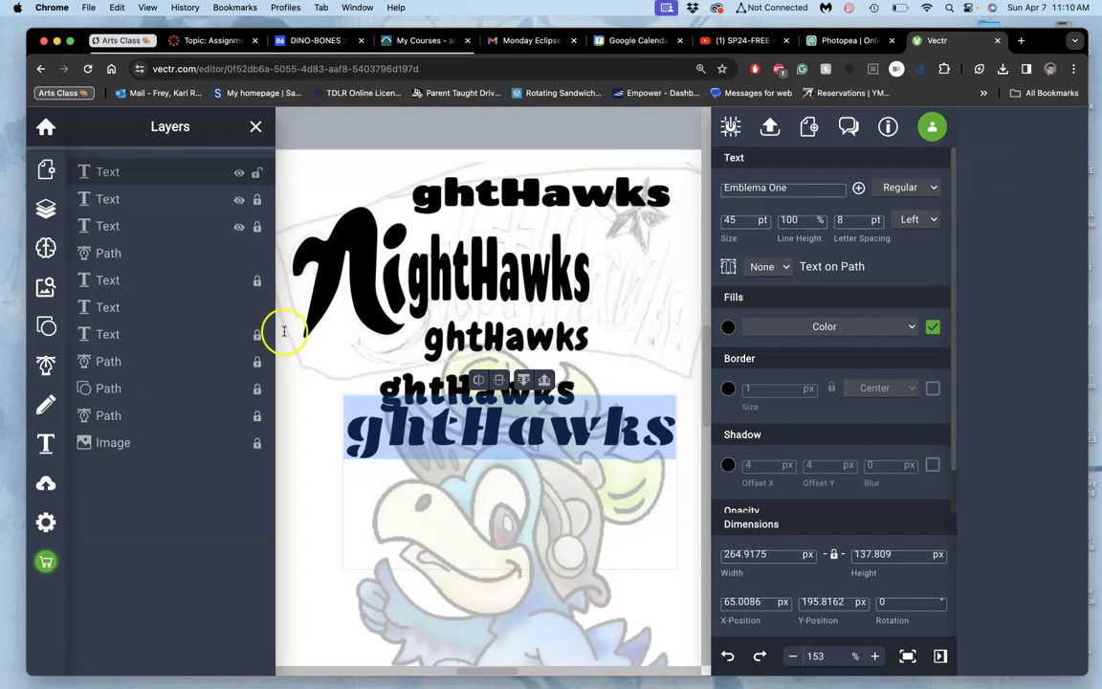
{"action": "type", "text": "g"}
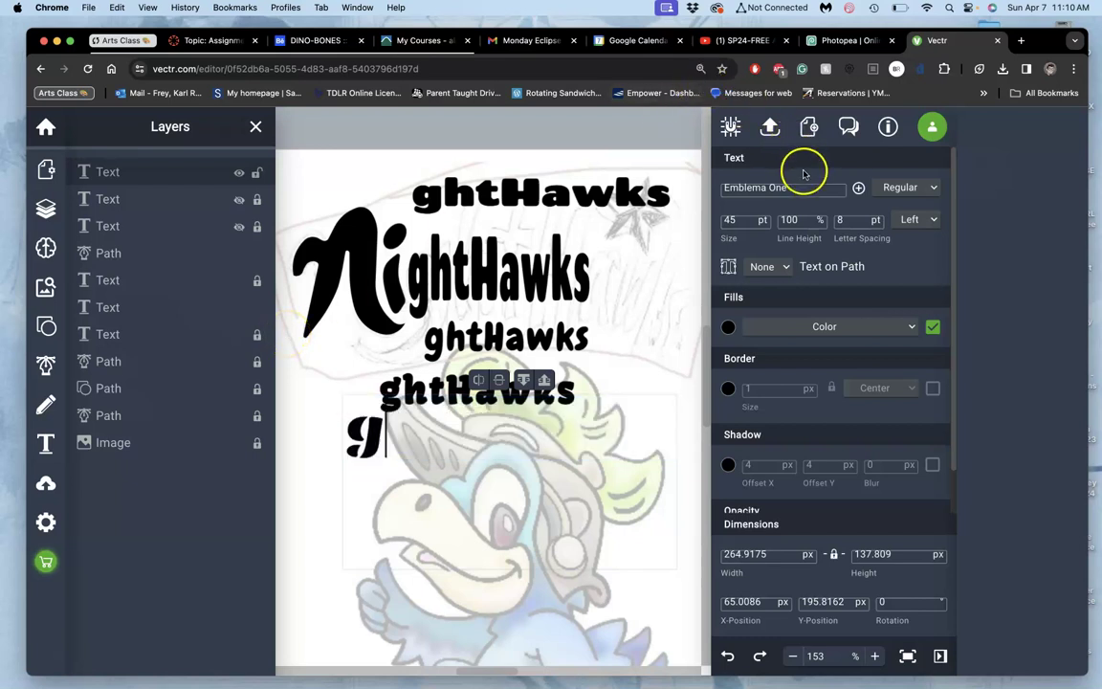
- Set the g to the Chewy font and convert it into an outlined path
{"action": "left_click", "coordinate": [725, 187]}
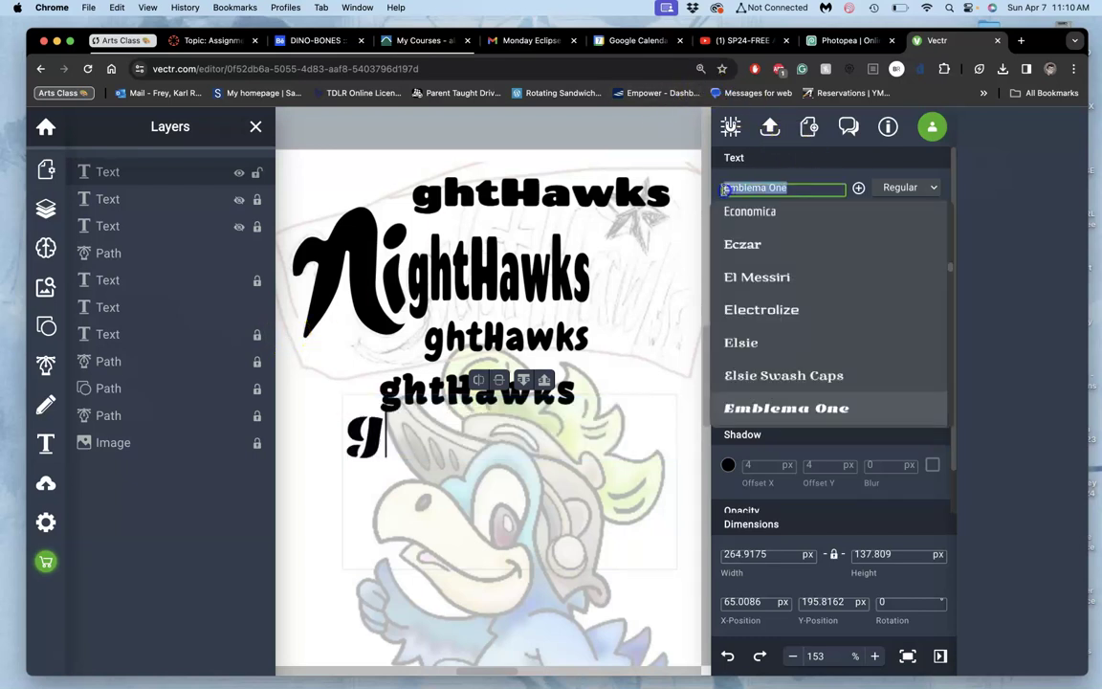
{"action": "type", "text": "Che"}
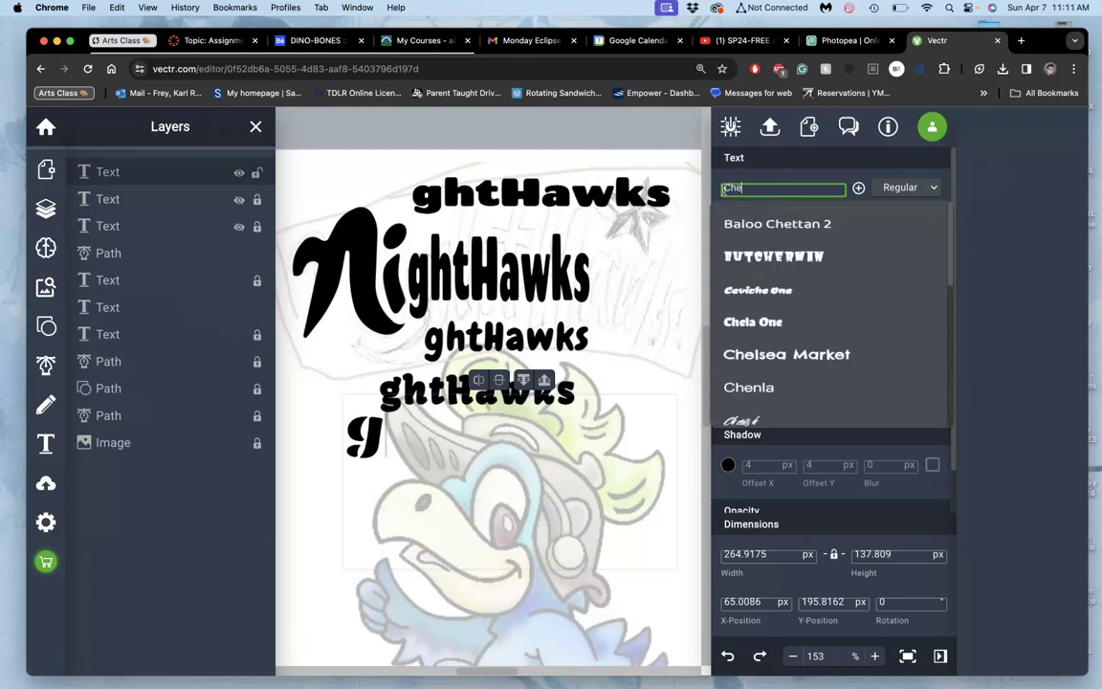
{"action": "type", "text": "wy"}
{"action": "left_click", "coordinate": [737, 204]}
{"action": "left_click", "coordinate": [777, 204]}
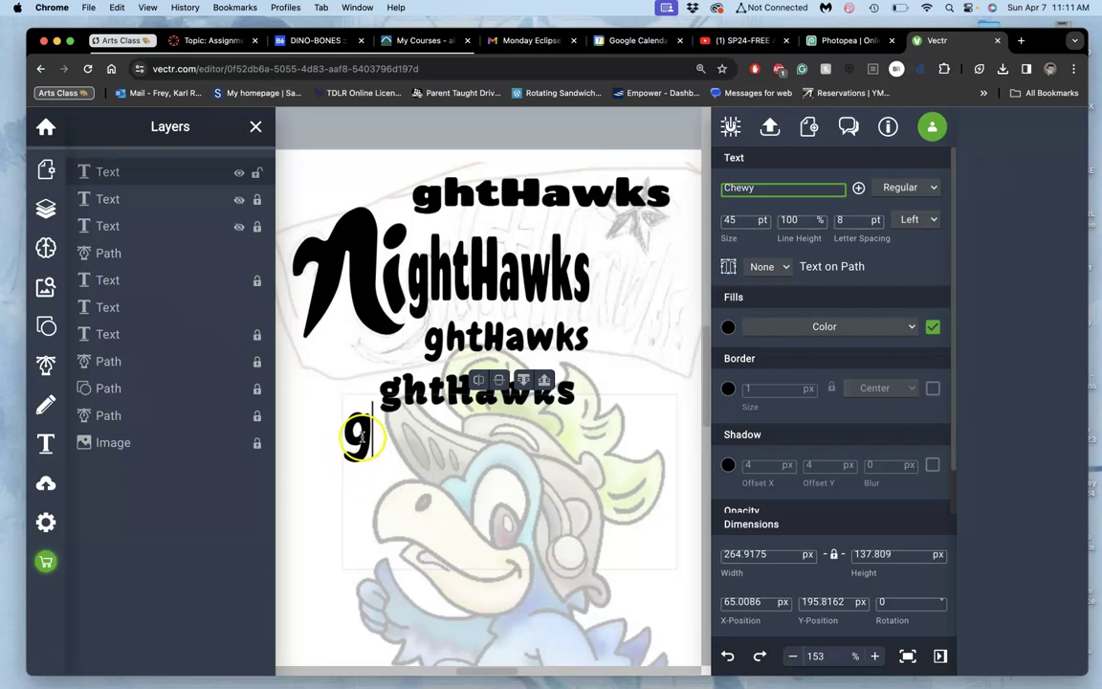
{"action": "left_click", "coordinate": [728, 267]}
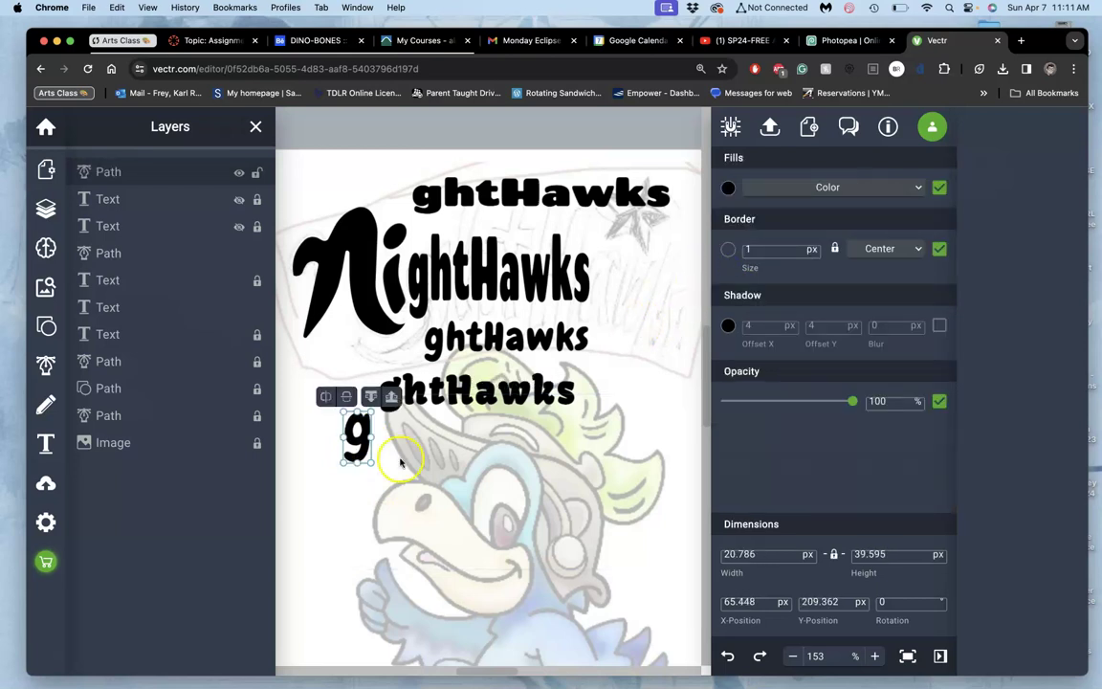
- Move the outlined g up beside the lower ghtHawks text
{"action": "left_click", "coordinate": [354, 448]}
{"action": "left_click", "coordinate": [359, 438]}
{"action": "mouse_move", "coordinate": [360, 438]}
{"action": "left_mouse_down"}
{"action": "mouse_move", "coordinate": [332, 387]}
{"action": "mouse_move", "coordinate": [343, 374]}
{"action": "left_mouse_up"}
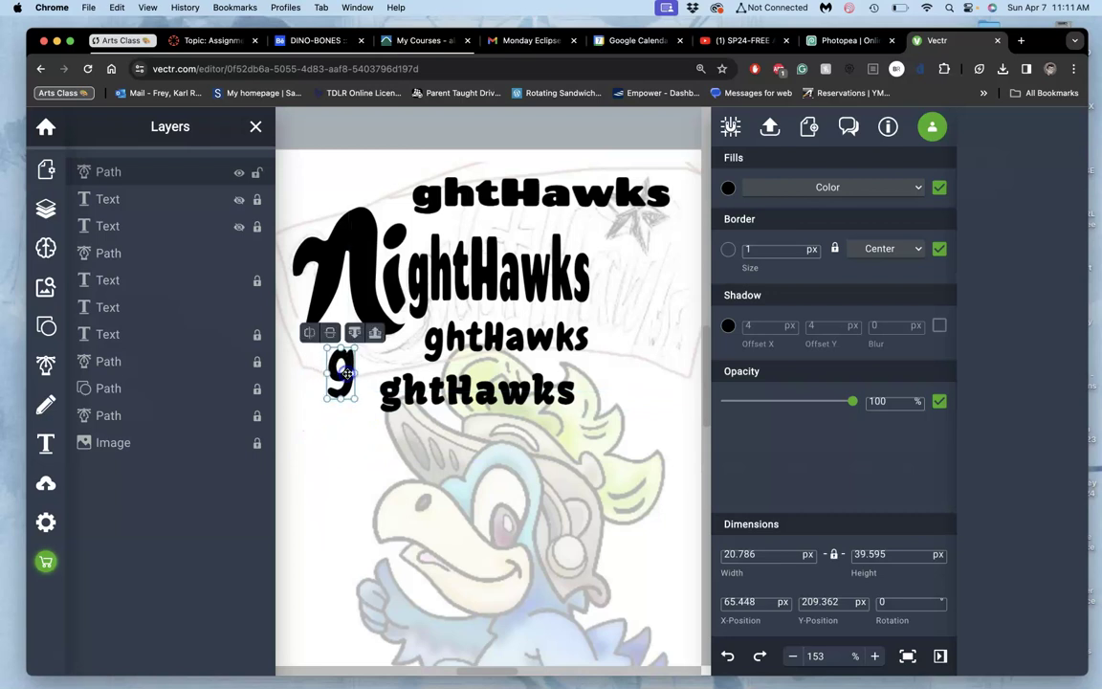
- Check a hidden ghtHawks text, then delete the leftover text layer
{"action": "left_click", "coordinate": [239, 200]}
{"action": "left_click", "coordinate": [239, 200]}
{"action": "left_click", "coordinate": [190, 201]}
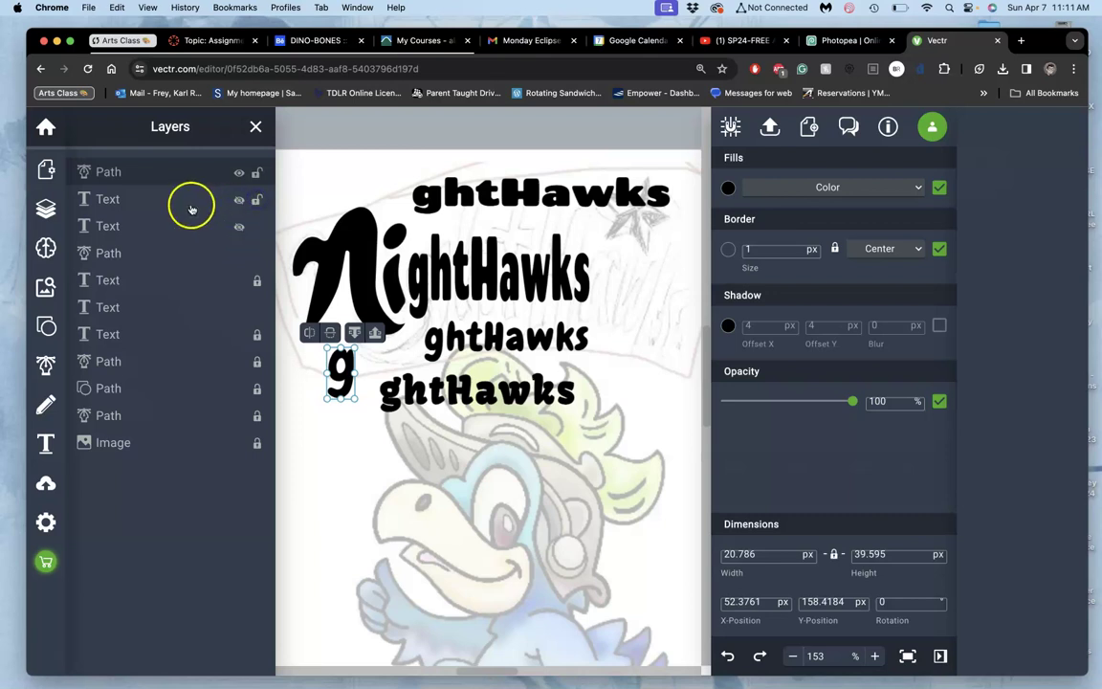
{"action": "key", "text": "Delete"}
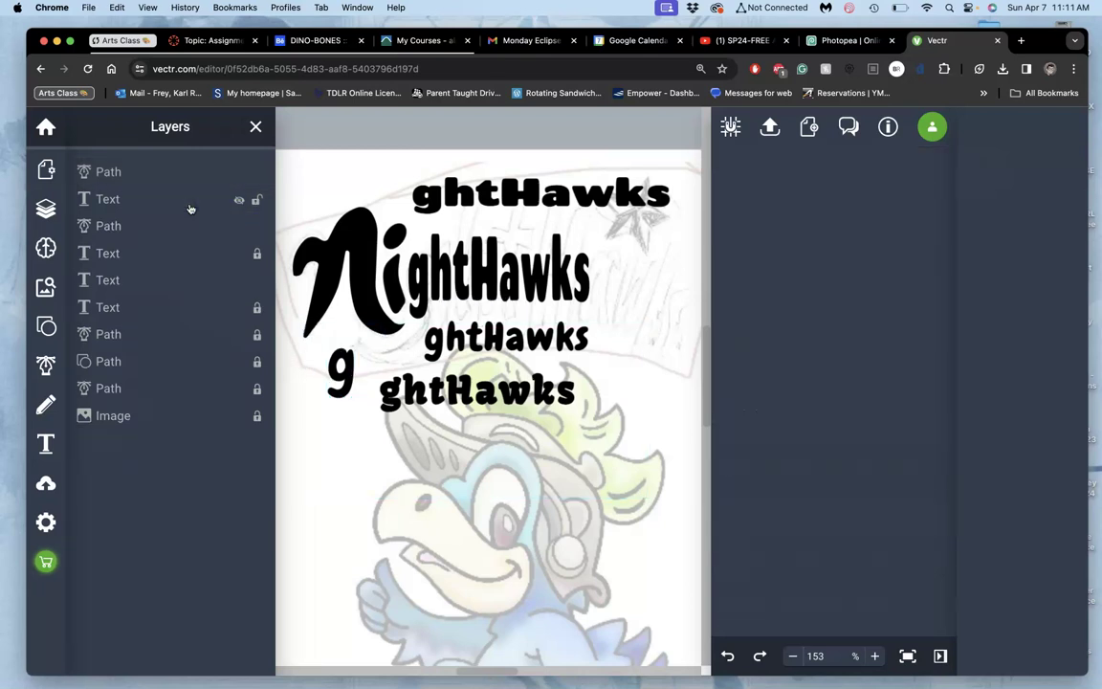
- Hide the bottom Days One, middle Chewy and top ghtHawks text layers
{"action": "left_click", "coordinate": [189, 203]}
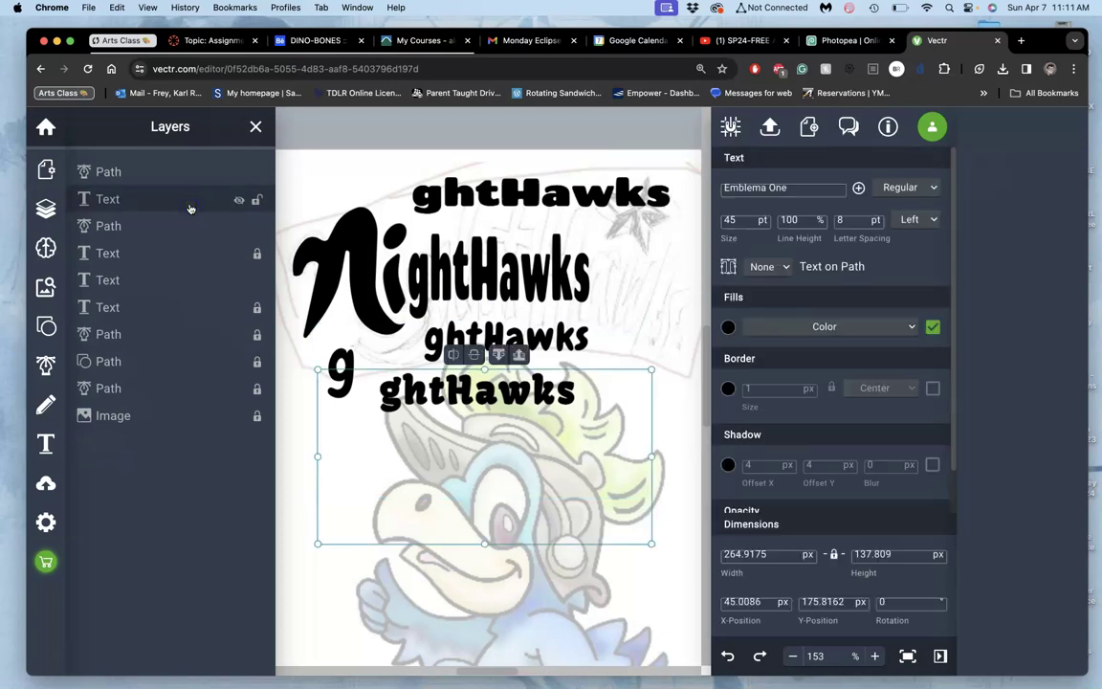
{"action": "mouse_move", "coordinate": [189, 205]}
{"action": "left_mouse_down"}
{"action": "mouse_move", "coordinate": [257, 201]}
{"action": "mouse_move", "coordinate": [237, 256]}
{"action": "left_mouse_up"}
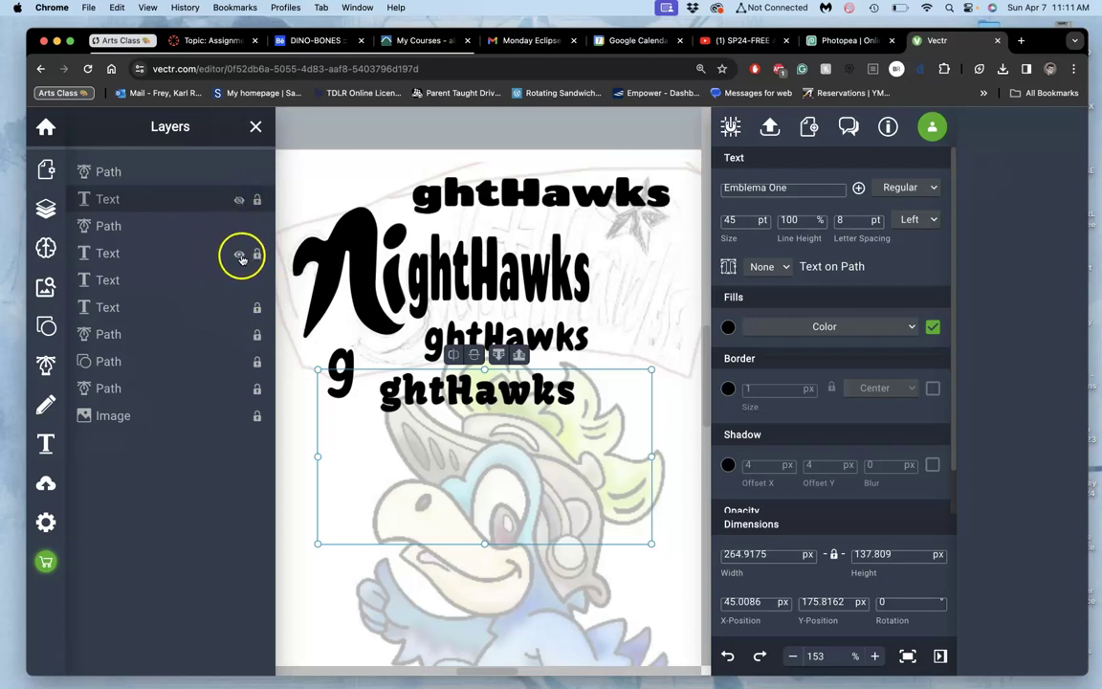
{"action": "left_click", "coordinate": [238, 256]}
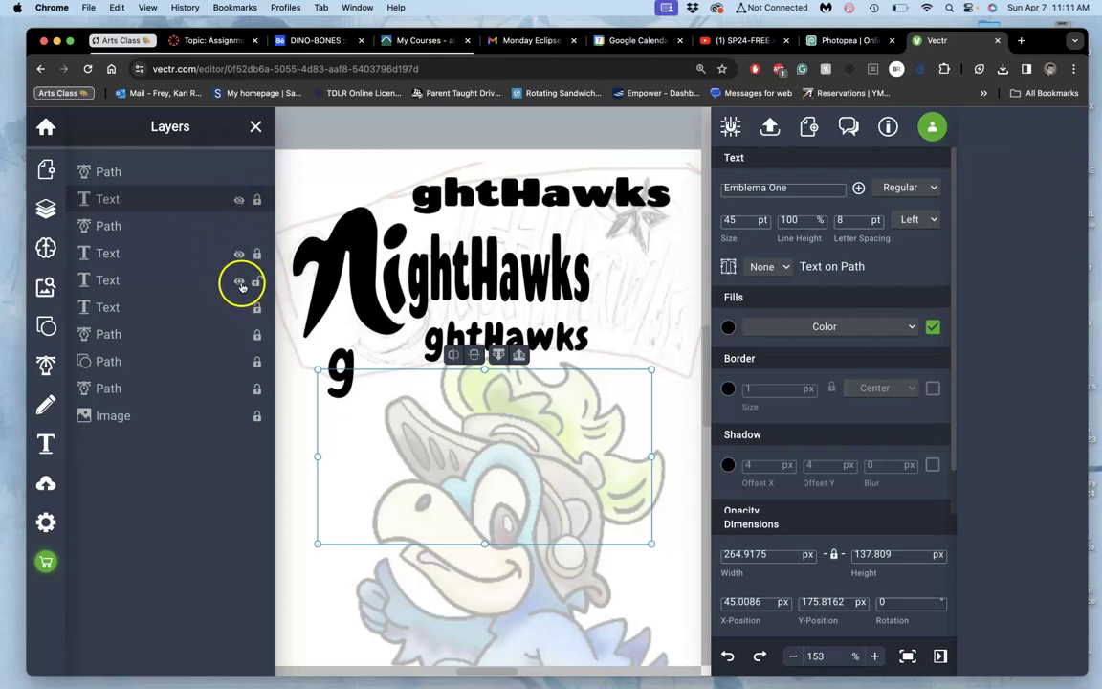
{"action": "left_click", "coordinate": [240, 283]}
{"action": "left_click", "coordinate": [240, 283]}
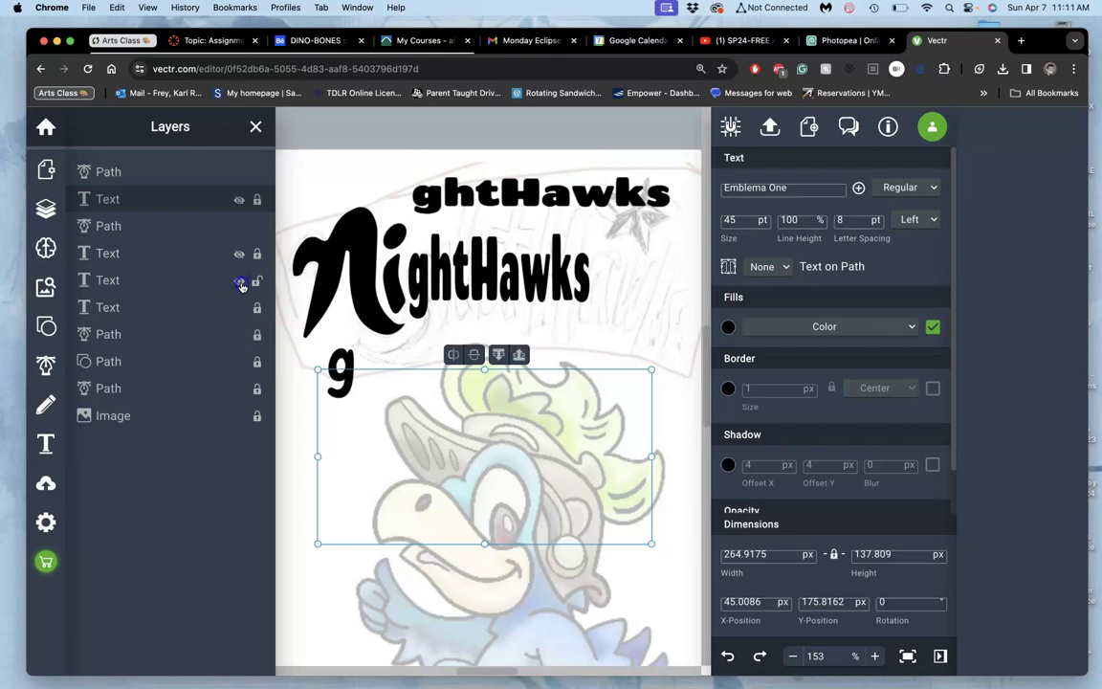
{"action": "left_click", "coordinate": [240, 308]}
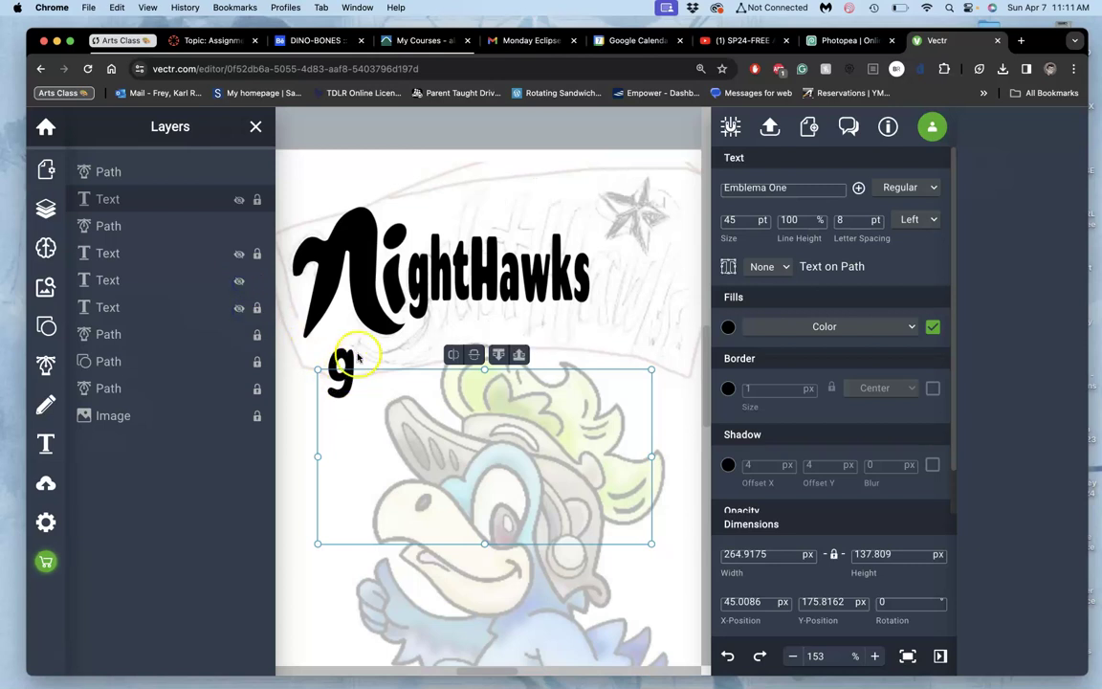
- Identify the g, i and N layers, hide the outlined ghtHawks, and select the g
{"action": "left_click", "coordinate": [240, 175]}
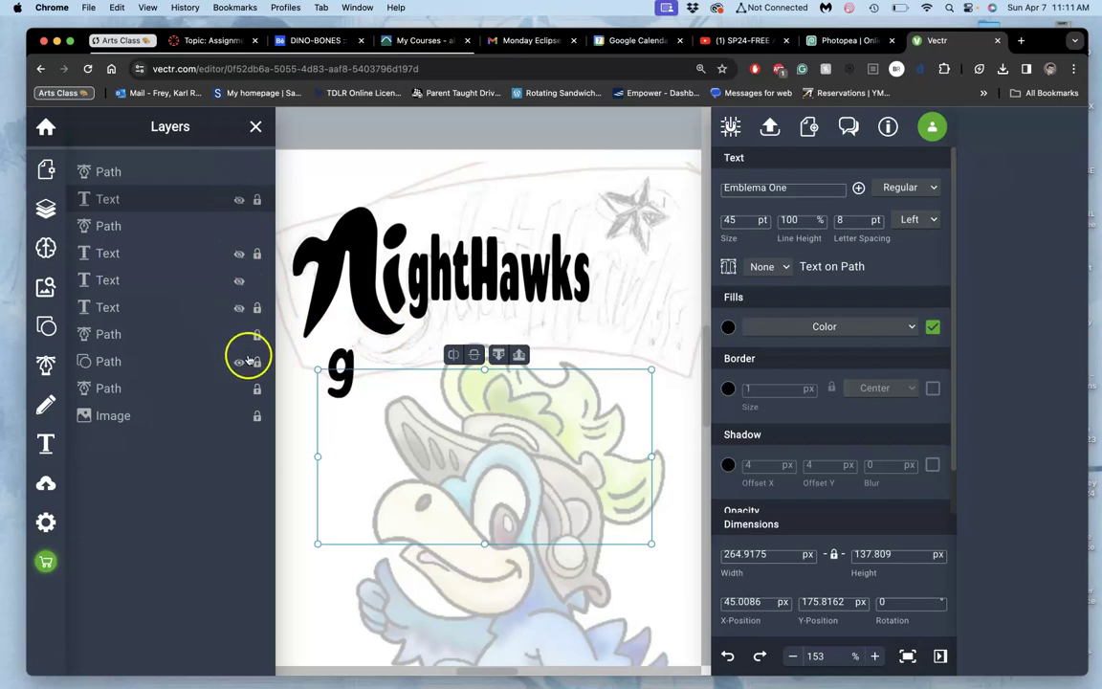
{"action": "left_click", "coordinate": [241, 389]}
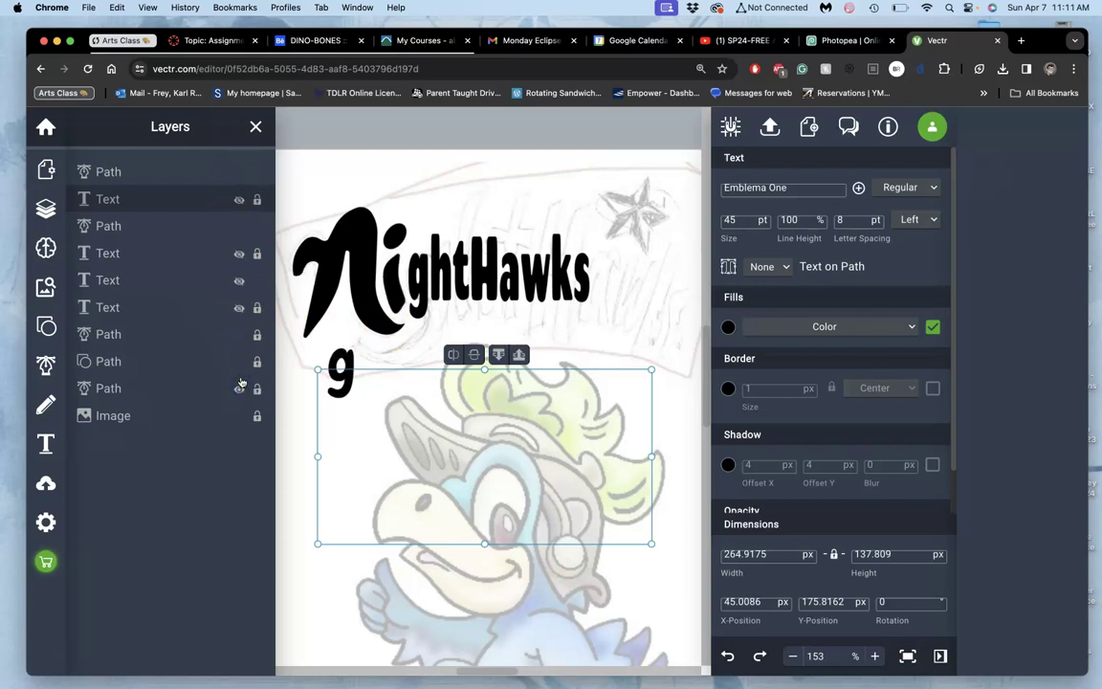
{"action": "left_click", "coordinate": [238, 336]}
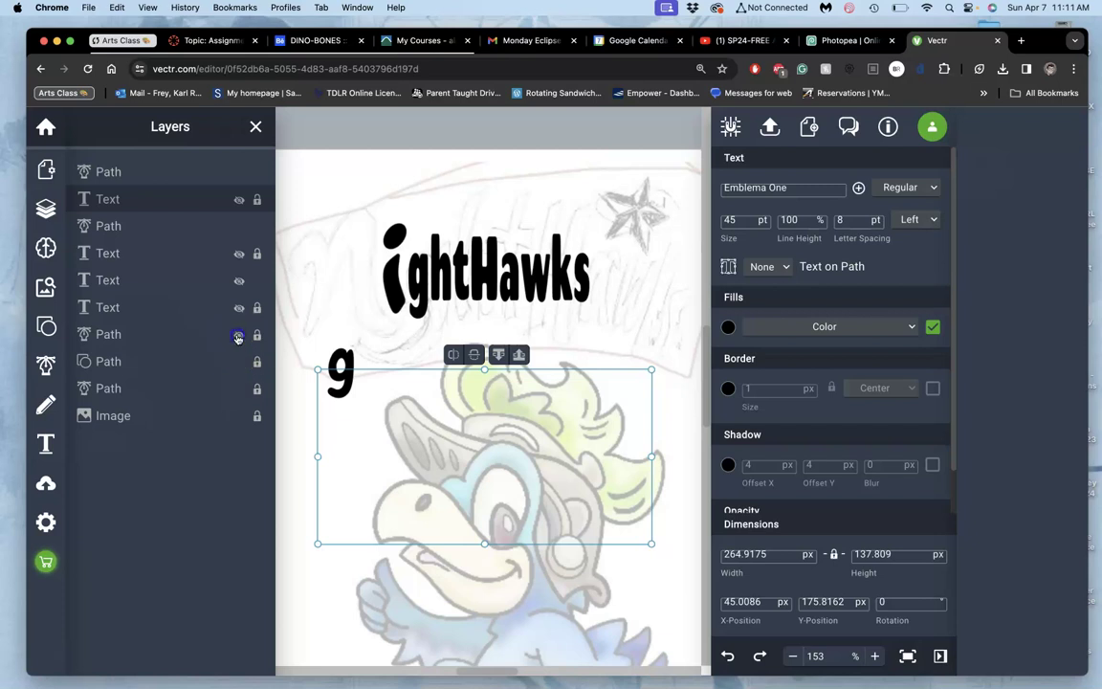
{"action": "left_click", "coordinate": [240, 227]}
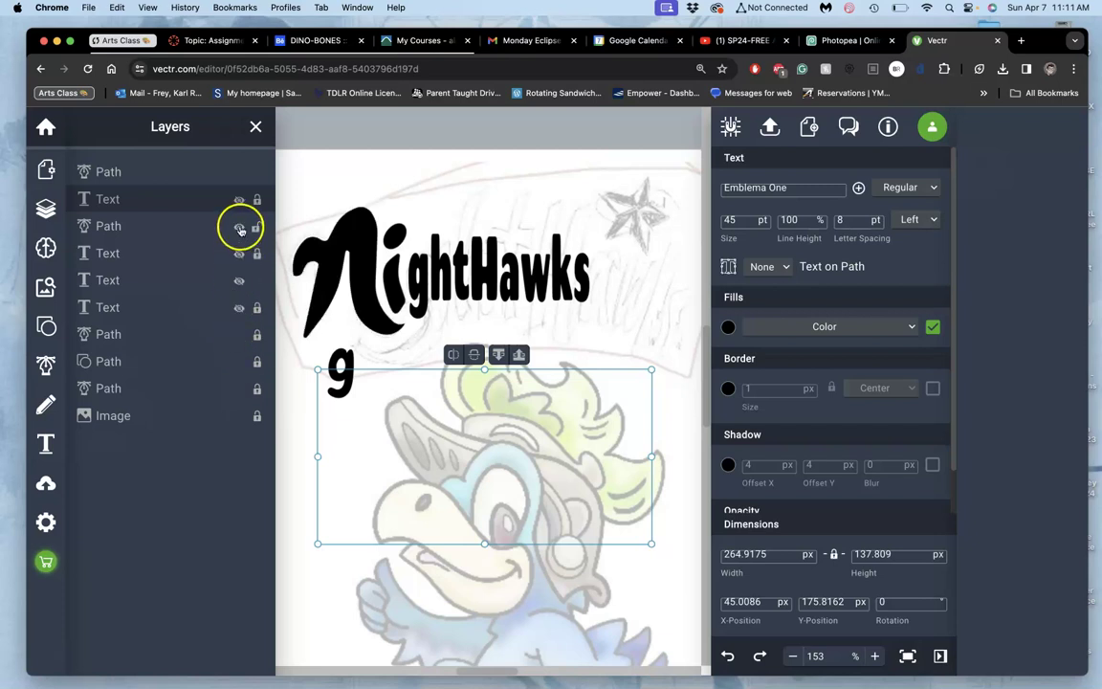
{"action": "left_click", "coordinate": [348, 368]}
- Move the g against the Ni and tilt it to 347°, about 38.6 × 73.5 px
{"action": "left_click_drag", "start_coordinate": [350, 365], "coordinate": [457, 266]}
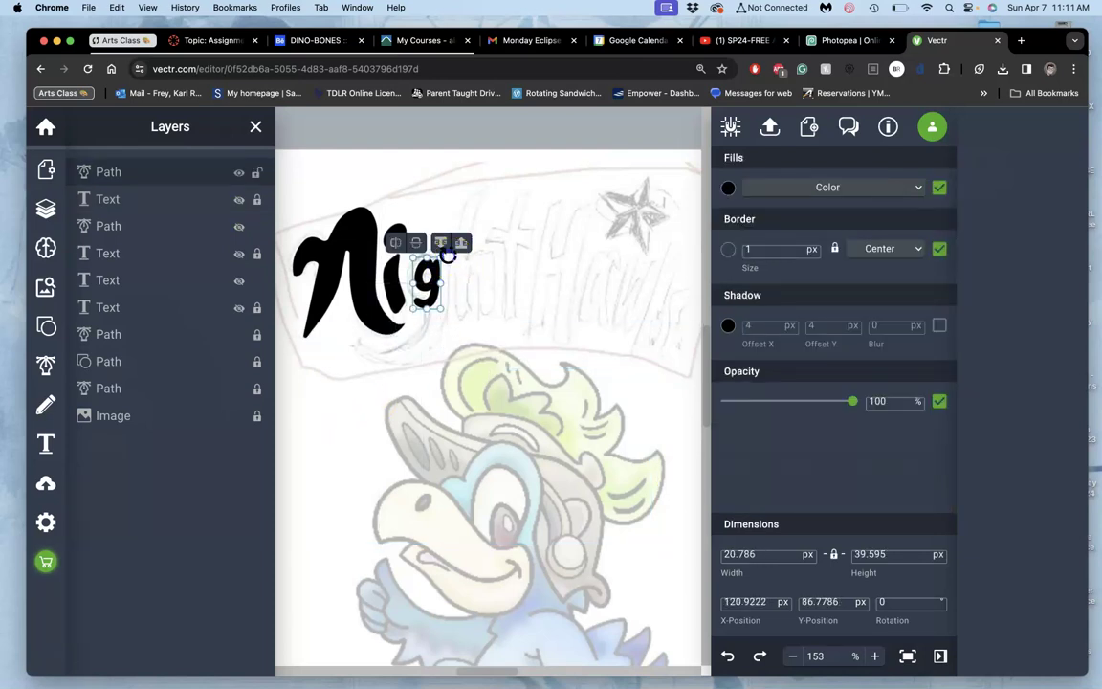
{"action": "mouse_move", "coordinate": [441, 249]}
{"action": "left_mouse_down"}
{"action": "mouse_move", "coordinate": [443, 388]}
{"action": "mouse_move", "coordinate": [448, 381]}
{"action": "left_mouse_up"}
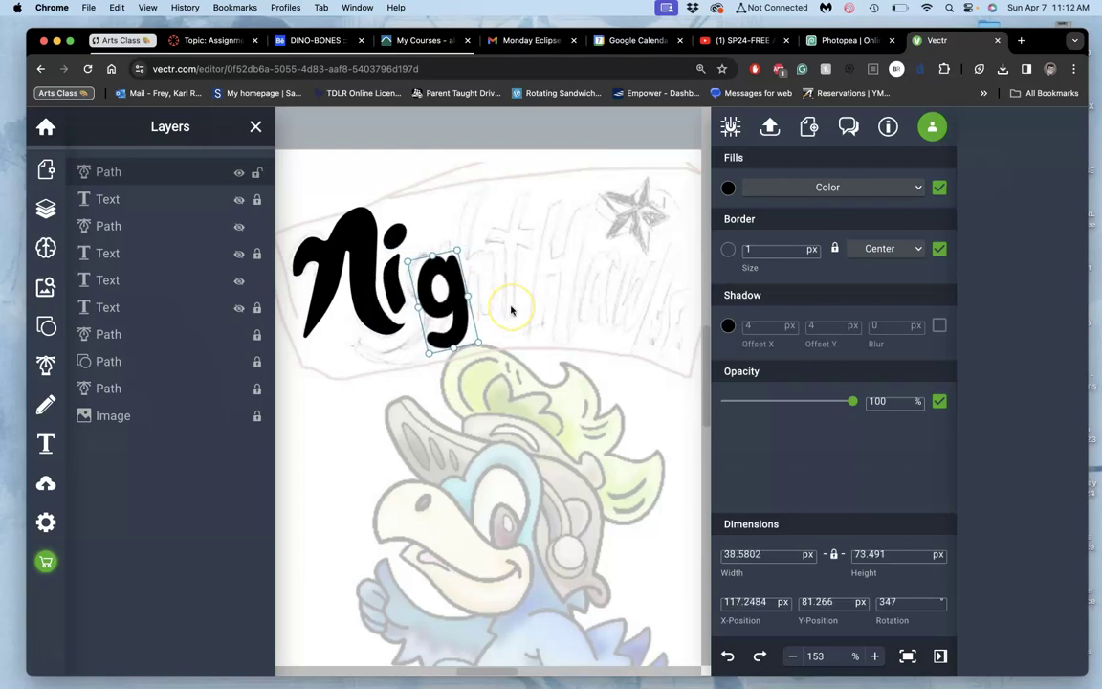
{"action": "scroll", "coordinate": [511, 309], "scroll_direction": "up", "scroll_amount": 5}
{"action": "scroll", "coordinate": [511, 309], "scroll_direction": "up", "scroll_amount": 2}
{"action": "scroll", "coordinate": [511, 309], "scroll_direction": "left", "scroll_amount": 3}
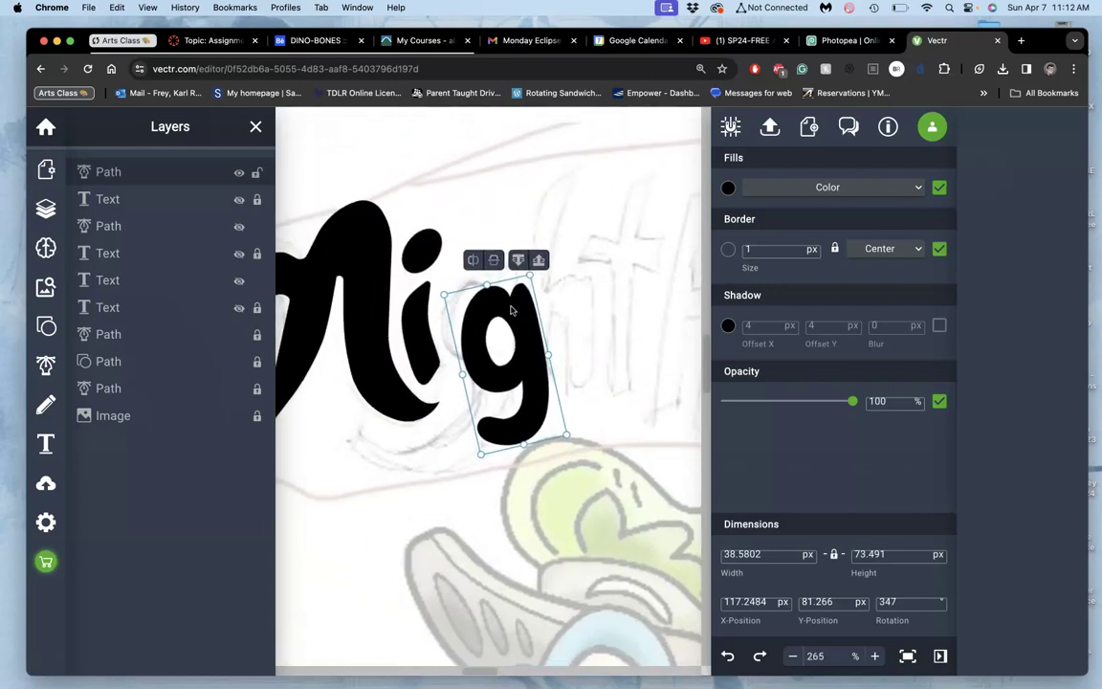
{"action": "scroll", "coordinate": [510, 309], "scroll_direction": "left", "scroll_amount": 1}
{"action": "left_click_drag", "start_coordinate": [515, 314], "coordinate": [495, 294]}
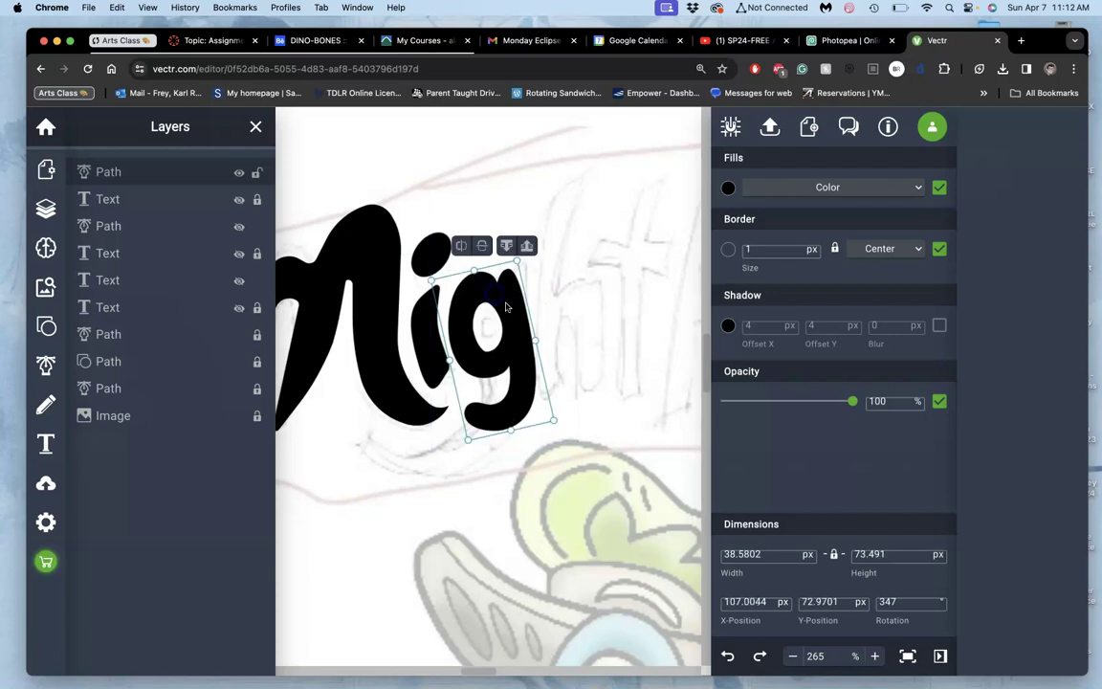
{"action": "double_click", "coordinate": [510, 307]}
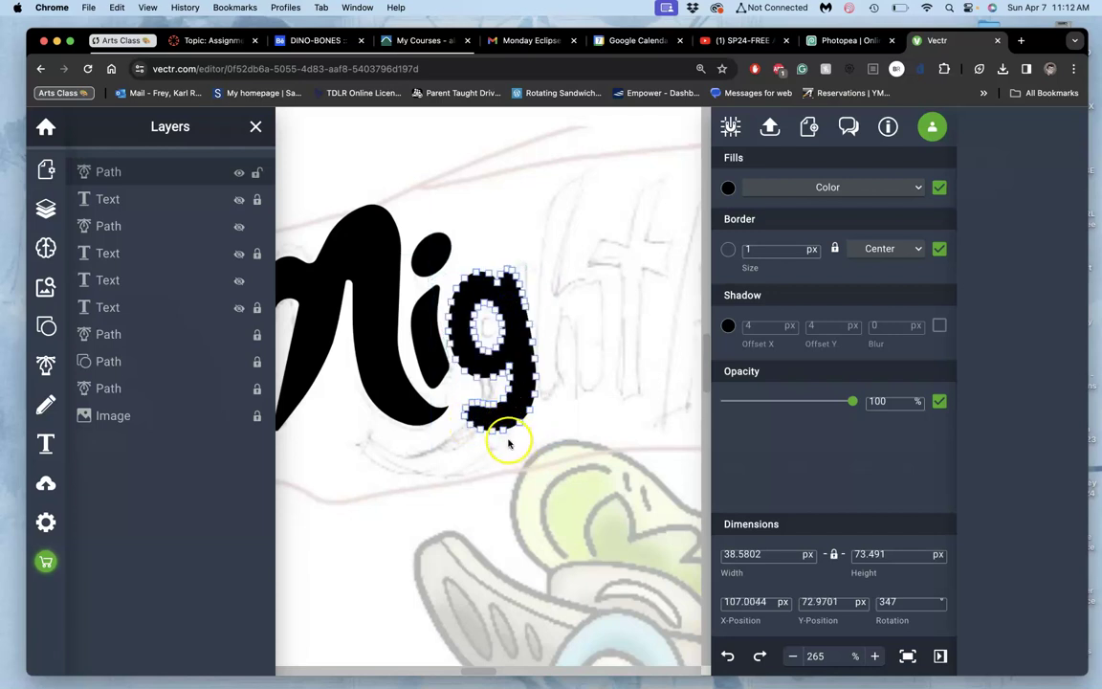
{"action": "left_click_drag", "start_coordinate": [473, 423], "coordinate": [503, 431]}
{"action": "left_click", "coordinate": [509, 439]}
{"action": "double_click", "coordinate": [511, 414]}
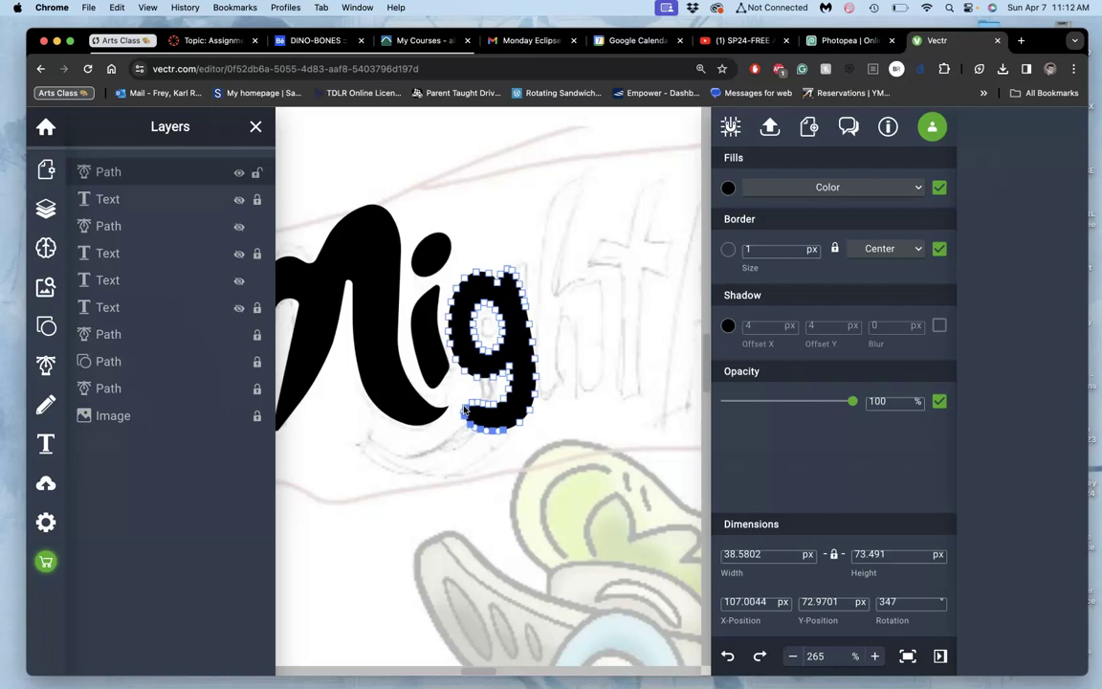
{"action": "scroll", "coordinate": [464, 410], "scroll_direction": "up", "scroll_amount": 5}
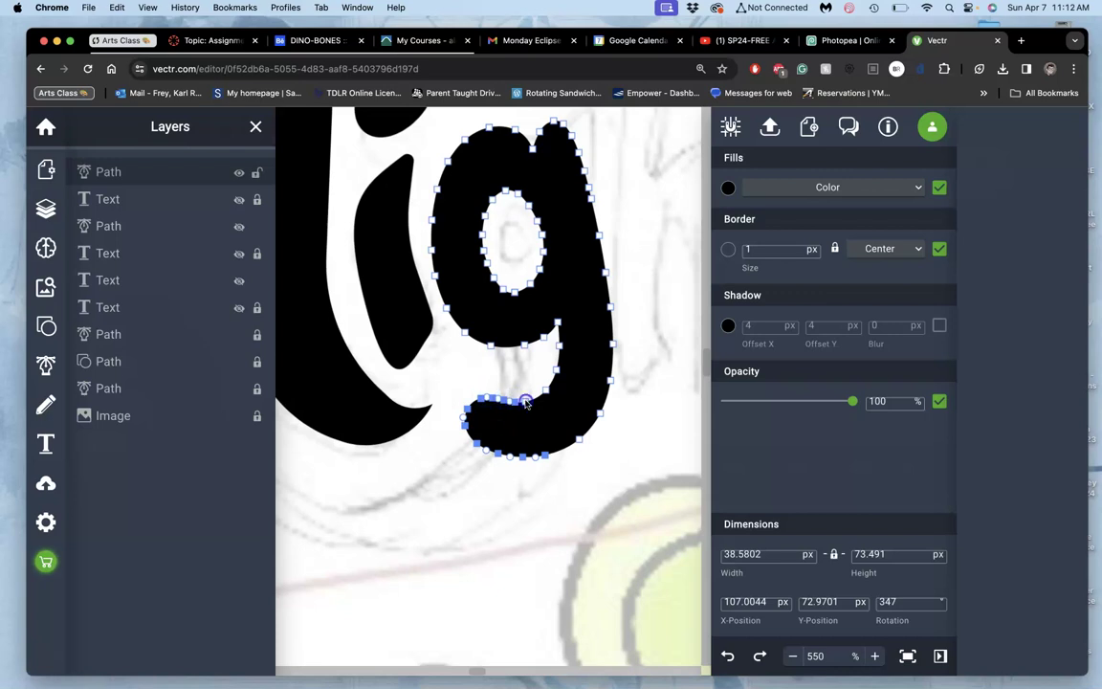
{"action": "left_click_drag", "start_coordinate": [479, 424], "coordinate": [460, 441]}
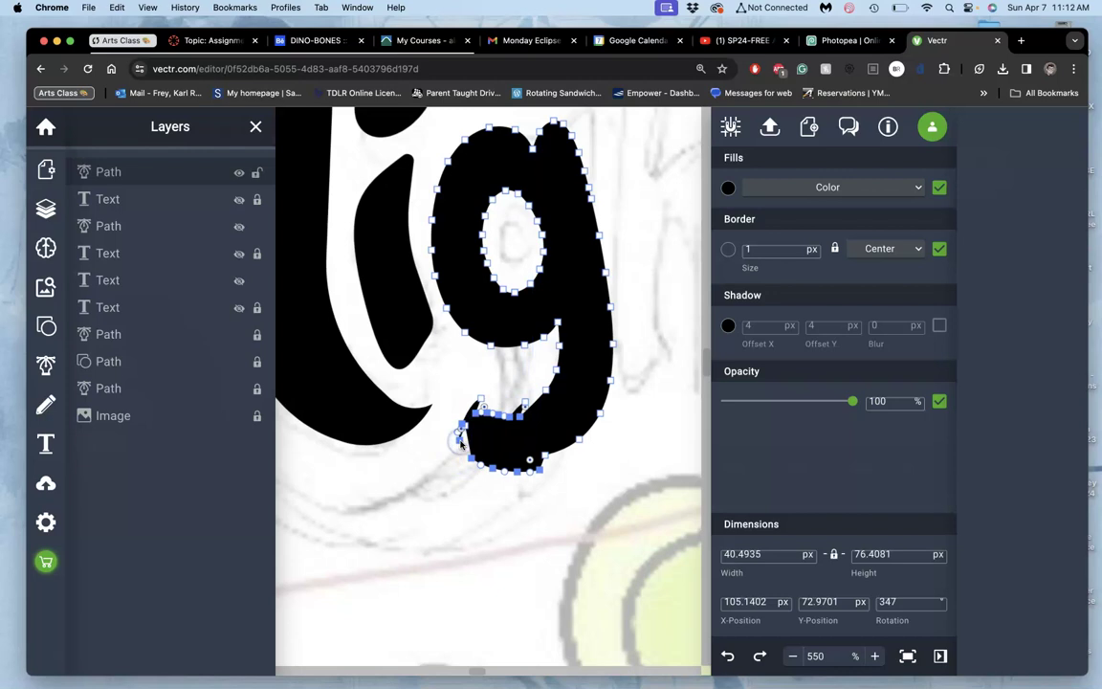
{"action": "key", "text": "super+z"}
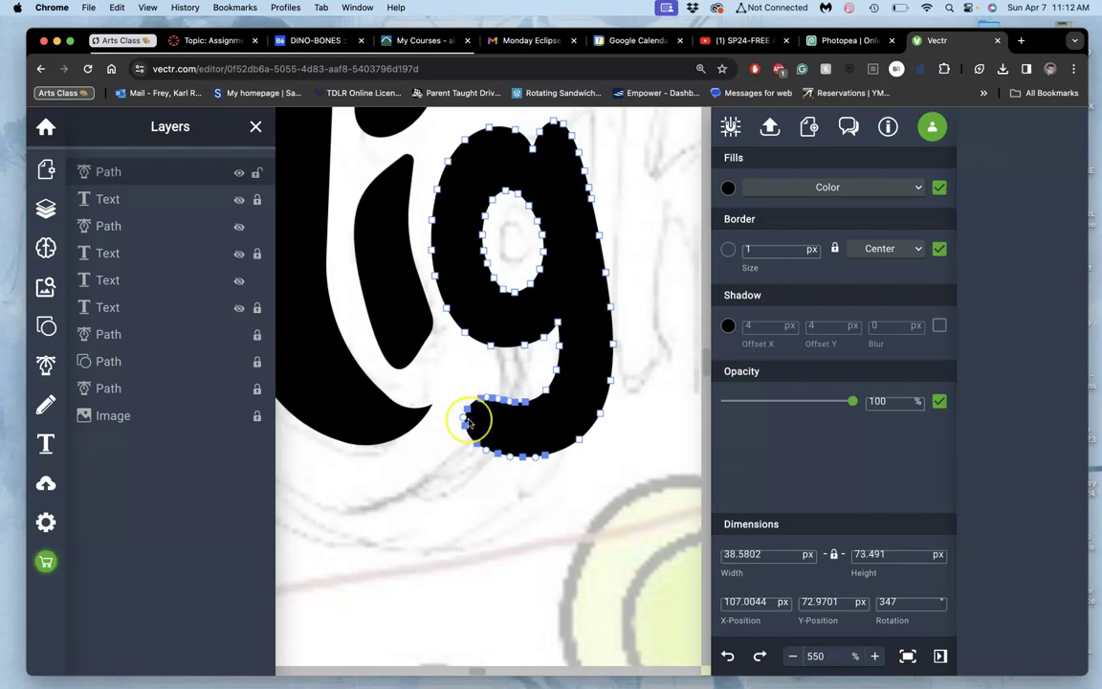
{"action": "scroll", "coordinate": [469, 421], "scroll_direction": "up", "scroll_amount": 2}
{"action": "scroll", "coordinate": [469, 421], "scroll_direction": "up", "scroll_amount": 2}
{"action": "scroll", "coordinate": [469, 419], "scroll_direction": "up", "scroll_amount": 1}
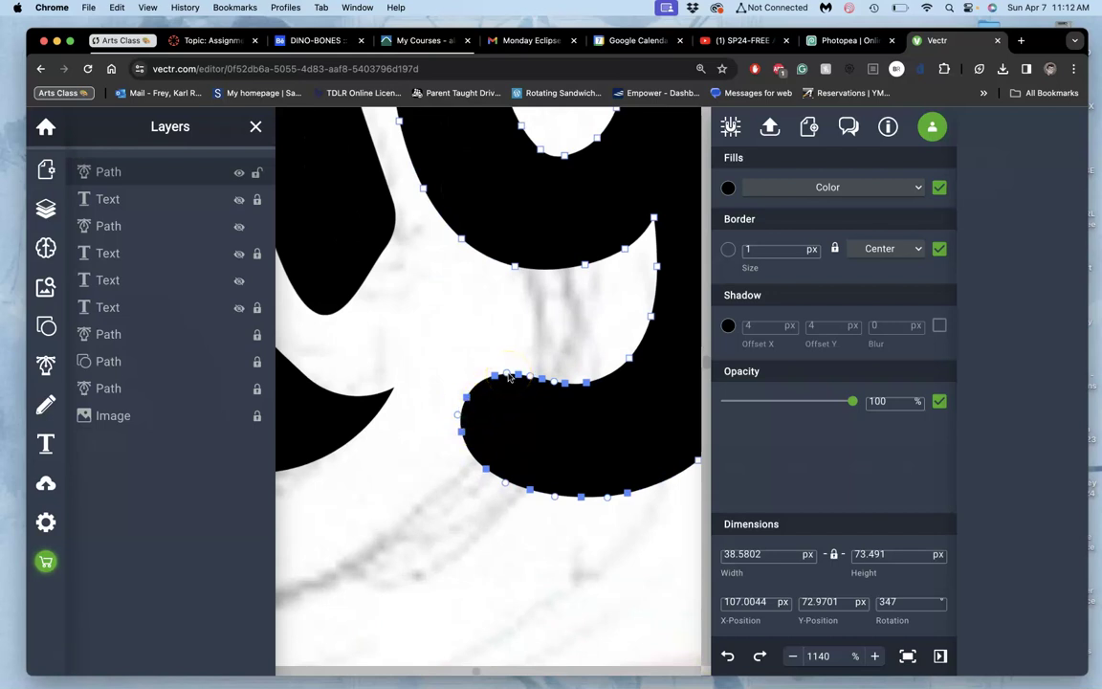
{"action": "mouse_move", "coordinate": [466, 396]}
{"action": "left_mouse_down"}
{"action": "mouse_move", "coordinate": [440, 402]}
{"action": "mouse_move", "coordinate": [427, 390]}
{"action": "left_mouse_up"}
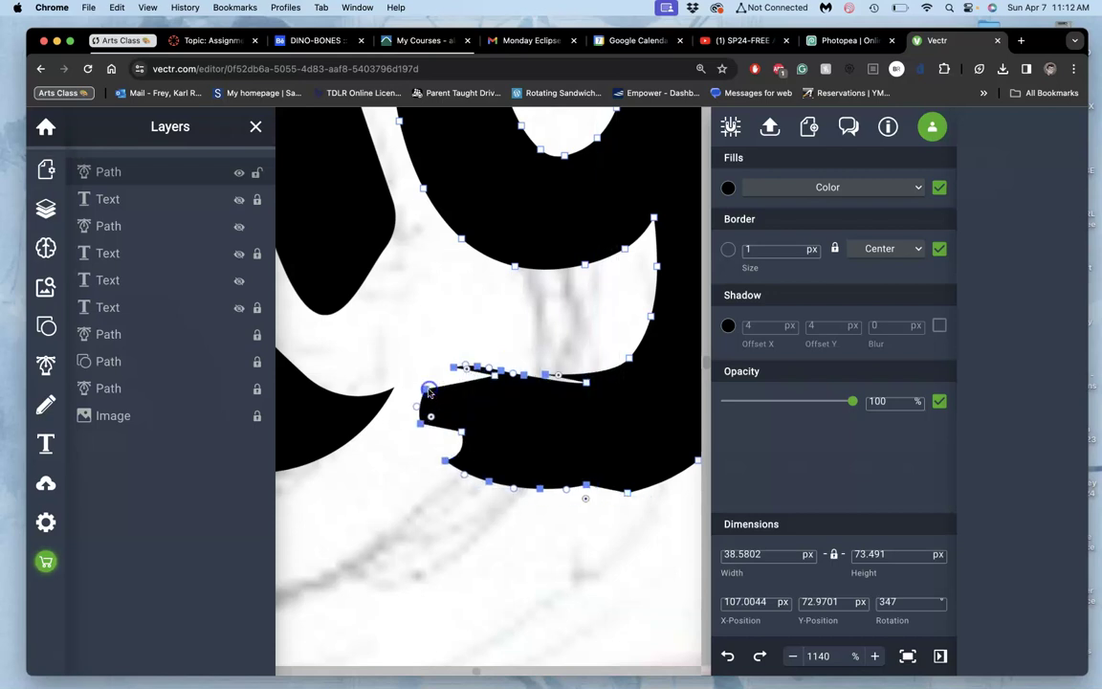
{"action": "left_click", "coordinate": [463, 431]}
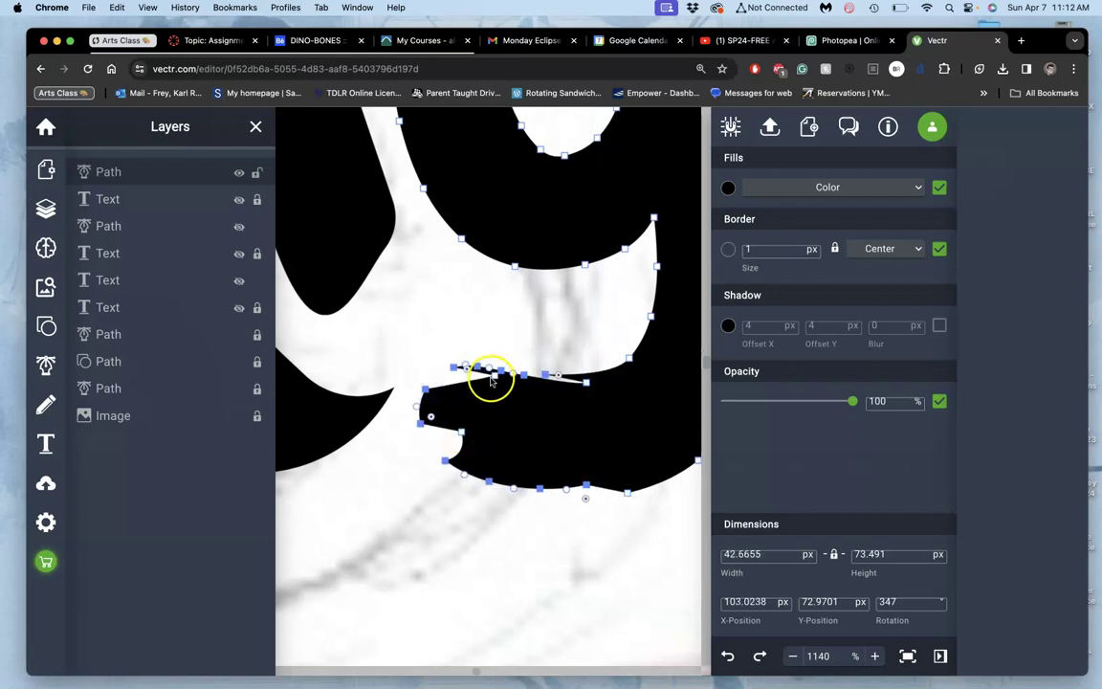
{"action": "key", "text": "super+z"}
{"action": "key", "text": "super+z"}
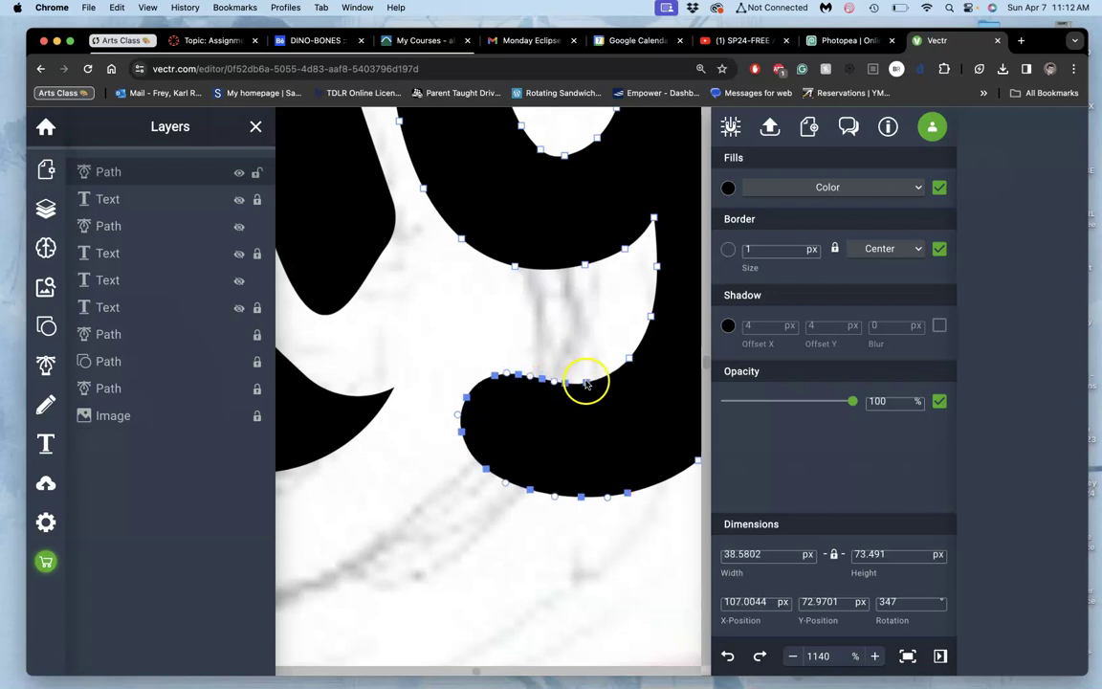
{"action": "left_click", "coordinate": [628, 360]}
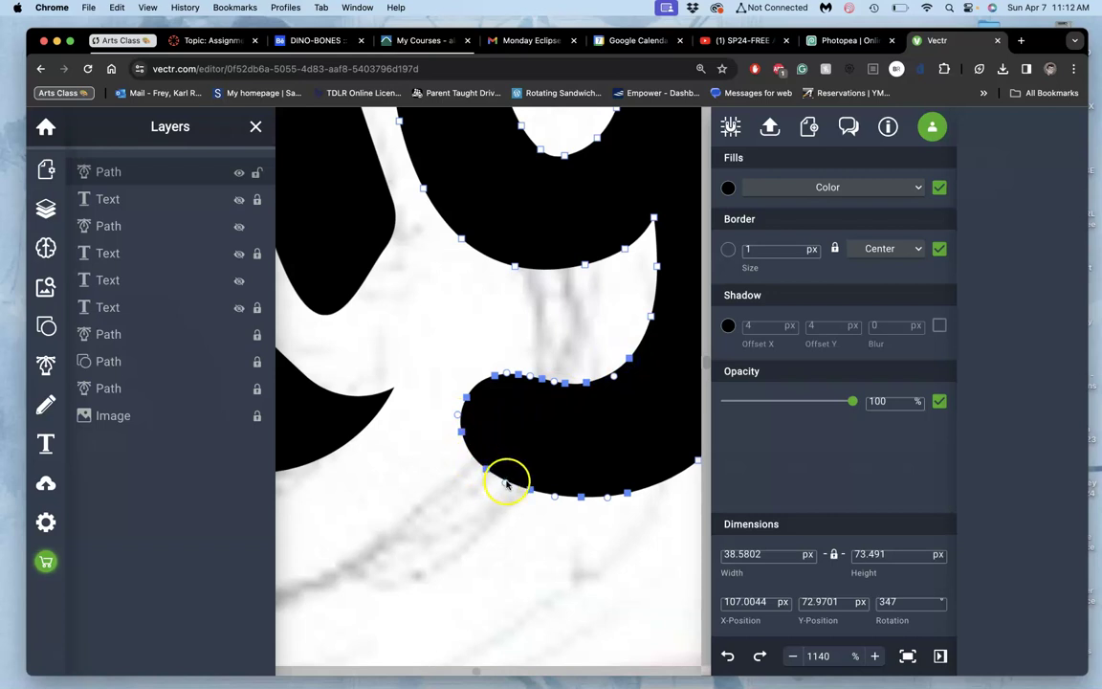
{"action": "left_click", "coordinate": [486, 469]}
{"action": "left_click", "coordinate": [552, 499]}
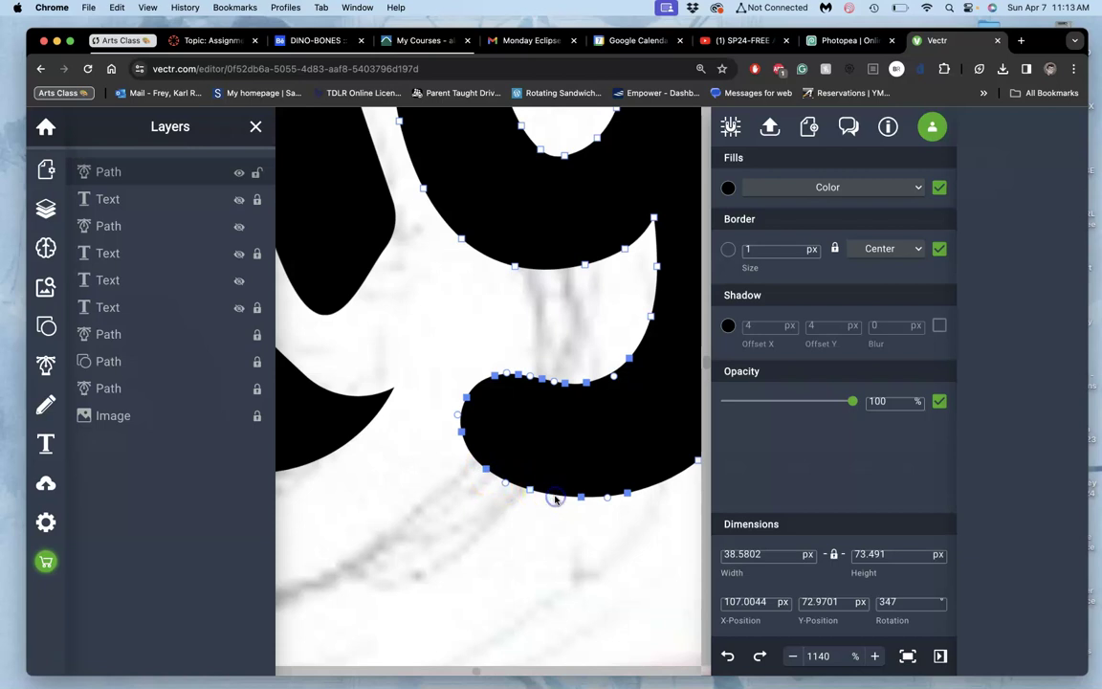
{"action": "left_click", "coordinate": [538, 496]}
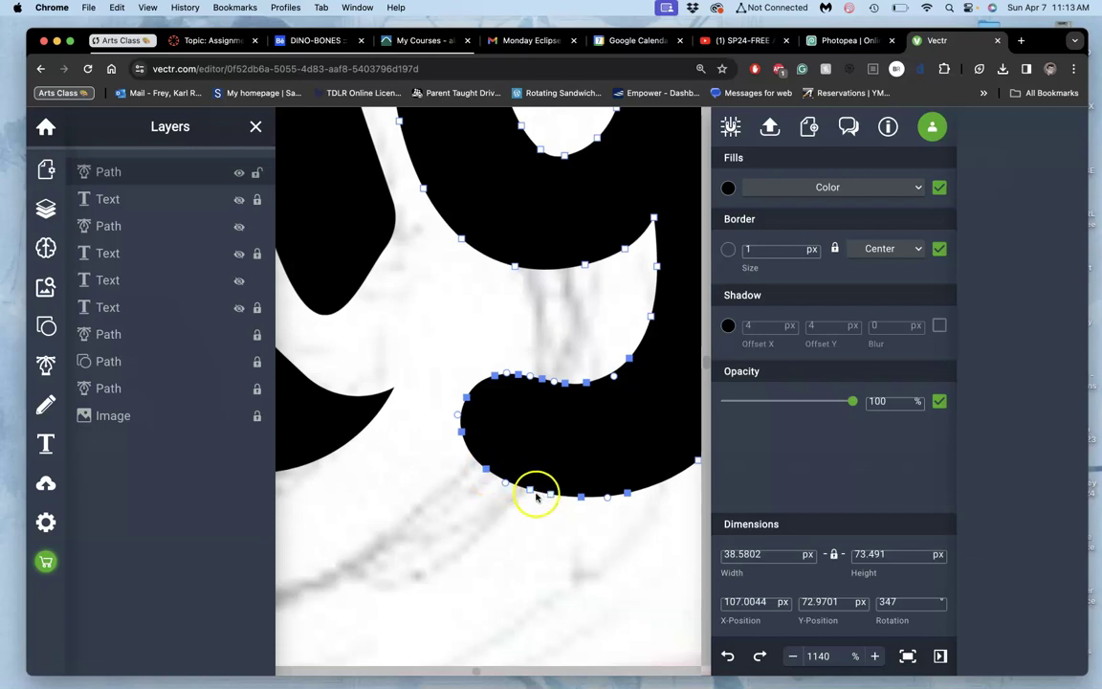
{"action": "left_click", "coordinate": [606, 498]}
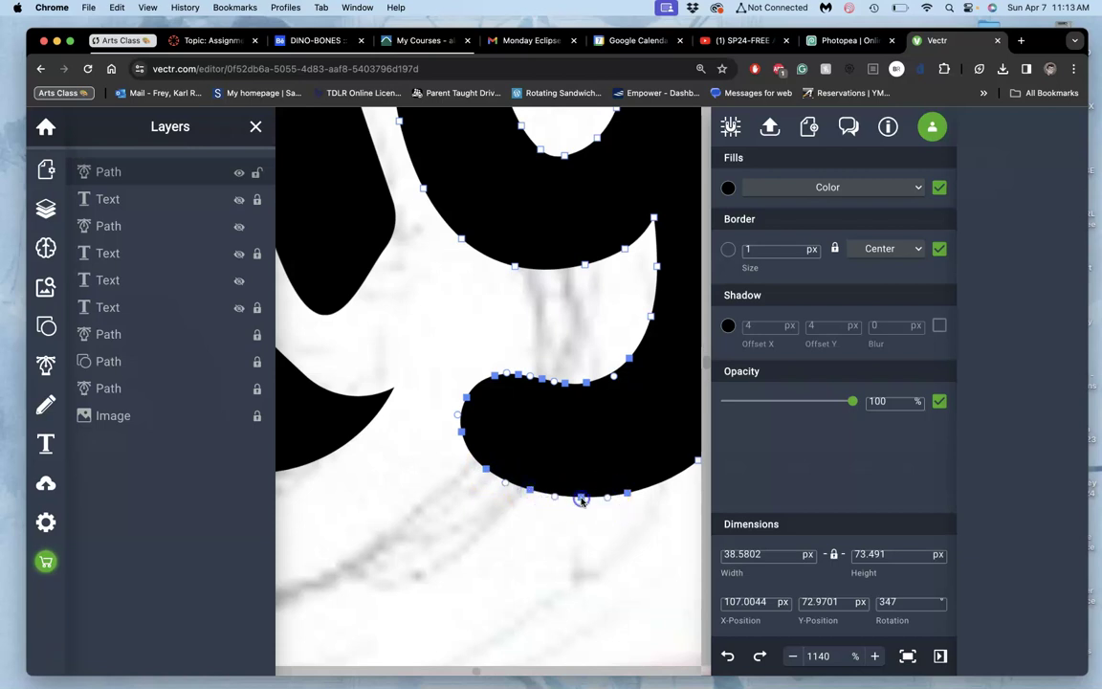
{"action": "left_click", "coordinate": [457, 414]}
{"action": "left_click_drag", "start_coordinate": [467, 400], "coordinate": [487, 450]}
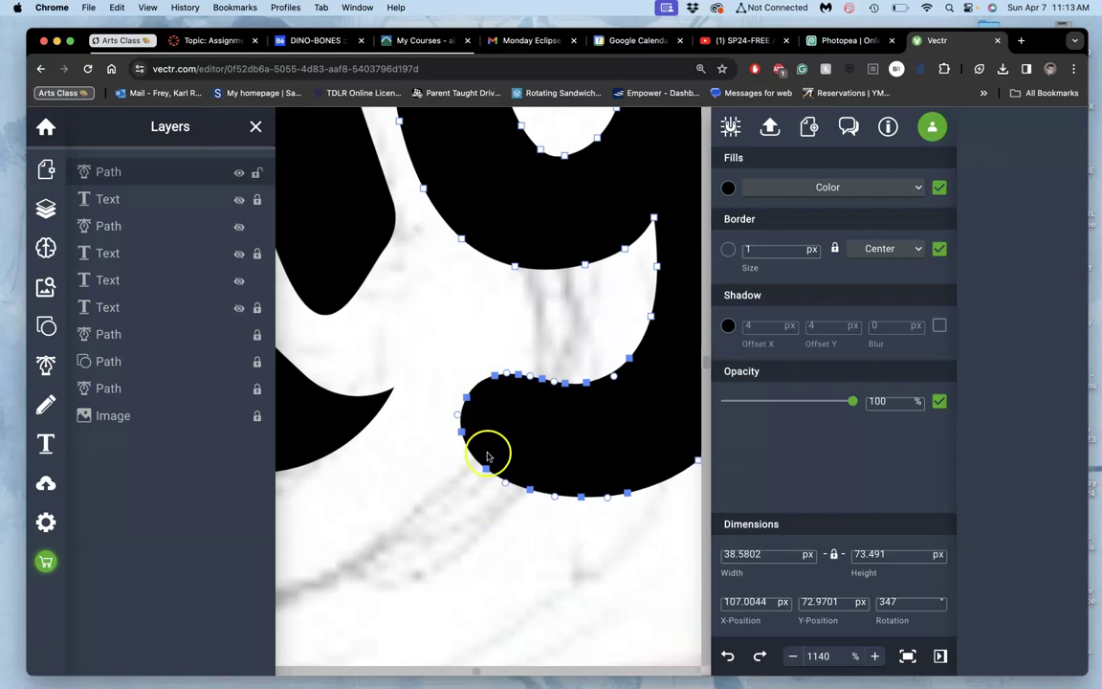
{"action": "left_click", "coordinate": [488, 529]}
- Edit the g's nodes and delete the points along the tail's bottom edge
{"action": "scroll", "coordinate": [488, 529], "scroll_direction": "down", "scroll_amount": 4}
{"action": "scroll", "coordinate": [487, 529], "scroll_direction": "down", "scroll_amount": 1}
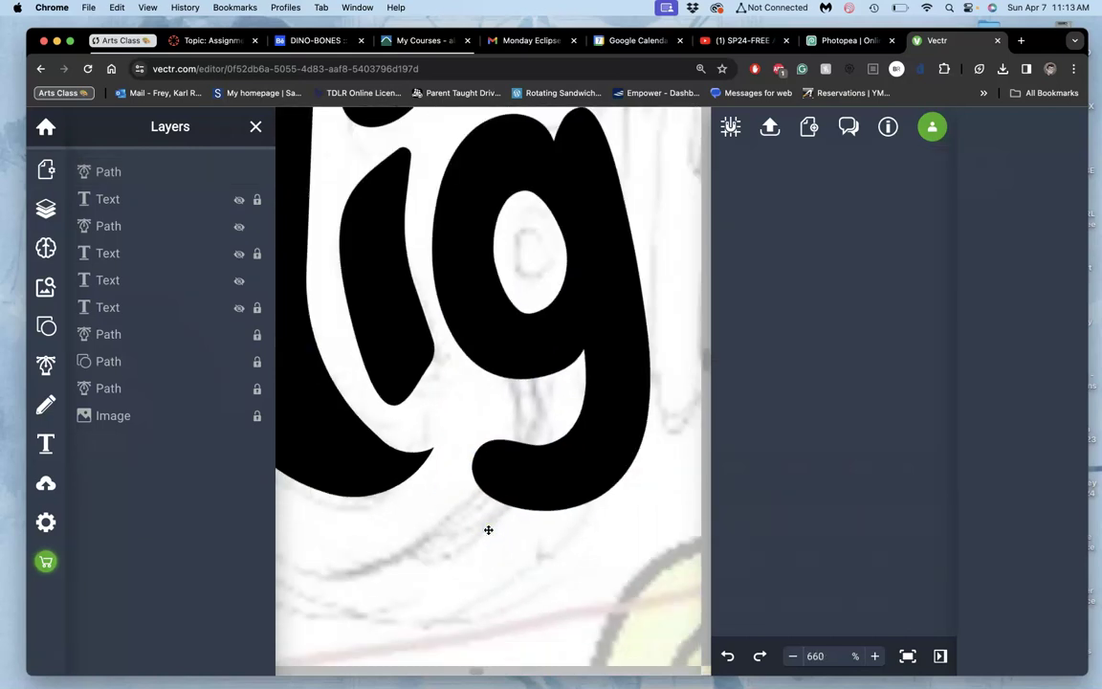
{"action": "left_click", "coordinate": [575, 448]}
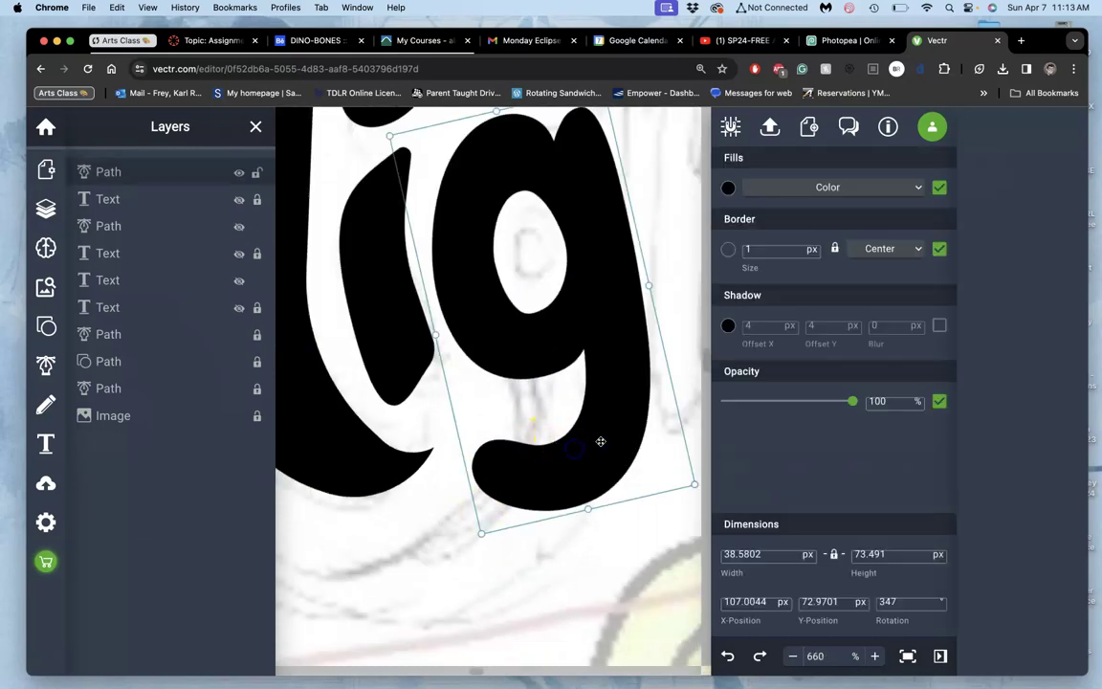
{"action": "double_click", "coordinate": [615, 342]}
{"action": "scroll", "coordinate": [614, 342], "scroll_direction": "up", "scroll_amount": 3}
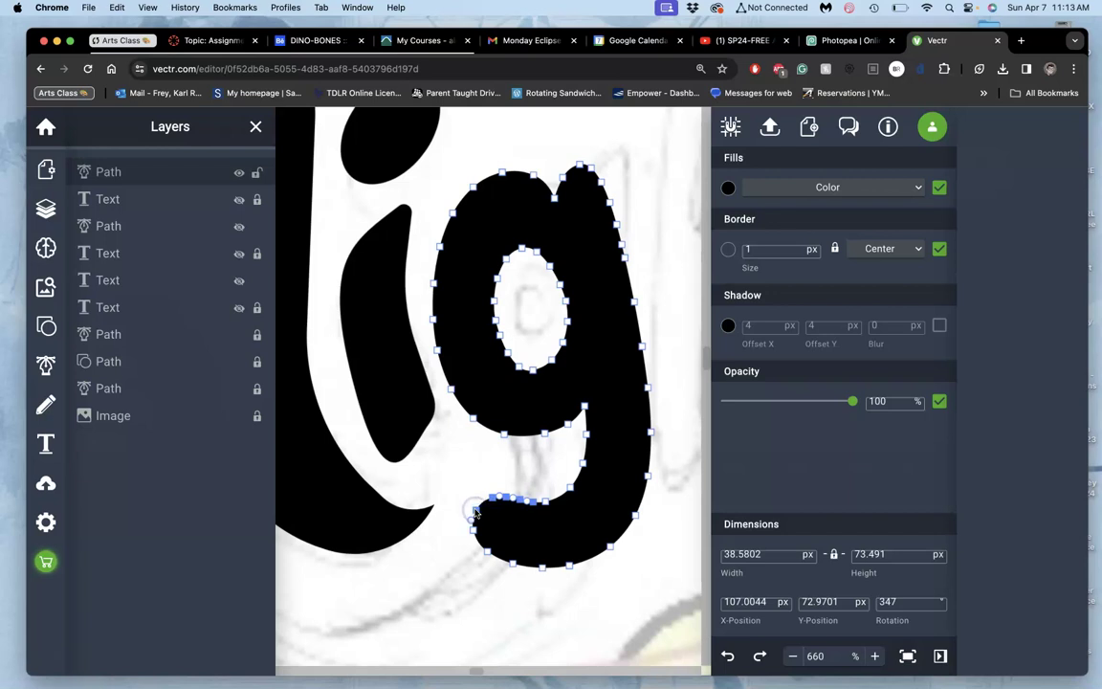
{"action": "left_click_drag", "start_coordinate": [475, 525], "coordinate": [488, 552]}
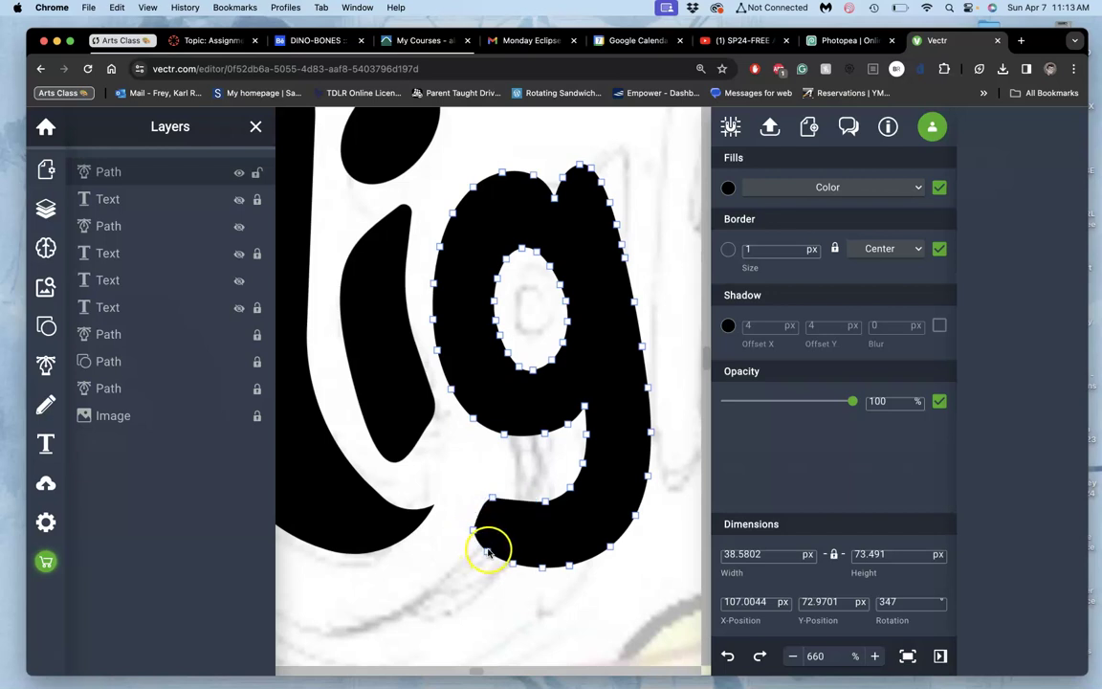
{"action": "left_click", "coordinate": [512, 564]}
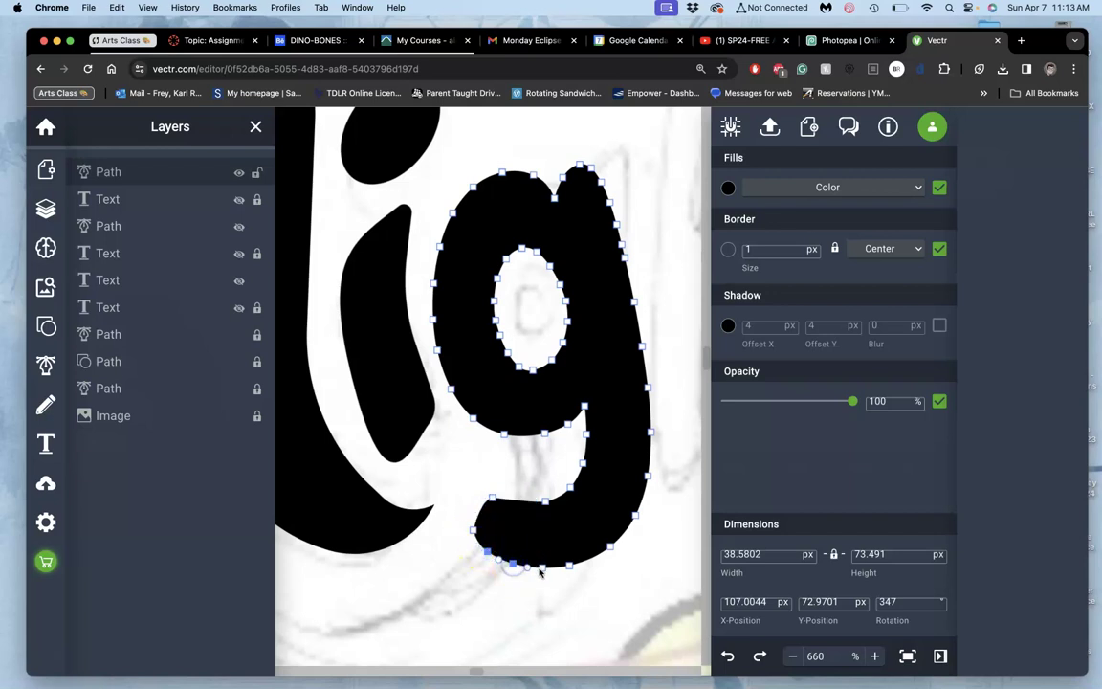
{"action": "left_click_drag", "start_coordinate": [611, 542], "coordinate": [598, 555]}
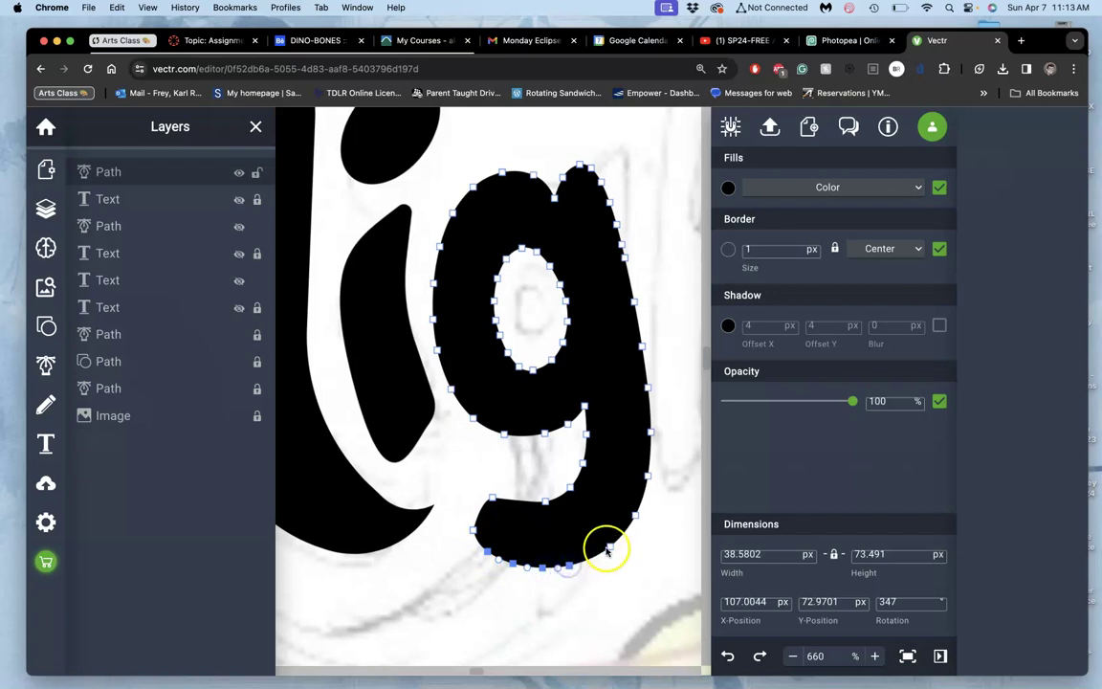
{"action": "key", "text": "Delete"}
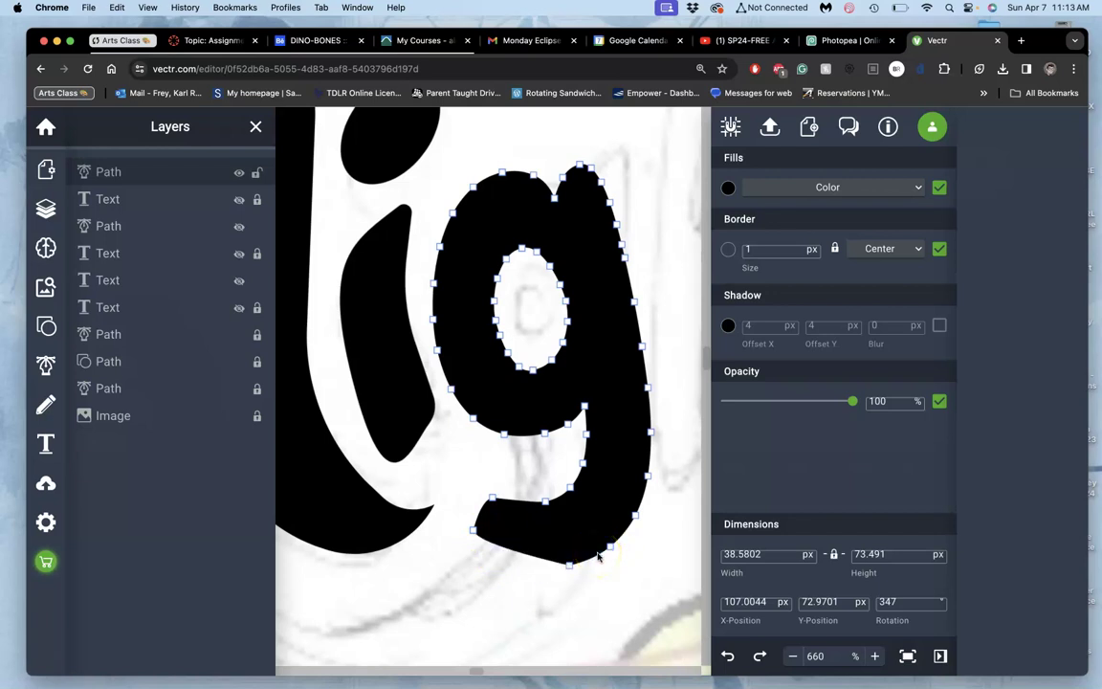
- Pull the tail's end points down-left into a sharp tip
{"action": "left_click", "coordinate": [472, 531]}
{"action": "mouse_move", "coordinate": [437, 578]}
{"action": "left_mouse_down"}
{"action": "mouse_move", "coordinate": [423, 553]}
{"action": "mouse_move", "coordinate": [411, 602]}
{"action": "left_mouse_up"}
{"action": "left_click", "coordinate": [469, 530]}
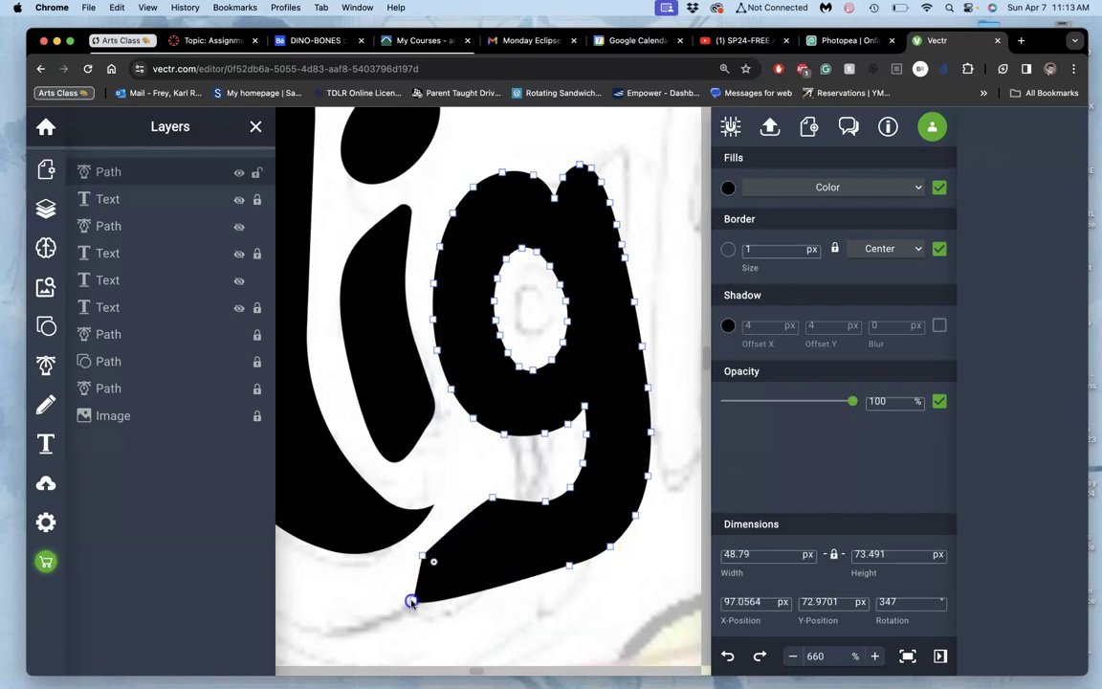
{"action": "left_click_drag", "start_coordinate": [412, 602], "coordinate": [421, 608]}
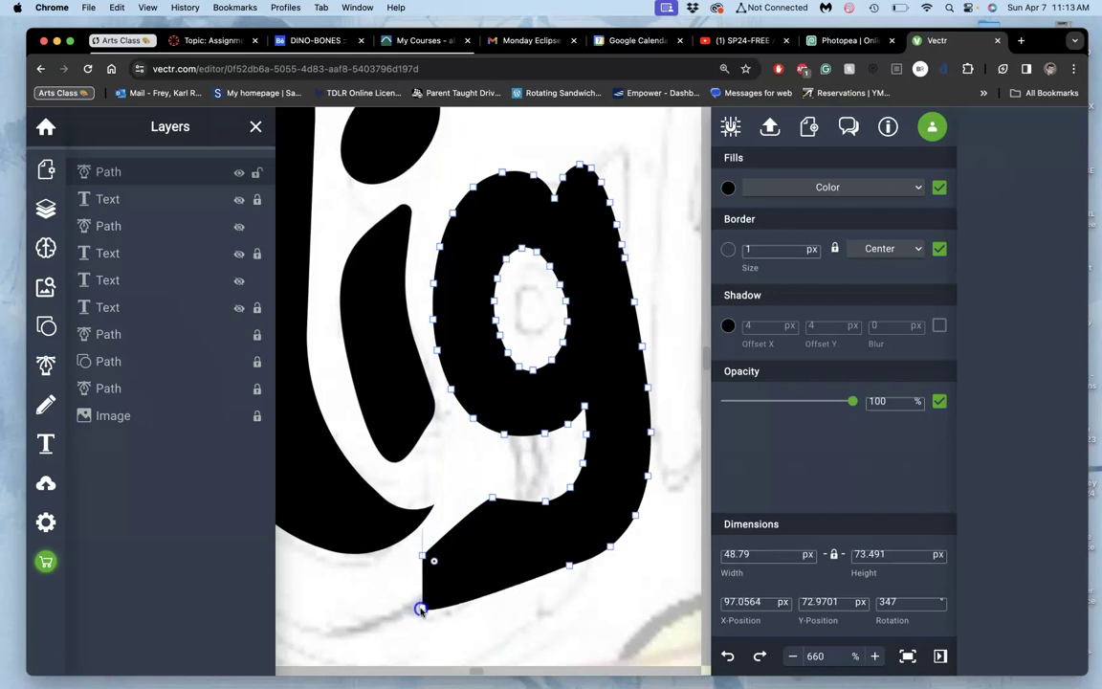
{"action": "mouse_move", "coordinate": [574, 548]}
{"action": "left_mouse_down"}
{"action": "mouse_move", "coordinate": [554, 587]}
{"action": "mouse_move", "coordinate": [507, 604]}
{"action": "left_mouse_up"}
{"action": "left_click", "coordinate": [433, 556]}
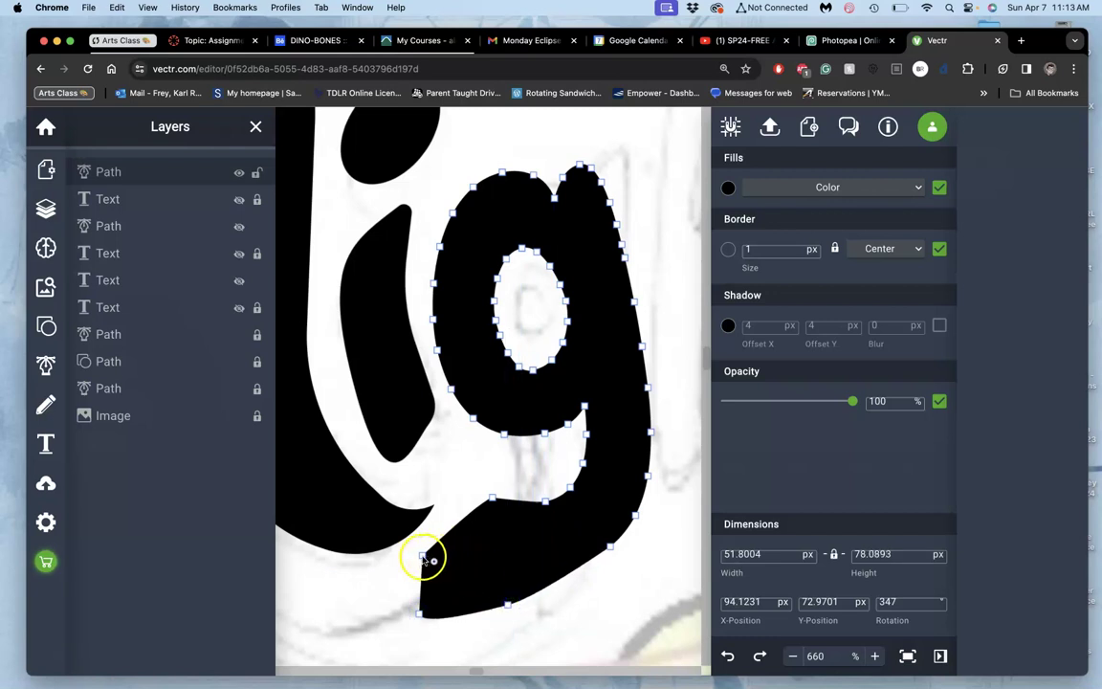
{"action": "left_click_drag", "start_coordinate": [424, 558], "coordinate": [467, 575]}
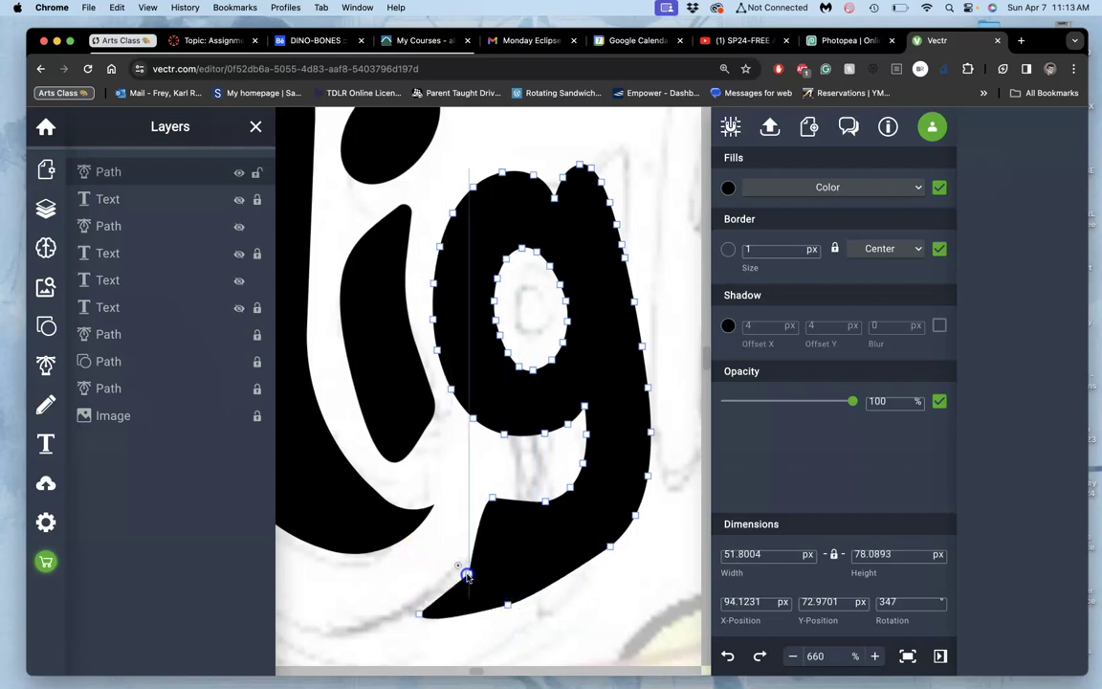
- Delete two inner tail points and add new points curving the tail down-left
{"action": "left_click_drag", "start_coordinate": [491, 504], "coordinate": [522, 537]}
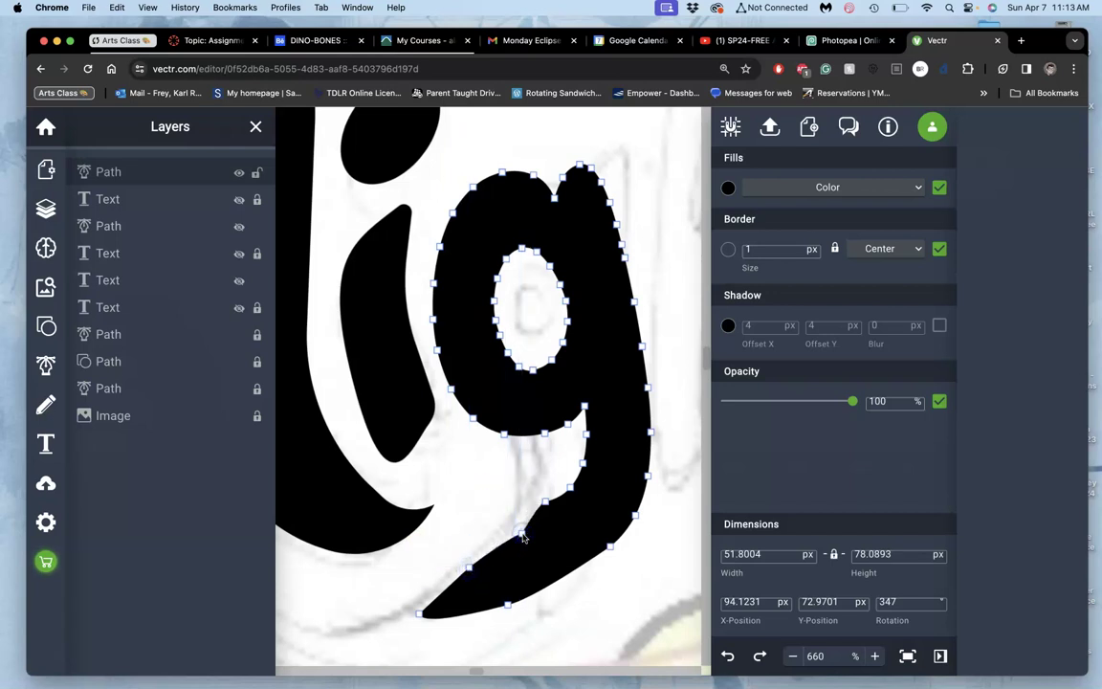
{"action": "key", "text": "Delete"}
{"action": "left_click", "coordinate": [544, 501]}
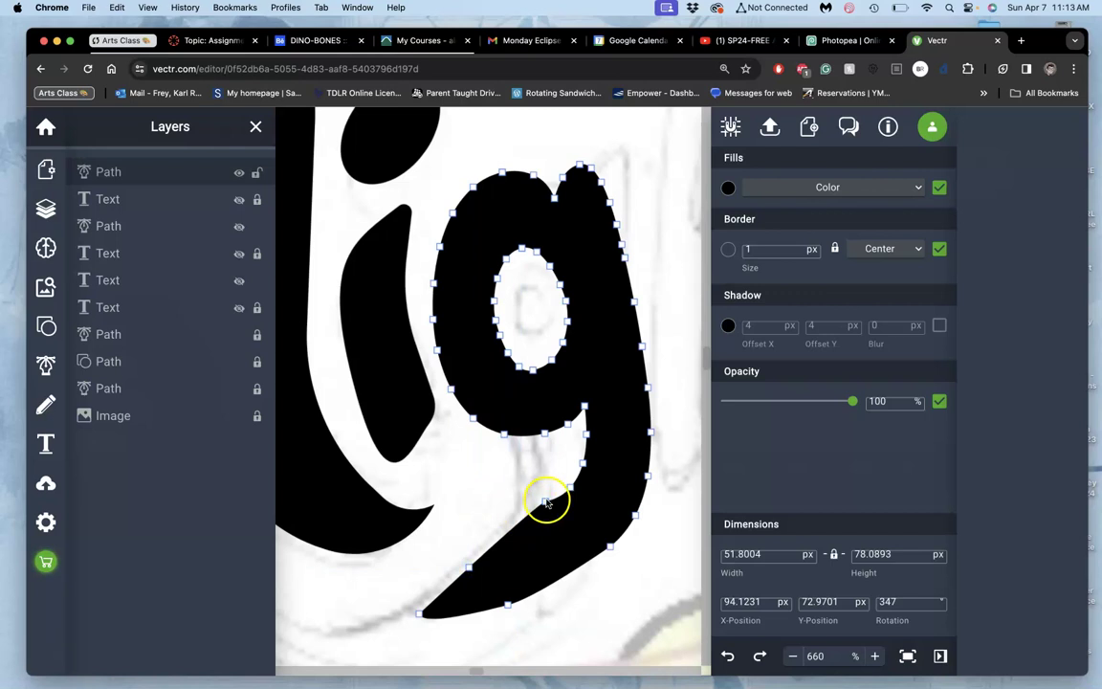
{"action": "left_click", "coordinate": [545, 500]}
{"action": "key", "text": "Delete"}
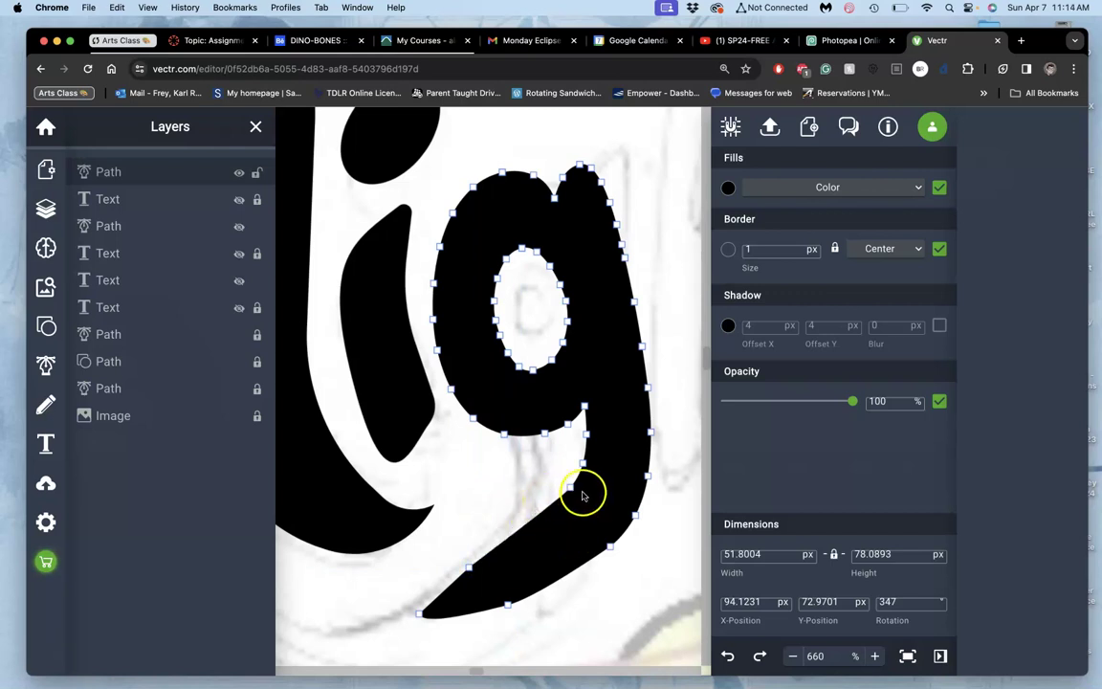
{"action": "left_click", "coordinate": [481, 560]}
{"action": "left_click_drag", "start_coordinate": [482, 565], "coordinate": [403, 601]}
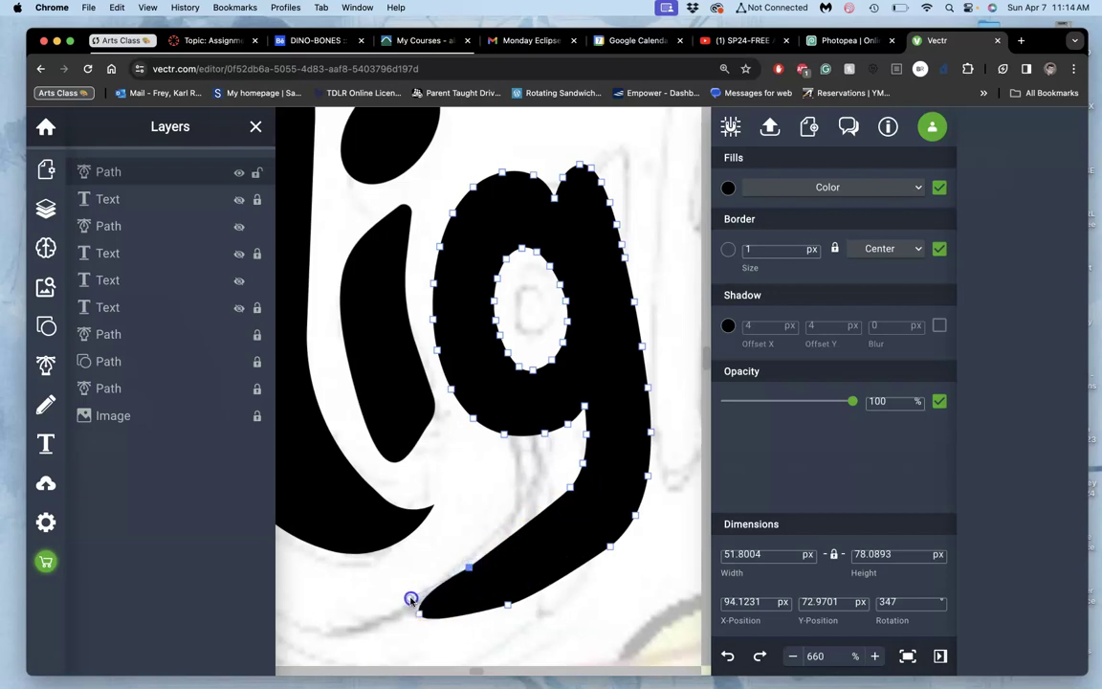
{"action": "left_click", "coordinate": [570, 488]}
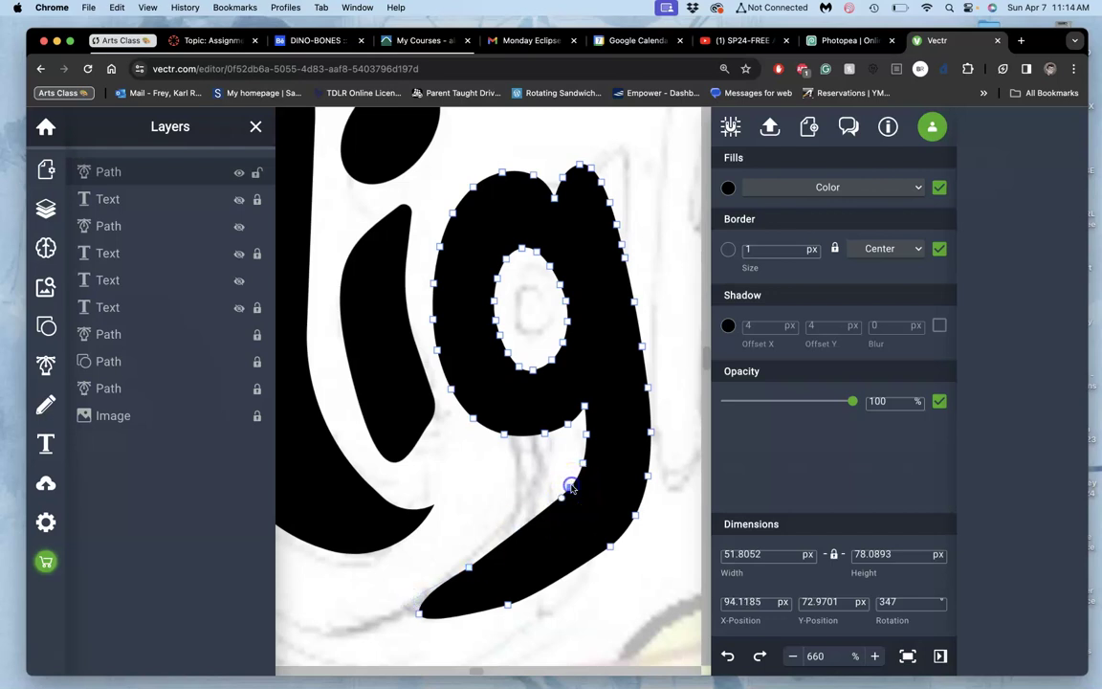
{"action": "left_click_drag", "start_coordinate": [564, 496], "coordinate": [536, 537]}
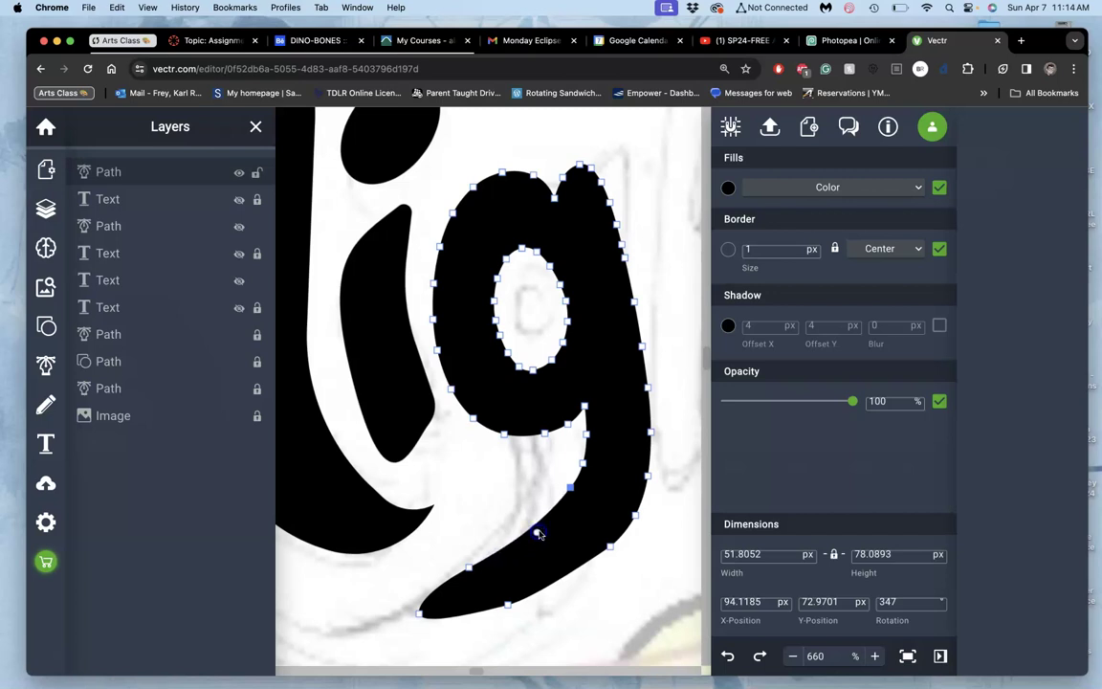
- Preview the tail, then pull its outer node down and left
{"action": "left_click", "coordinate": [608, 548]}
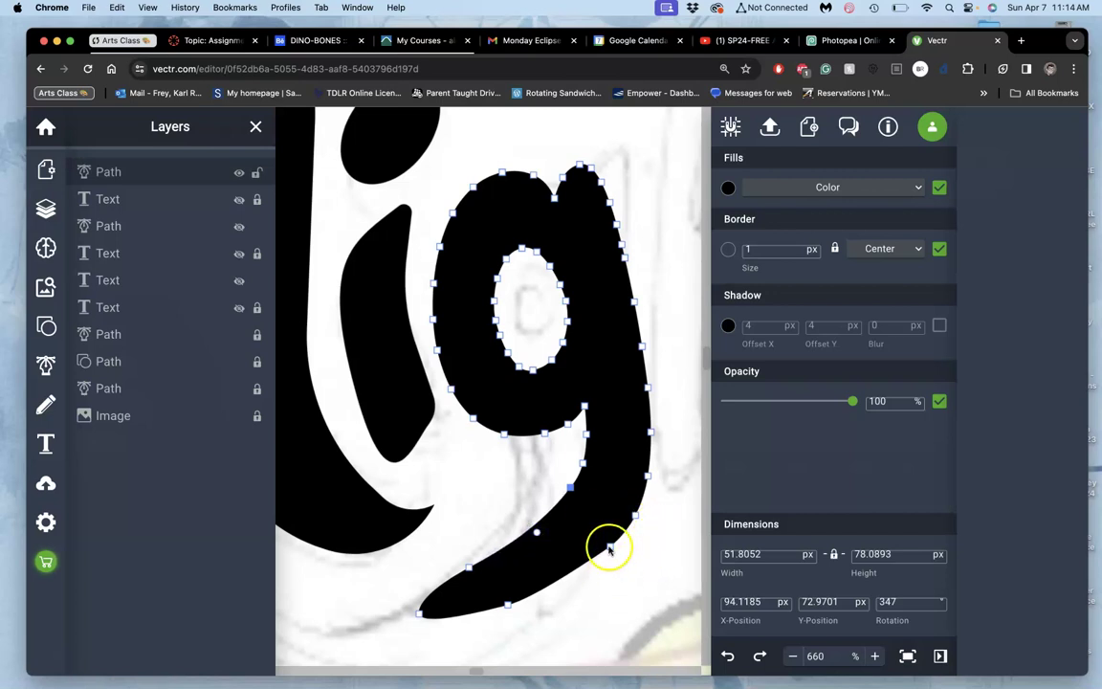
{"action": "left_click", "coordinate": [609, 569]}
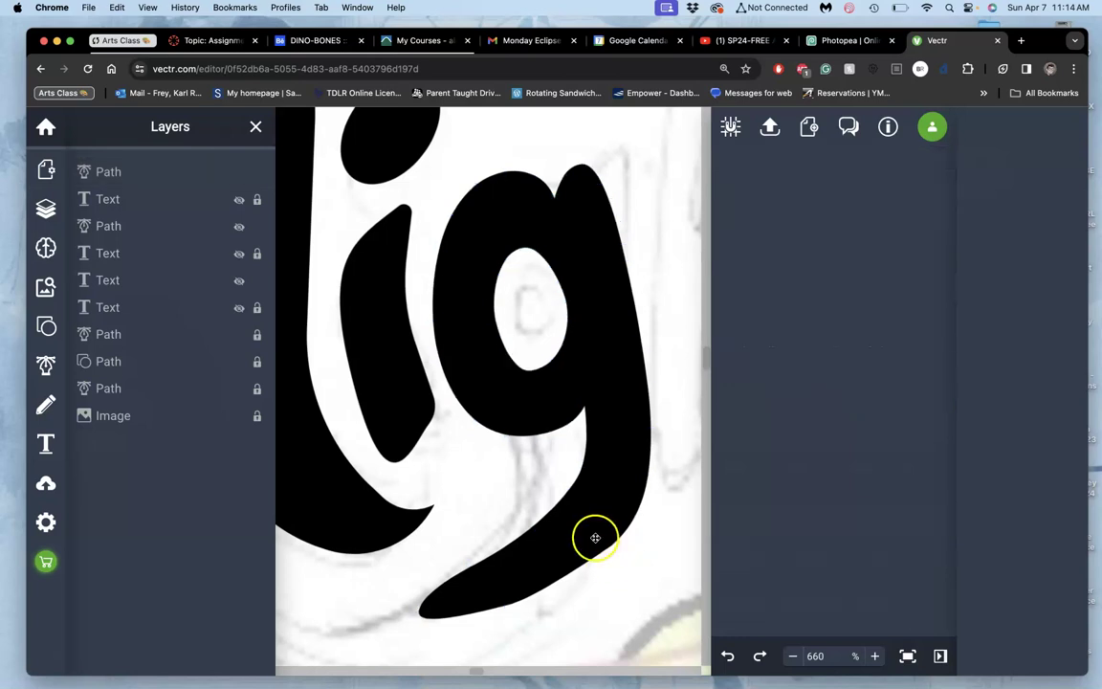
{"action": "left_click", "coordinate": [595, 538]}
{"action": "double_click", "coordinate": [587, 538]}
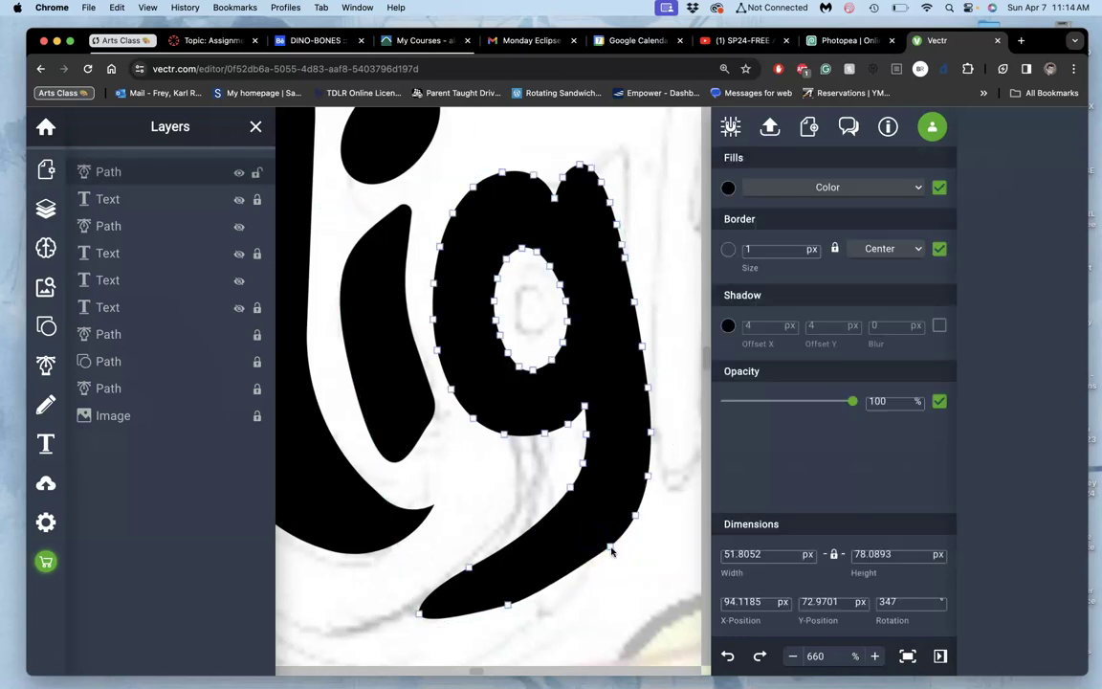
{"action": "left_click_drag", "start_coordinate": [611, 546], "coordinate": [591, 569]}
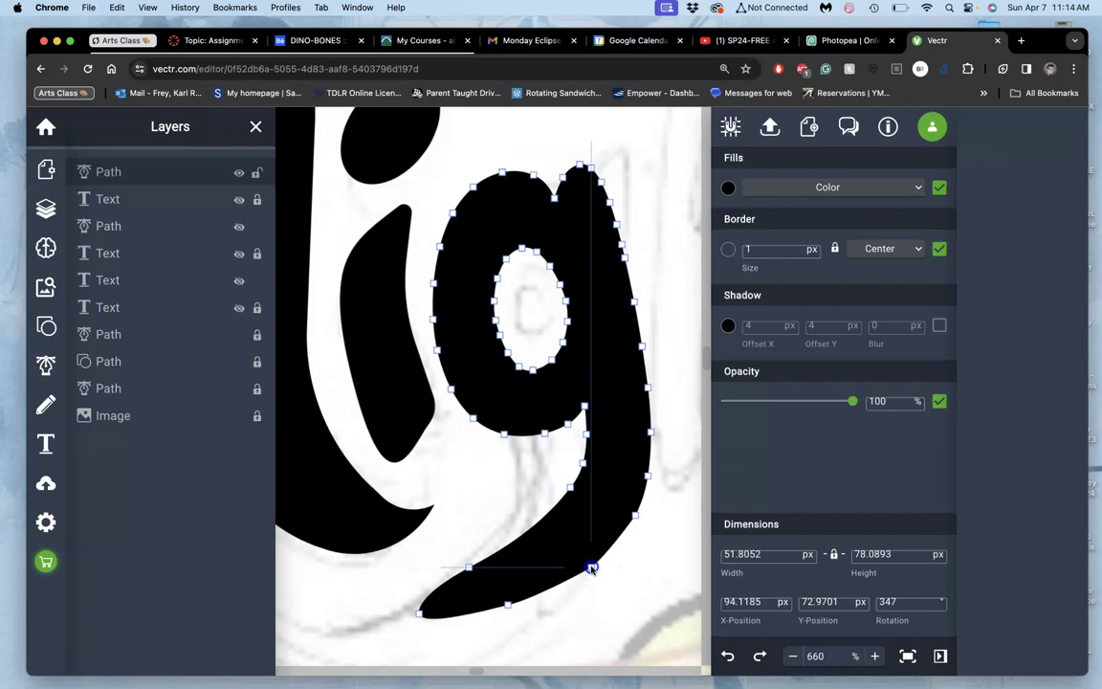
- Adjust the tail's curve handles for a long tapered sweep, about 51.8 × 78.1 px
{"action": "left_click_drag", "start_coordinate": [517, 460], "coordinate": [529, 482]}
{"action": "left_click", "coordinate": [556, 531]}
{"action": "left_click", "coordinate": [517, 604]}
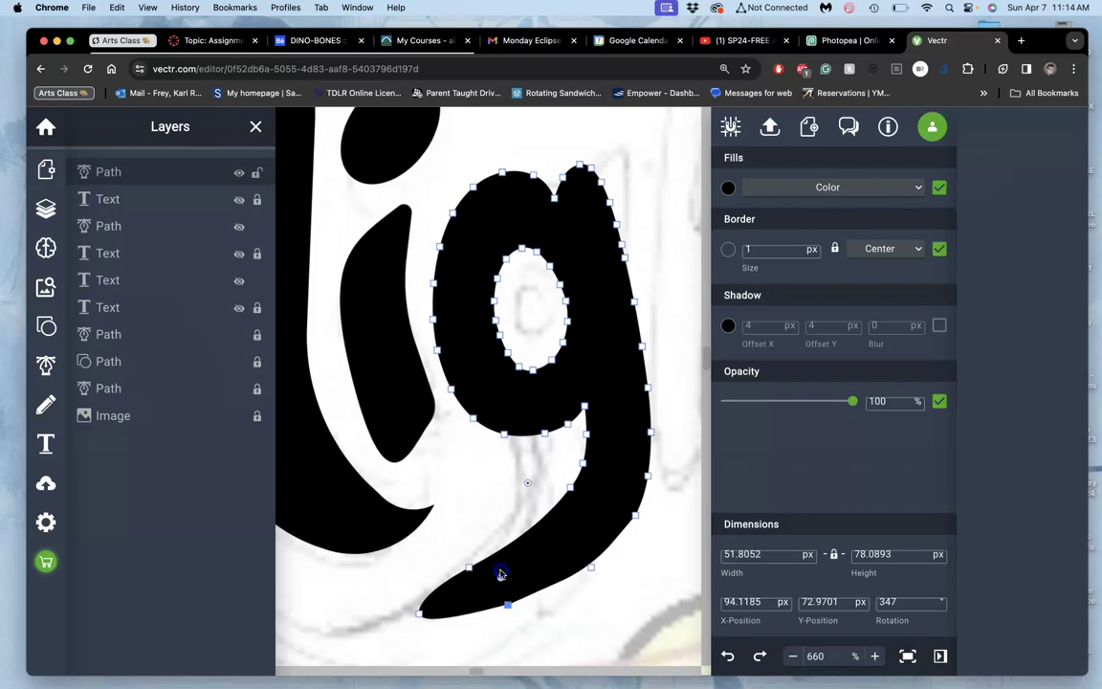
{"action": "left_click_drag", "start_coordinate": [493, 539], "coordinate": [499, 572]}
{"action": "left_click", "coordinate": [590, 568]}
{"action": "left_click_drag", "start_coordinate": [569, 594], "coordinate": [623, 546]}
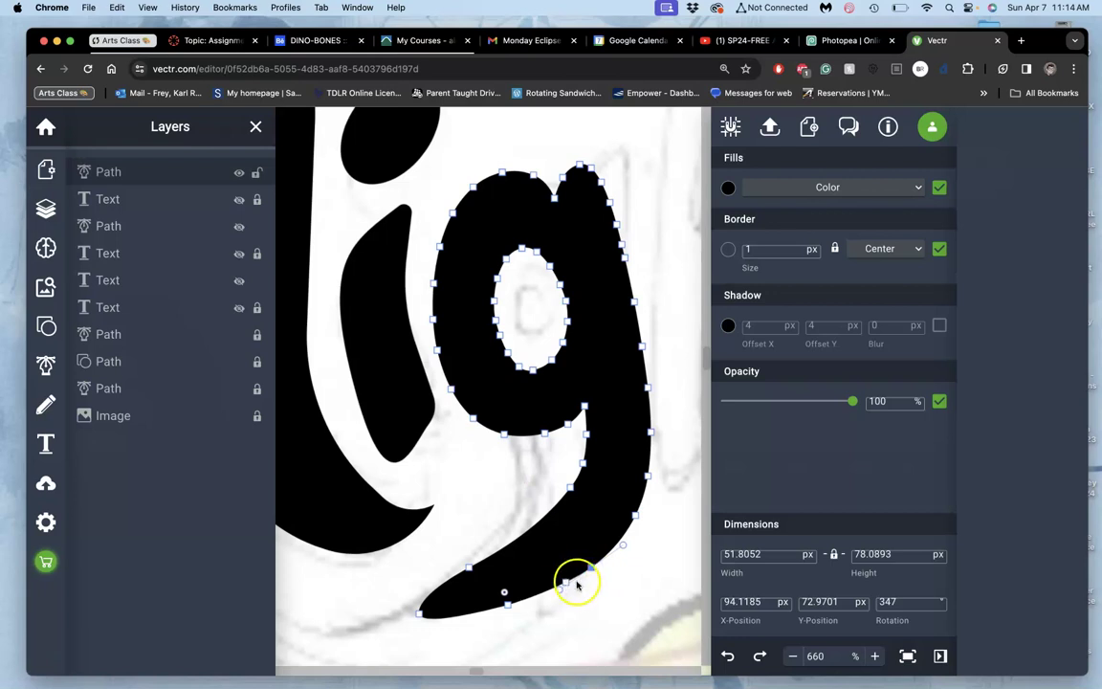
{"action": "left_click", "coordinate": [649, 564]}
{"action": "left_click", "coordinate": [666, 442]}
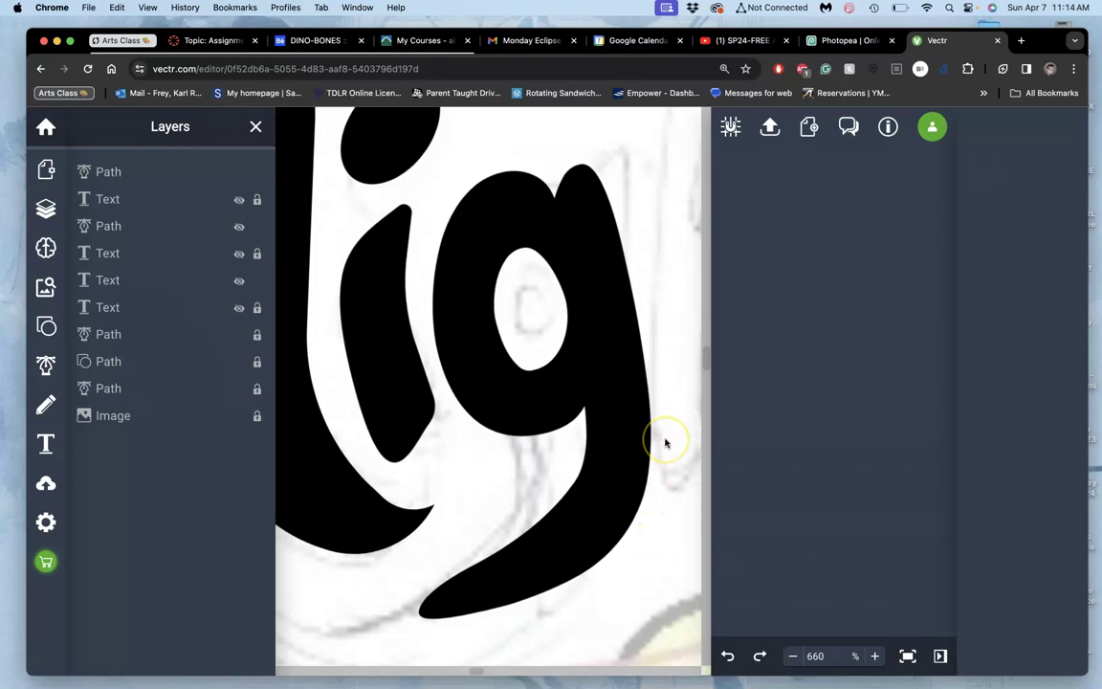
- Scale the ig shape to about 55.3 × 79.1 px at 349° and nudge it beside the N
{"action": "left_click", "coordinate": [580, 233]}
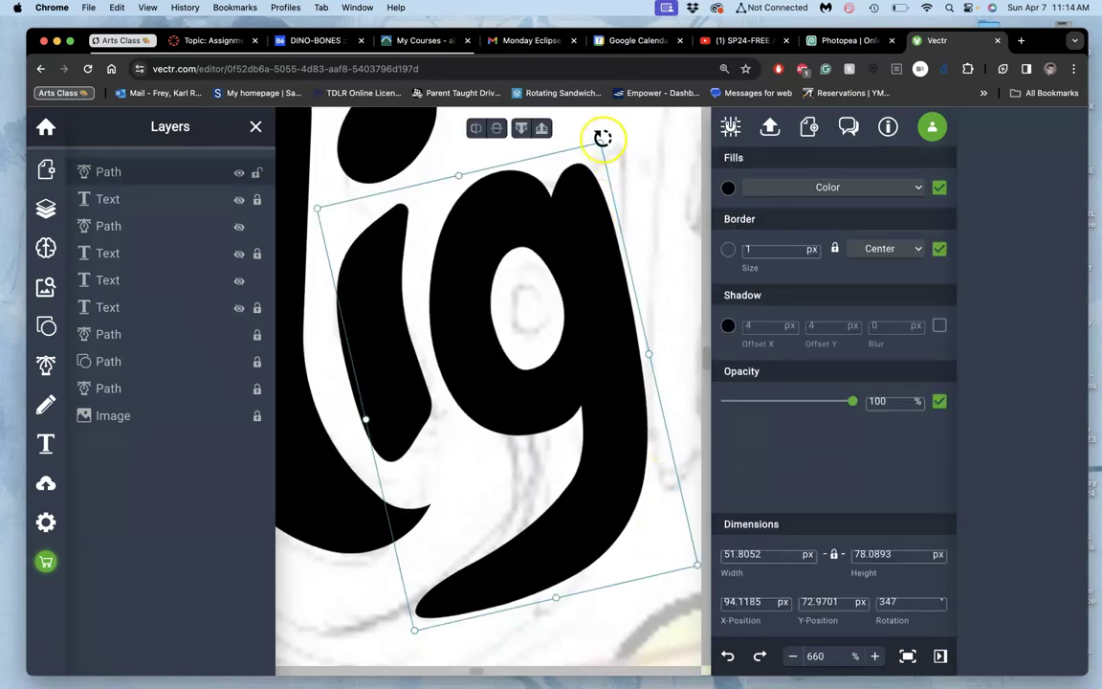
{"action": "left_click_drag", "start_coordinate": [603, 142], "coordinate": [633, 134]}
{"action": "left_click", "coordinate": [602, 228]}
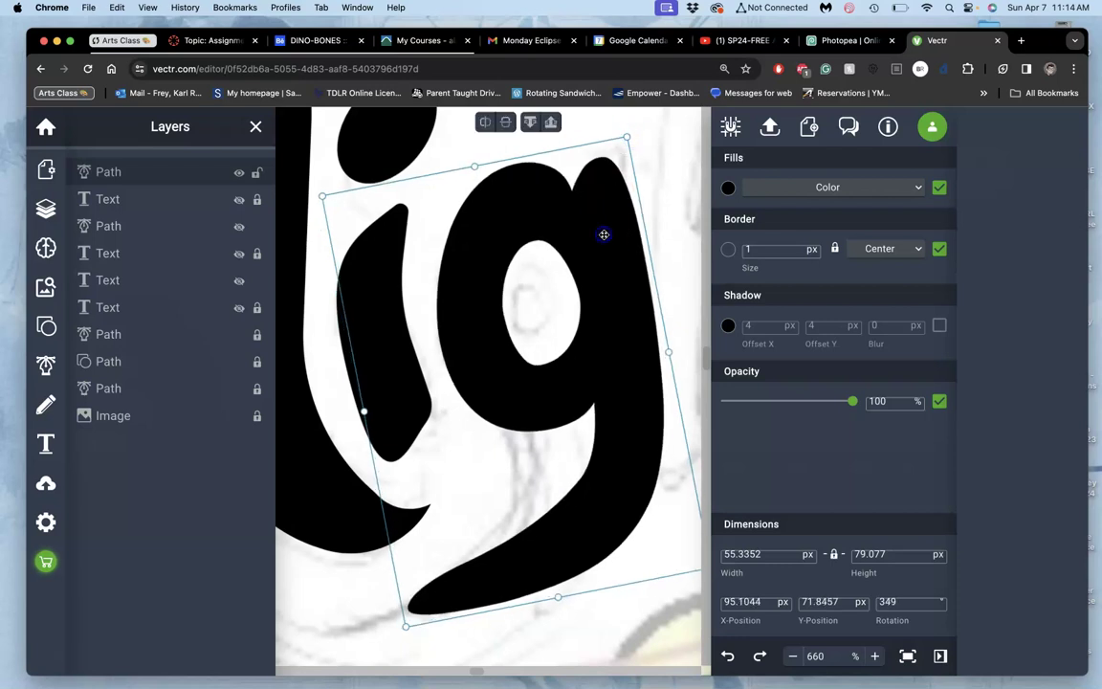
{"action": "scroll", "coordinate": [604, 234], "scroll_direction": "down", "scroll_amount": 5}
{"action": "scroll", "coordinate": [603, 234], "scroll_direction": "down", "scroll_amount": 3}
{"action": "scroll", "coordinate": [604, 234], "scroll_direction": "down", "scroll_amount": 2}
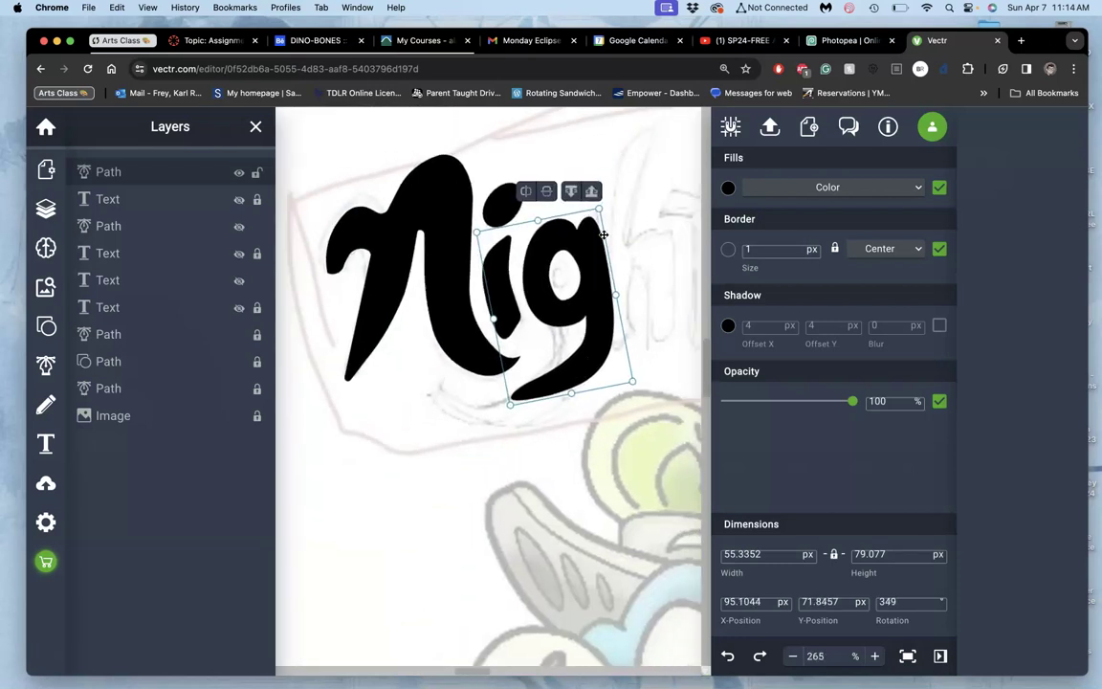
{"action": "scroll", "coordinate": [604, 234], "scroll_direction": "up", "scroll_amount": 2}
{"action": "scroll", "coordinate": [603, 235], "scroll_direction": "right", "scroll_amount": 2}
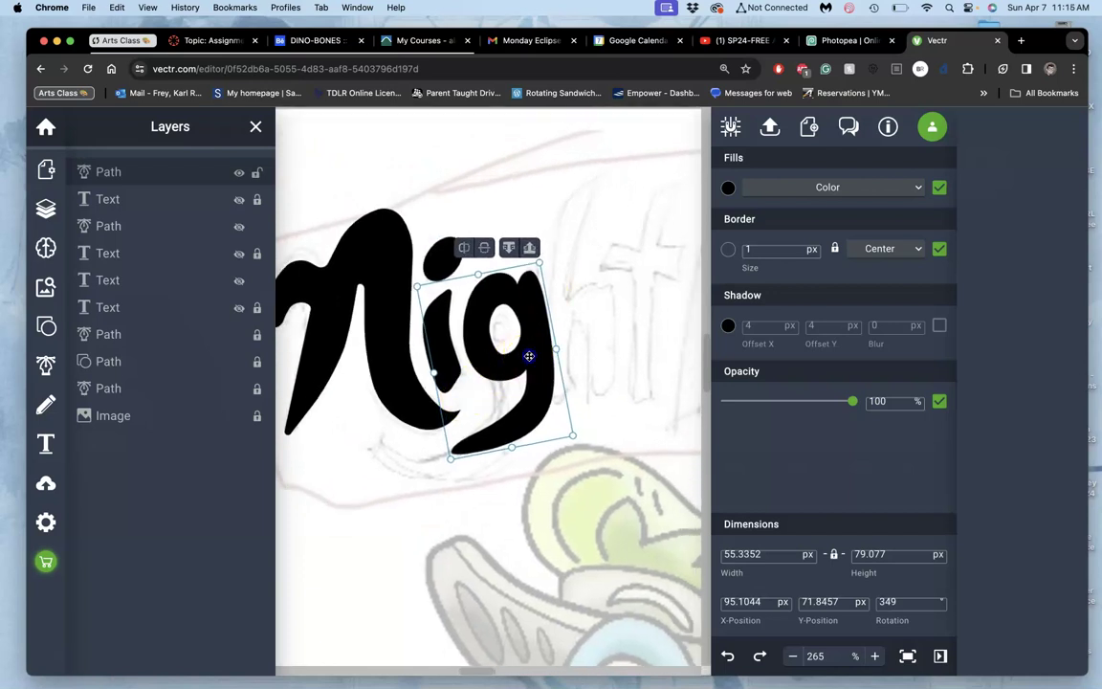
{"action": "left_click_drag", "start_coordinate": [529, 356], "coordinate": [526, 352]}
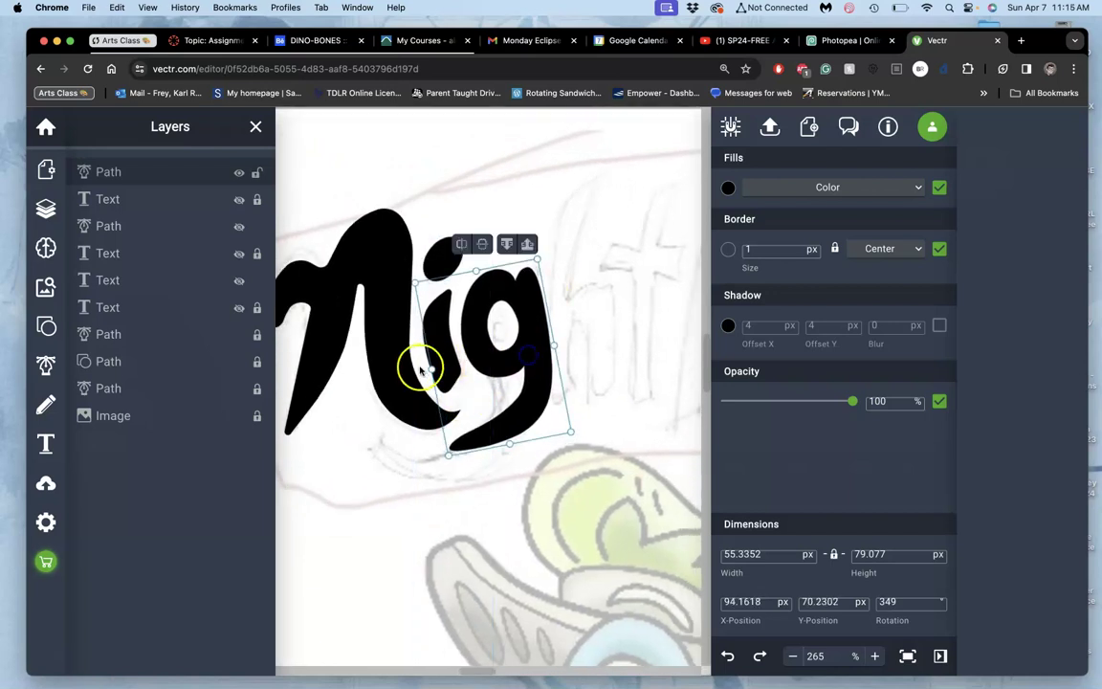
- Pull the g's tail tip left under the i and reshape its top edge, about 76.3 × 84.1 px
{"action": "double_click", "coordinate": [505, 433]}
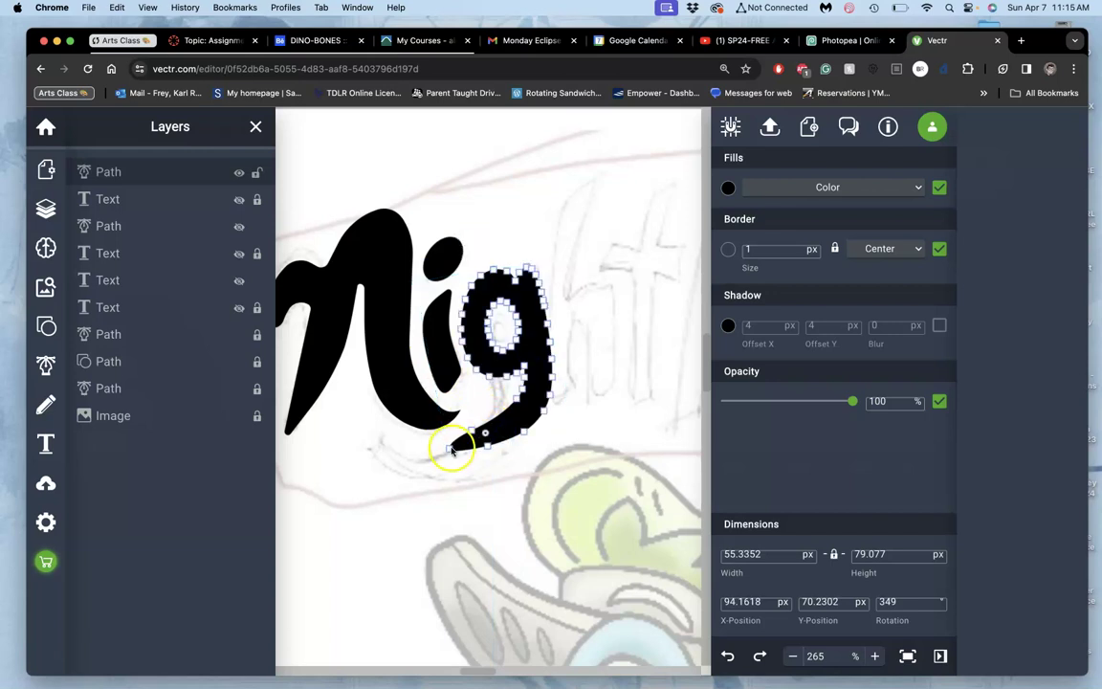
{"action": "left_click_drag", "start_coordinate": [448, 449], "coordinate": [403, 449]}
{"action": "left_click", "coordinate": [444, 455]}
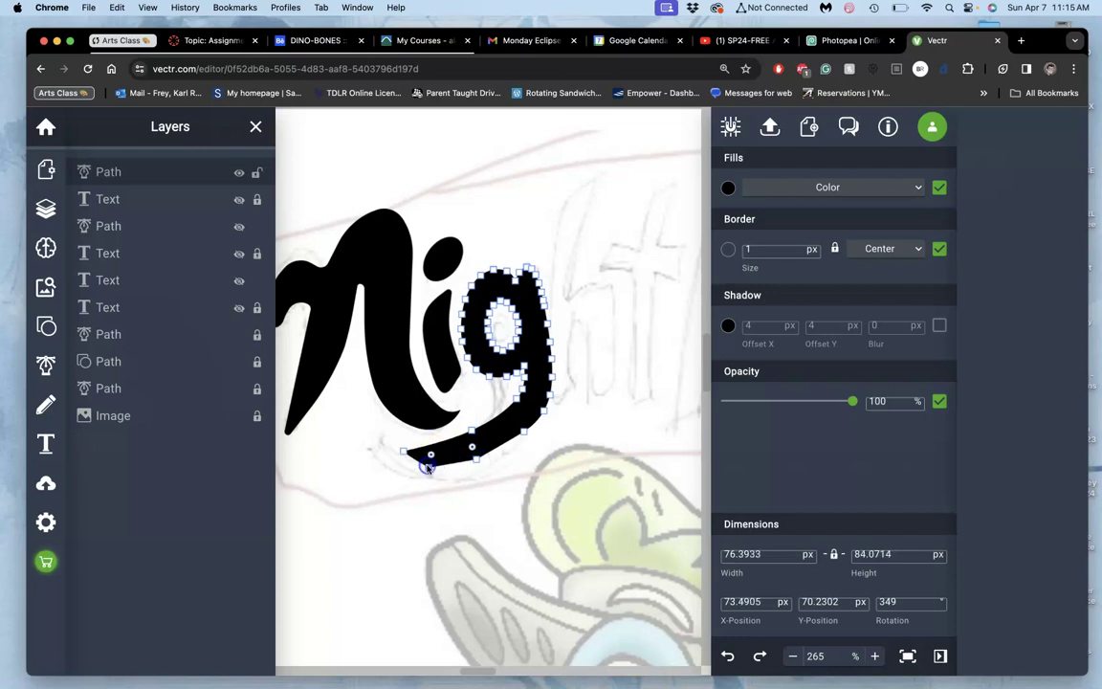
{"action": "left_click_drag", "start_coordinate": [464, 435], "coordinate": [475, 460]}
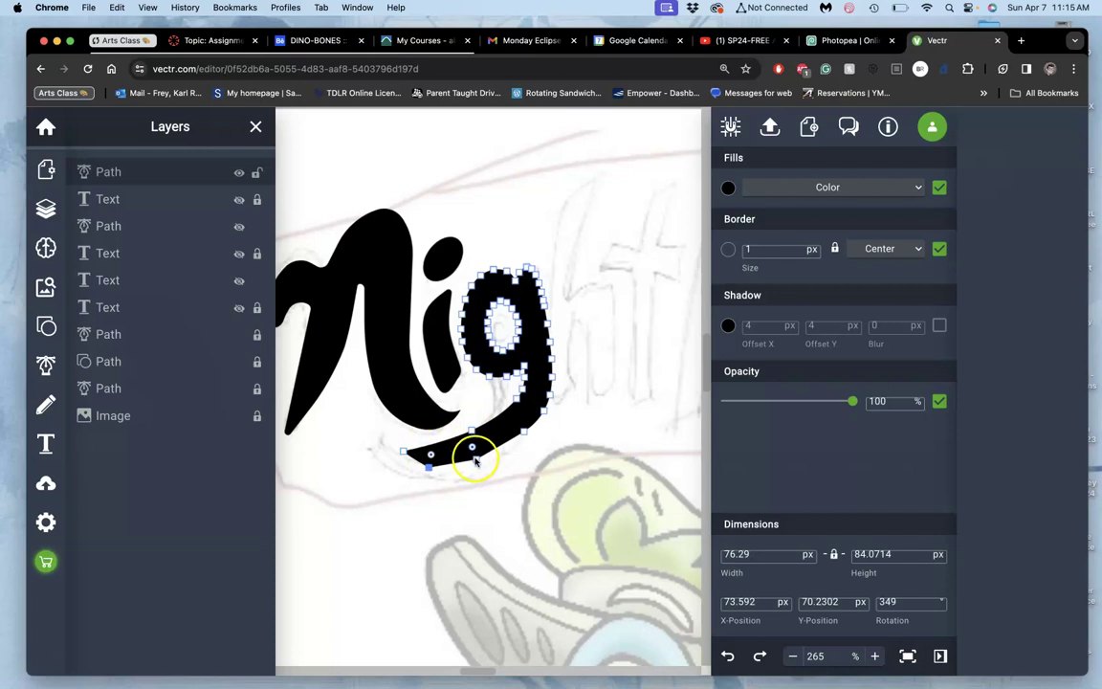
{"action": "scroll", "coordinate": [504, 454], "scroll_direction": "up", "scroll_amount": 2}
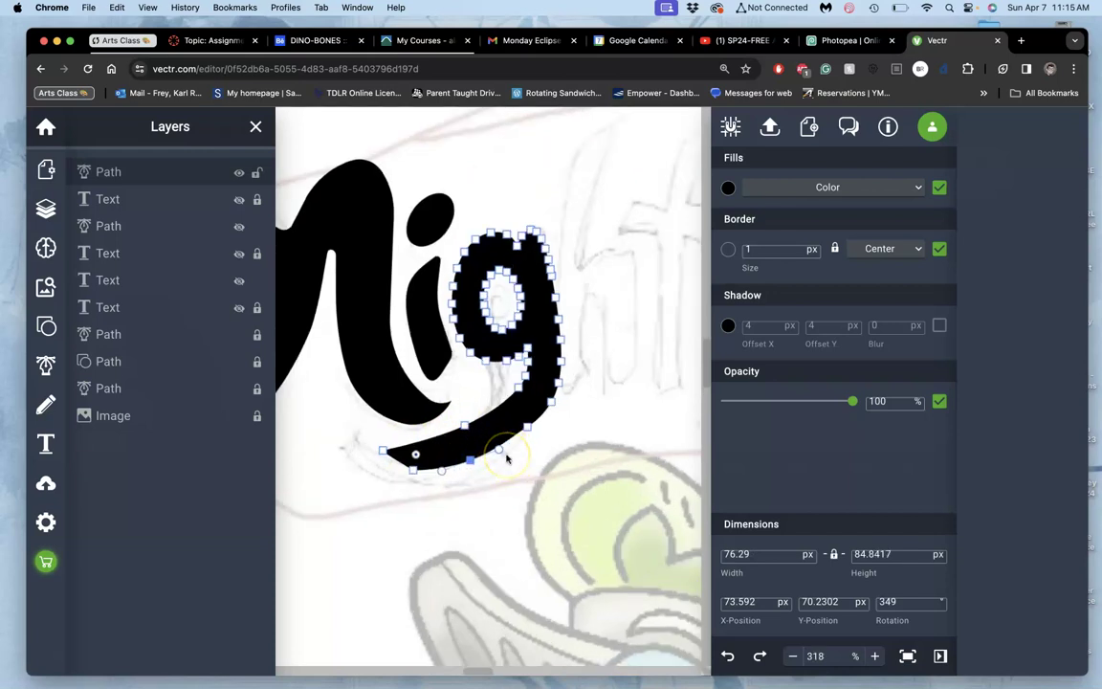
{"action": "scroll", "coordinate": [507, 459], "scroll_direction": "up", "scroll_amount": 5}
{"action": "scroll", "coordinate": [507, 459], "scroll_direction": "left", "scroll_amount": 1}
{"action": "left_click", "coordinate": [554, 406]}
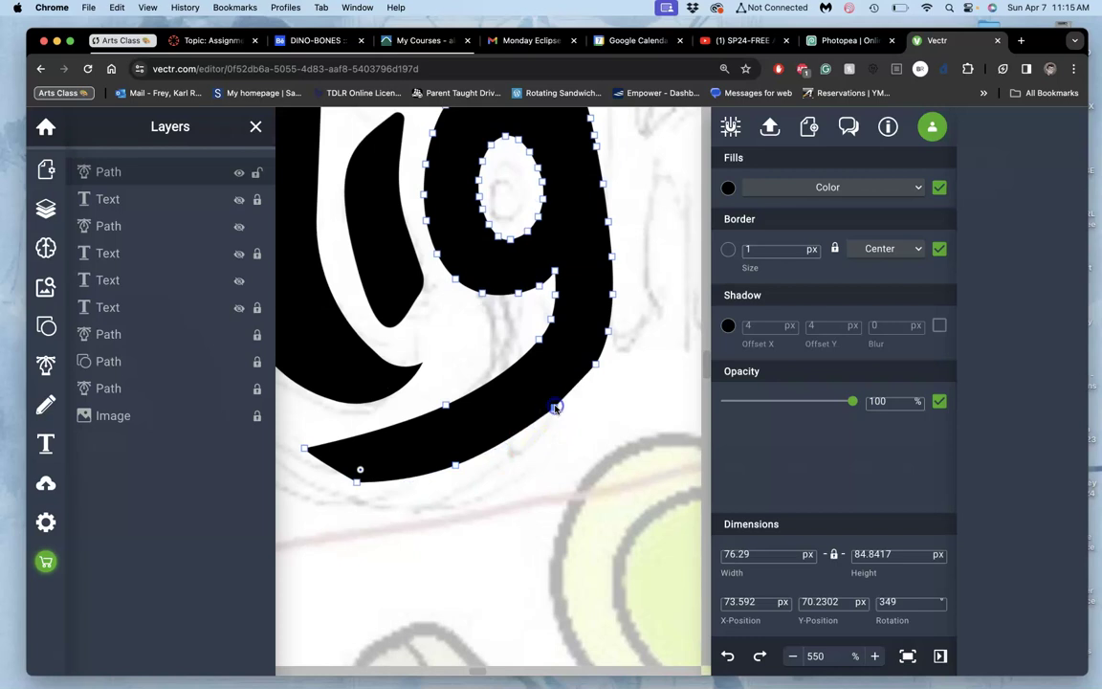
{"action": "left_click", "coordinate": [456, 466]}
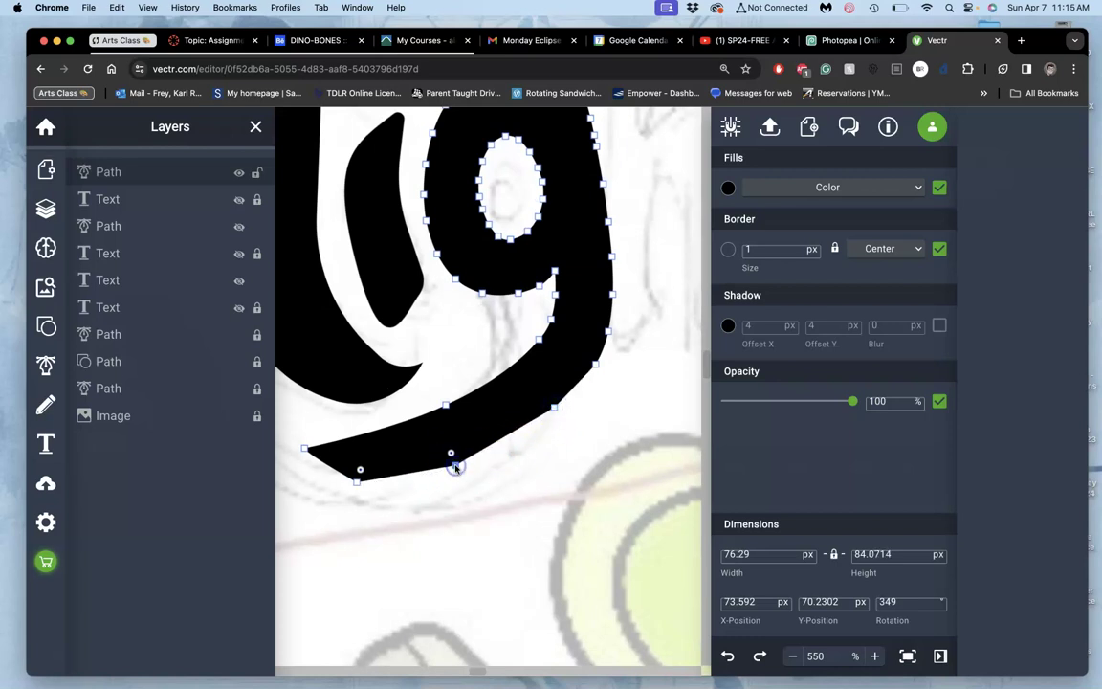
- Lower the tail's bottom node, narrow the g to about 70.4 px wide, and tilt it to 353°
{"action": "left_click_drag", "start_coordinate": [358, 478], "coordinate": [362, 488]}
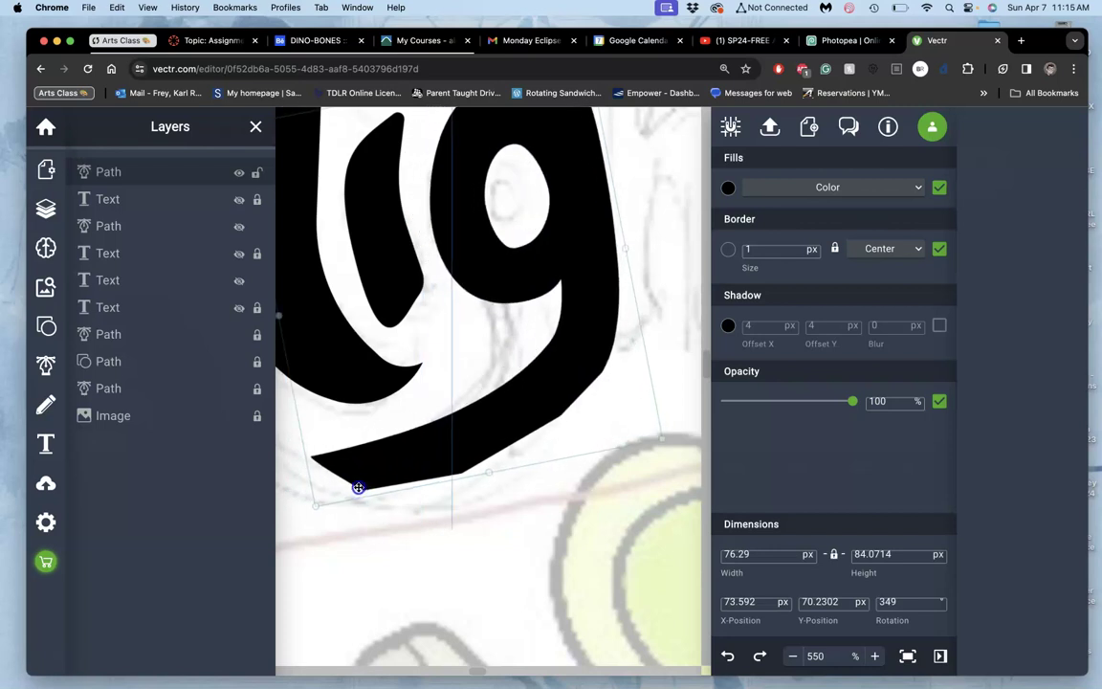
{"action": "left_click", "coordinate": [411, 479]}
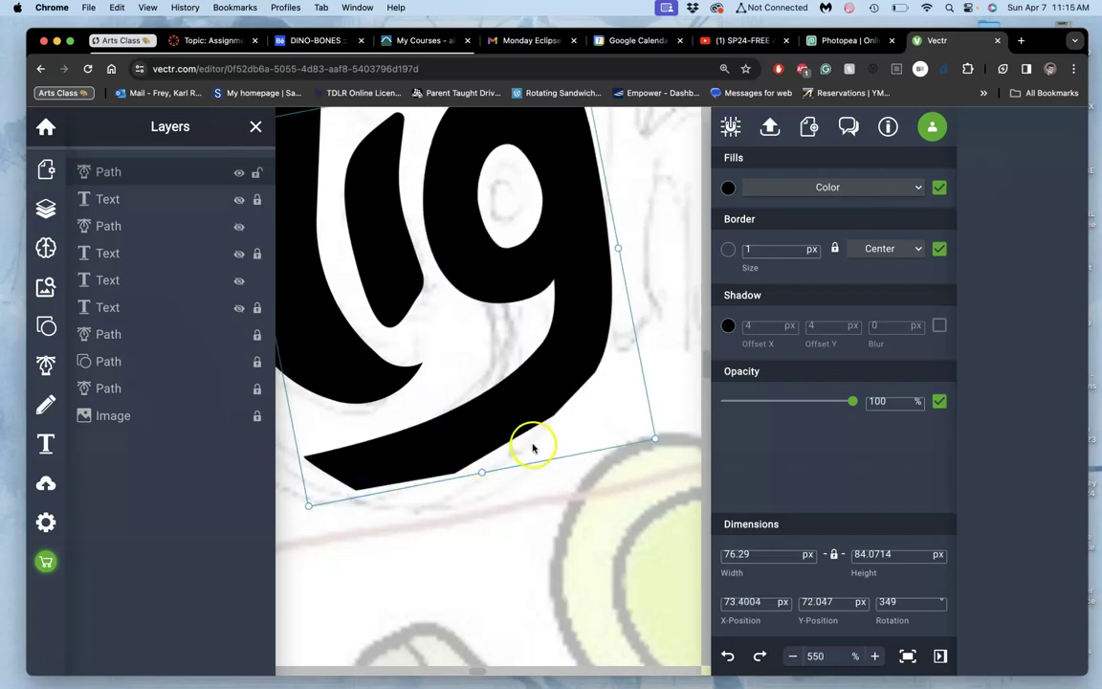
{"action": "scroll", "coordinate": [532, 446], "scroll_direction": "down", "scroll_amount": 3}
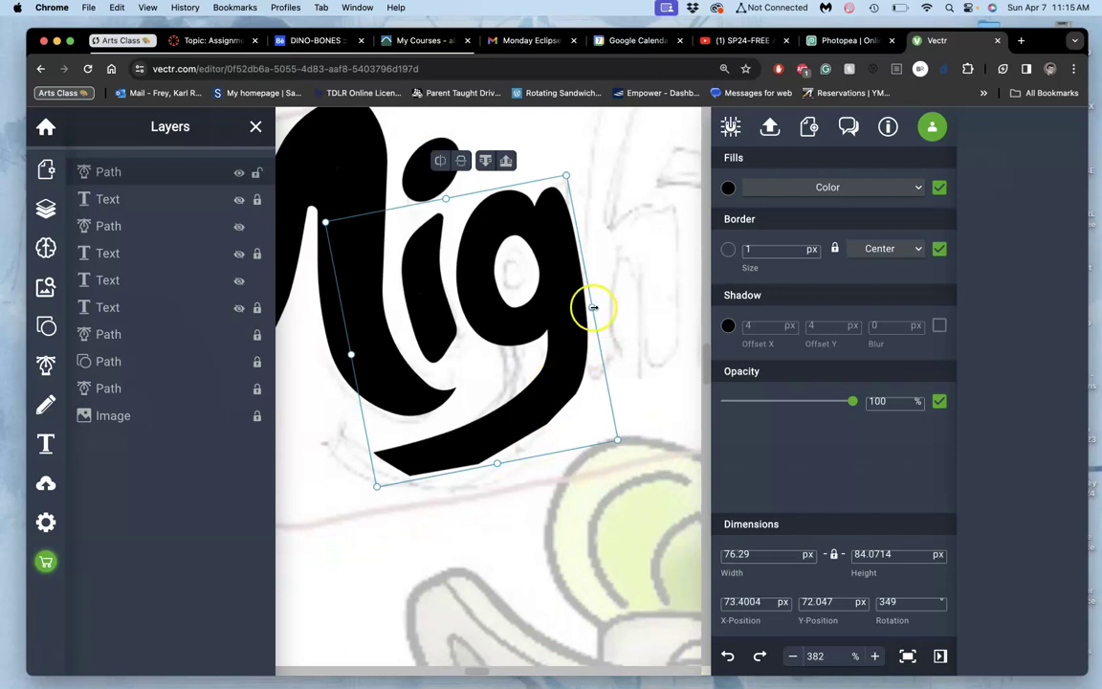
{"action": "left_click_drag", "start_coordinate": [593, 307], "coordinate": [575, 311]}
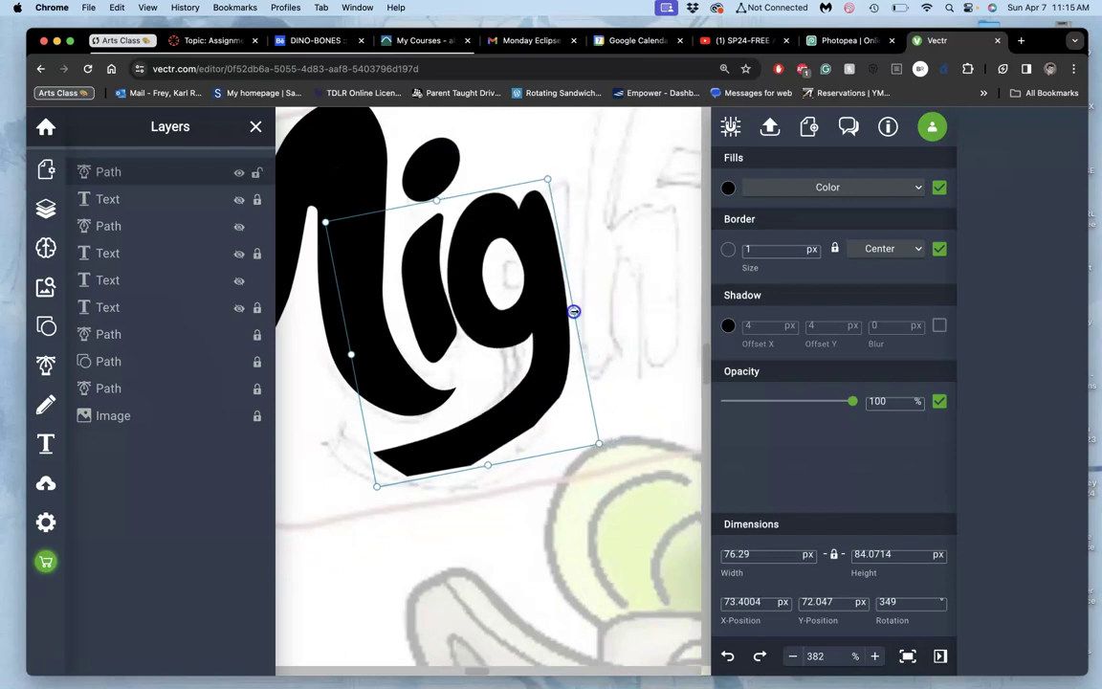
{"action": "left_click_drag", "start_coordinate": [569, 183], "coordinate": [564, 169]}
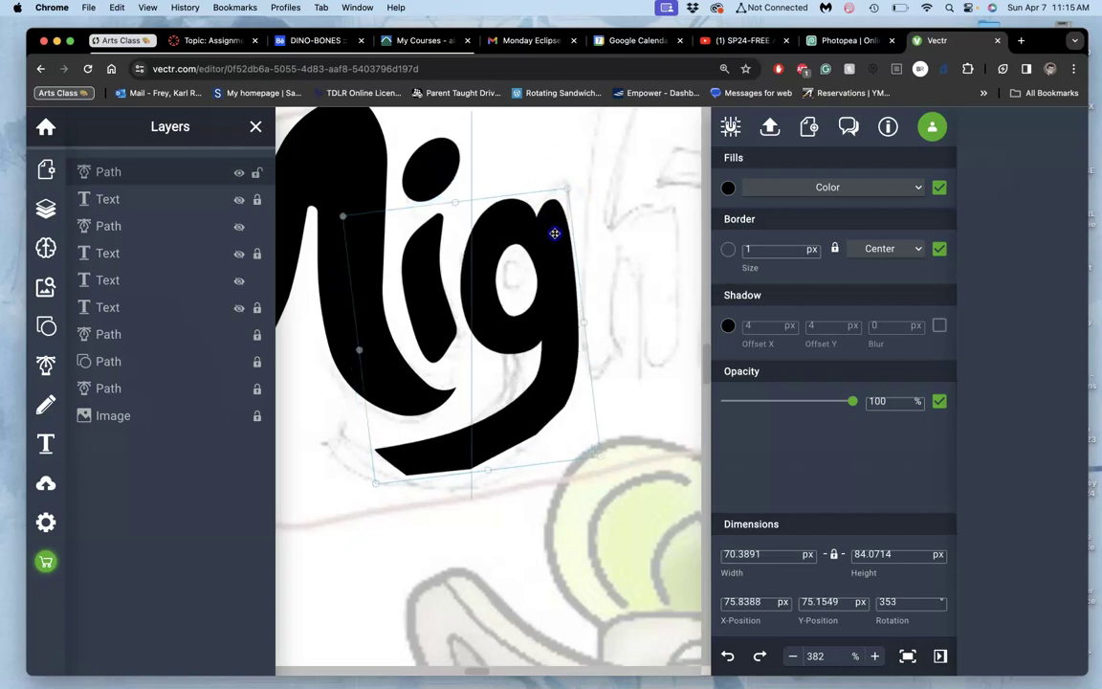
{"action": "left_click_drag", "start_coordinate": [546, 227], "coordinate": [552, 234]}
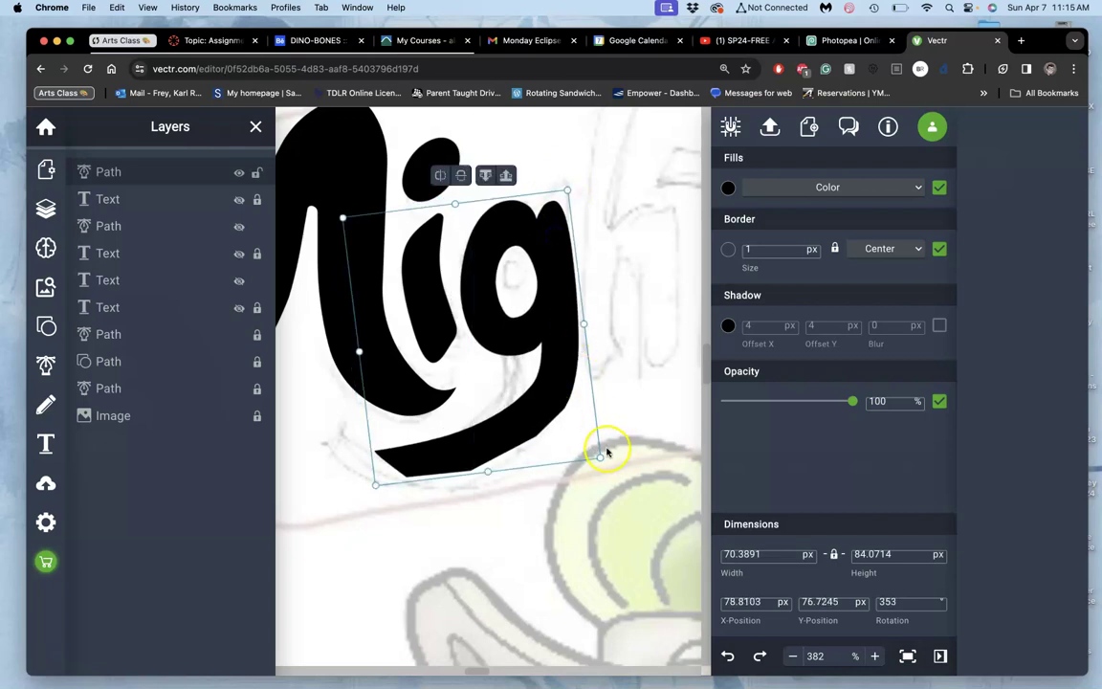
- Pull the g's lower-right node down-left, extend the tail tip and bend the tail upward
{"action": "double_click", "coordinate": [553, 393]}
{"action": "left_click", "coordinate": [532, 430]}
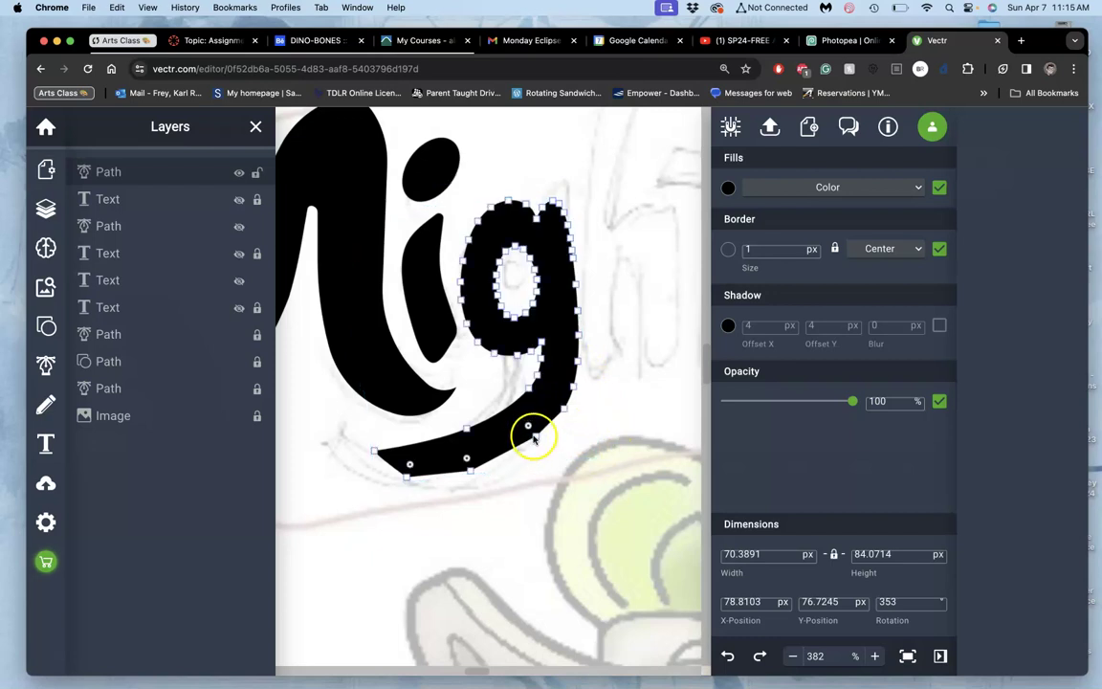
{"action": "left_click_drag", "start_coordinate": [533, 435], "coordinate": [523, 448]}
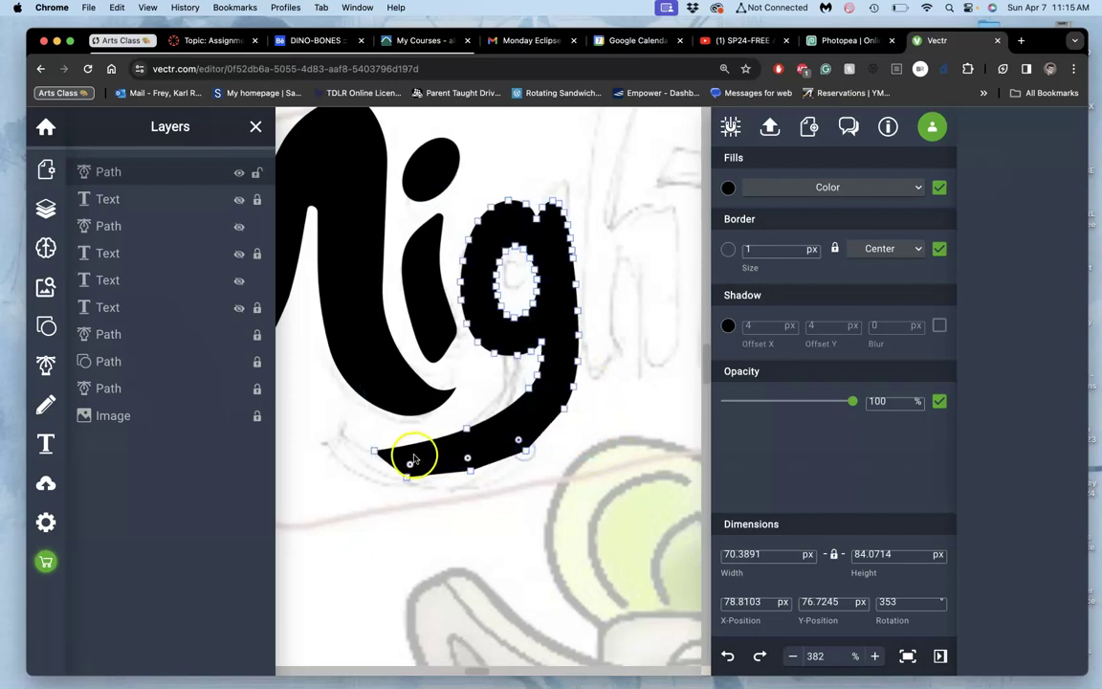
{"action": "left_click_drag", "start_coordinate": [373, 450], "coordinate": [348, 434]}
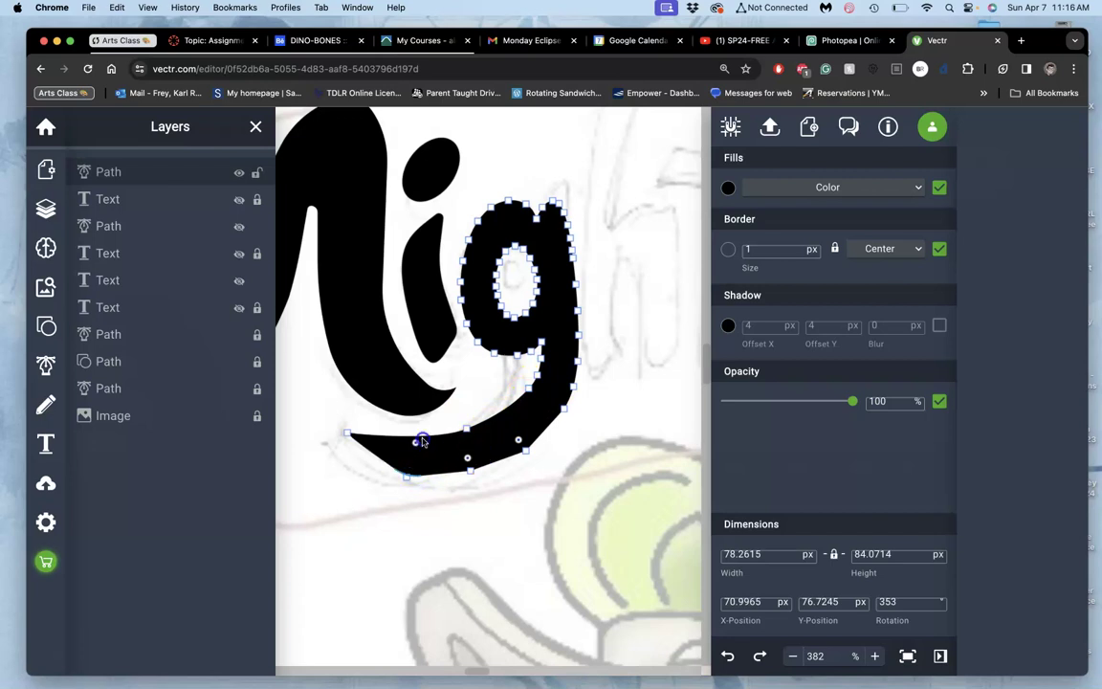
{"action": "left_click_drag", "start_coordinate": [432, 427], "coordinate": [426, 403]}
{"action": "left_click", "coordinate": [466, 458]}
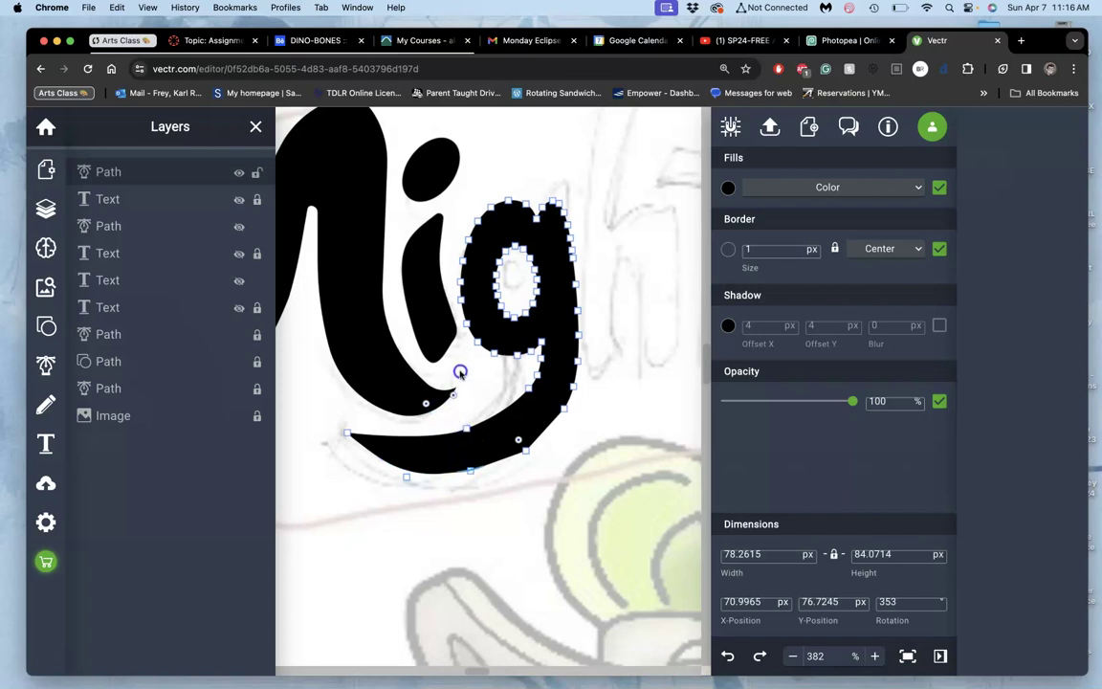
{"action": "left_click_drag", "start_coordinate": [451, 338], "coordinate": [445, 314]}
{"action": "mouse_move", "coordinate": [530, 436]}
{"action": "left_mouse_down"}
{"action": "mouse_move", "coordinate": [517, 440]}
{"action": "mouse_move", "coordinate": [489, 382]}
{"action": "mouse_move", "coordinate": [466, 430]}
{"action": "left_mouse_up"}
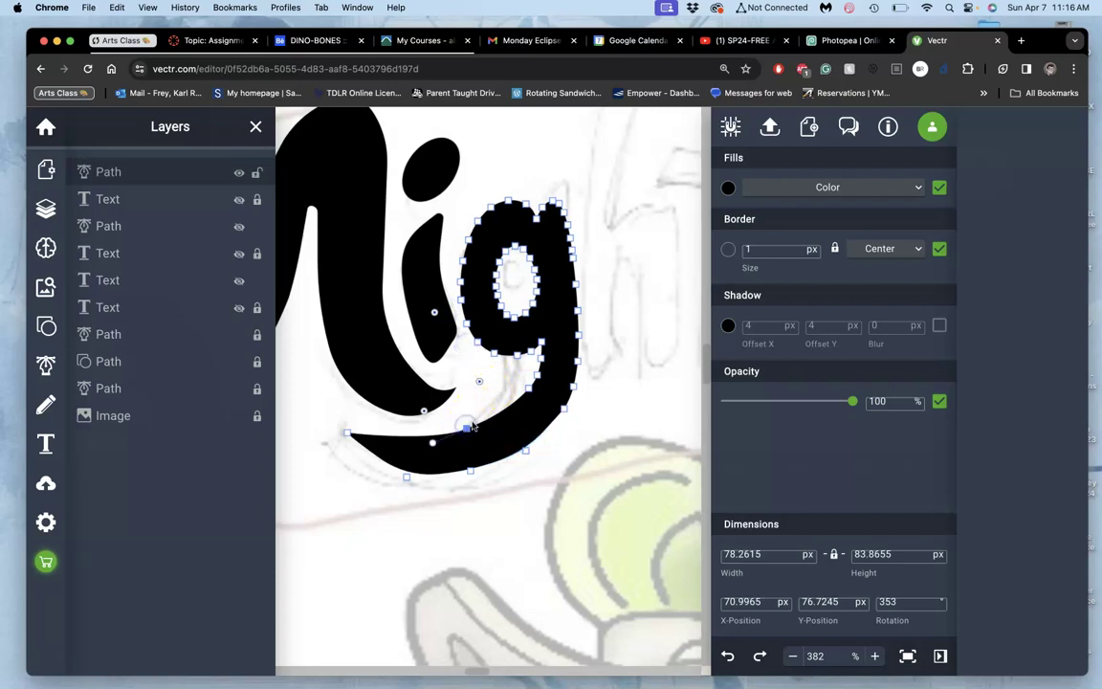
- Reshape the tail's upper edge and smooth the curve where the i meets the g
{"action": "left_click", "coordinate": [475, 403]}
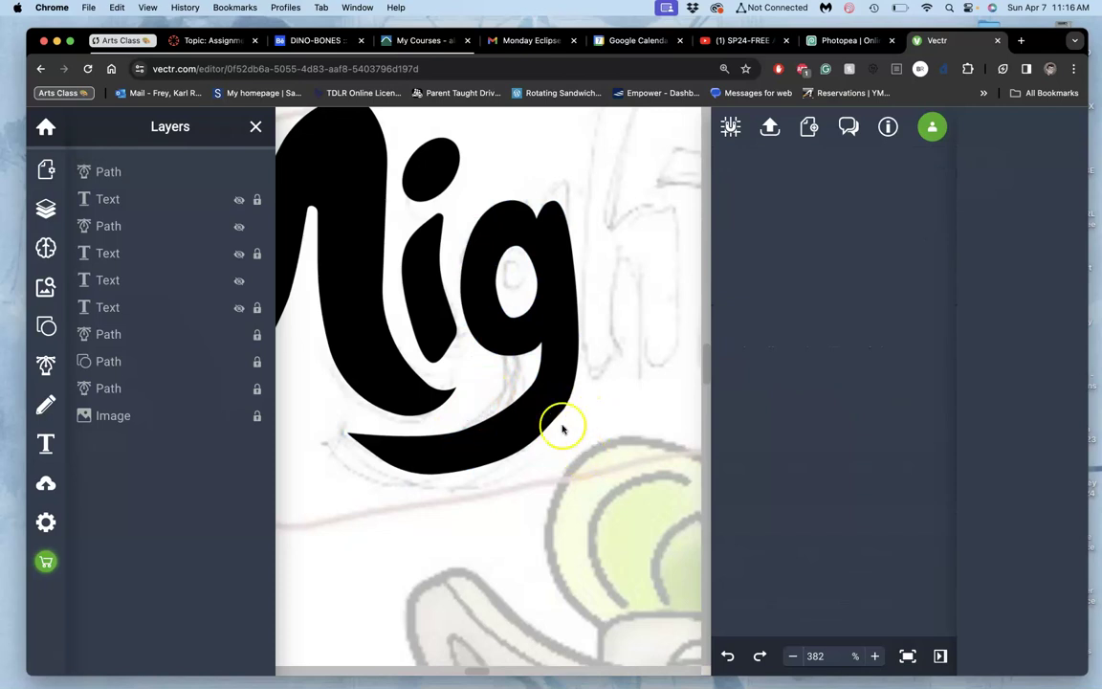
{"action": "left_click", "coordinate": [541, 395]}
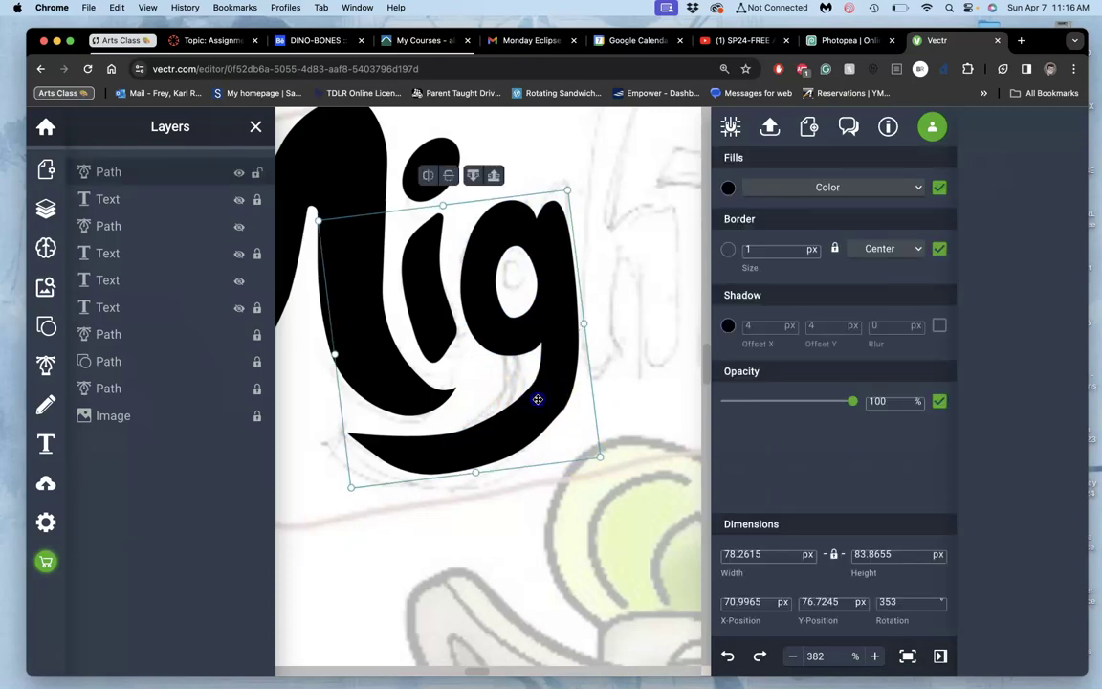
{"action": "double_click", "coordinate": [538, 400]}
{"action": "left_click_drag", "start_coordinate": [531, 393], "coordinate": [465, 426]}
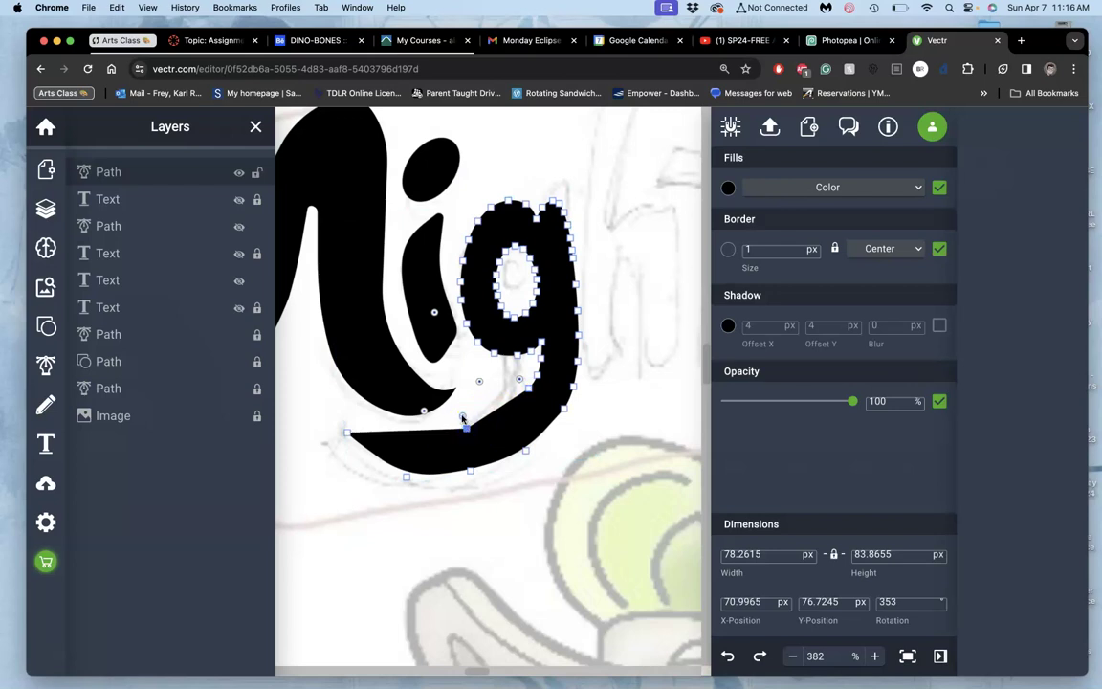
{"action": "left_click_drag", "start_coordinate": [459, 395], "coordinate": [412, 256]}
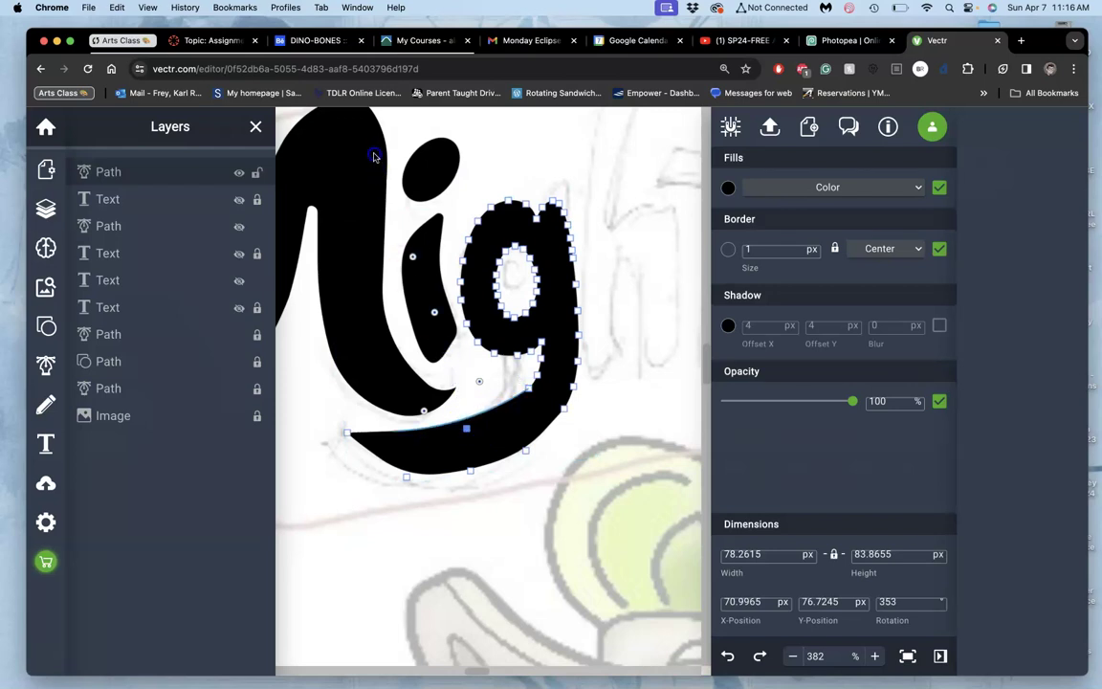
{"action": "left_click", "coordinate": [531, 390]}
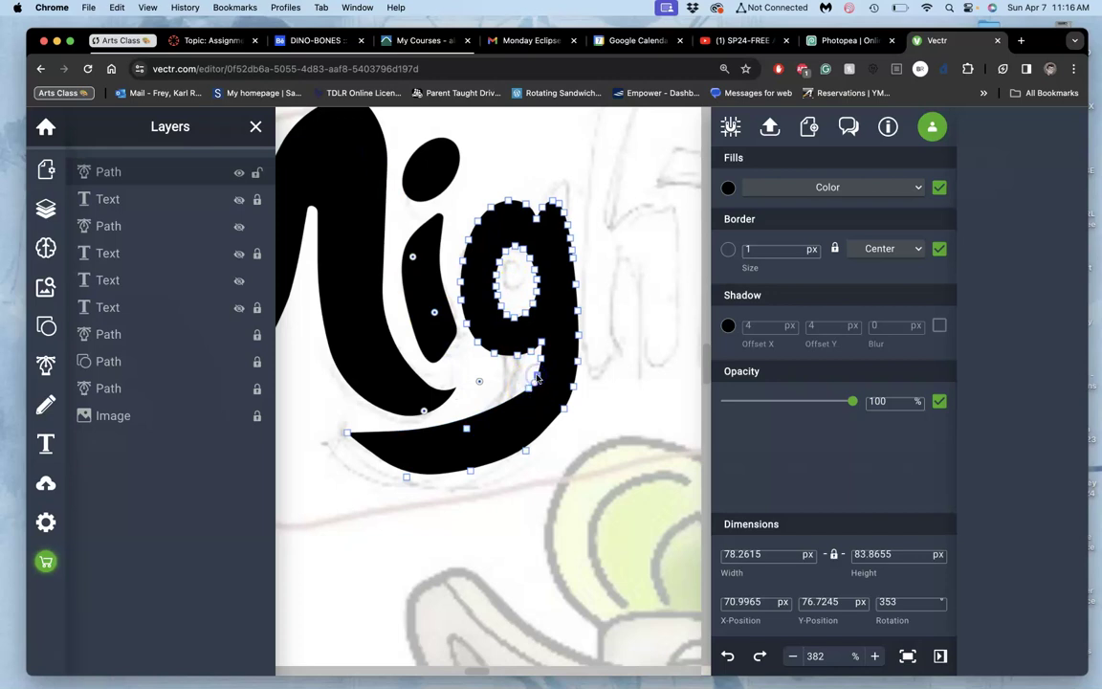
{"action": "left_click", "coordinate": [536, 378]}
- Reshape the tail's inner curve and collapse one anchor's handle into a corner
{"action": "scroll", "coordinate": [555, 388], "scroll_direction": "up", "scroll_amount": 3}
{"action": "scroll", "coordinate": [555, 389], "scroll_direction": "up", "scroll_amount": 3}
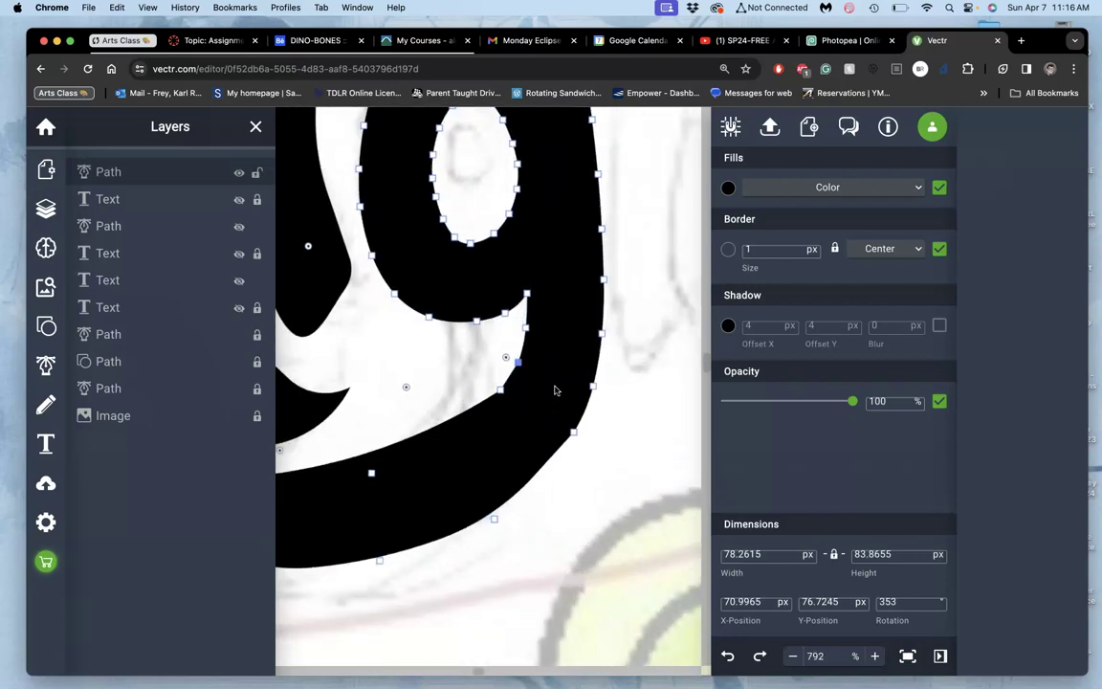
{"action": "scroll", "coordinate": [555, 389], "scroll_direction": "up", "scroll_amount": 3}
{"action": "left_click", "coordinate": [513, 362]}
{"action": "left_click_drag", "start_coordinate": [480, 338], "coordinate": [371, 282]}
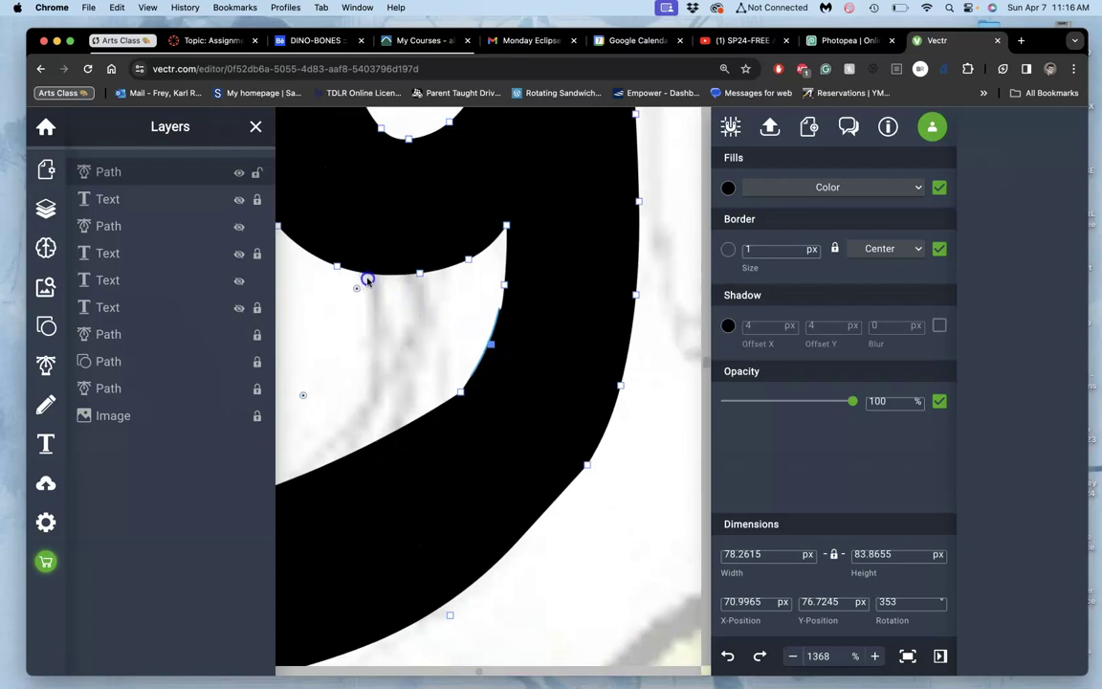
{"action": "left_click", "coordinate": [460, 392]}
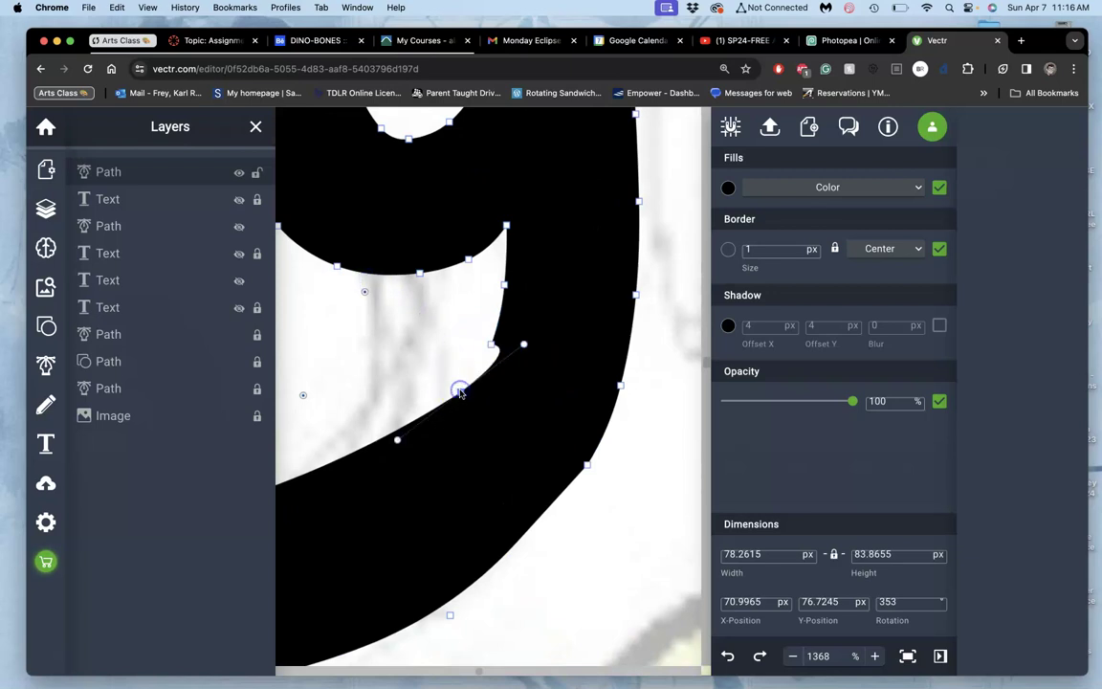
{"action": "left_click", "coordinate": [523, 345]}
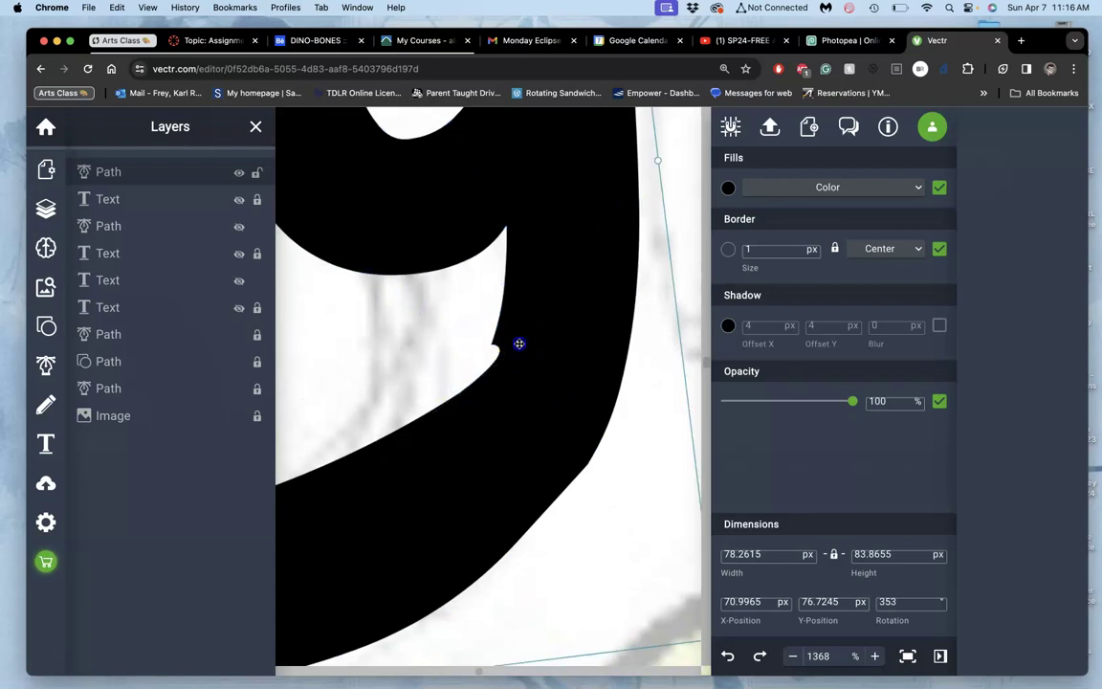
{"action": "left_click_drag", "start_coordinate": [523, 344], "coordinate": [564, 343]}
{"action": "left_click", "coordinate": [527, 399]}
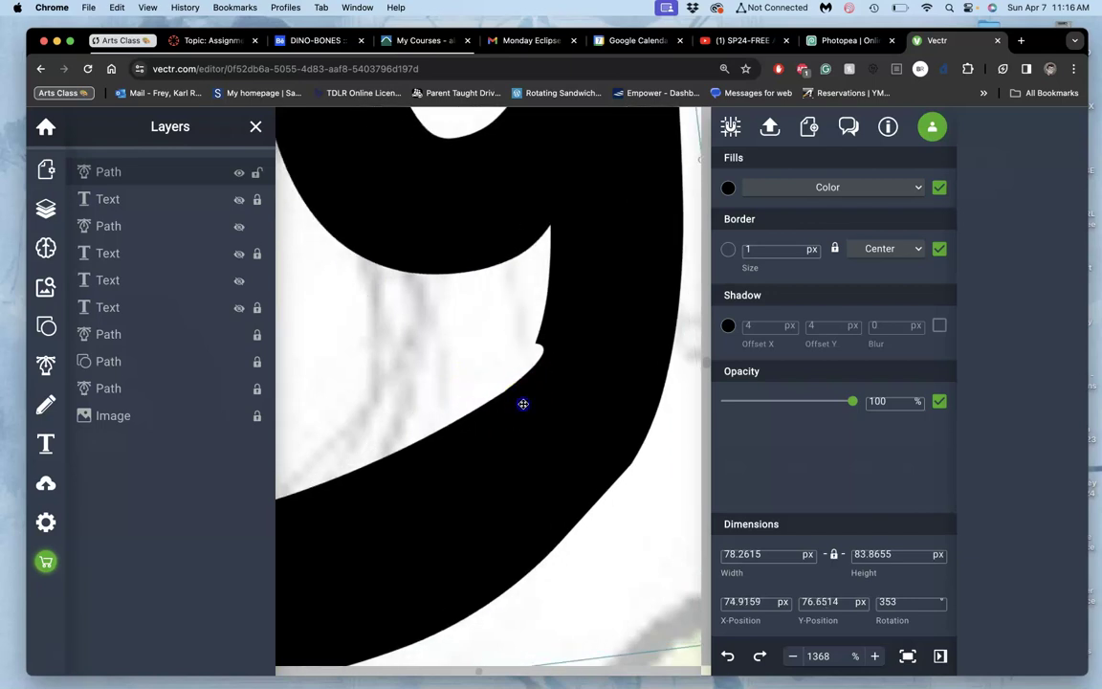
{"action": "left_click", "coordinate": [524, 418]}
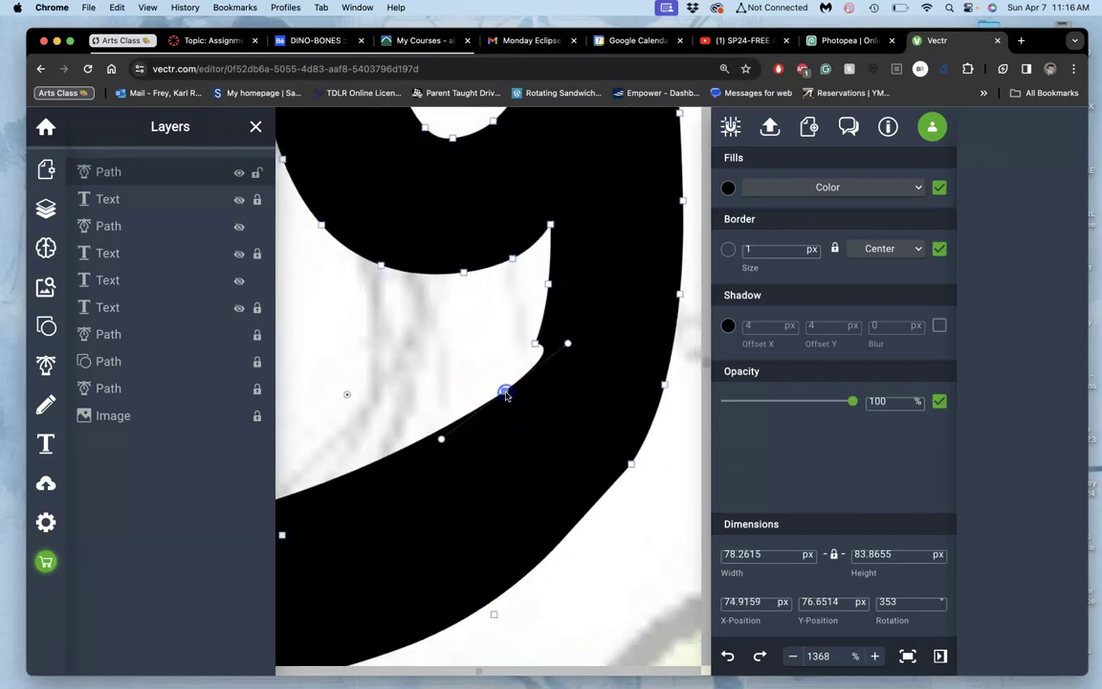
{"action": "mouse_move", "coordinate": [566, 344]}
{"action": "left_mouse_down"}
{"action": "mouse_move", "coordinate": [545, 347]}
{"action": "mouse_move", "coordinate": [523, 382]}
{"action": "left_mouse_up"}
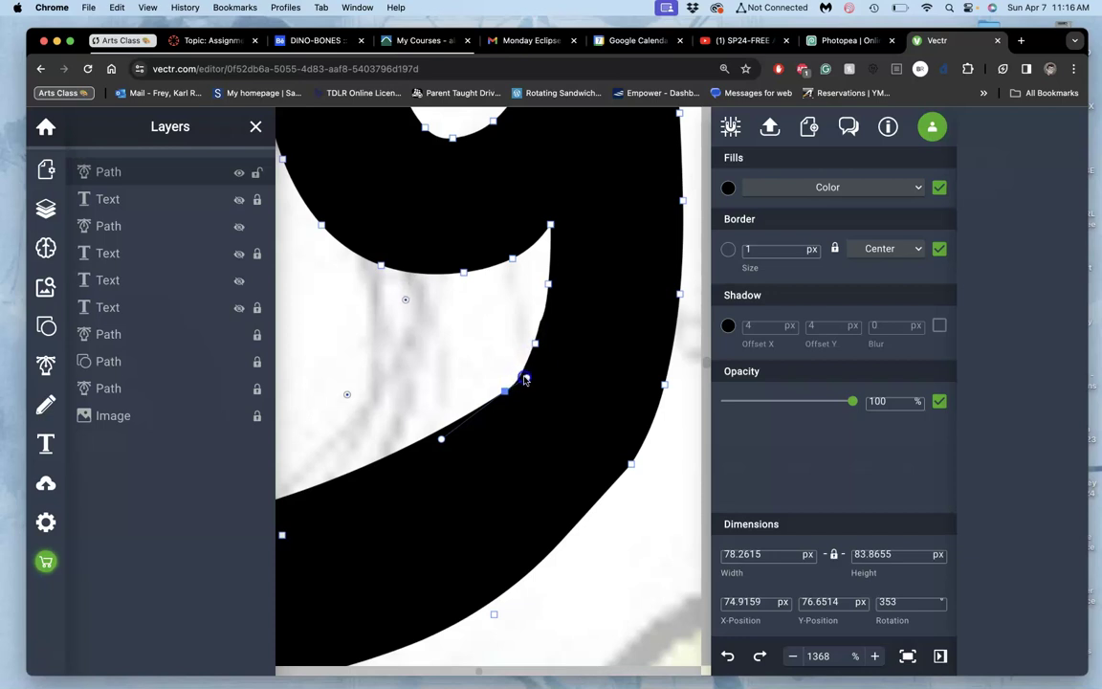
- Move the tail's lower-right point down-left and clean up the inner edge's lower anchor
{"action": "left_click", "coordinate": [547, 285]}
{"action": "left_click", "coordinate": [490, 330]}
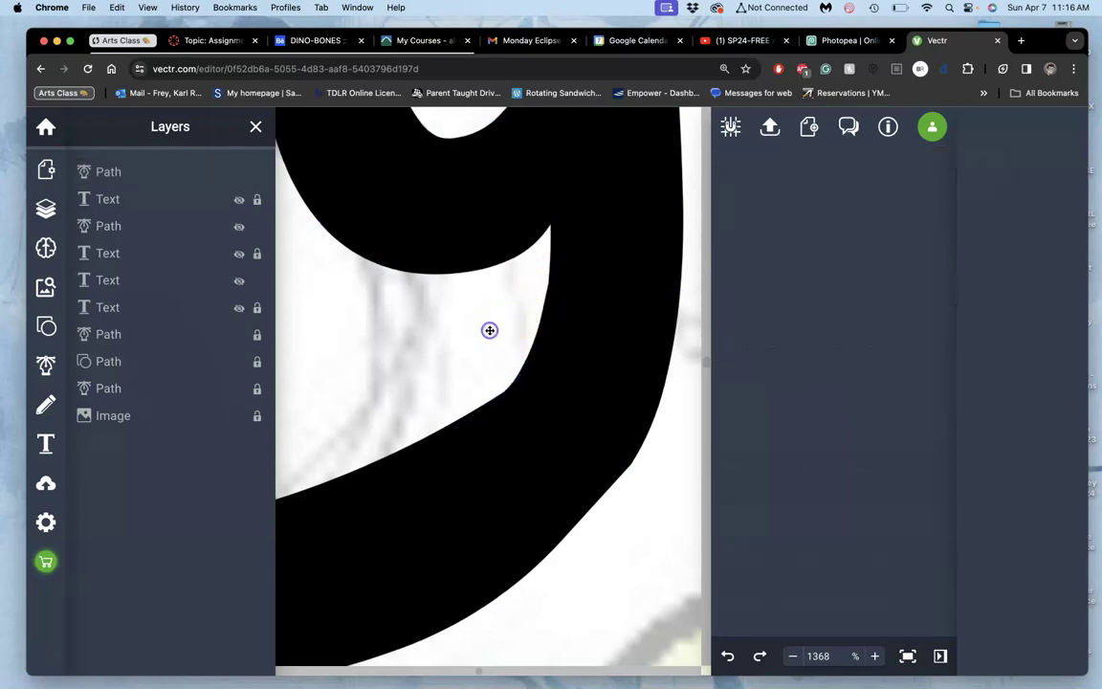
{"action": "left_click", "coordinate": [521, 408]}
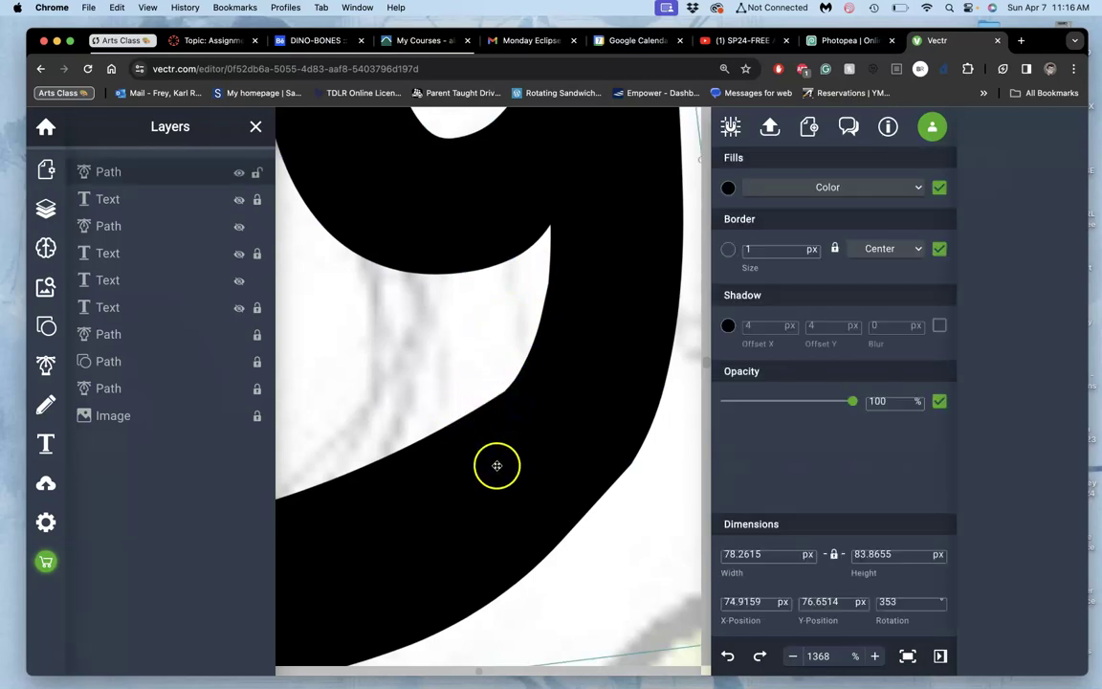
{"action": "left_click", "coordinate": [630, 465]}
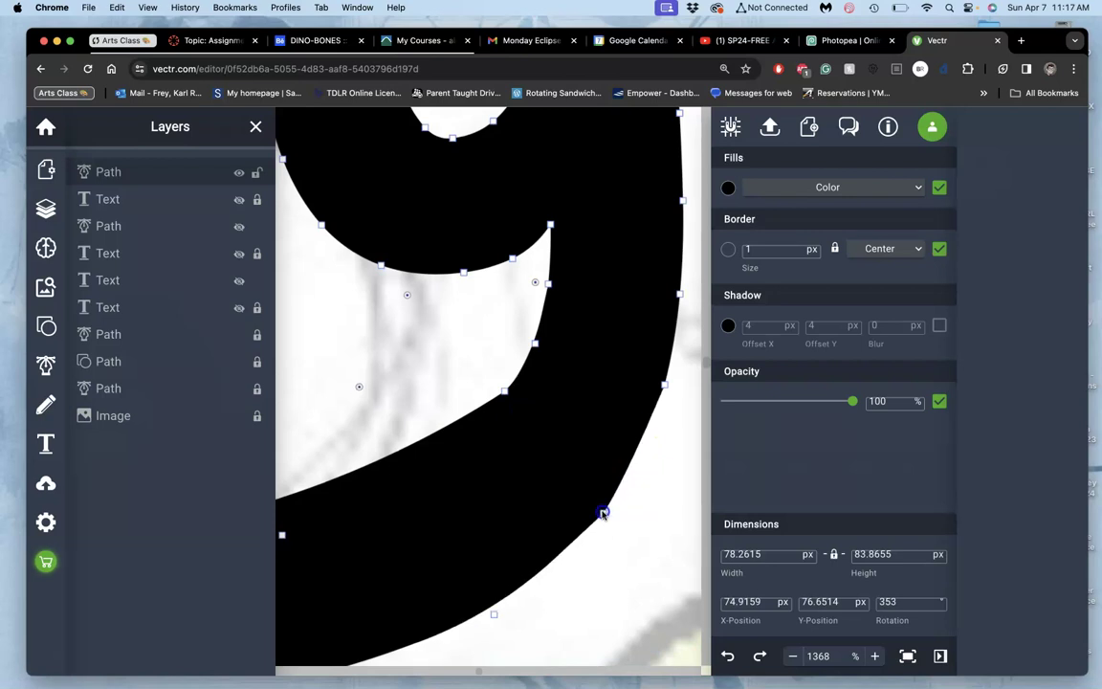
{"action": "left_click_drag", "start_coordinate": [630, 465], "coordinate": [605, 507]}
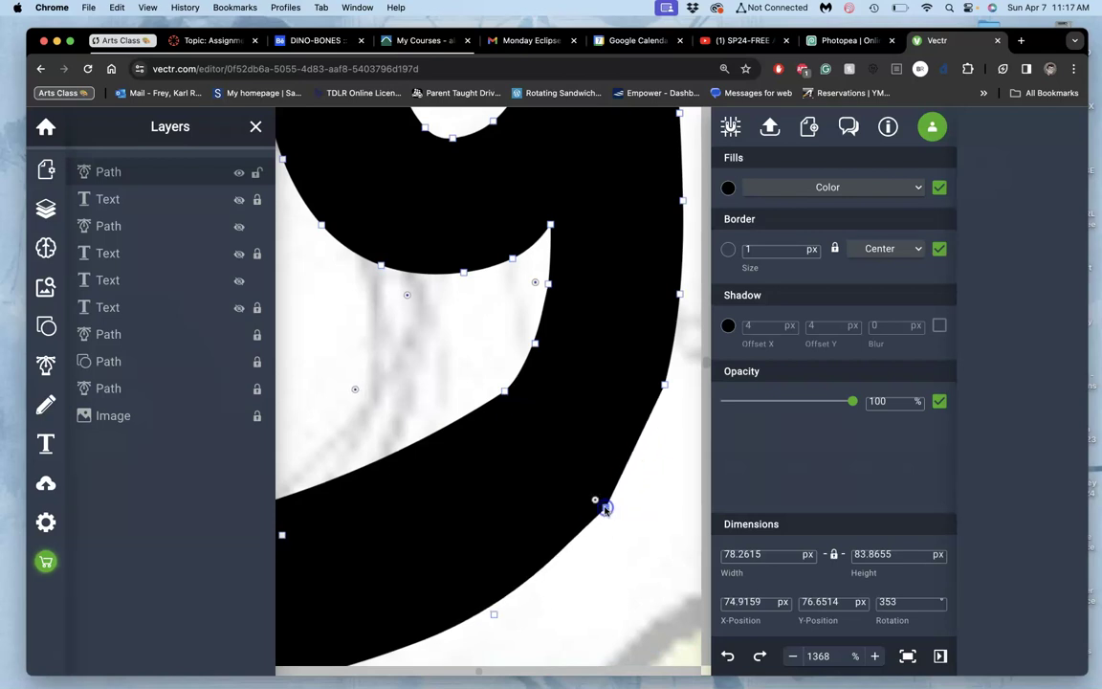
{"action": "left_click_drag", "start_coordinate": [551, 453], "coordinate": [452, 338]}
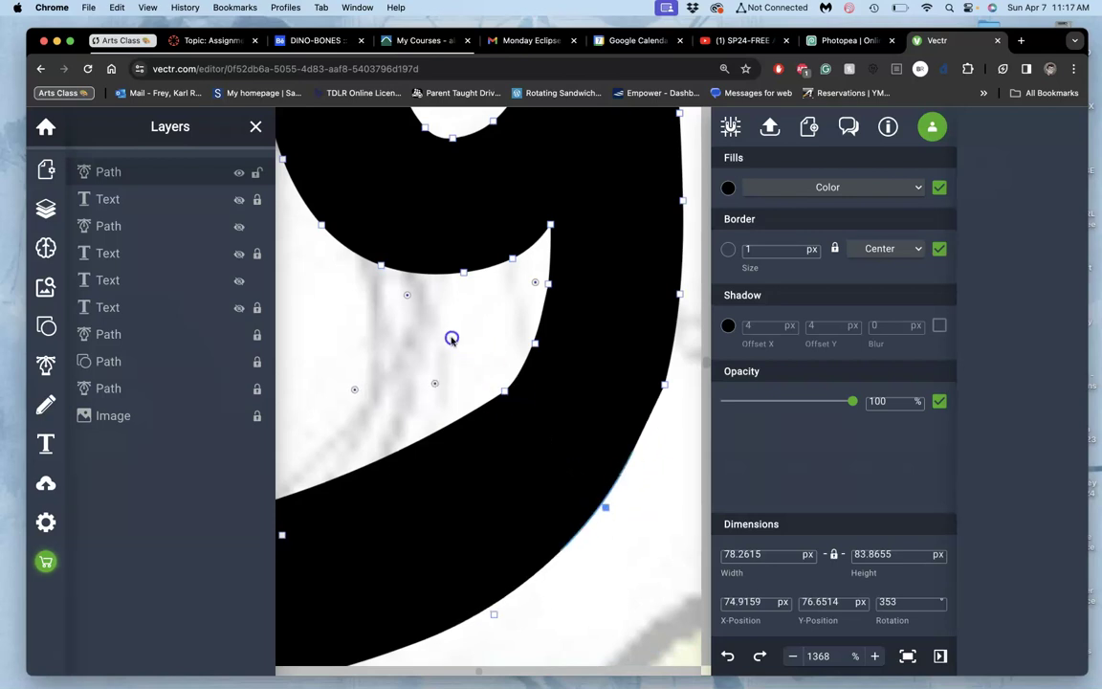
{"action": "left_click_drag", "start_coordinate": [443, 288], "coordinate": [536, 344]}
{"action": "left_click", "coordinate": [505, 390]}
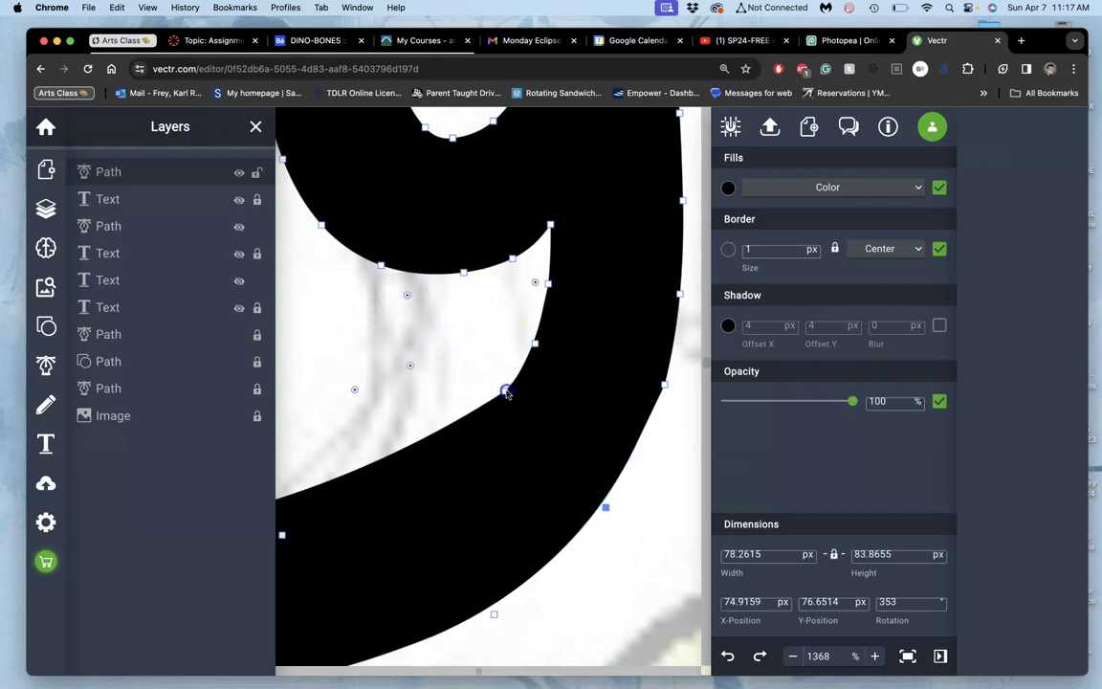
{"action": "left_click_drag", "start_coordinate": [524, 371], "coordinate": [545, 331]}
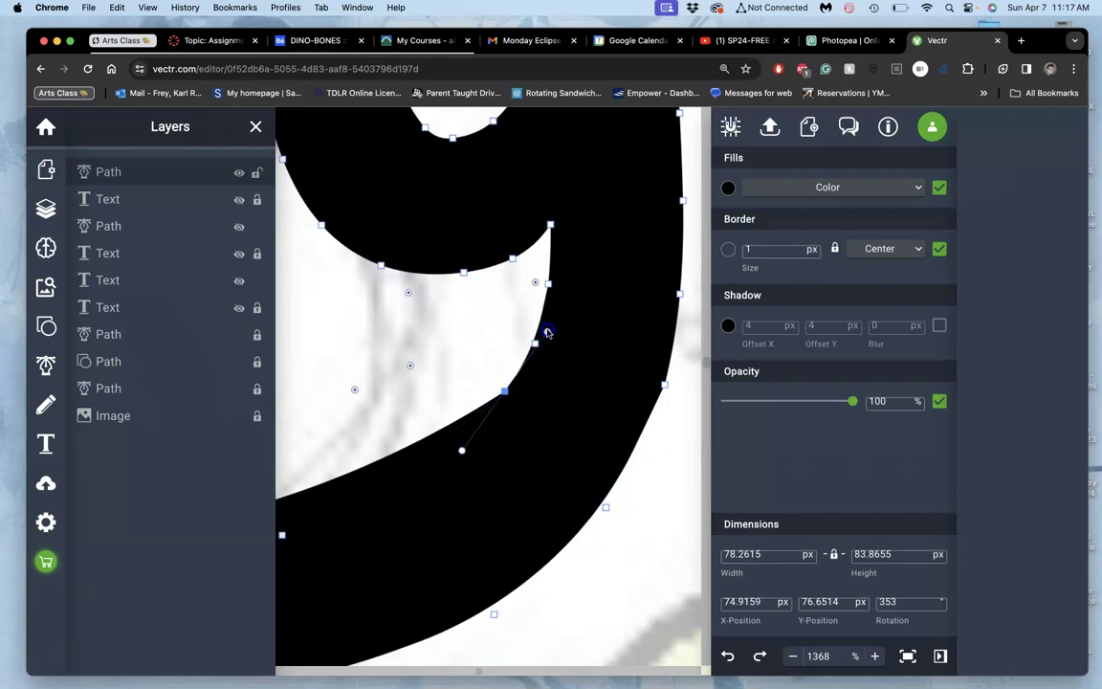
{"action": "left_click", "coordinate": [507, 392]}
{"action": "left_click", "coordinate": [506, 391]}
{"action": "double_click", "coordinate": [505, 392]}
{"action": "scroll", "coordinate": [421, 335], "scroll_direction": "down", "scroll_amount": 2}
{"action": "scroll", "coordinate": [421, 335], "scroll_direction": "down", "scroll_amount": 3}
{"action": "scroll", "coordinate": [421, 338], "scroll_direction": "down", "scroll_amount": 3}
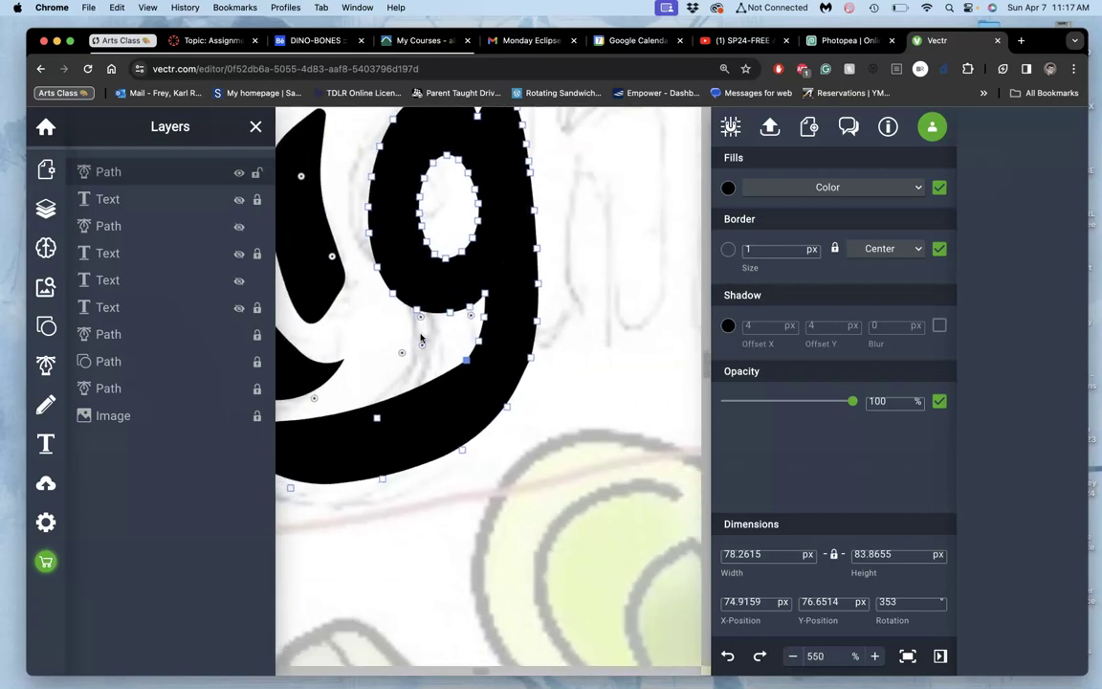
{"action": "scroll", "coordinate": [421, 337], "scroll_direction": "left", "scroll_amount": 5}
{"action": "scroll", "coordinate": [421, 338], "scroll_direction": "up", "scroll_amount": 2}
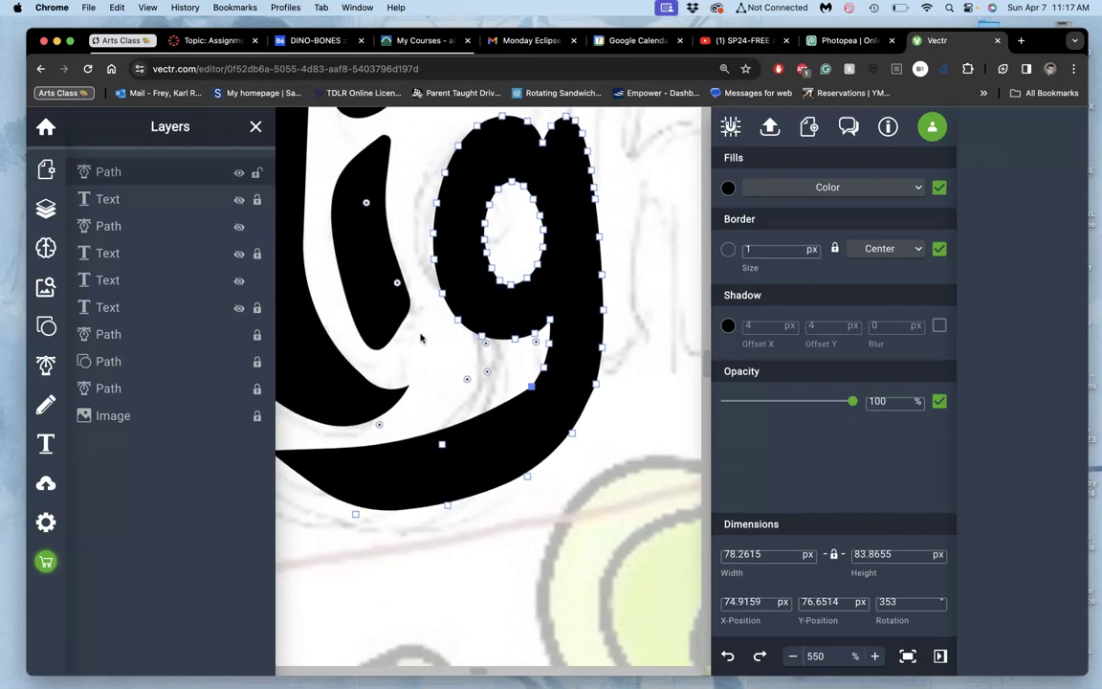
{"action": "scroll", "coordinate": [421, 338], "scroll_direction": "up", "scroll_amount": 2}
{"action": "scroll", "coordinate": [421, 338], "scroll_direction": "up", "scroll_amount": 4}
{"action": "scroll", "coordinate": [421, 338], "scroll_direction": "right", "scroll_amount": 2}
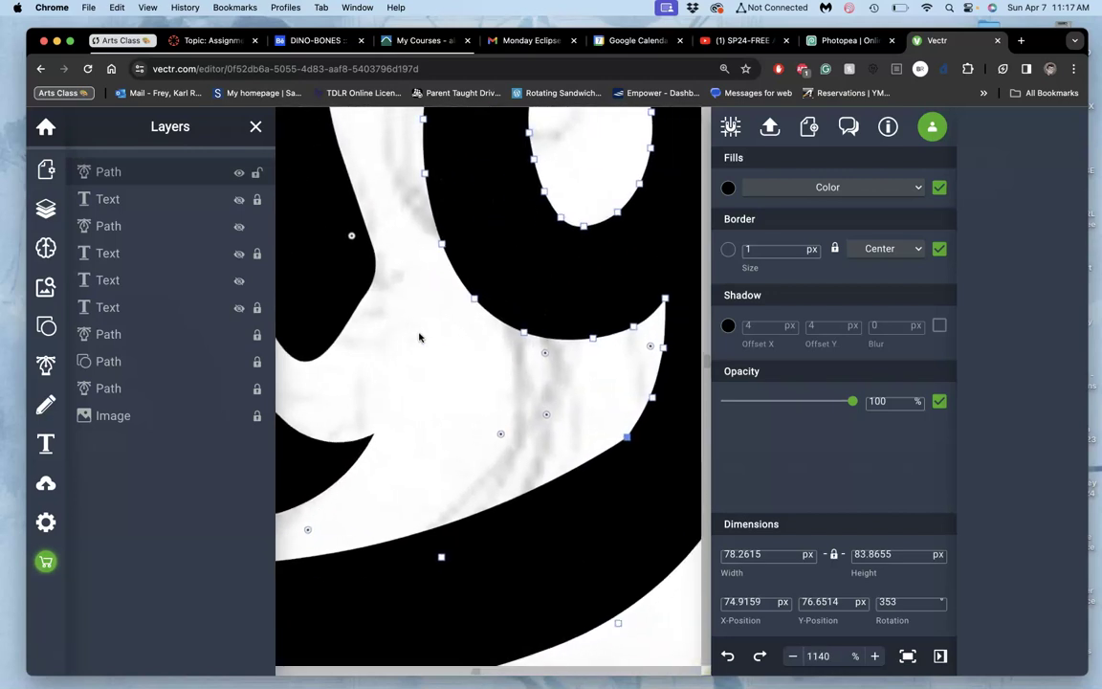
{"action": "scroll", "coordinate": [419, 337], "scroll_direction": "right", "scroll_amount": 2}
{"action": "scroll", "coordinate": [419, 337], "scroll_direction": "right", "scroll_amount": 2}
{"action": "left_click", "coordinate": [538, 412]}
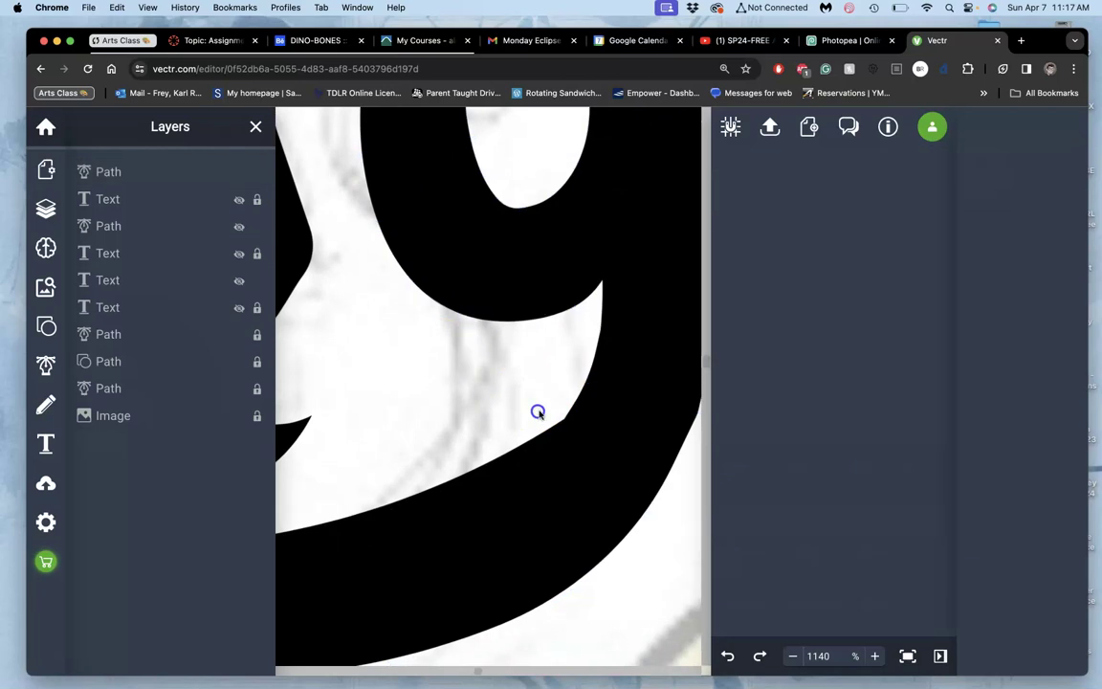
{"action": "left_click", "coordinate": [568, 424]}
{"action": "double_click", "coordinate": [569, 437]}
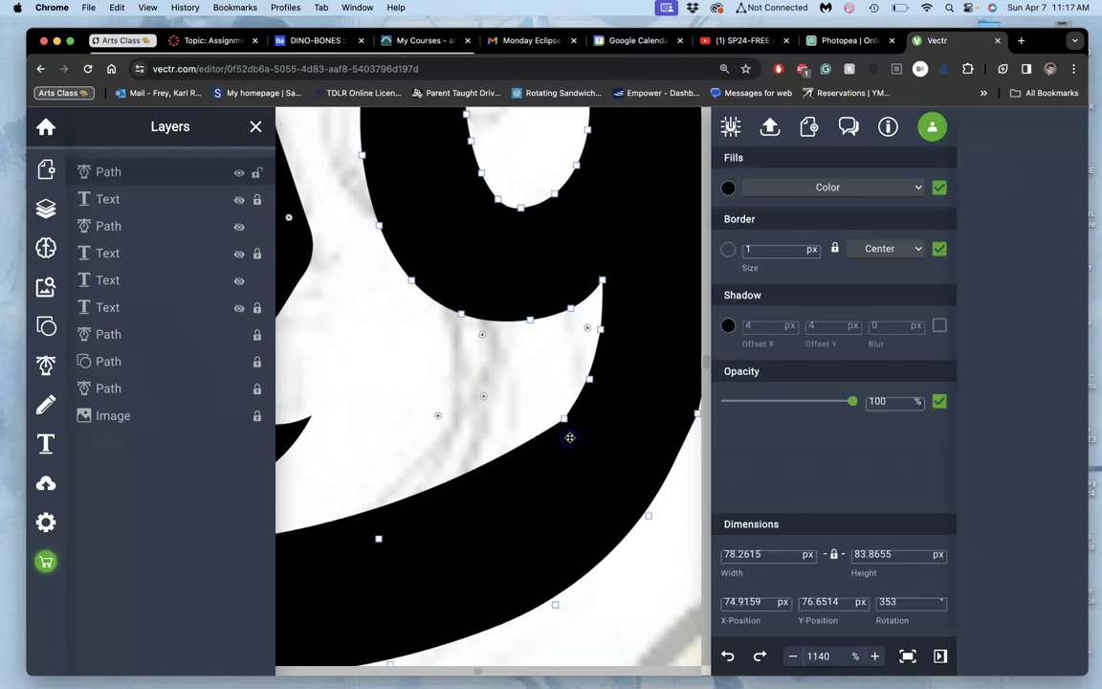
{"action": "scroll", "coordinate": [569, 438], "scroll_direction": "up", "scroll_amount": 3}
{"action": "scroll", "coordinate": [569, 437], "scroll_direction": "up", "scroll_amount": 3}
{"action": "scroll", "coordinate": [569, 437], "scroll_direction": "up", "scroll_amount": 2}
{"action": "left_click", "coordinate": [542, 384]}
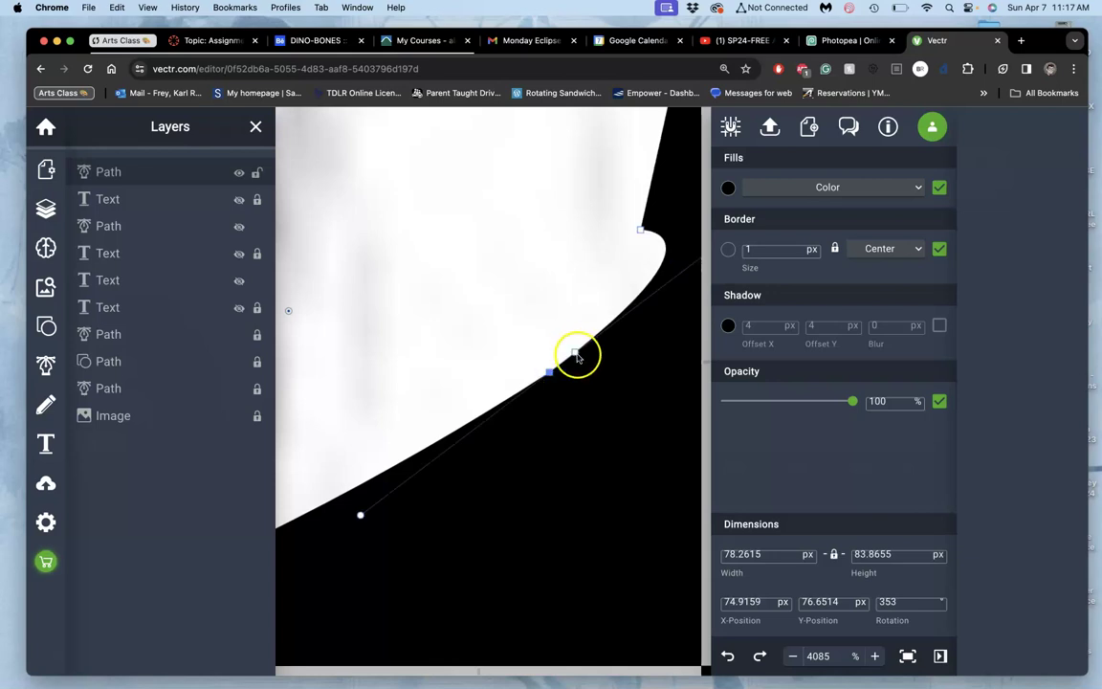
- Delete the extra anchor above the g's inner tail corner and reshape the right edge's handles
{"action": "left_click_drag", "start_coordinate": [577, 358], "coordinate": [585, 370]}
{"action": "scroll", "coordinate": [585, 370], "scroll_direction": "down", "scroll_amount": 2}
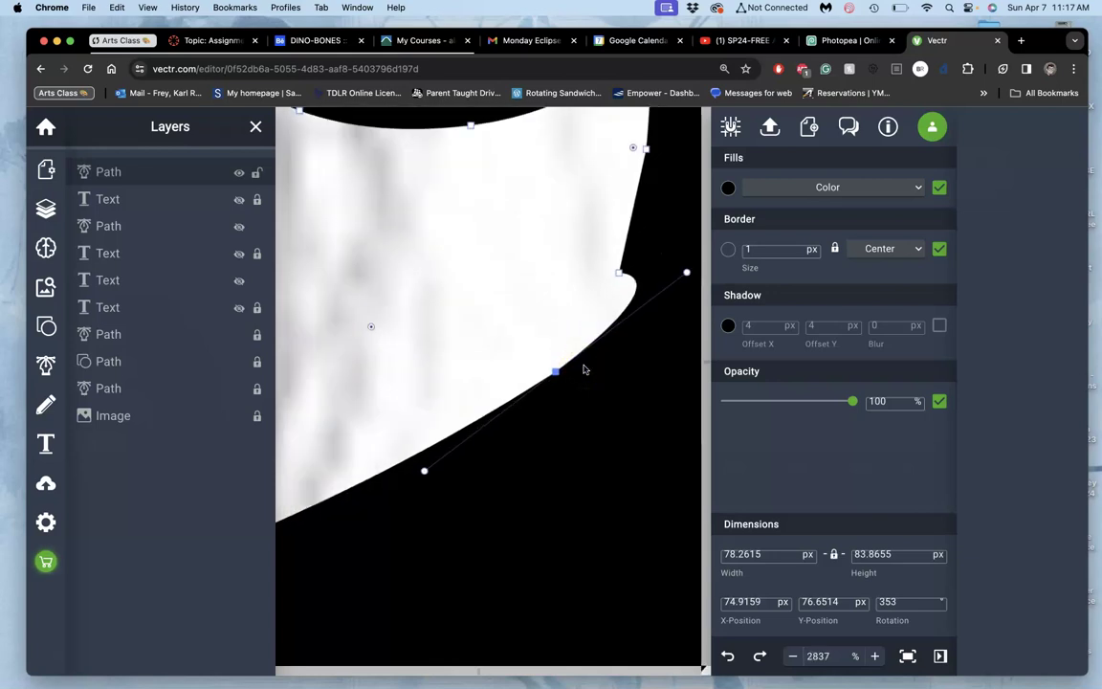
{"action": "scroll", "coordinate": [585, 370], "scroll_direction": "down", "scroll_amount": 1}
{"action": "mouse_move", "coordinate": [610, 315]}
{"action": "left_mouse_down"}
{"action": "mouse_move", "coordinate": [670, 290]}
{"action": "mouse_move", "coordinate": [637, 308]}
{"action": "left_mouse_up"}
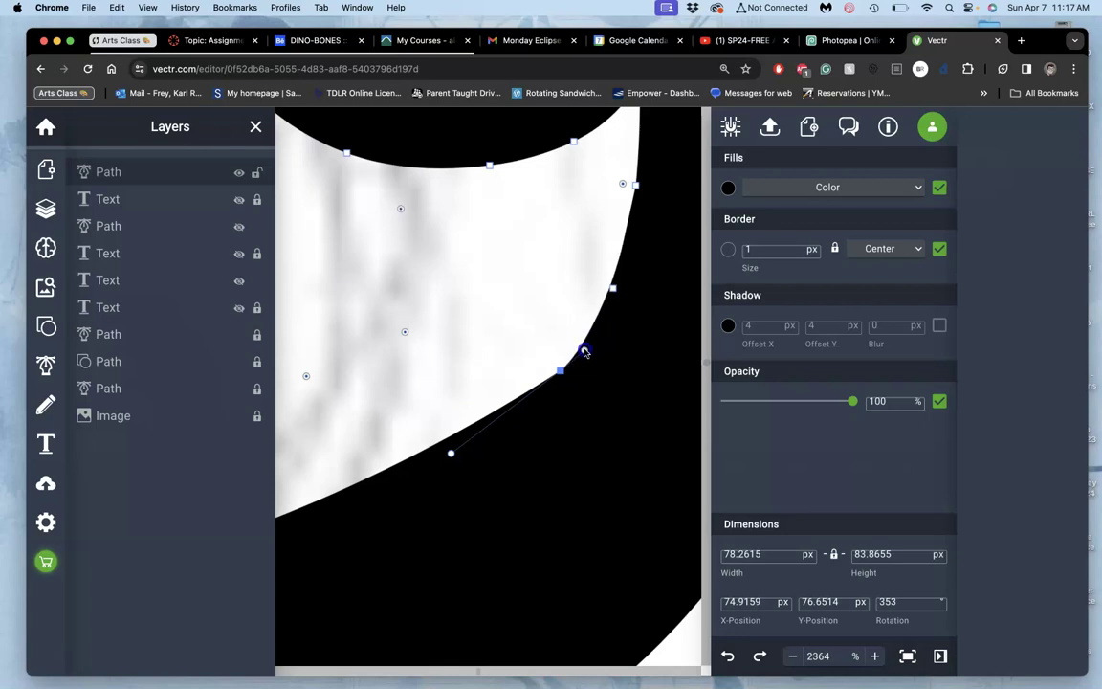
{"action": "left_click", "coordinate": [612, 287]}
{"action": "key", "text": "Delete"}
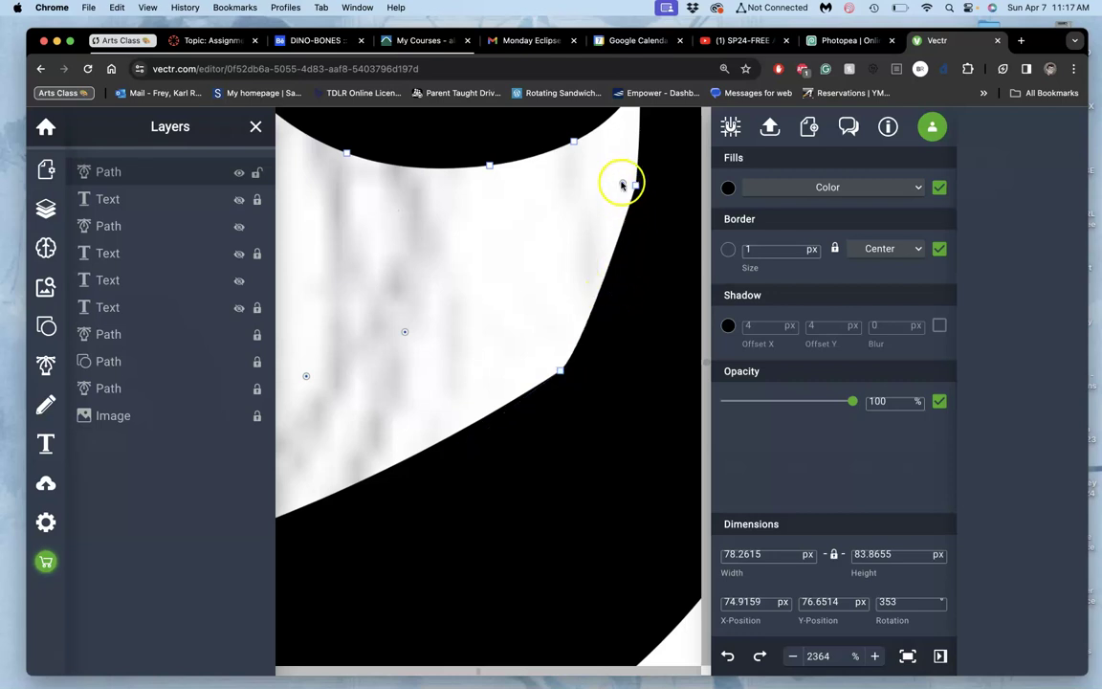
{"action": "left_click_drag", "start_coordinate": [622, 183], "coordinate": [287, 197]}
- Move the corner anchor up-right, delete the middle right-edge anchor, and reshape the lower curve
{"action": "left_click", "coordinate": [560, 371]}
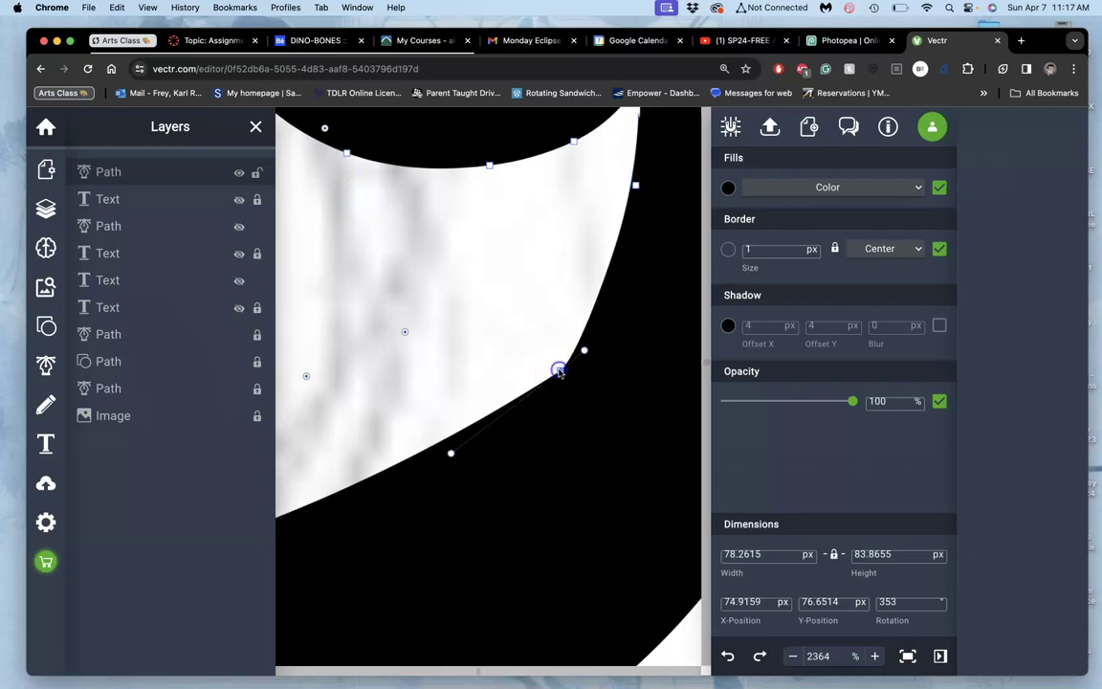
{"action": "mouse_move", "coordinate": [560, 371]}
{"action": "left_mouse_down"}
{"action": "mouse_move", "coordinate": [606, 317]}
{"action": "mouse_move", "coordinate": [543, 423]}
{"action": "mouse_move", "coordinate": [621, 303]}
{"action": "mouse_move", "coordinate": [634, 324]}
{"action": "left_mouse_up"}
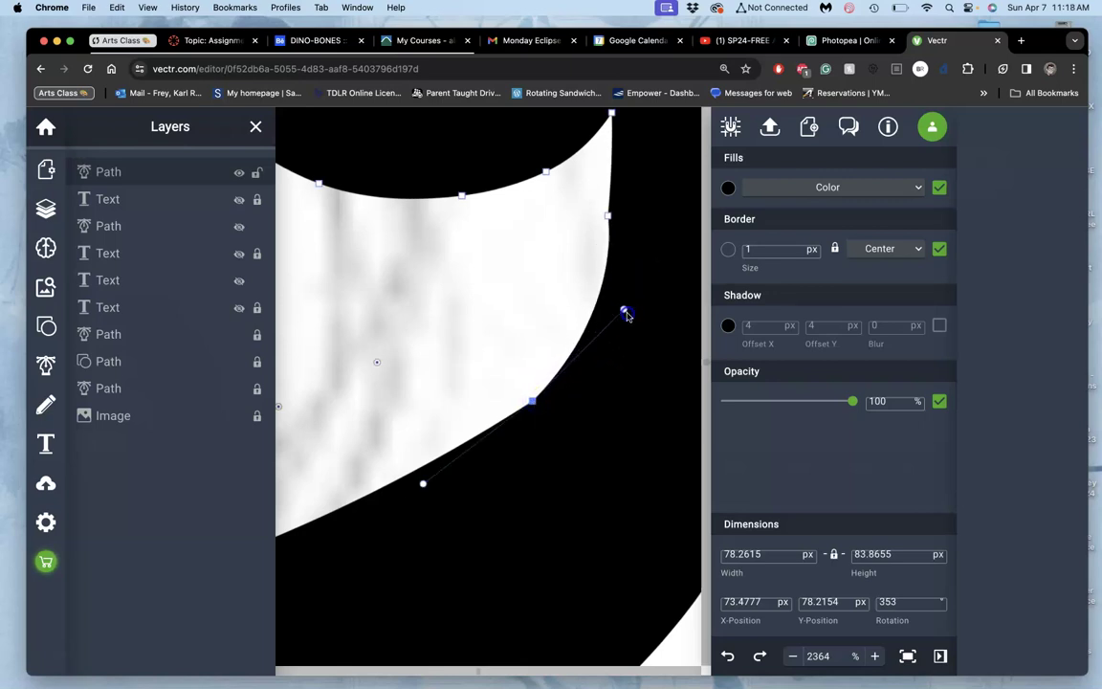
{"action": "left_click", "coordinate": [611, 217]}
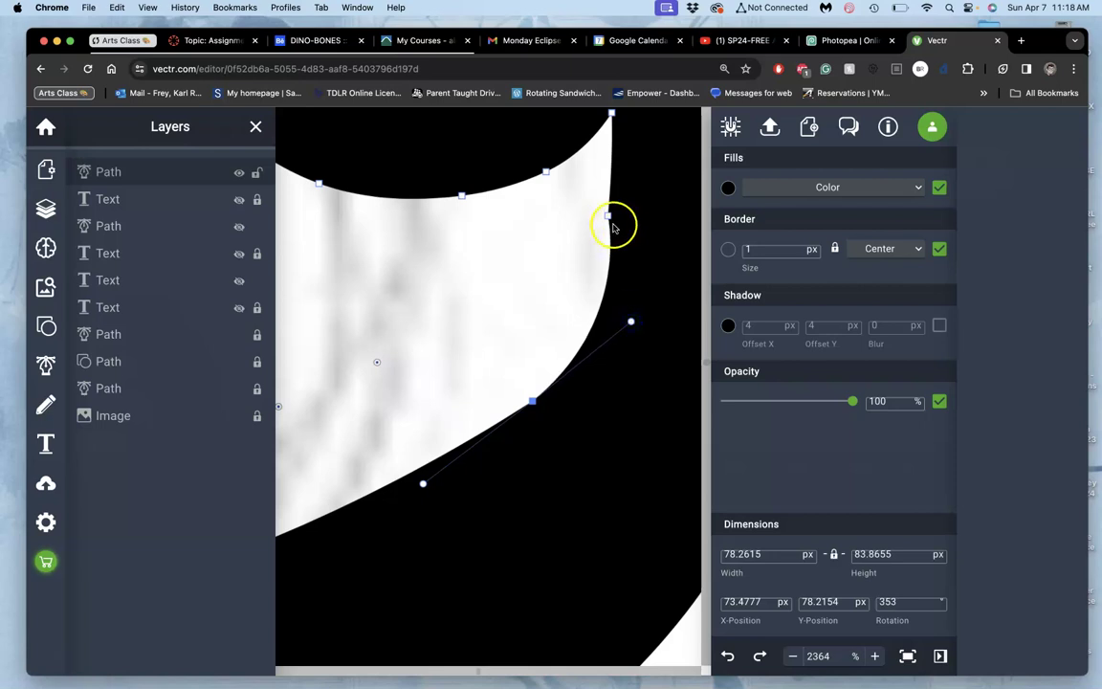
{"action": "key", "text": "Delete"}
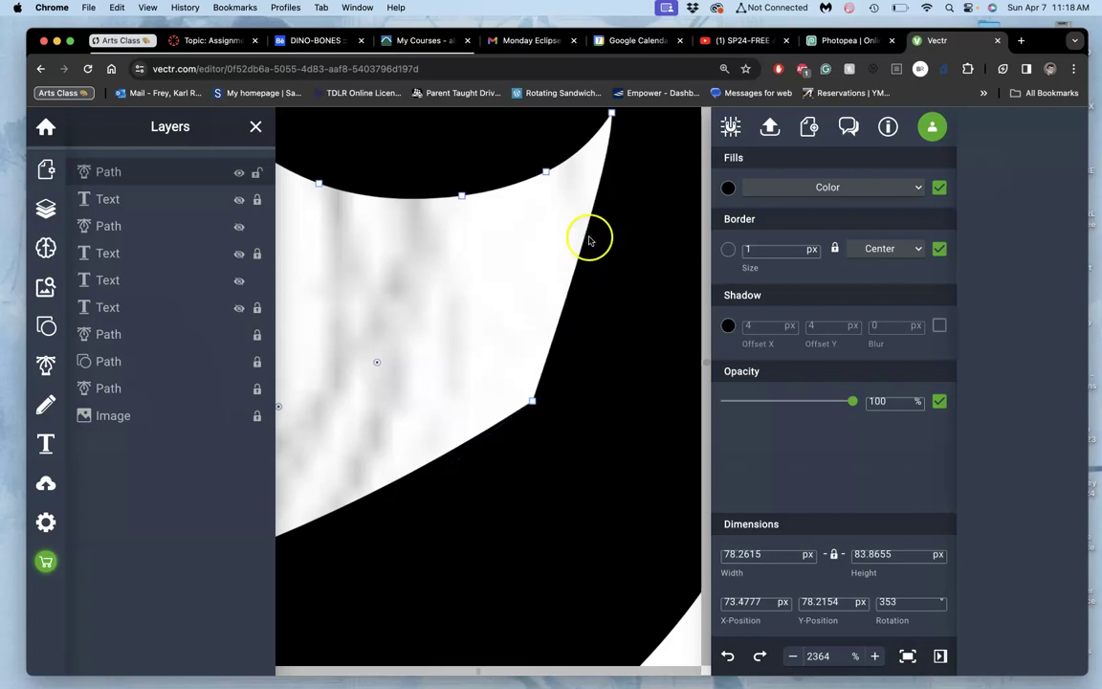
{"action": "left_click", "coordinate": [532, 402]}
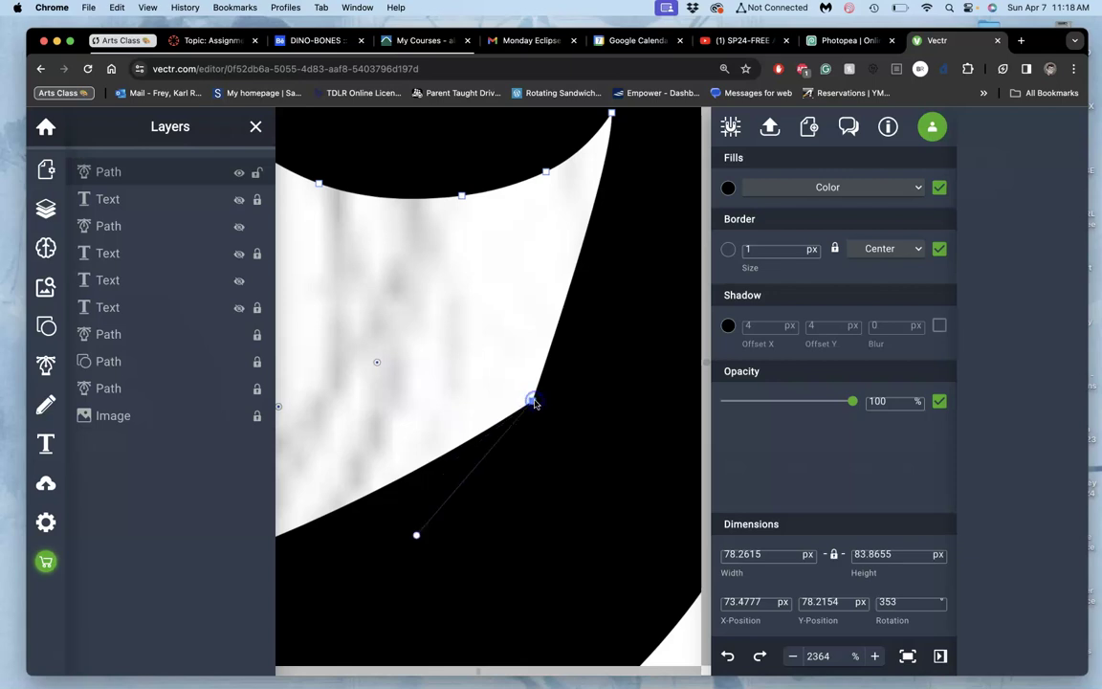
{"action": "mouse_move", "coordinate": [418, 535]}
{"action": "left_mouse_down"}
{"action": "mouse_move", "coordinate": [397, 538]}
{"action": "mouse_move", "coordinate": [577, 388]}
{"action": "left_mouse_up"}
{"action": "left_click_drag", "start_coordinate": [507, 444], "coordinate": [441, 371]}
- Try deleting an anchor on the g's tail, then undo to restore it
{"action": "scroll", "coordinate": [469, 490], "scroll_direction": "up", "scroll_amount": 2}
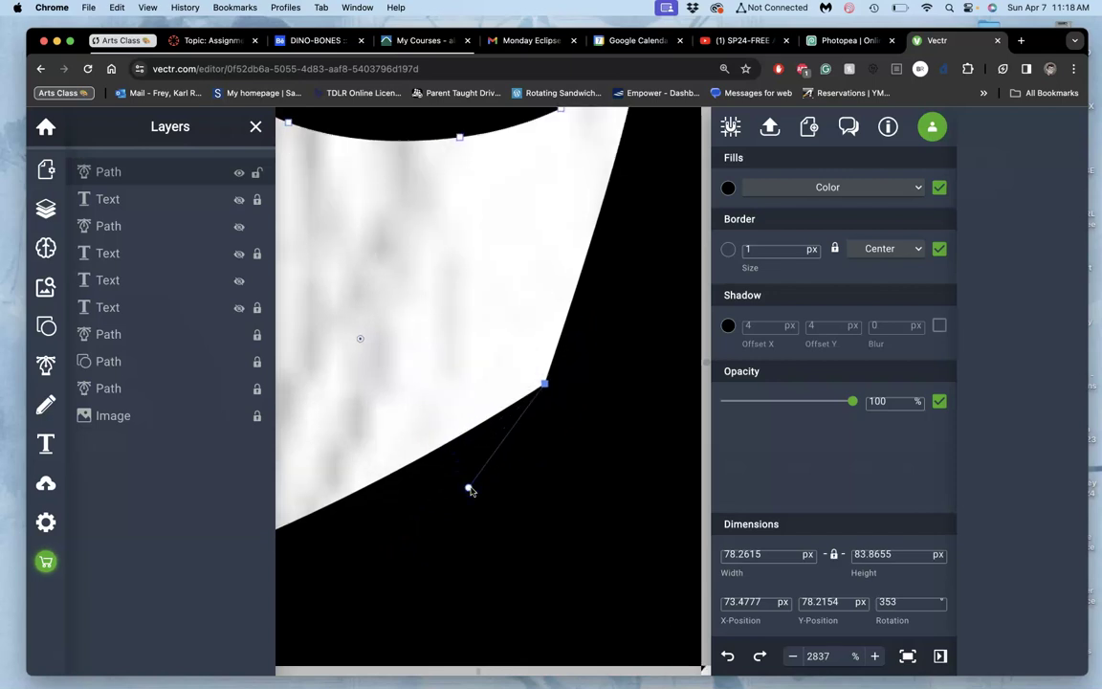
{"action": "scroll", "coordinate": [470, 490], "scroll_direction": "up", "scroll_amount": 2}
{"action": "scroll", "coordinate": [470, 490], "scroll_direction": "down", "scroll_amount": 2}
{"action": "scroll", "coordinate": [469, 490], "scroll_direction": "down", "scroll_amount": 3}
{"action": "scroll", "coordinate": [469, 490], "scroll_direction": "down", "scroll_amount": 2}
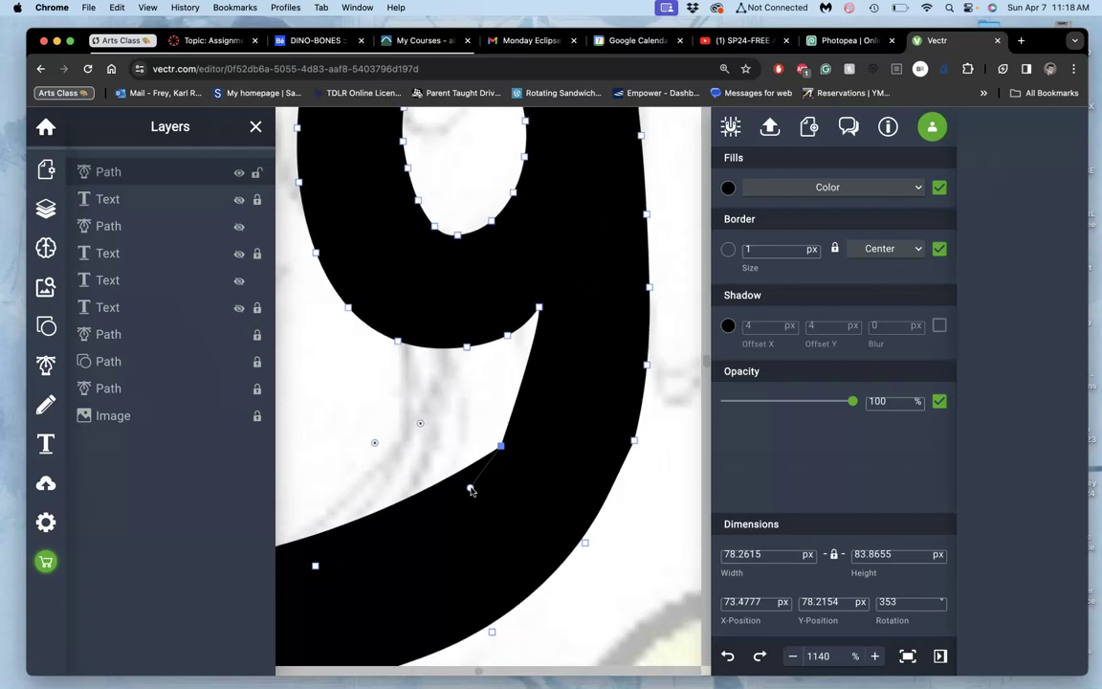
{"action": "scroll", "coordinate": [470, 490], "scroll_direction": "down", "scroll_amount": 2}
{"action": "scroll", "coordinate": [470, 490], "scroll_direction": "down", "scroll_amount": 2}
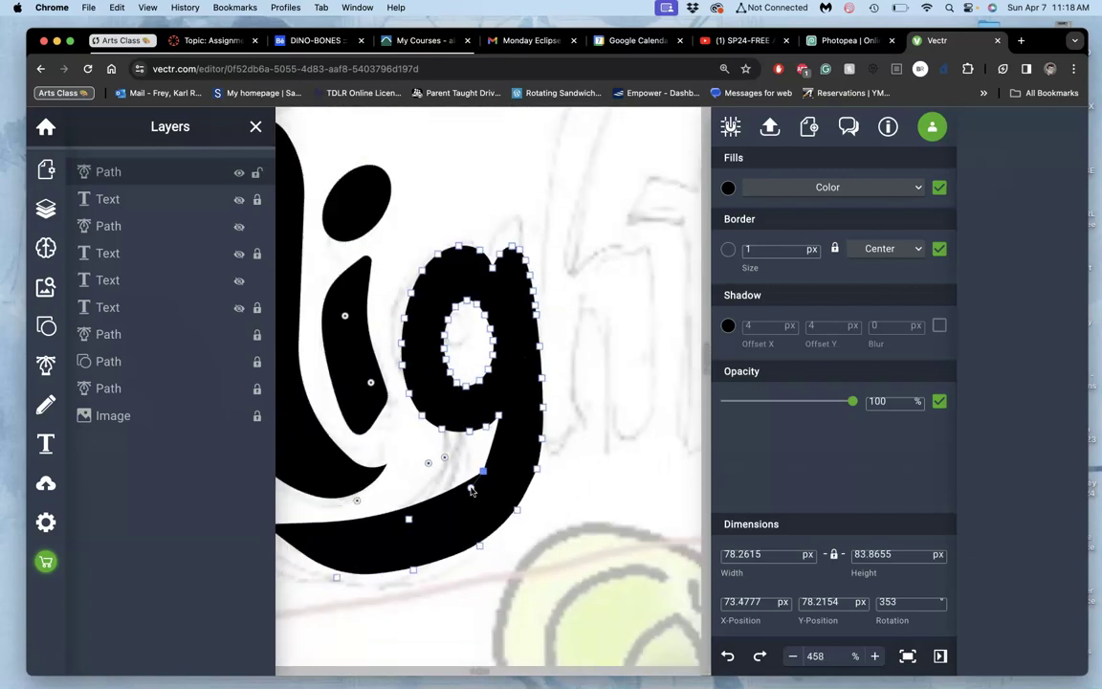
{"action": "key", "text": "BackSpace"}
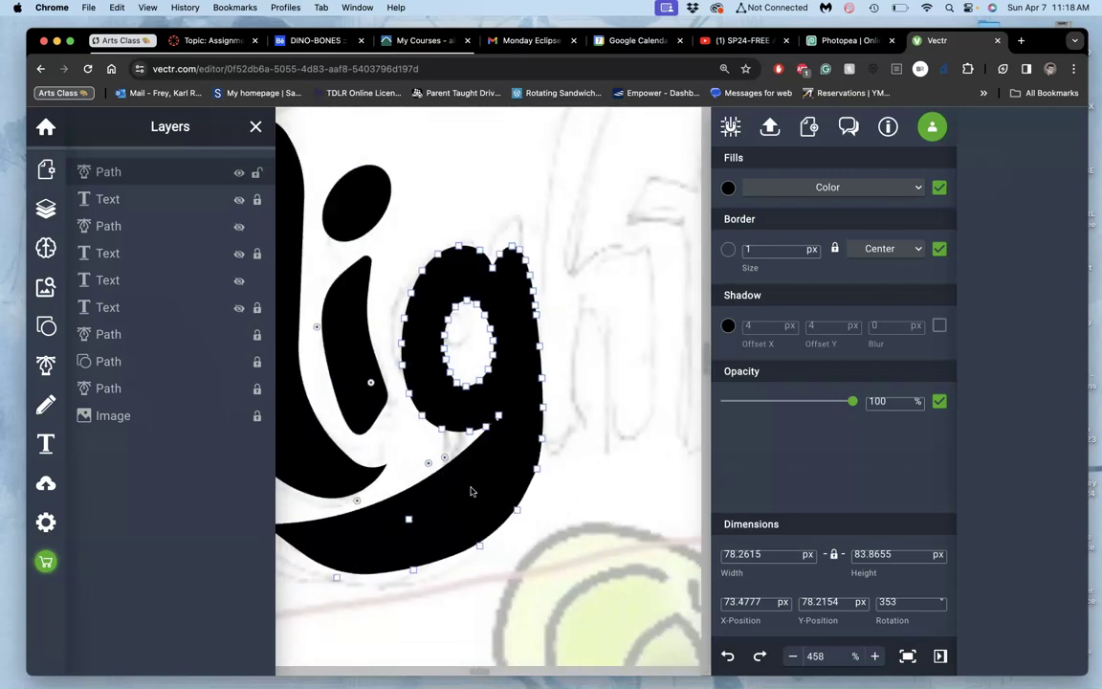
{"action": "key", "text": "ctrl+z"}
{"action": "scroll", "coordinate": [470, 490], "scroll_direction": "up", "scroll_amount": 2}
{"action": "scroll", "coordinate": [470, 488], "scroll_direction": "up", "scroll_amount": 2}
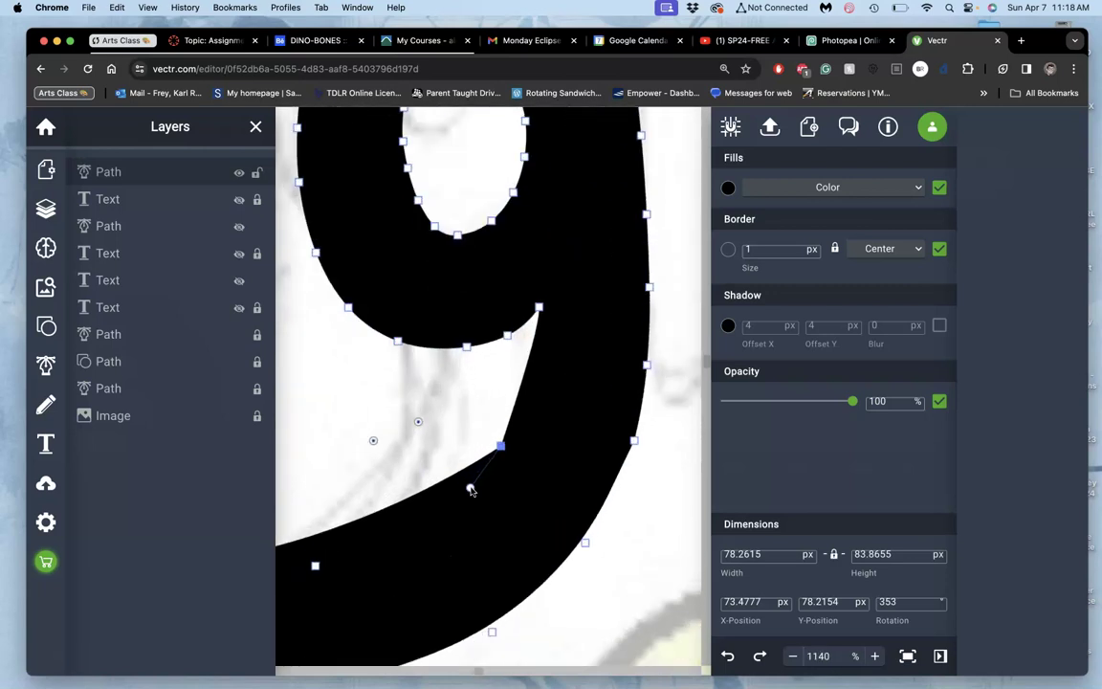
- Reposition the inner tail anchor and its handle to straighten the g's inner tail edge
{"action": "left_click_drag", "start_coordinate": [455, 413], "coordinate": [473, 440]}
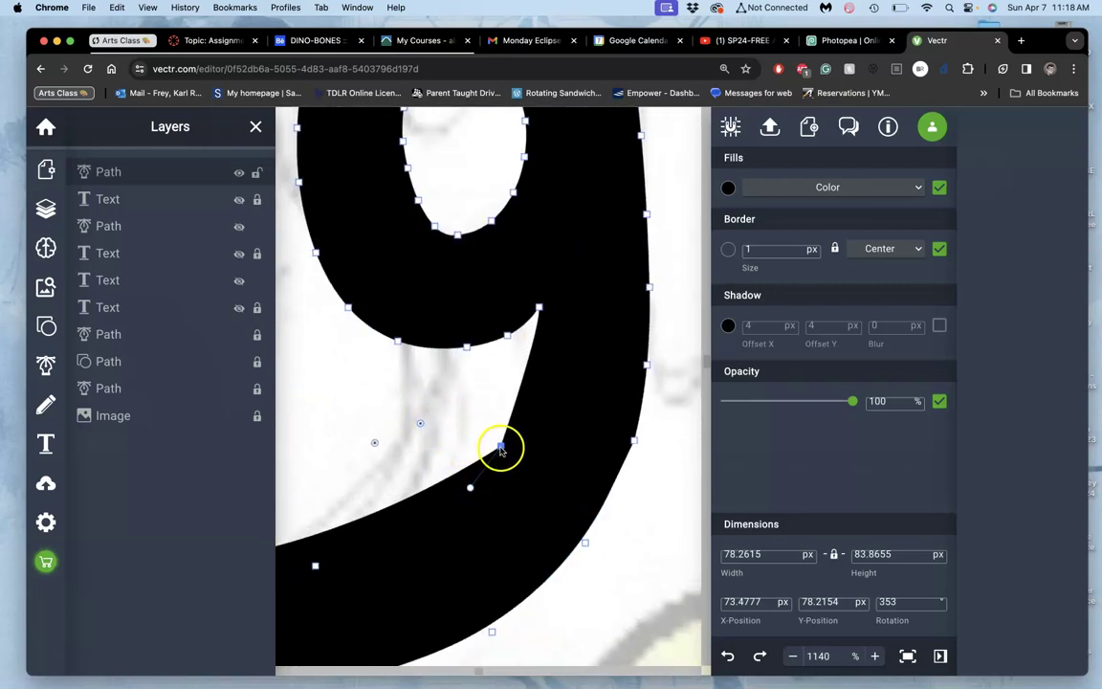
{"action": "left_click_drag", "start_coordinate": [501, 448], "coordinate": [518, 414]}
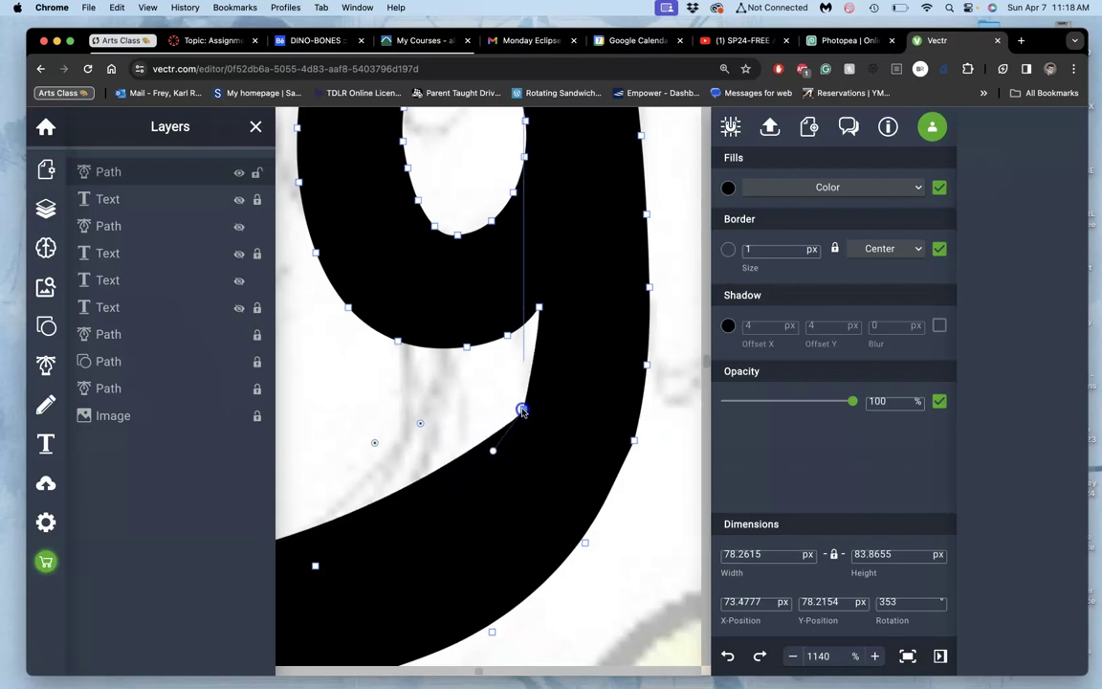
{"action": "left_click", "coordinate": [499, 450]}
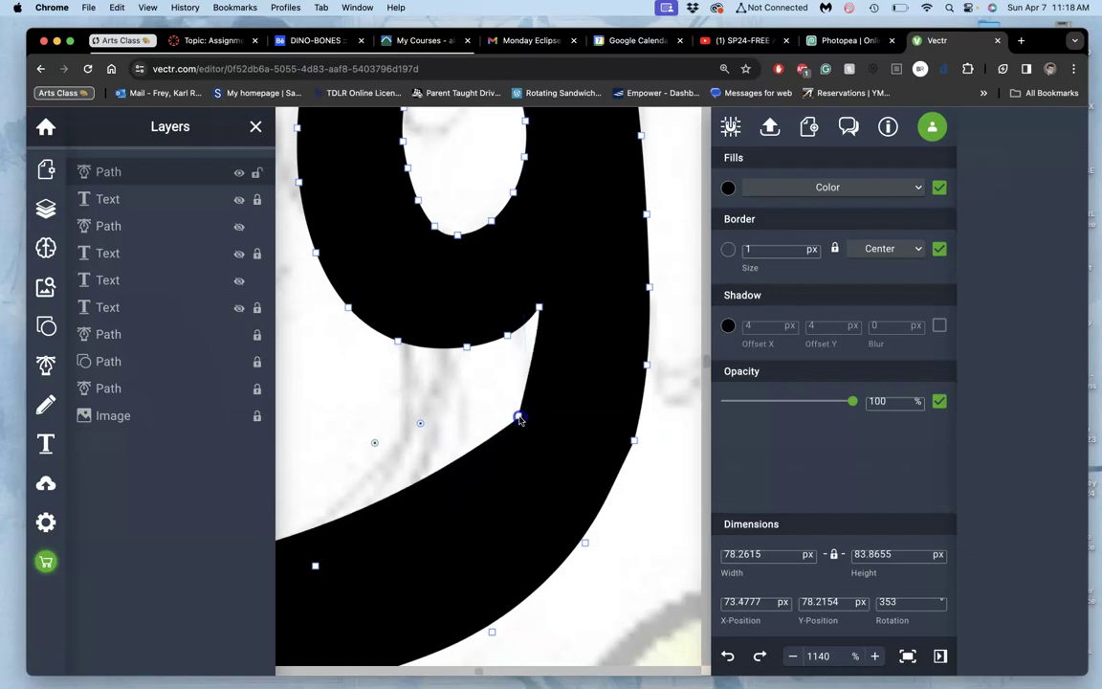
{"action": "left_click", "coordinate": [518, 418]}
{"action": "left_click", "coordinate": [509, 411]}
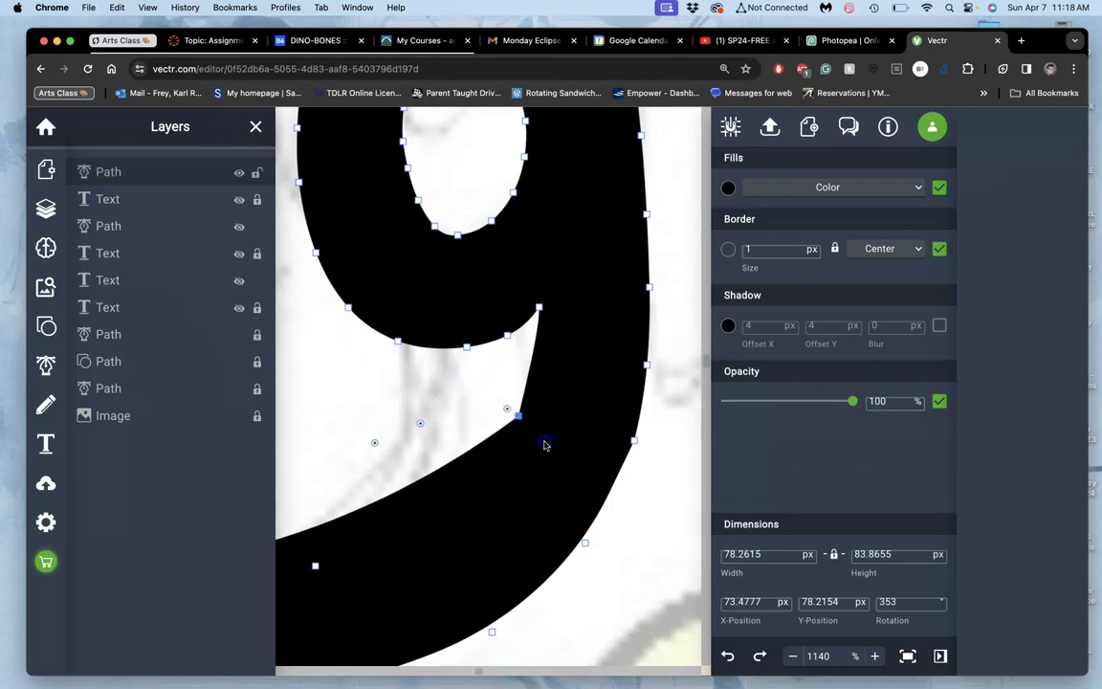
{"action": "left_click", "coordinate": [515, 421]}
{"action": "left_click", "coordinate": [503, 392]}
{"action": "left_click_drag", "start_coordinate": [502, 392], "coordinate": [519, 418]}
{"action": "mouse_move", "coordinate": [443, 408]}
{"action": "left_mouse_down"}
{"action": "mouse_move", "coordinate": [483, 450]}
{"action": "mouse_move", "coordinate": [476, 455]}
{"action": "left_mouse_up"}
- Straighten the segment below the top inner anchor and adjust the g tail's lower curve
{"action": "left_click", "coordinate": [535, 314]}
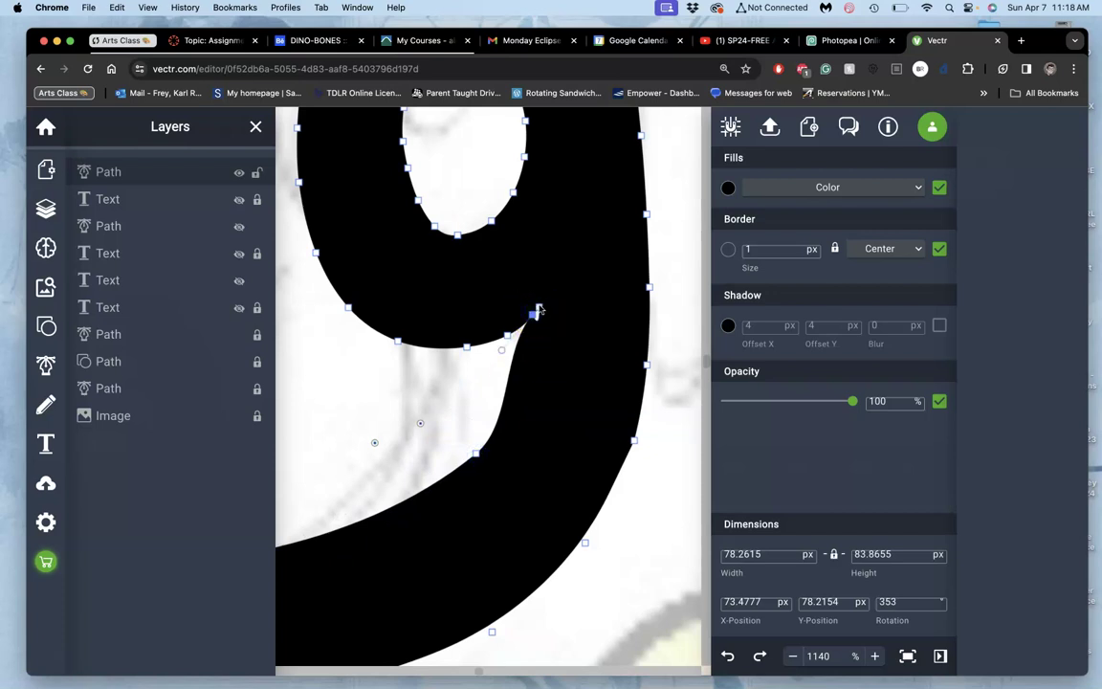
{"action": "left_click_drag", "start_coordinate": [539, 309], "coordinate": [479, 454]}
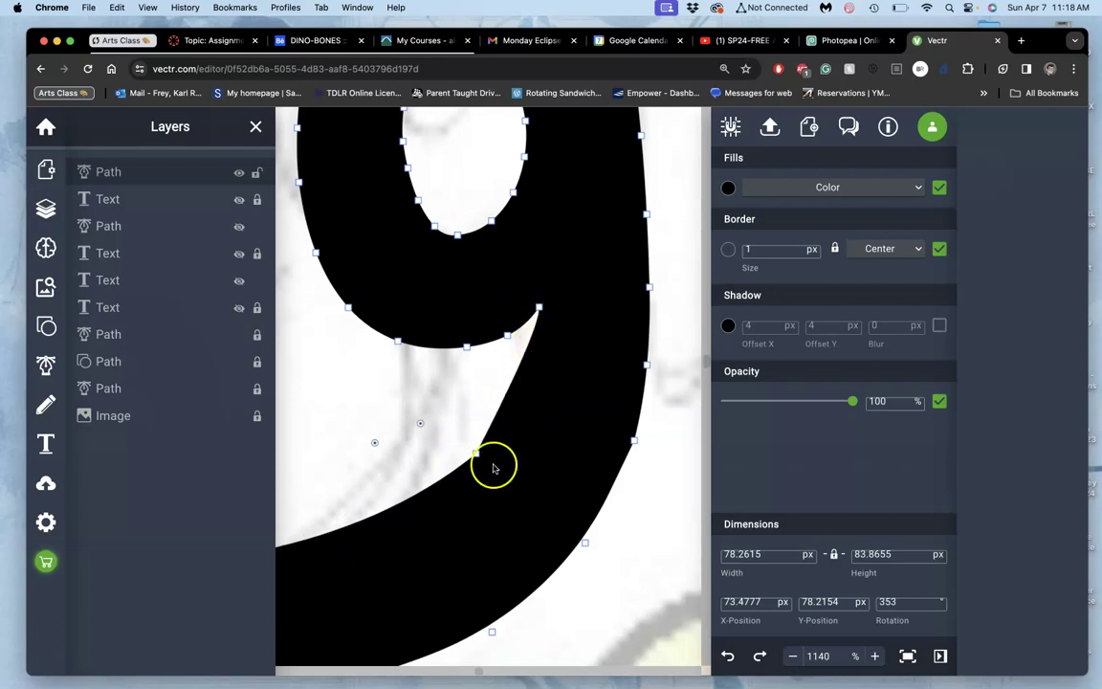
{"action": "mouse_move", "coordinate": [343, 562]}
{"action": "left_mouse_down"}
{"action": "mouse_move", "coordinate": [351, 599]}
{"action": "mouse_move", "coordinate": [384, 583]}
{"action": "left_mouse_up"}
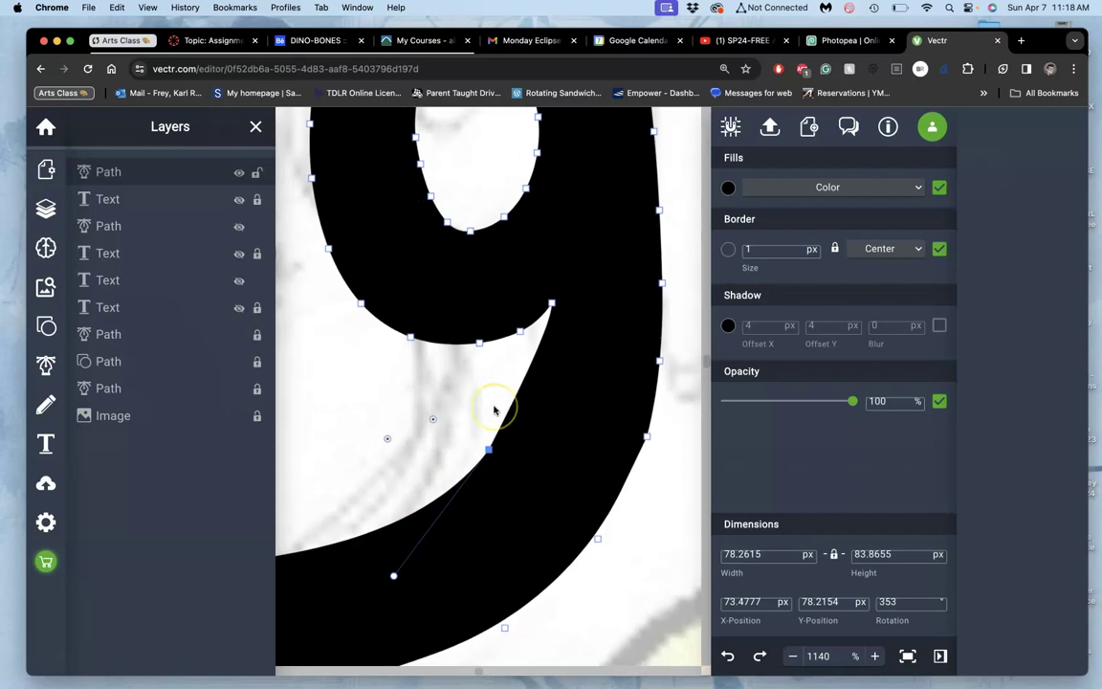
{"action": "scroll", "coordinate": [492, 401], "scroll_direction": "down", "scroll_amount": 3}
{"action": "scroll", "coordinate": [494, 410], "scroll_direction": "down", "scroll_amount": 3}
{"action": "scroll", "coordinate": [495, 410], "scroll_direction": "down", "scroll_amount": 1}
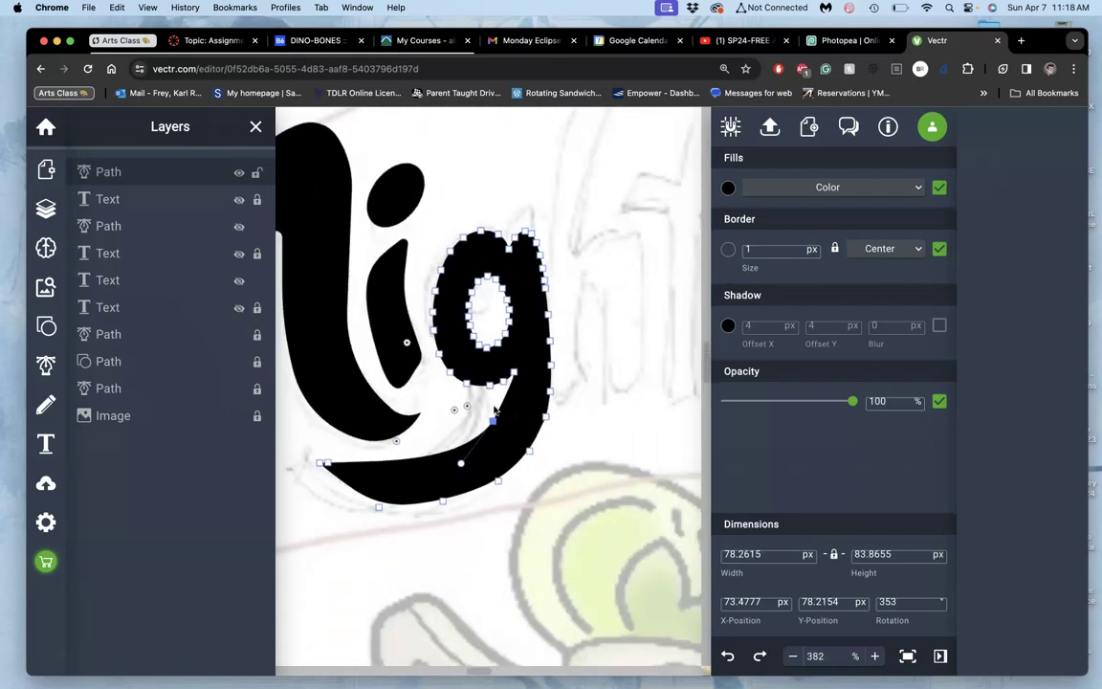
{"action": "left_click", "coordinate": [588, 412]}
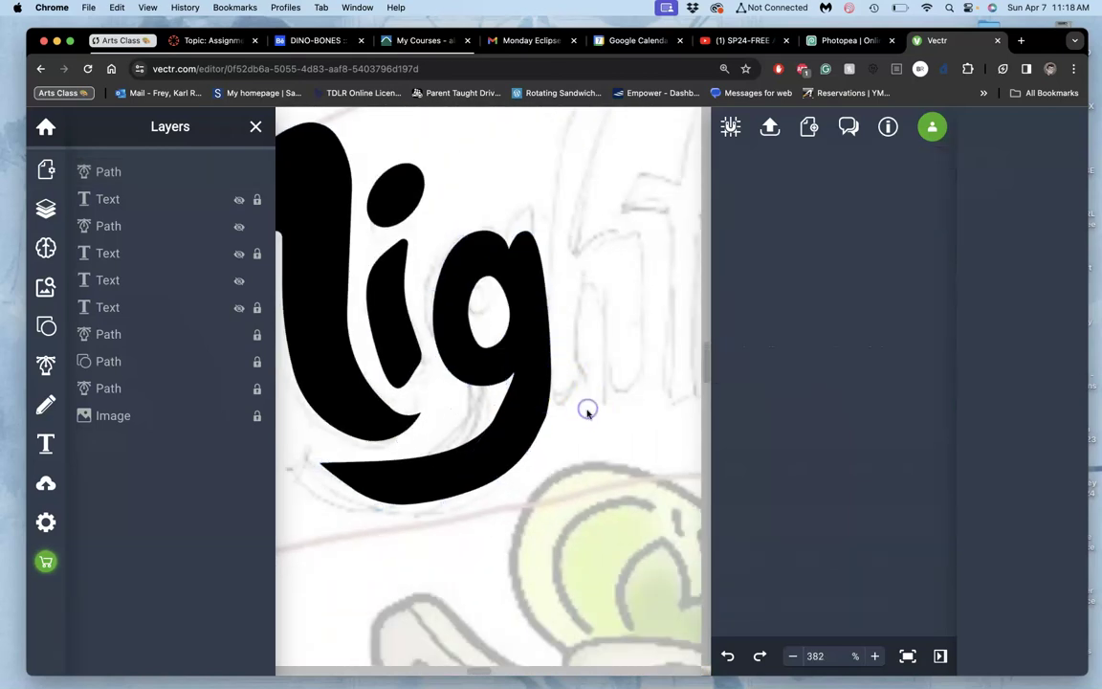
{"action": "left_click", "coordinate": [526, 415]}
{"action": "scroll", "coordinate": [520, 409], "scroll_direction": "up", "scroll_amount": 2}
{"action": "scroll", "coordinate": [520, 408], "scroll_direction": "up", "scroll_amount": 3}
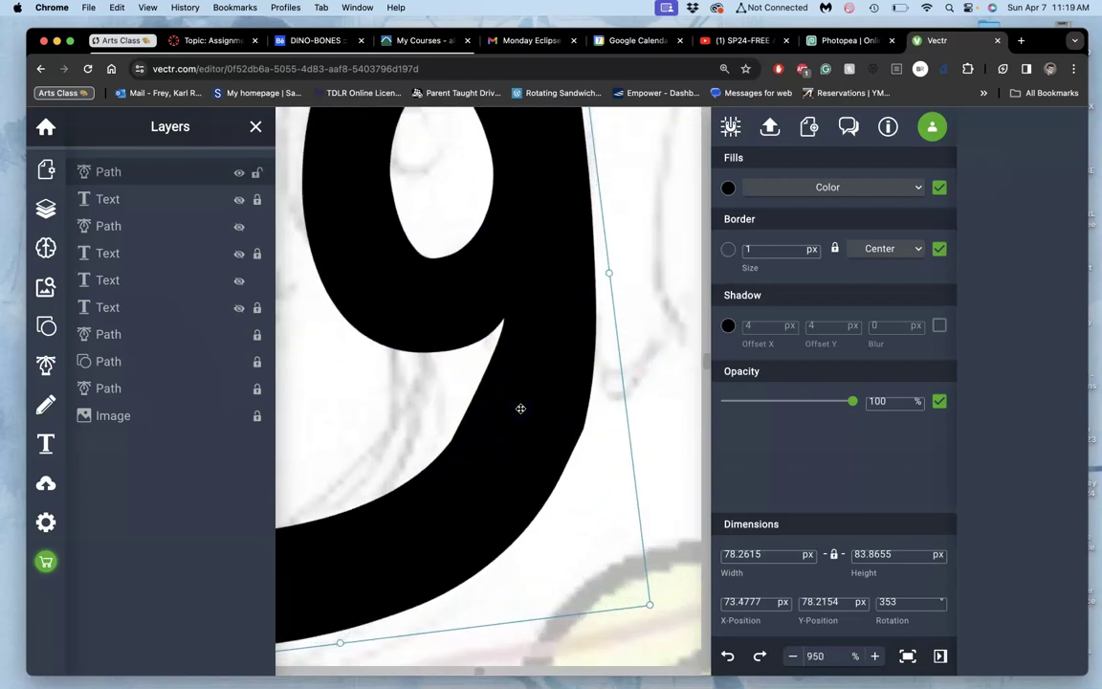
{"action": "scroll", "coordinate": [521, 408], "scroll_direction": "up", "scroll_amount": 2}
{"action": "double_click", "coordinate": [520, 408]}
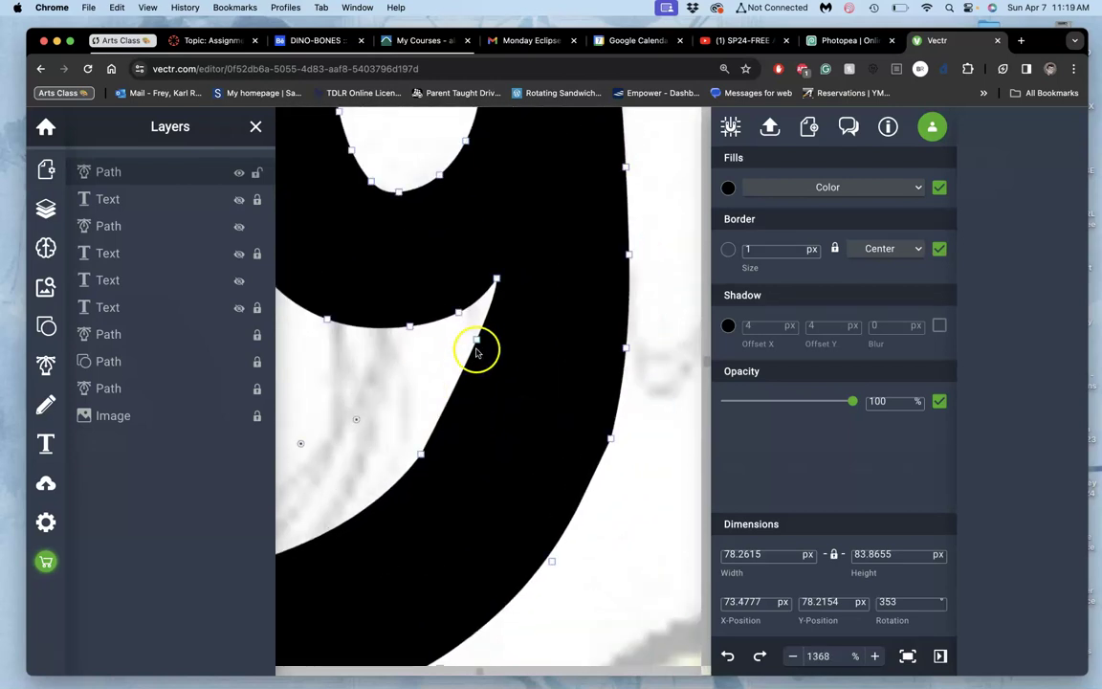
- Add an anchor on the g's inner tail edge and bend it into a concave down-left arc
{"action": "left_click", "coordinate": [460, 375]}
{"action": "key", "text": "ctrl+z"}
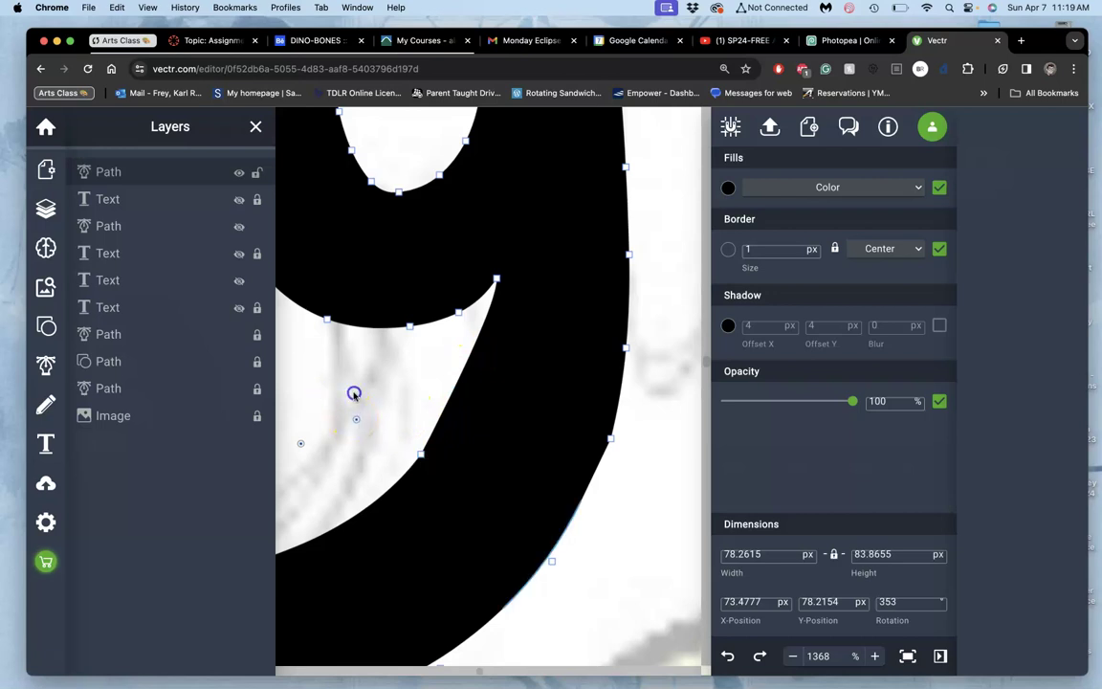
{"action": "left_click_drag", "start_coordinate": [421, 438], "coordinate": [332, 354]}
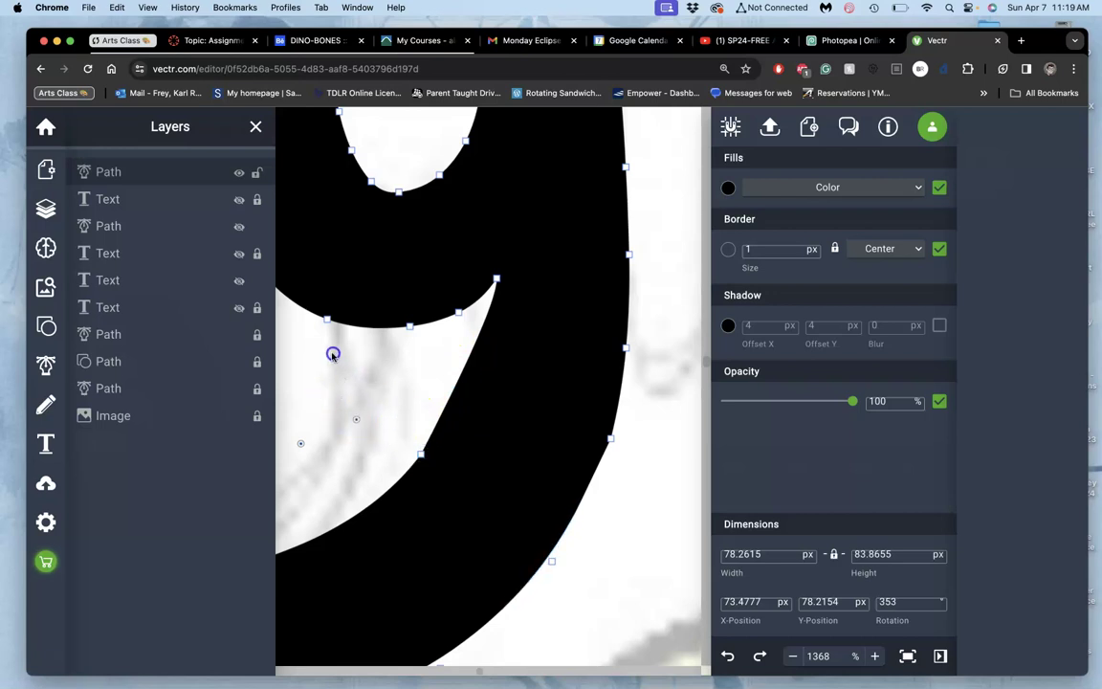
{"action": "left_click_drag", "start_coordinate": [460, 378], "coordinate": [482, 382]}
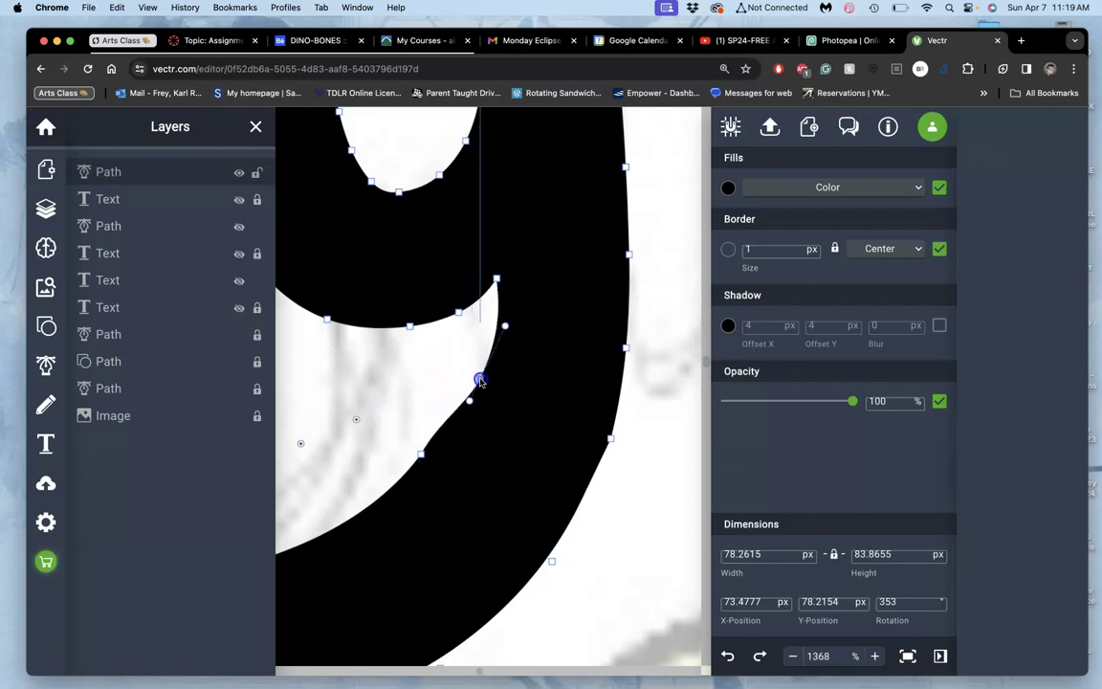
{"action": "left_click_drag", "start_coordinate": [448, 423], "coordinate": [422, 457]}
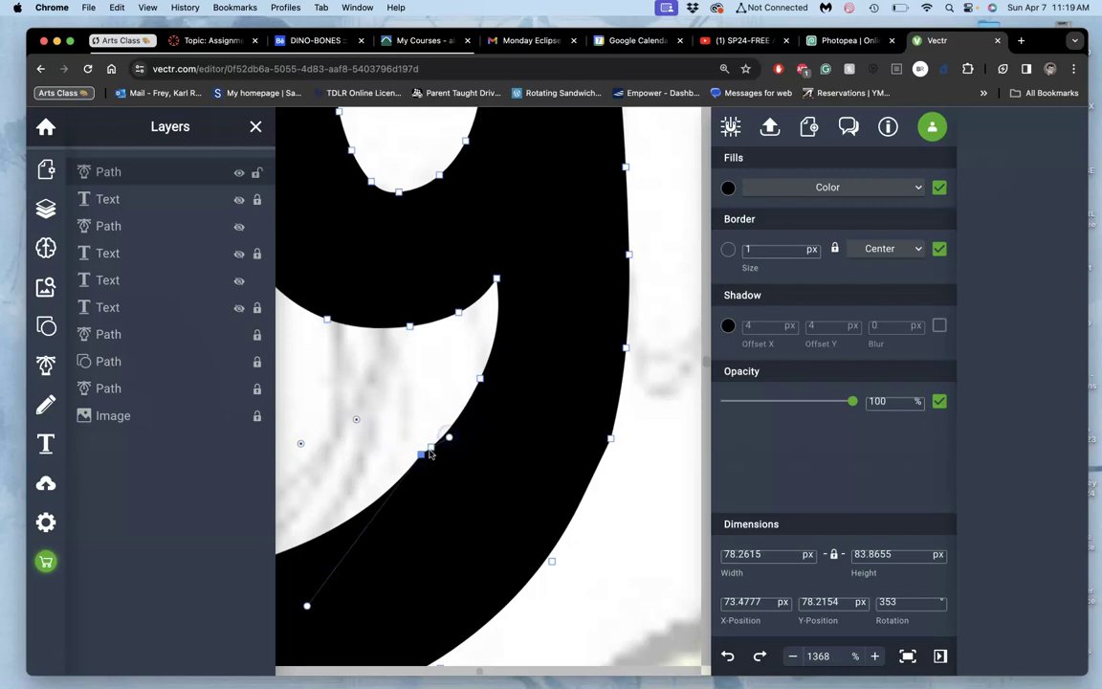
{"action": "mouse_move", "coordinate": [426, 457]}
{"action": "left_mouse_down"}
{"action": "mouse_move", "coordinate": [341, 588]}
{"action": "mouse_move", "coordinate": [426, 463]}
{"action": "left_mouse_up"}
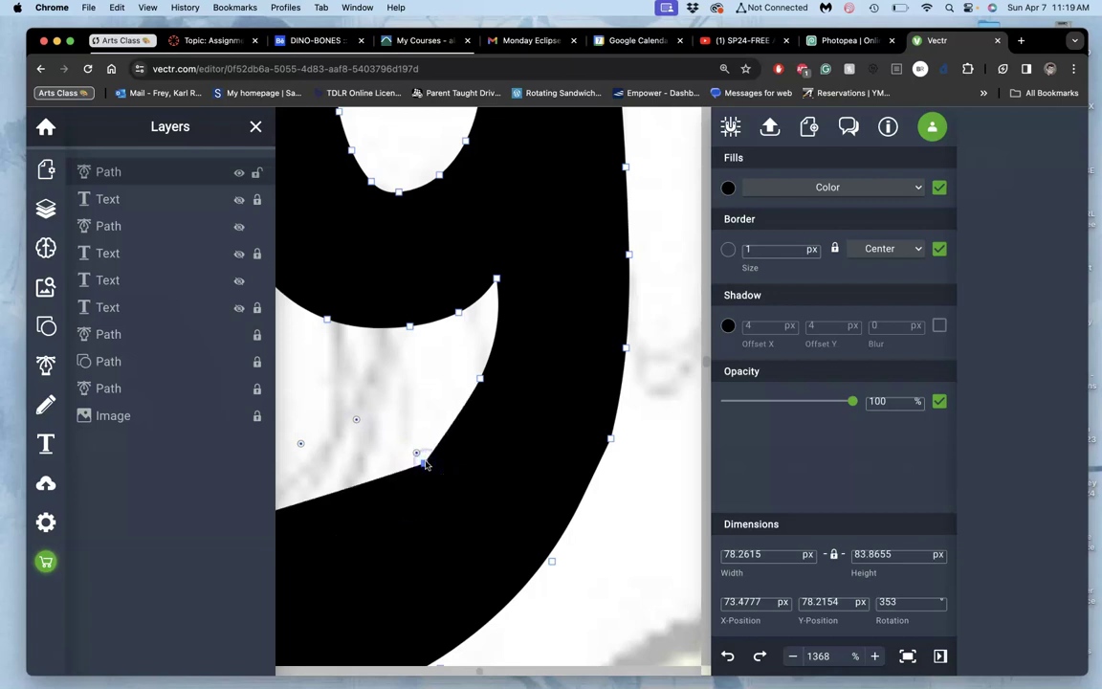
{"action": "left_click_drag", "start_coordinate": [417, 452], "coordinate": [333, 323]}
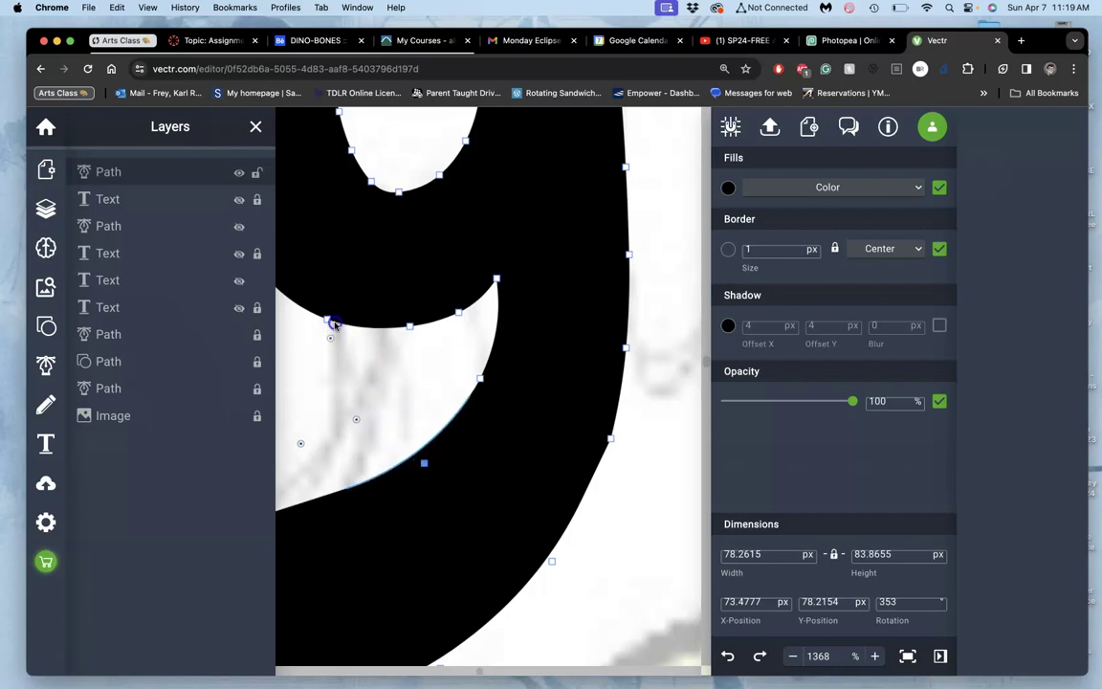
{"action": "left_click", "coordinate": [418, 393]}
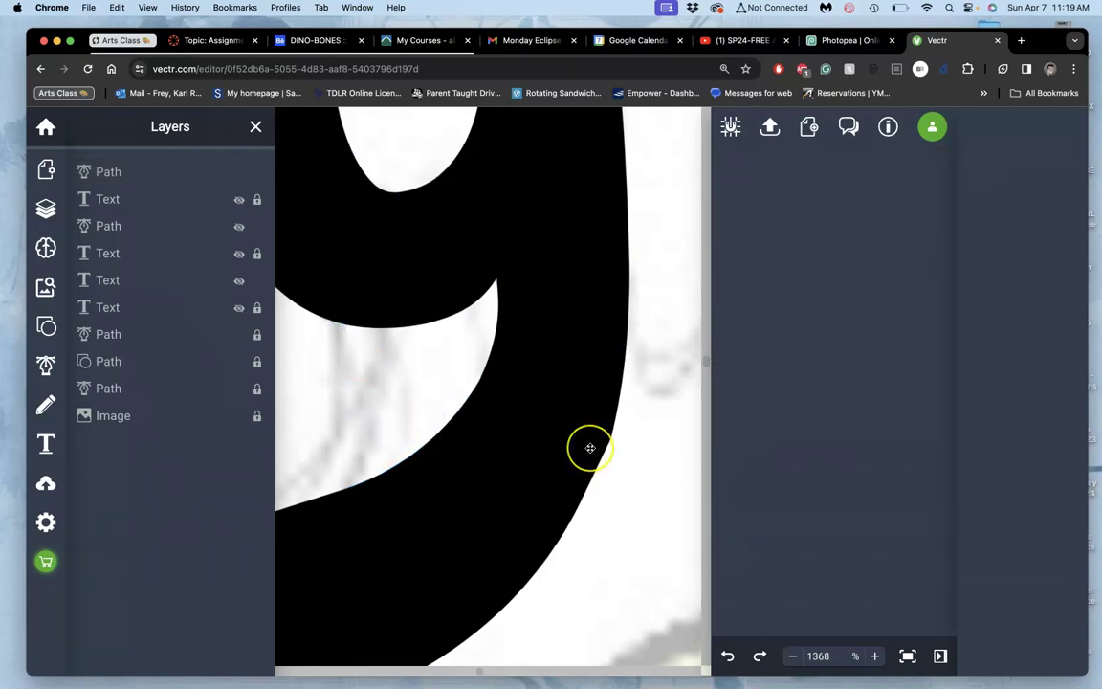
- Add a node on the g tail's bottom edge, nudge it right, and smooth the curve there
{"action": "scroll", "coordinate": [590, 447], "scroll_direction": "down", "scroll_amount": 5}
{"action": "scroll", "coordinate": [591, 448], "scroll_direction": "down", "scroll_amount": 3}
{"action": "scroll", "coordinate": [590, 448], "scroll_direction": "down", "scroll_amount": 3}
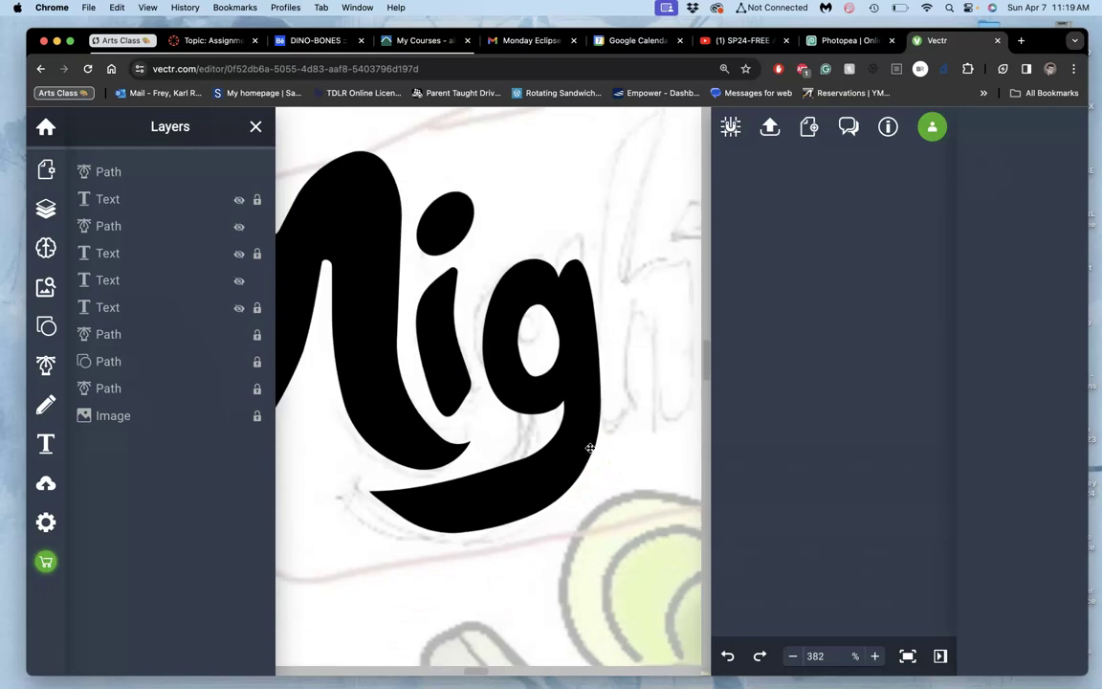
{"action": "left_click", "coordinate": [527, 473]}
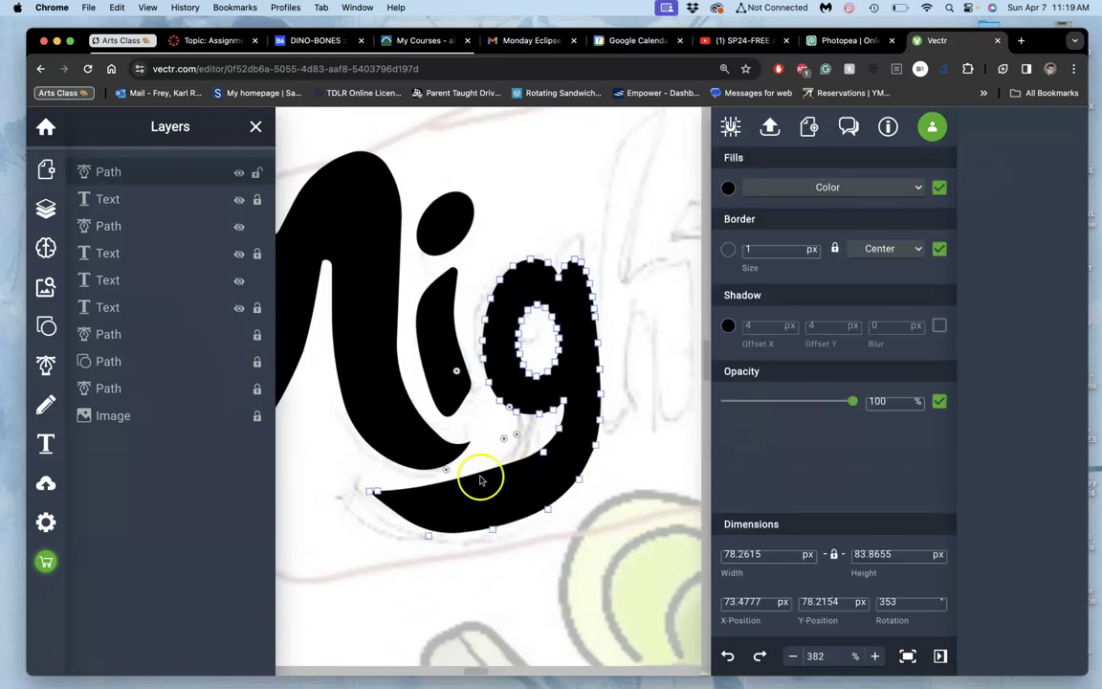
{"action": "left_click", "coordinate": [478, 489]}
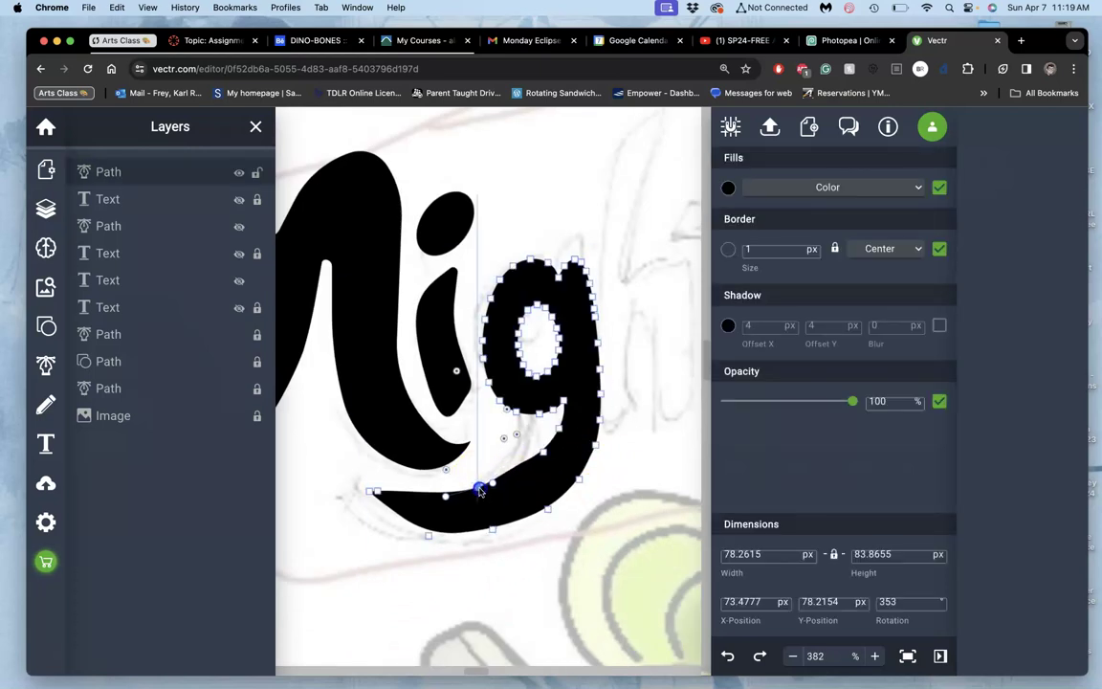
{"action": "left_click_drag", "start_coordinate": [480, 490], "coordinate": [485, 487]}
{"action": "left_click", "coordinate": [486, 487]}
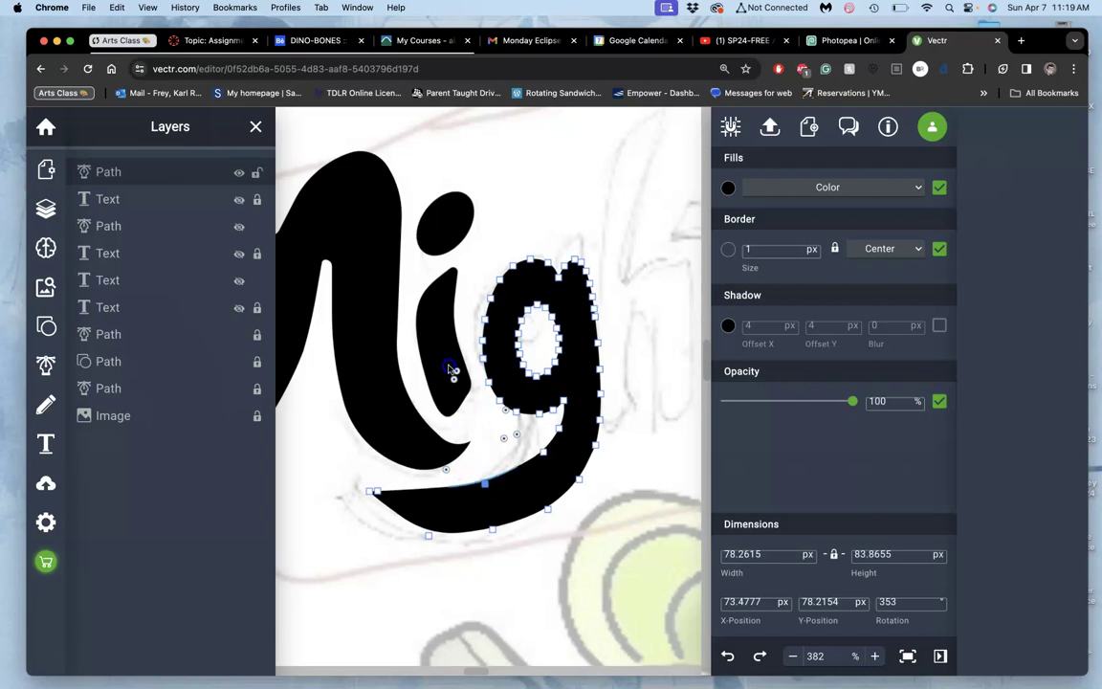
{"action": "left_click", "coordinate": [496, 430]}
- Show the hidden ghtHawks text and move it down beside Nig
{"action": "scroll", "coordinate": [622, 517], "scroll_direction": "right", "scroll_amount": 2}
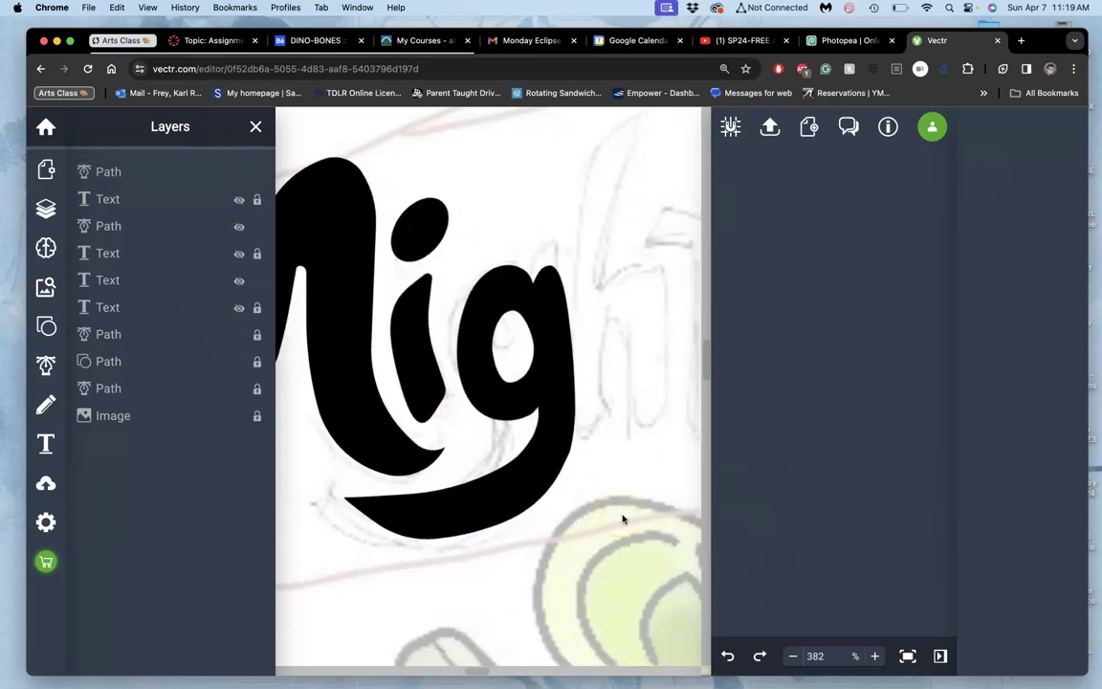
{"action": "scroll", "coordinate": [622, 518], "scroll_direction": "right", "scroll_amount": 2}
{"action": "scroll", "coordinate": [622, 518], "scroll_direction": "down", "scroll_amount": 3}
{"action": "scroll", "coordinate": [622, 519], "scroll_direction": "down", "scroll_amount": 3}
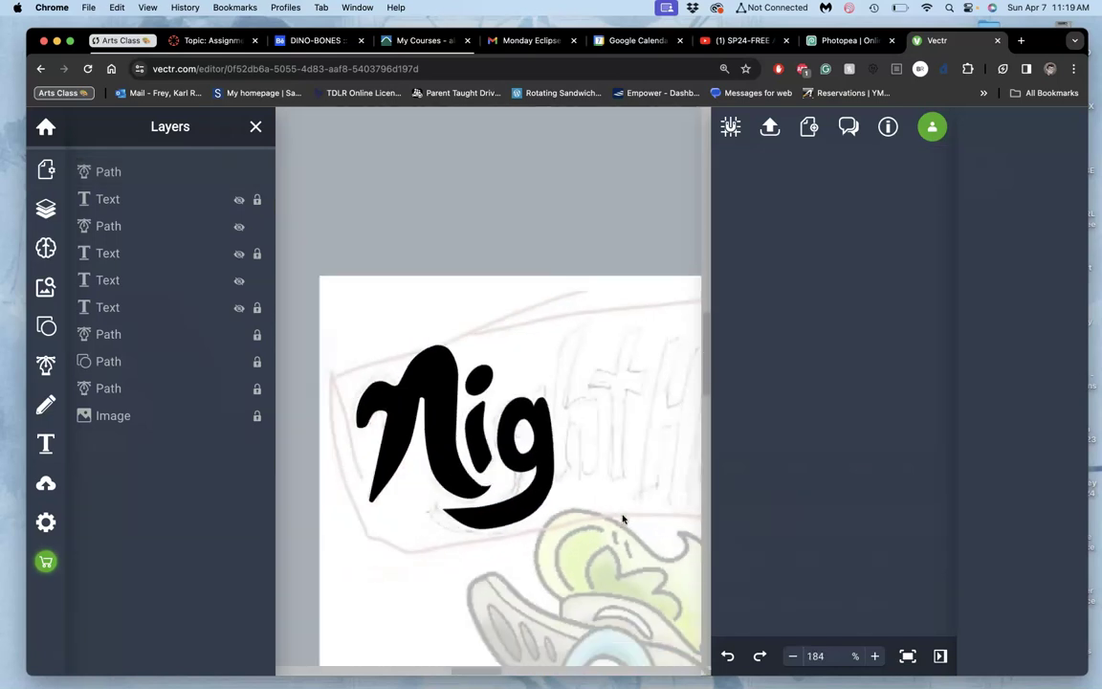
{"action": "scroll", "coordinate": [622, 519], "scroll_direction": "down", "scroll_amount": 5}
{"action": "scroll", "coordinate": [622, 518], "scroll_direction": "right", "scroll_amount": 2}
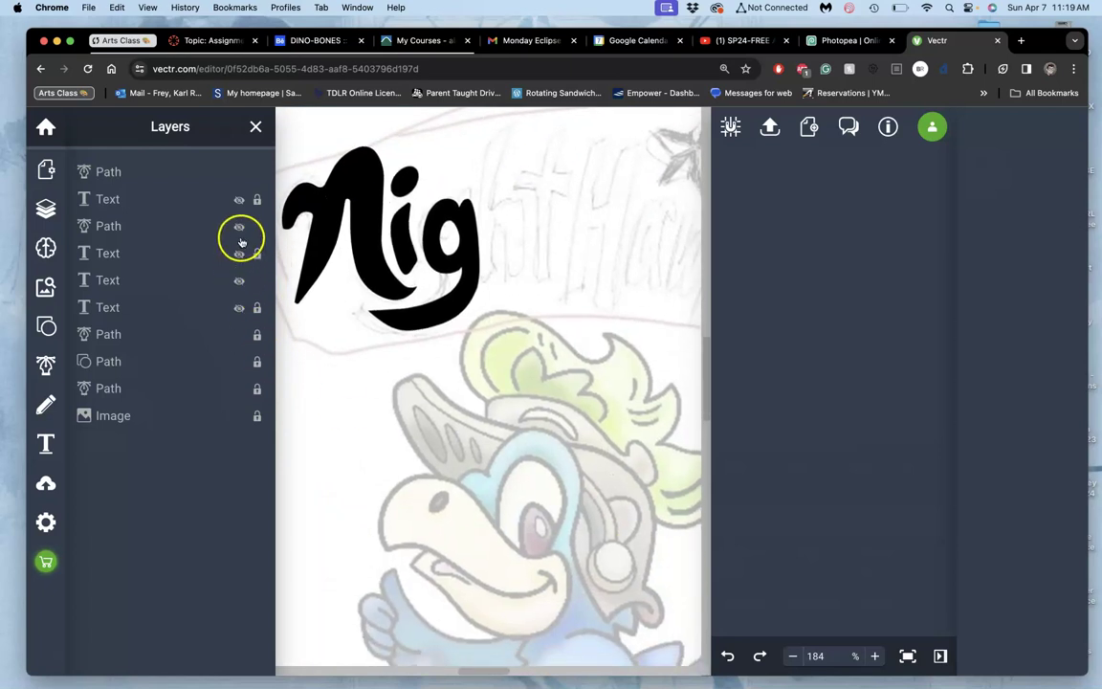
{"action": "mouse_move", "coordinate": [163, 280]}
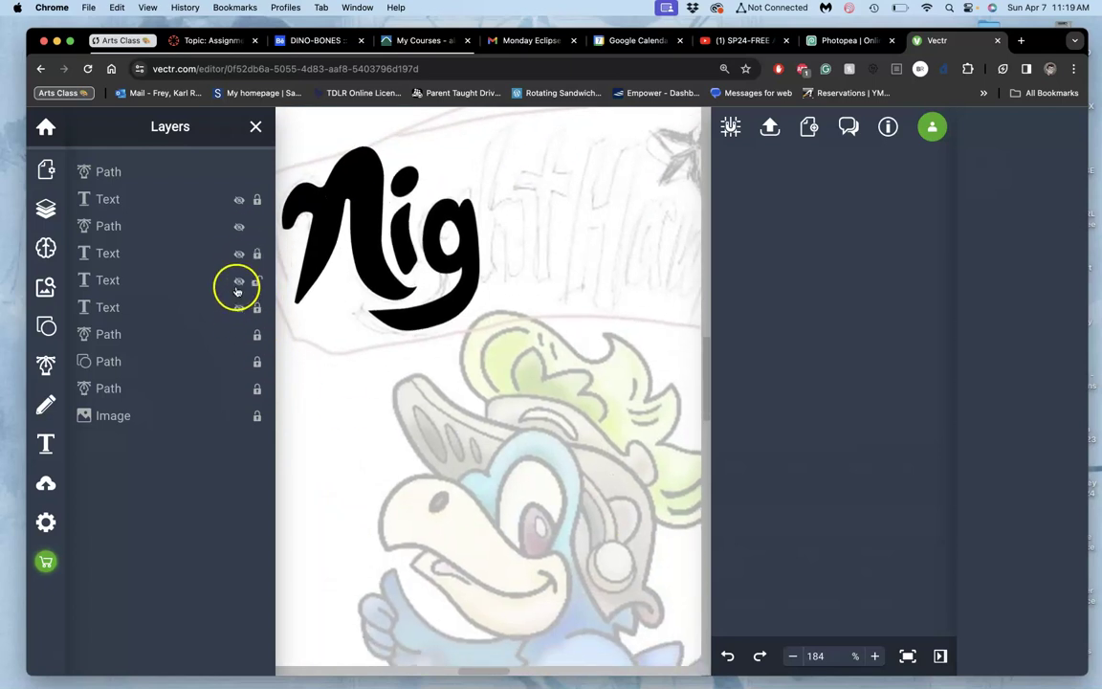
{"action": "left_click", "coordinate": [240, 281]}
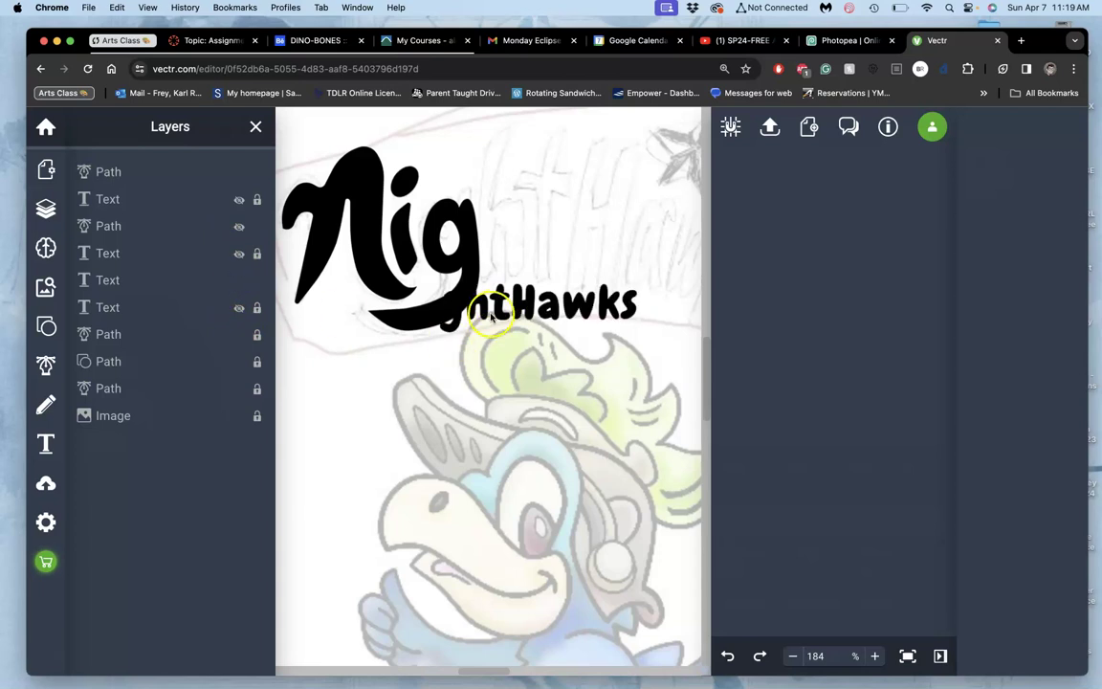
{"action": "mouse_move", "coordinate": [502, 314]}
{"action": "left_mouse_down"}
{"action": "mouse_move", "coordinate": [517, 376]}
{"action": "mouse_move", "coordinate": [528, 345]}
{"action": "left_mouse_up"}
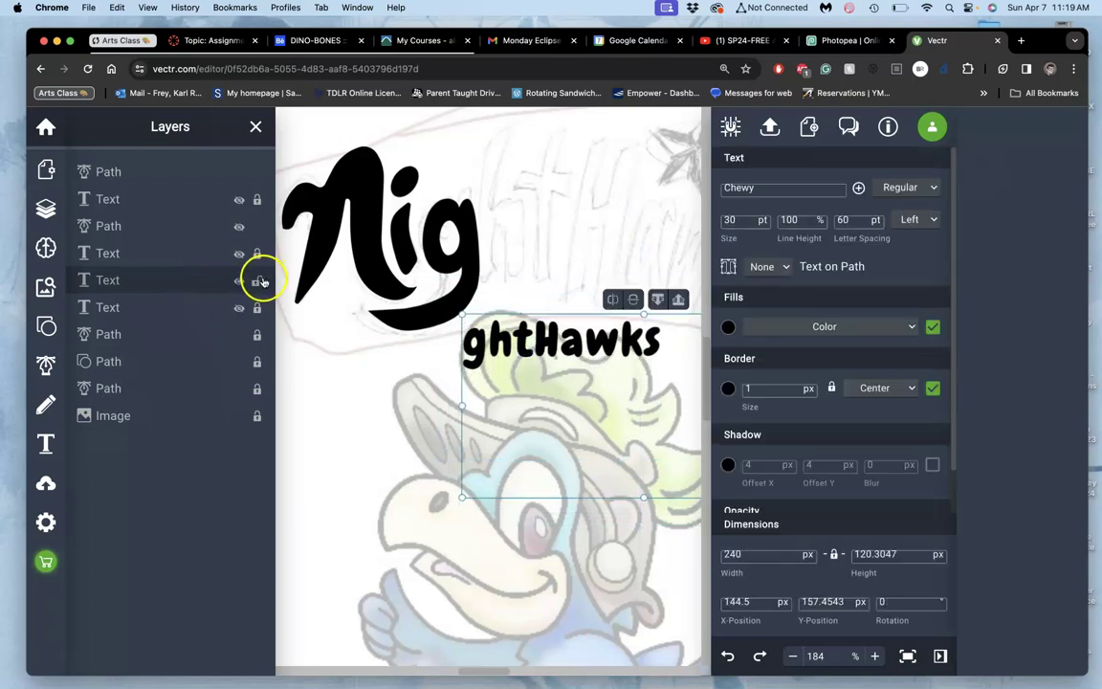
- Toggle the other ghtHawks text layers on and off to compare versions, leaving the top text shown
{"action": "left_click", "coordinate": [239, 308]}
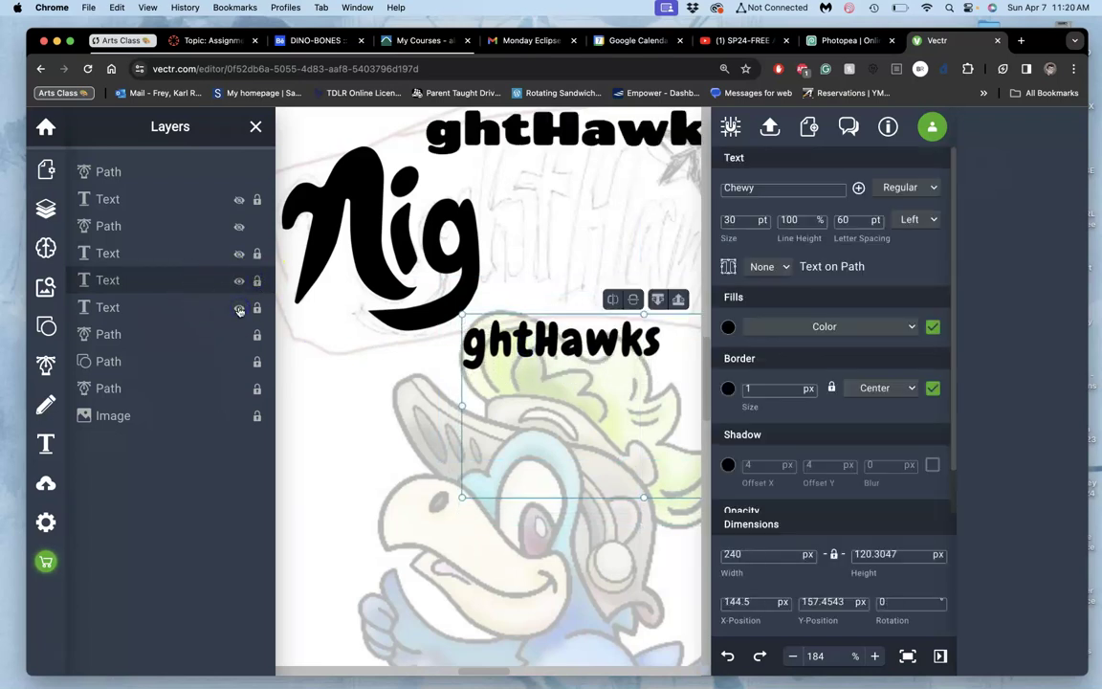
{"action": "left_click", "coordinate": [239, 308]}
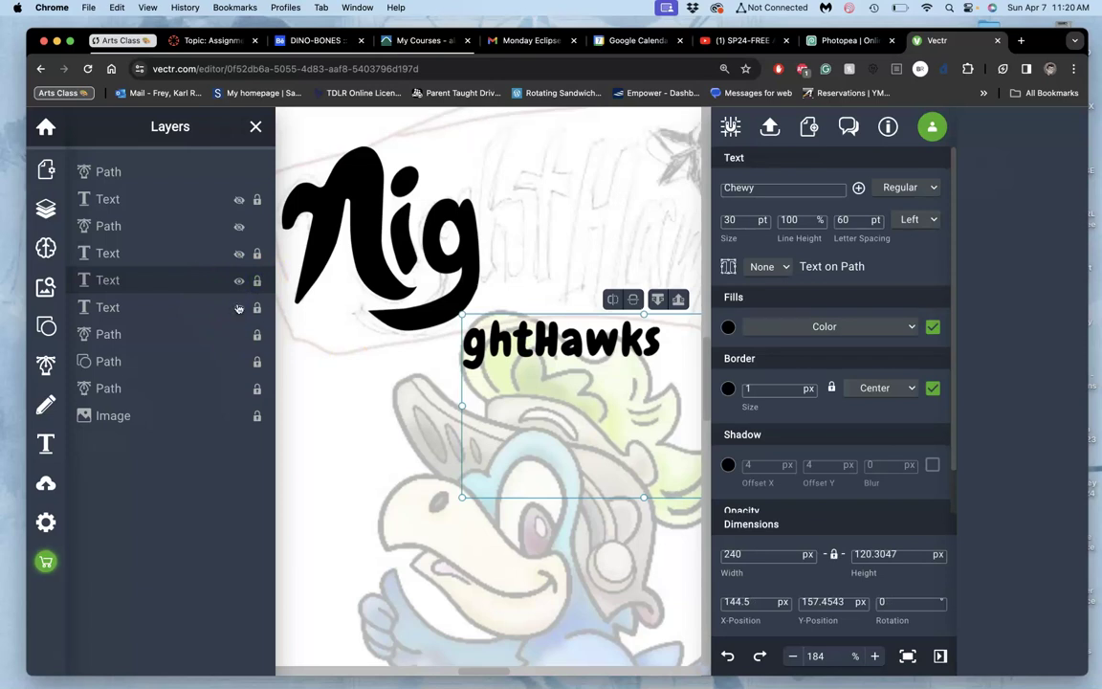
{"action": "left_click", "coordinate": [239, 309]}
{"action": "left_click", "coordinate": [240, 308]}
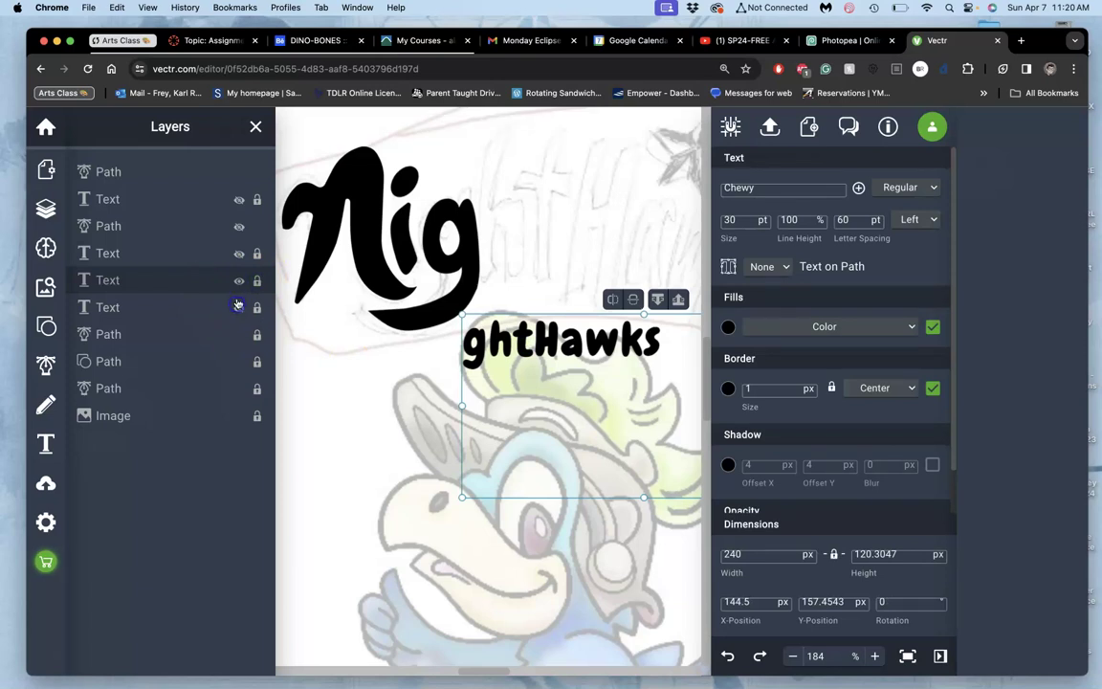
{"action": "left_click", "coordinate": [239, 202]}
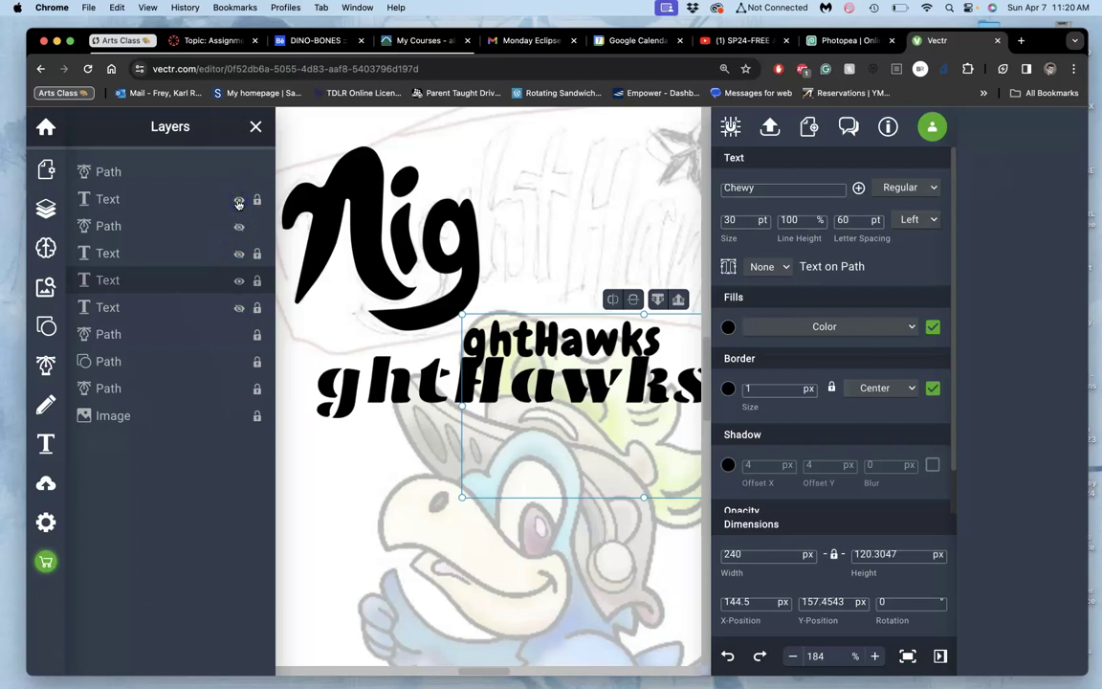
{"action": "left_click", "coordinate": [239, 202]}
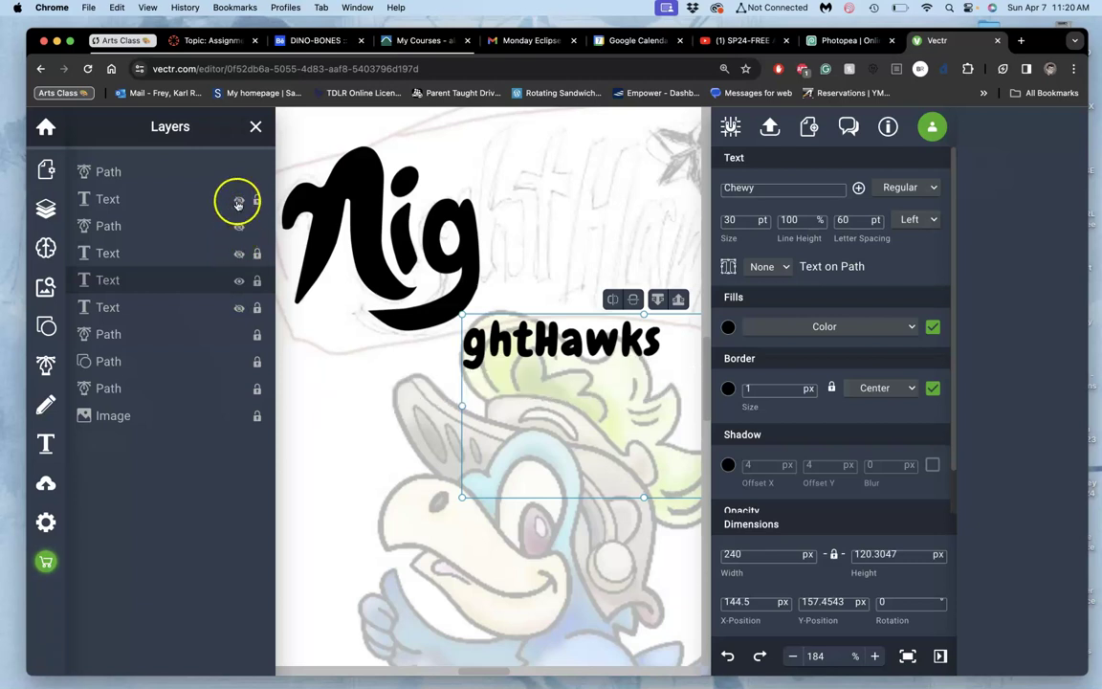
{"action": "left_click", "coordinate": [239, 202]}
{"action": "left_click", "coordinate": [239, 202]}
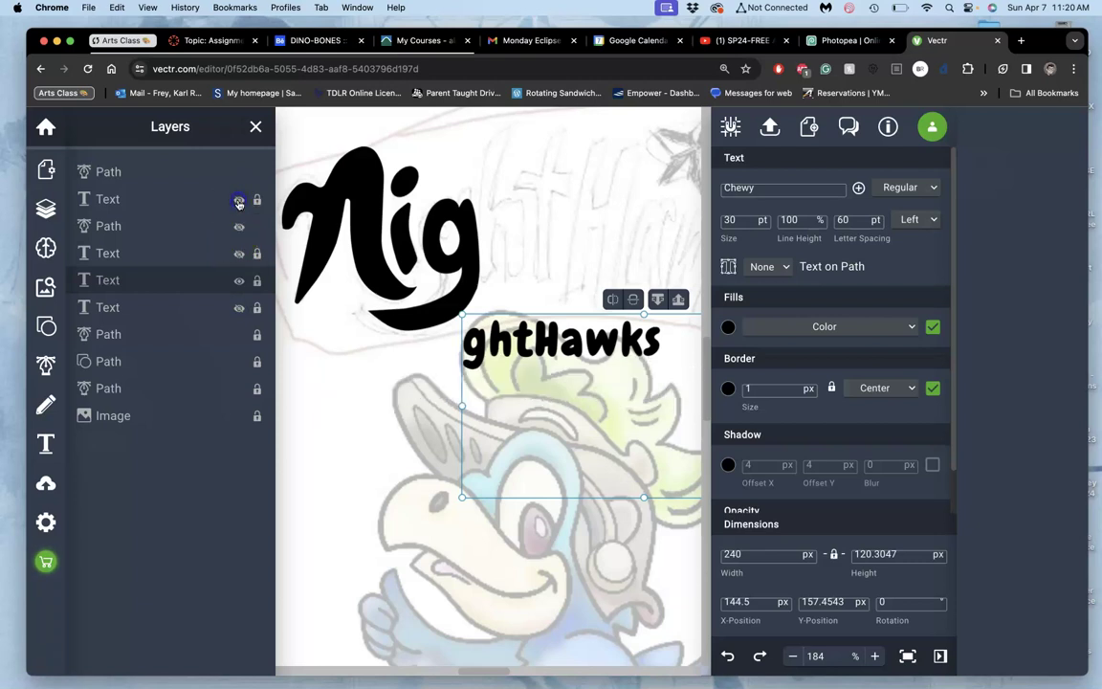
{"action": "left_click", "coordinate": [239, 307]}
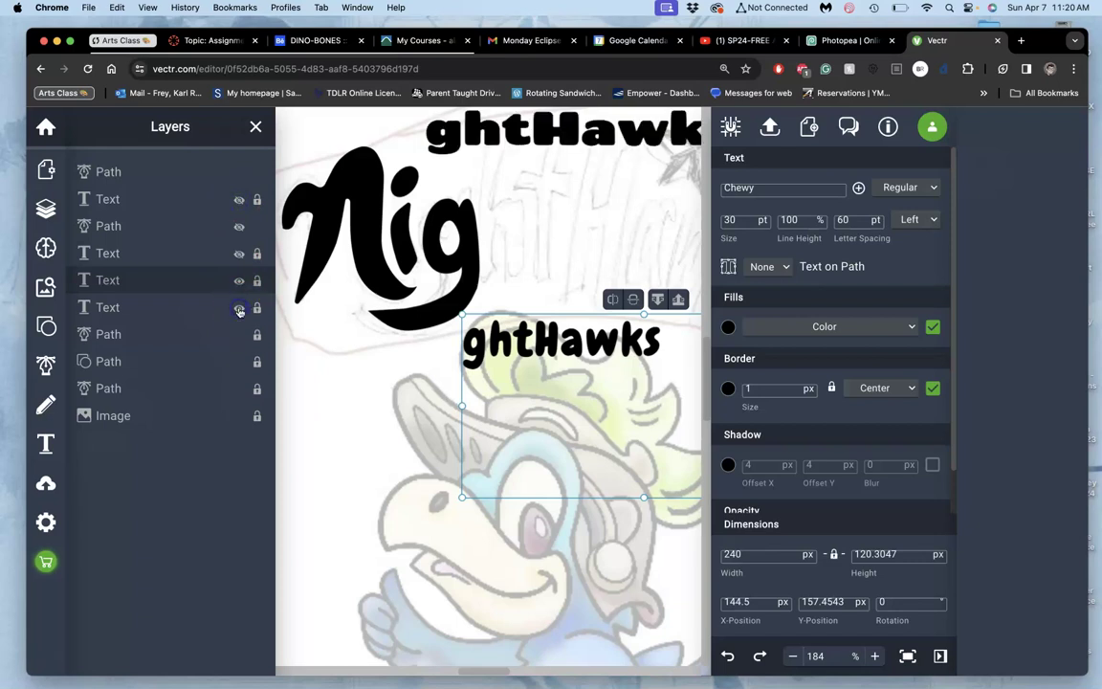
- Deselect the text and show the italic and second ghtHawks versions
{"action": "left_click", "coordinate": [240, 227]}
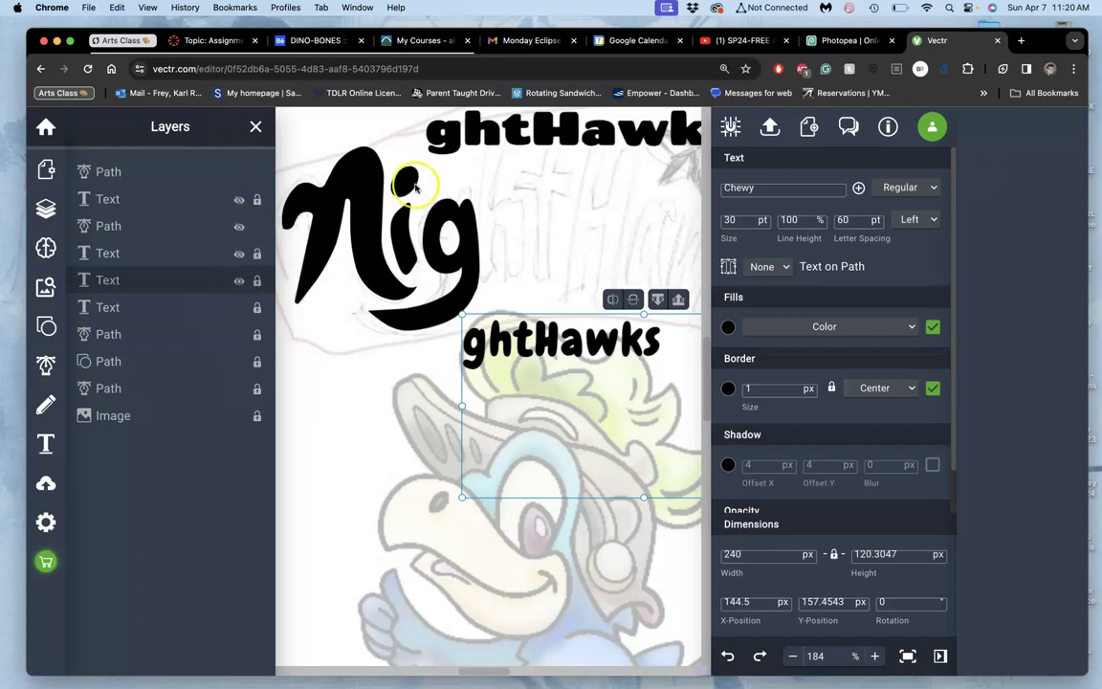
{"action": "left_click", "coordinate": [490, 134]}
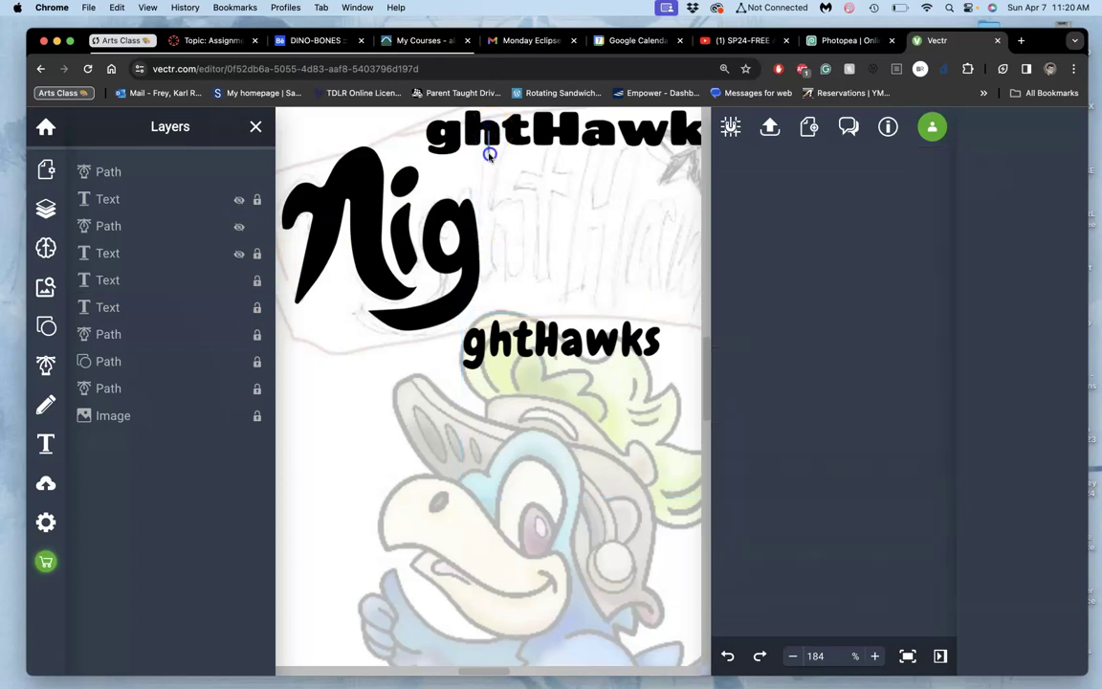
{"action": "left_click", "coordinate": [239, 201]}
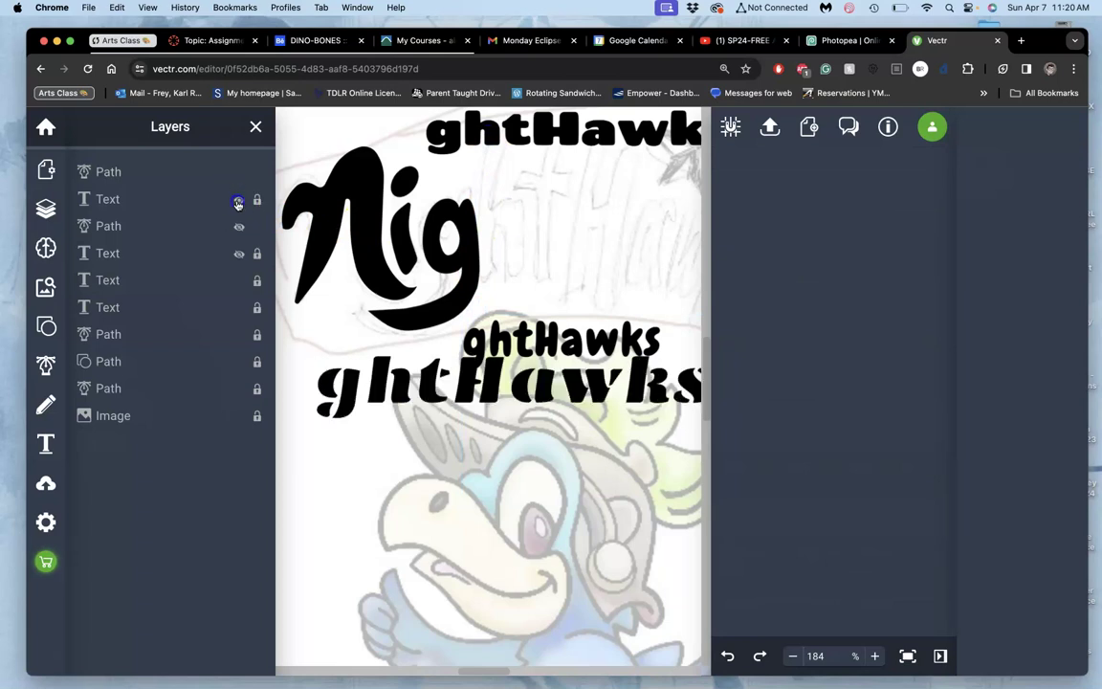
{"action": "left_click", "coordinate": [240, 253]}
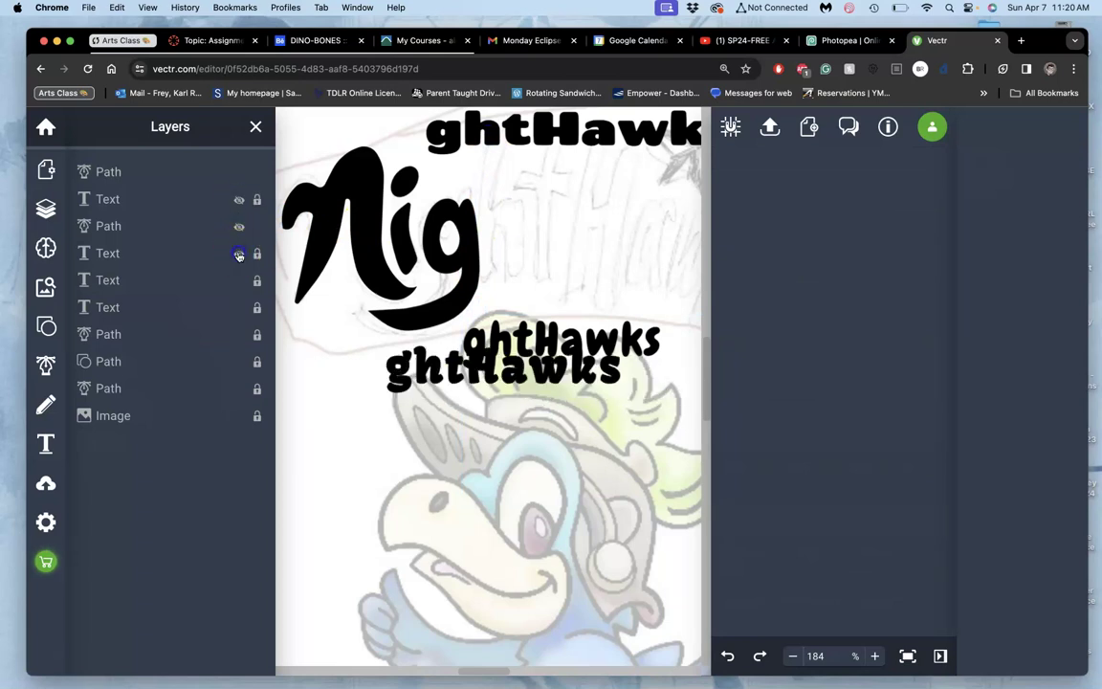
{"action": "left_click", "coordinate": [239, 254]}
- Unlock the second ghtHawks text layer and move it down-left below the first version
{"action": "left_click", "coordinate": [239, 199]}
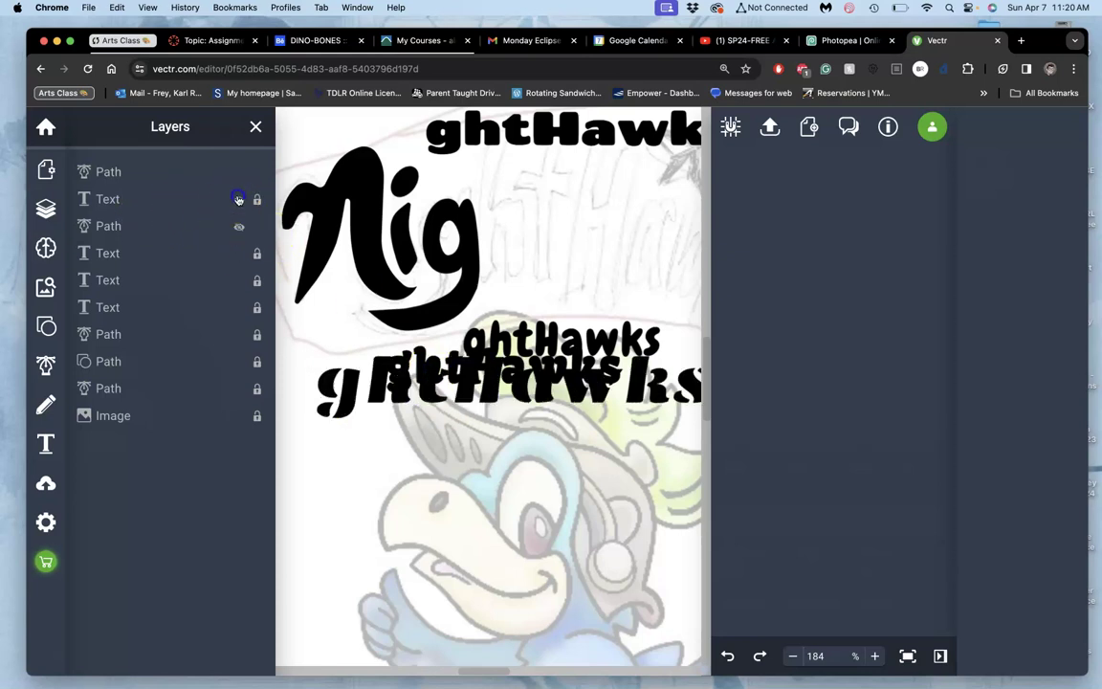
{"action": "left_click", "coordinate": [240, 254]}
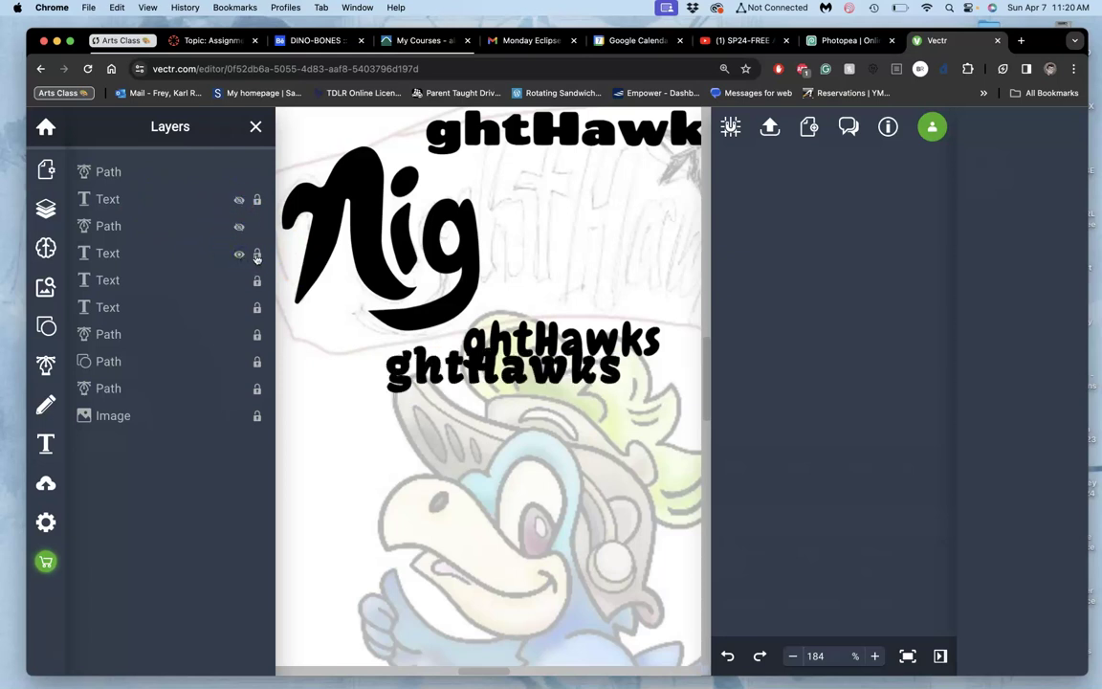
{"action": "left_click", "coordinate": [258, 254]}
{"action": "mouse_move", "coordinate": [421, 368]}
{"action": "left_mouse_down"}
{"action": "mouse_move", "coordinate": [409, 393]}
{"action": "mouse_move", "coordinate": [375, 407]}
{"action": "left_mouse_up"}
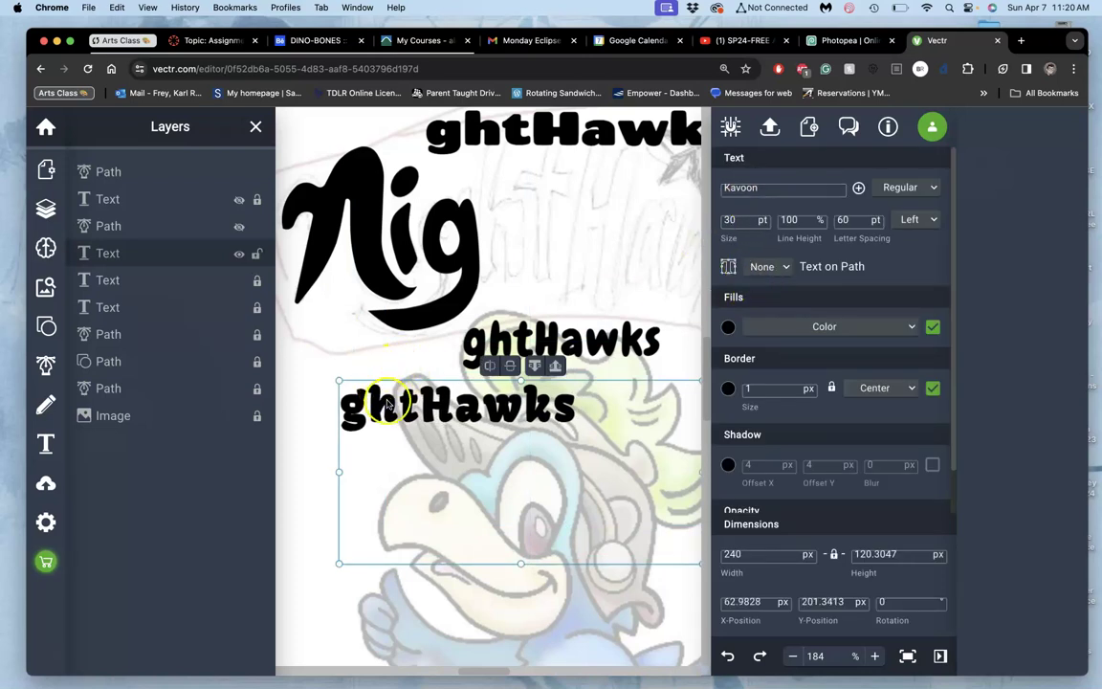
{"action": "left_click", "coordinate": [311, 340]}
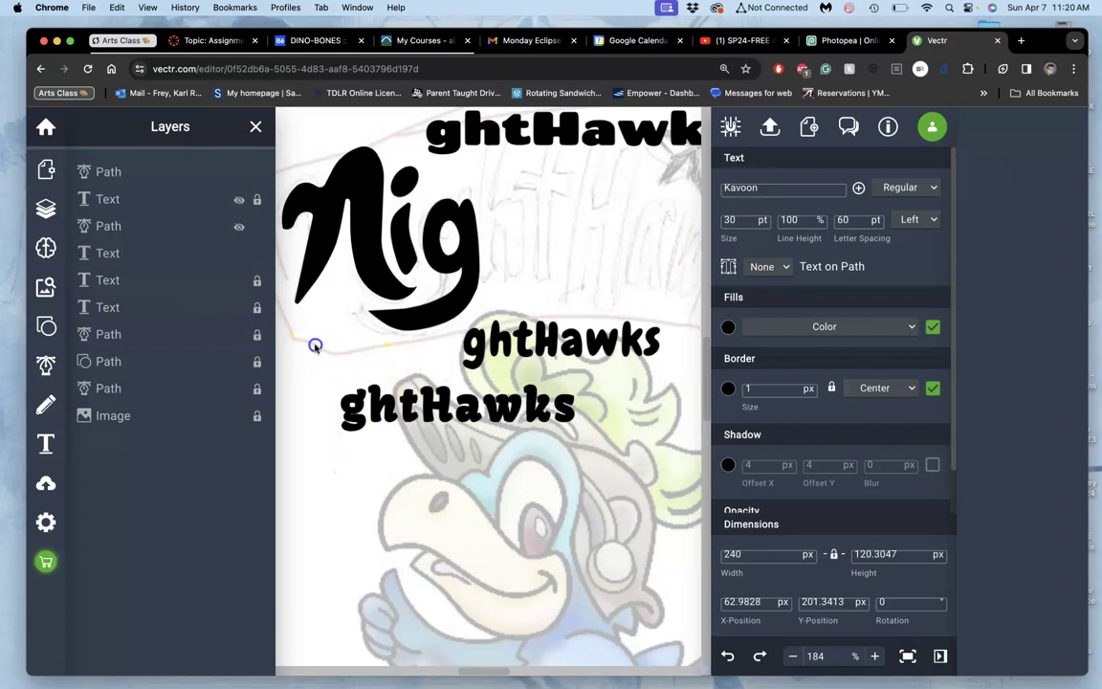
- Create an h text box left of the lower ghtHawks text and enlarge it to 92 pt
{"action": "left_click", "coordinate": [45, 443]}
{"action": "left_click", "coordinate": [285, 345]}
{"action": "type", "text": "h"}
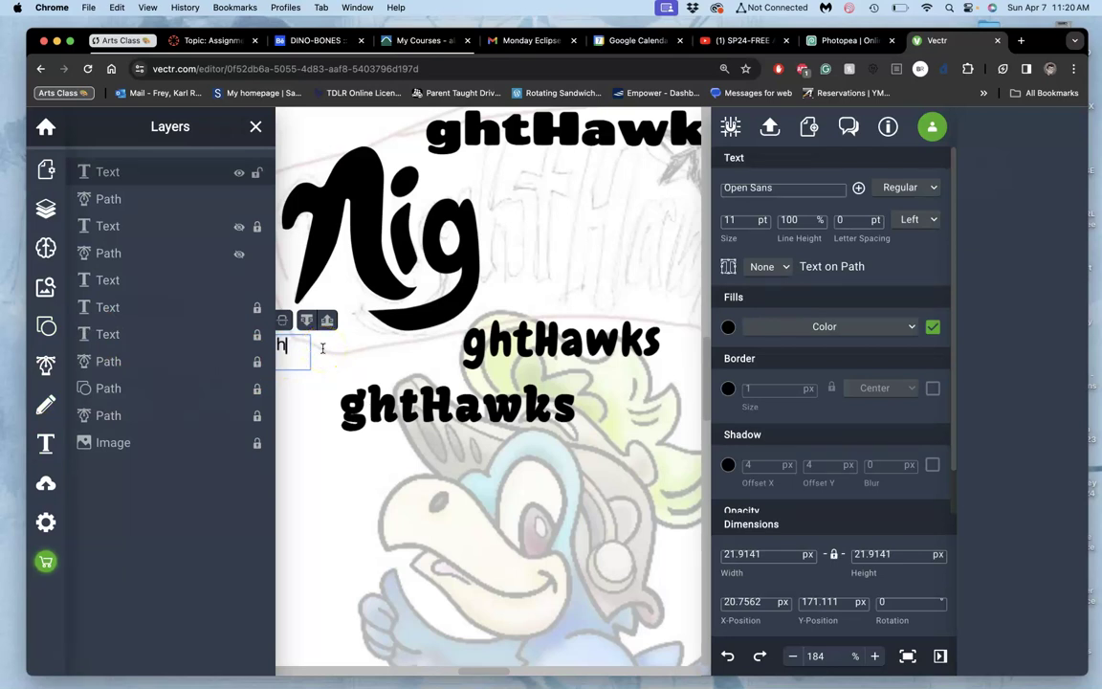
{"action": "left_click_drag", "start_coordinate": [297, 346], "coordinate": [269, 352]}
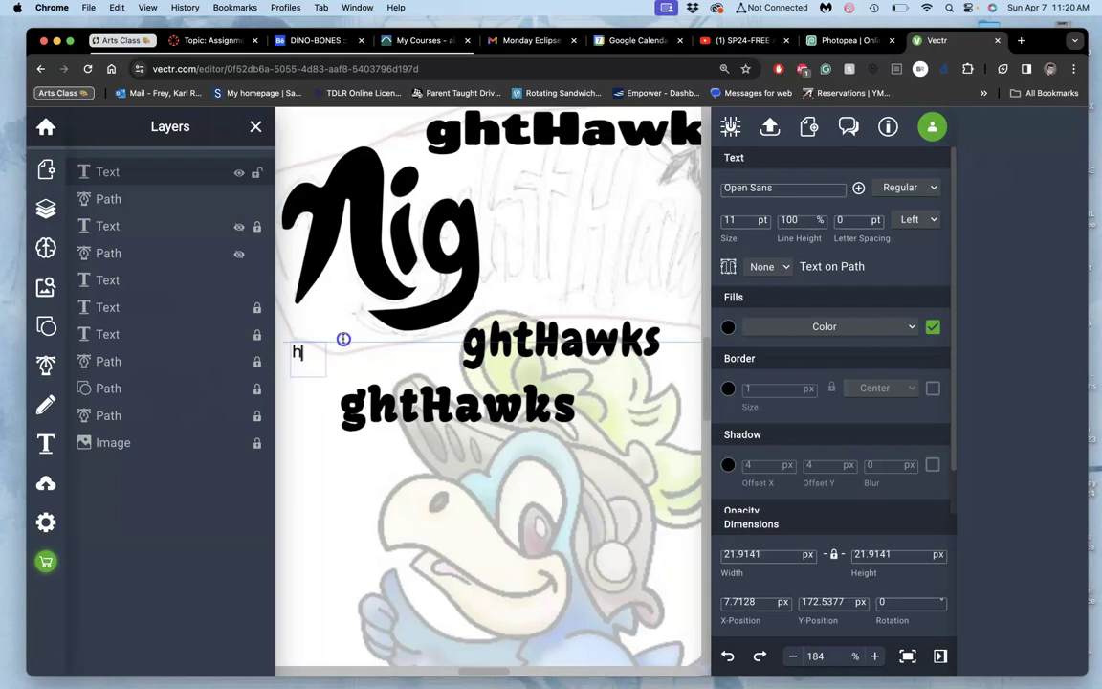
{"action": "left_click_drag", "start_coordinate": [289, 342], "coordinate": [354, 337]}
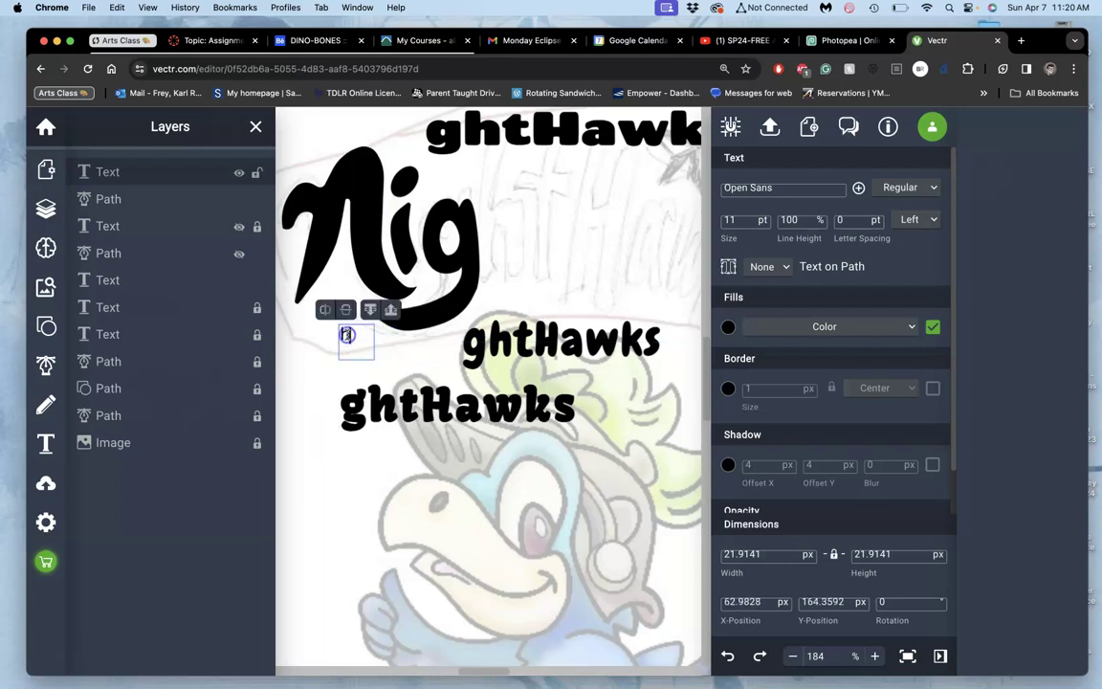
{"action": "left_click_drag", "start_coordinate": [349, 336], "coordinate": [338, 339]}
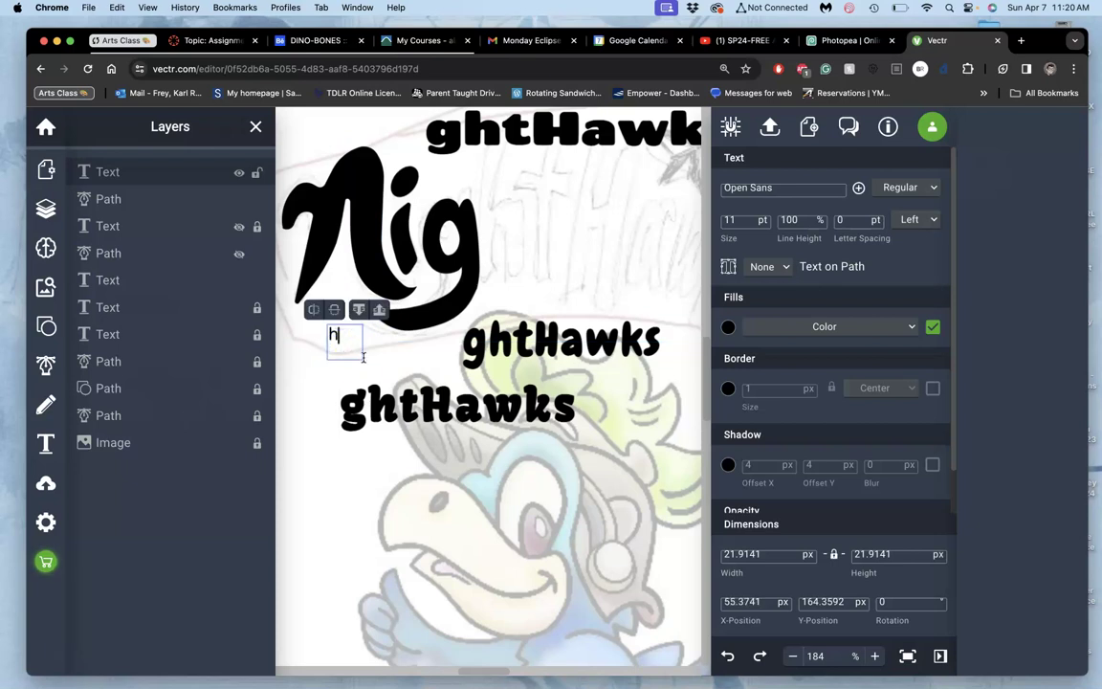
{"action": "left_click", "coordinate": [348, 343]}
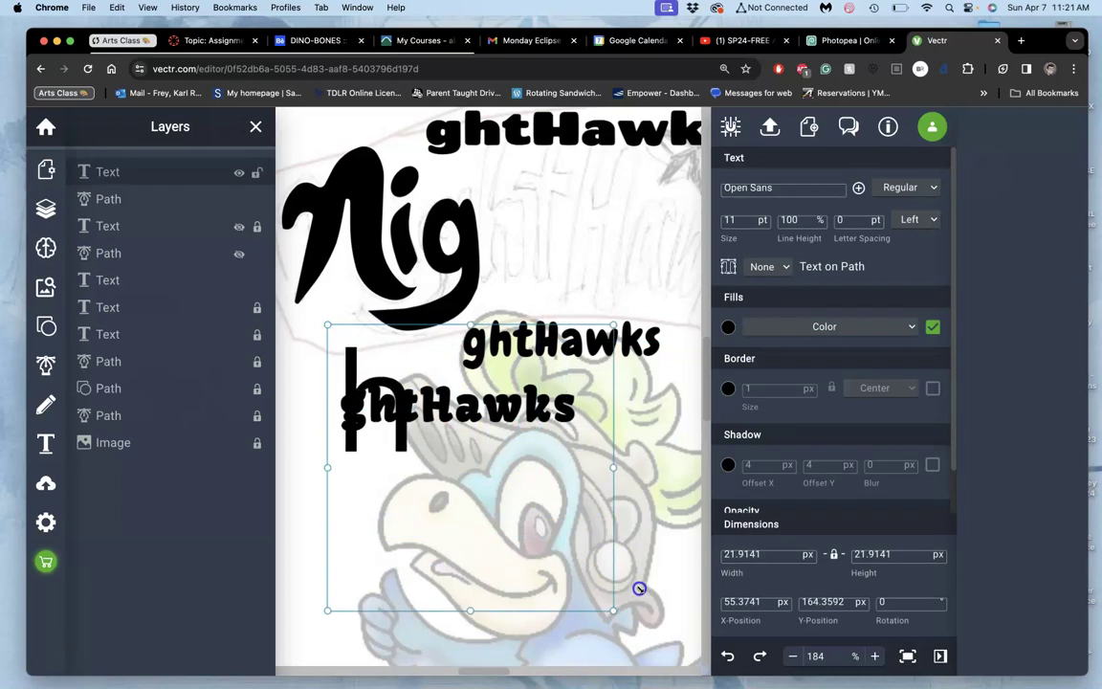
{"action": "left_click_drag", "start_coordinate": [363, 359], "coordinate": [608, 602]}
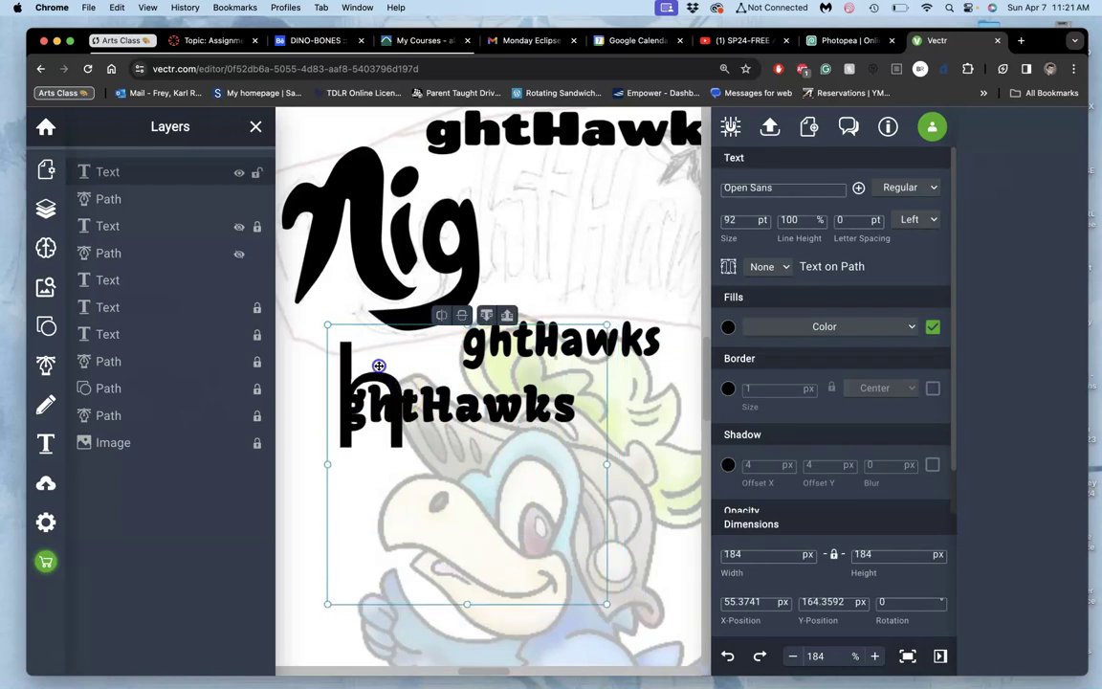
{"action": "left_click_drag", "start_coordinate": [379, 366], "coordinate": [354, 341]}
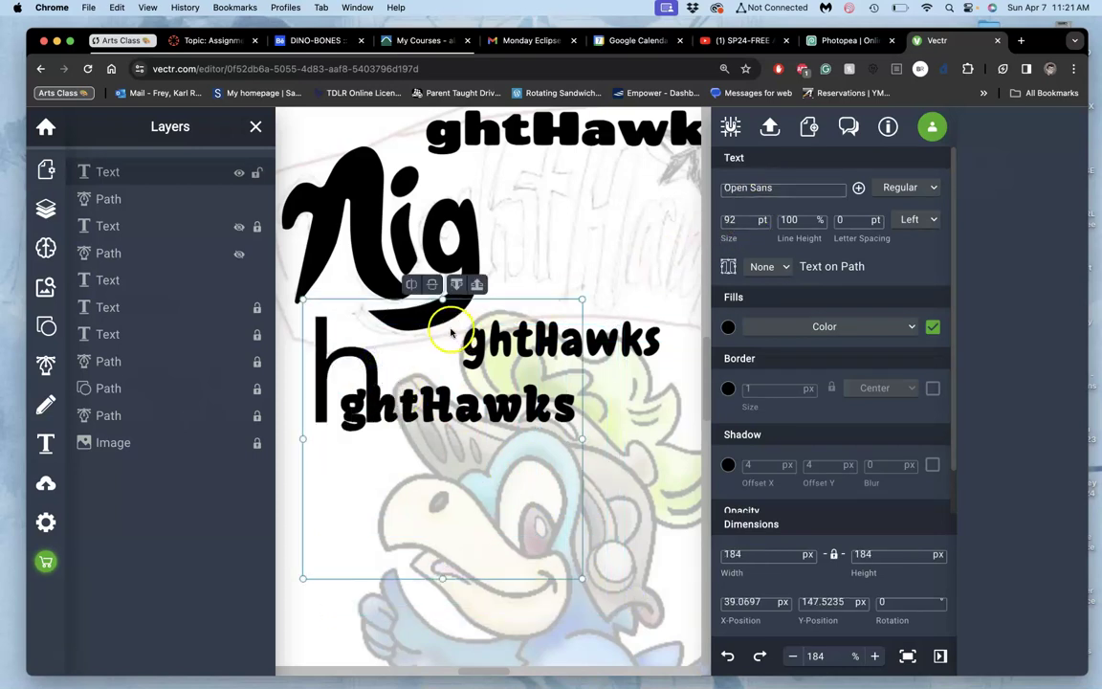
- Set the h letter's font to Kavoon
{"action": "double_click", "coordinate": [366, 362]}
{"action": "left_click_drag", "start_coordinate": [366, 360], "coordinate": [335, 357]}
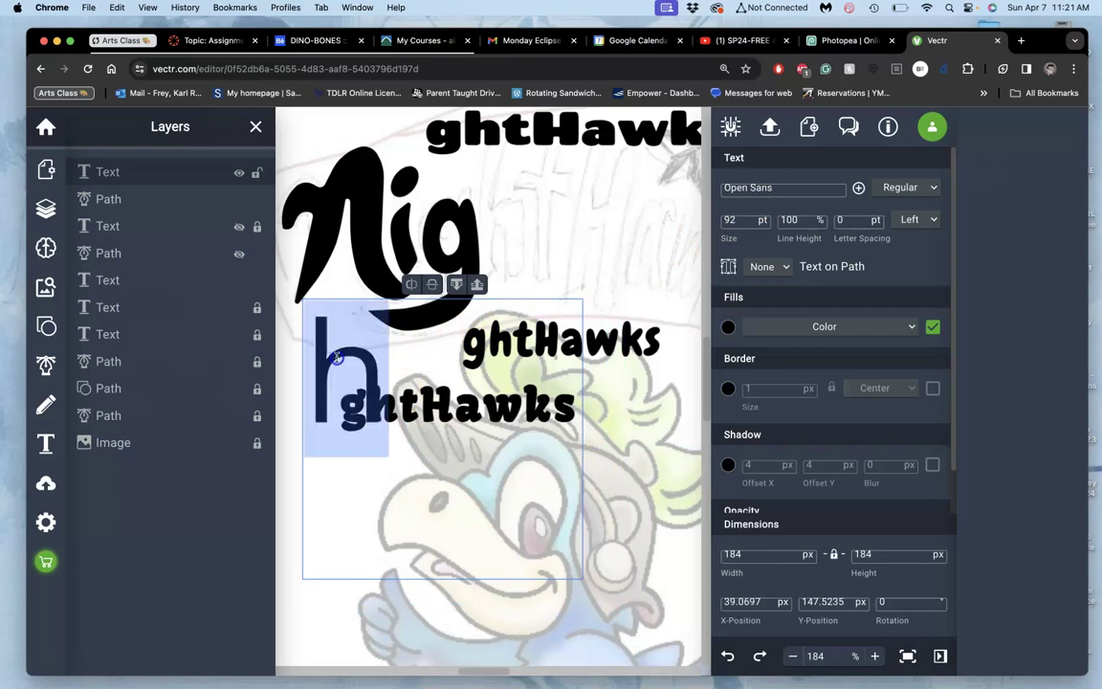
{"action": "left_click", "coordinate": [777, 188]}
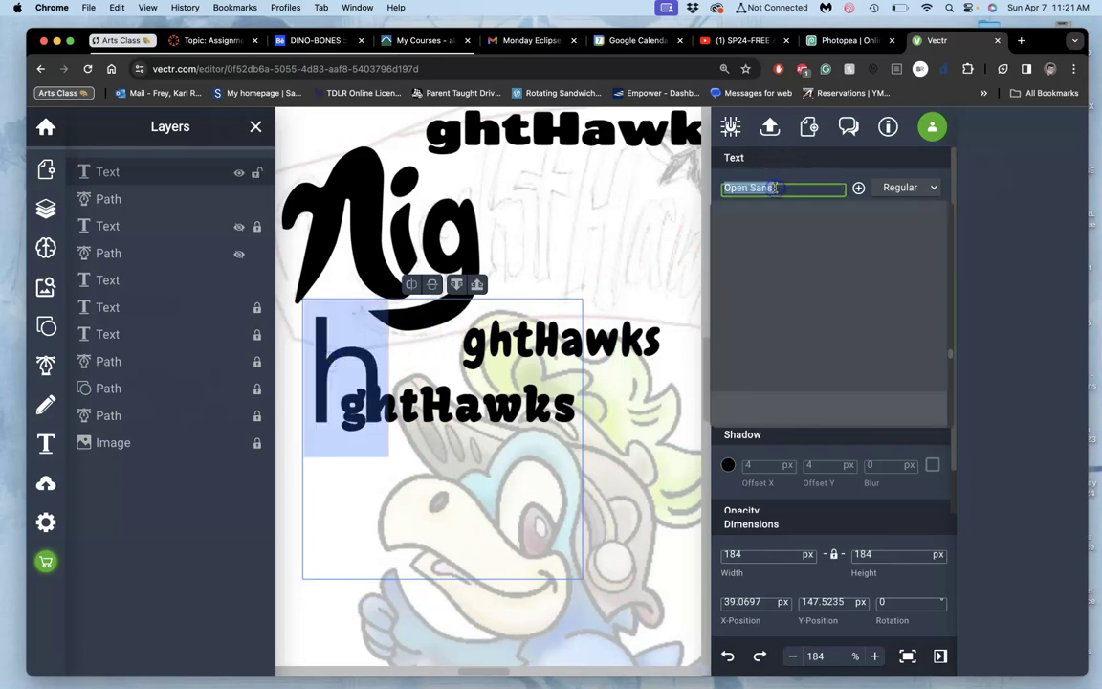
{"action": "type", "text": "kavoo"}
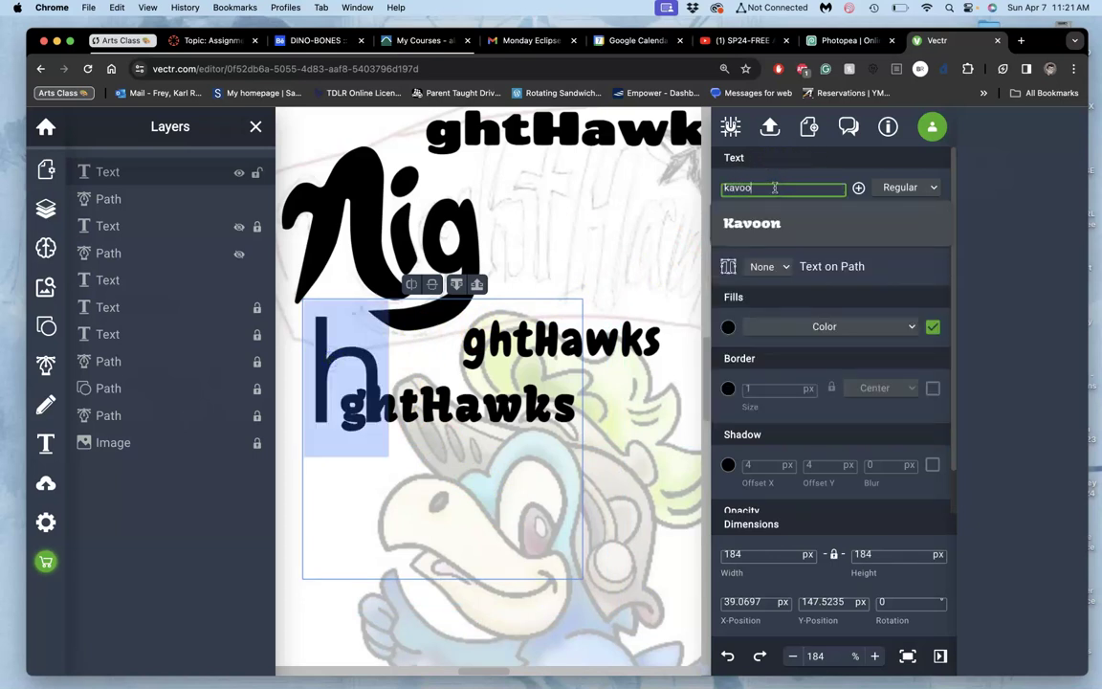
{"action": "left_click", "coordinate": [764, 222]}
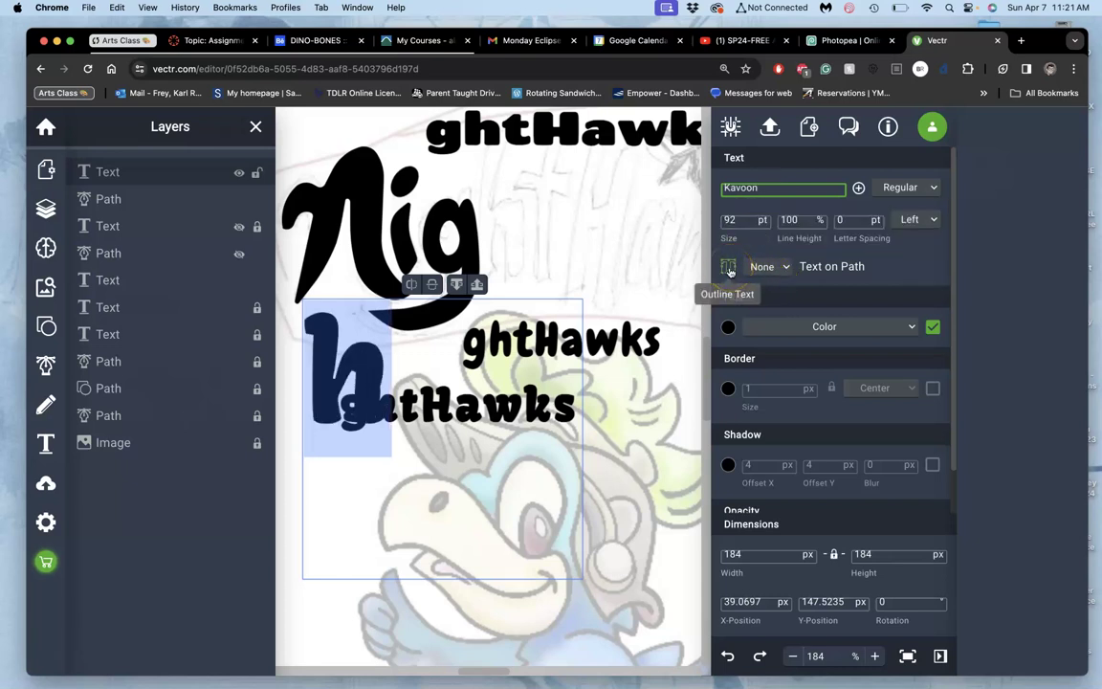
{"action": "left_click", "coordinate": [933, 188]}
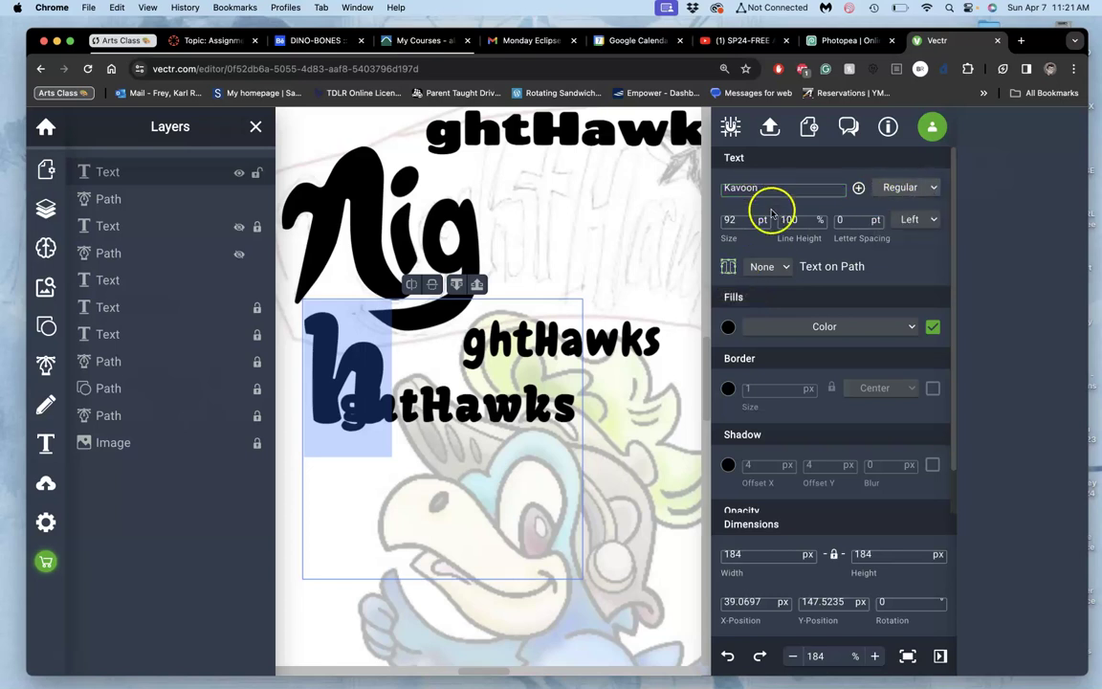
- Convert the Kavoon h to an outline shape and place it right after Nig
{"action": "left_click", "coordinate": [730, 267]}
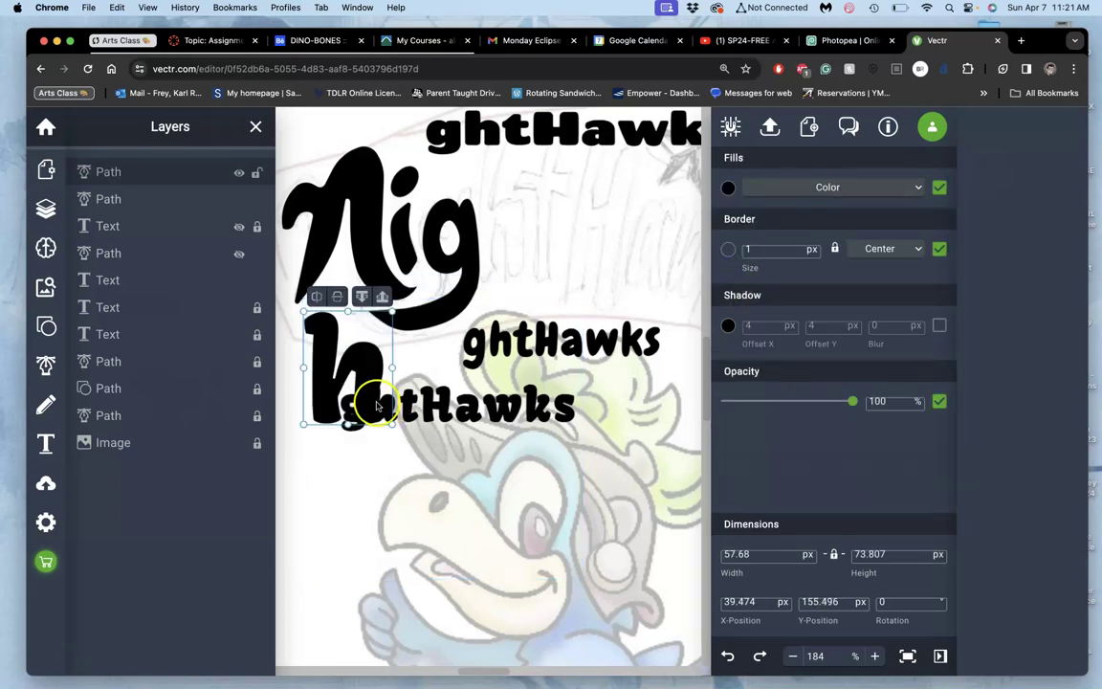
{"action": "mouse_move", "coordinate": [357, 366]}
{"action": "left_mouse_down"}
{"action": "mouse_move", "coordinate": [568, 208]}
{"action": "mouse_move", "coordinate": [531, 241]}
{"action": "left_mouse_up"}
{"action": "scroll", "coordinate": [536, 239], "scroll_direction": "up", "scroll_amount": 2}
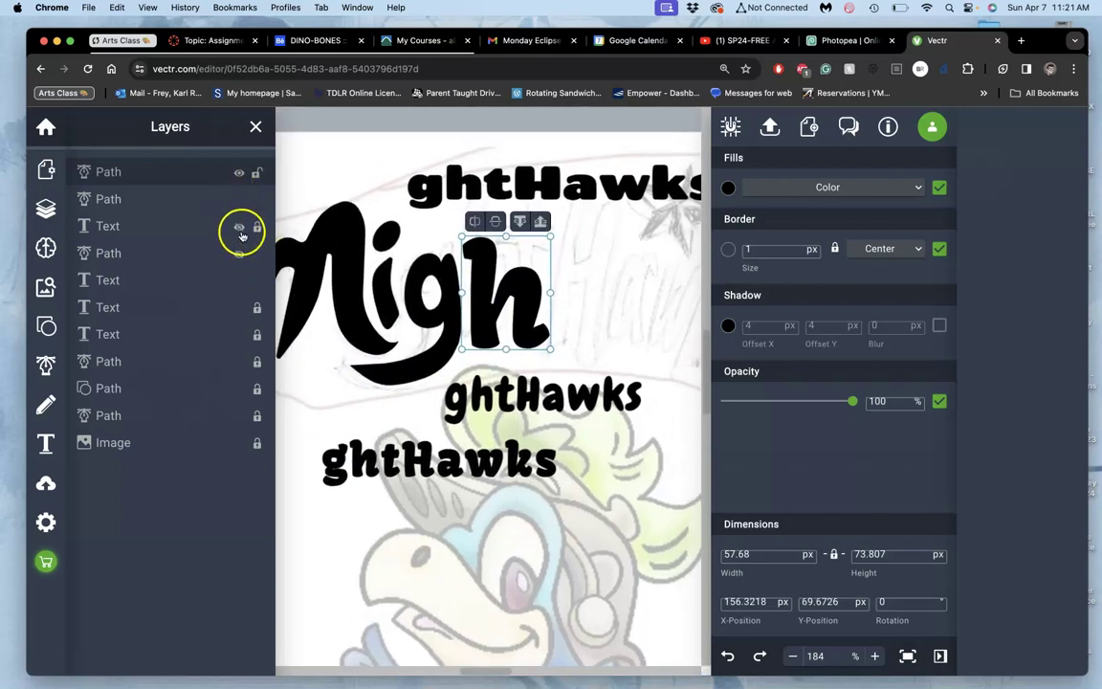
- Hide the extra ghtHawks text layers, leaving only the lower one visible
{"action": "left_click", "coordinate": [238, 283]}
{"action": "left_click", "coordinate": [239, 309]}
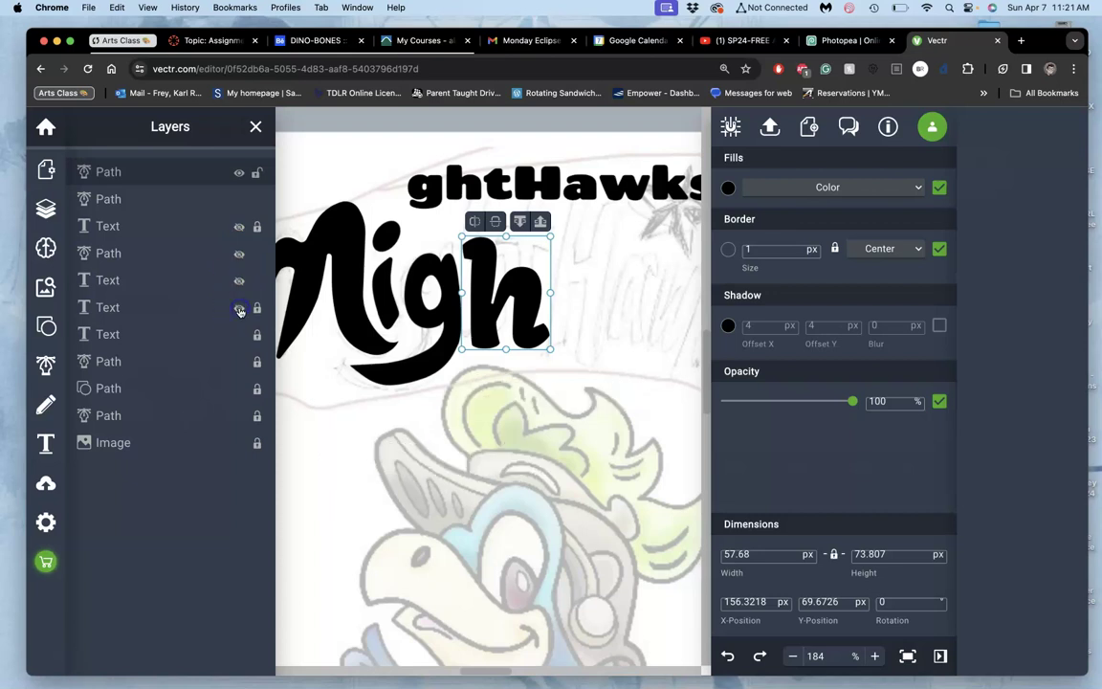
{"action": "left_click", "coordinate": [238, 281]}
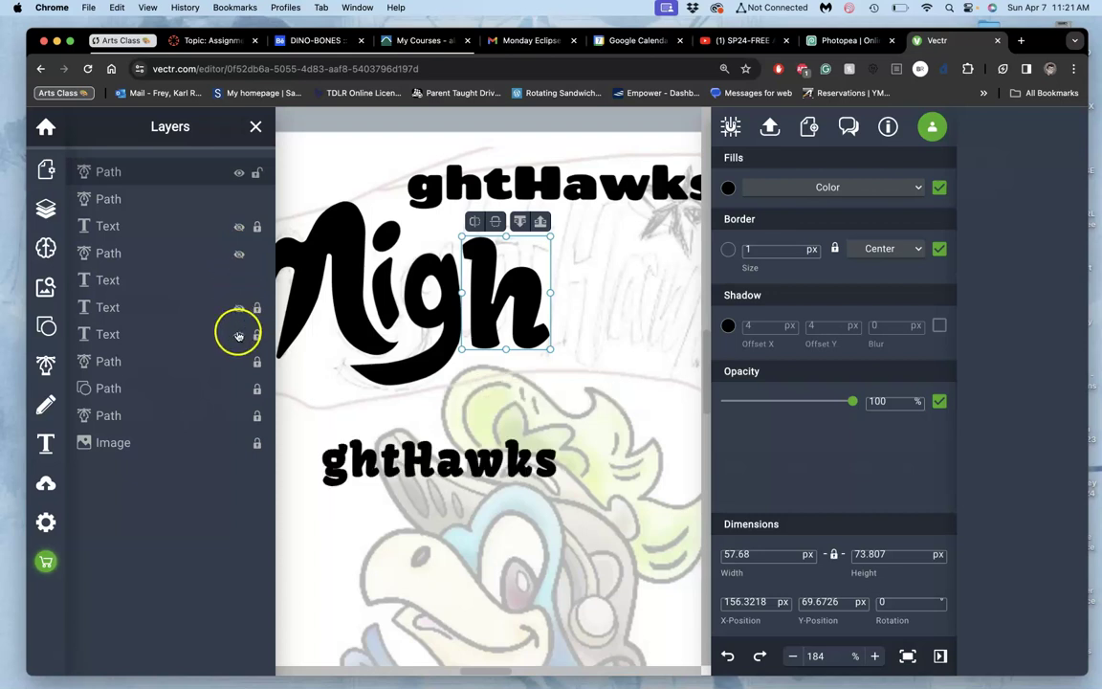
{"action": "left_click", "coordinate": [238, 334]}
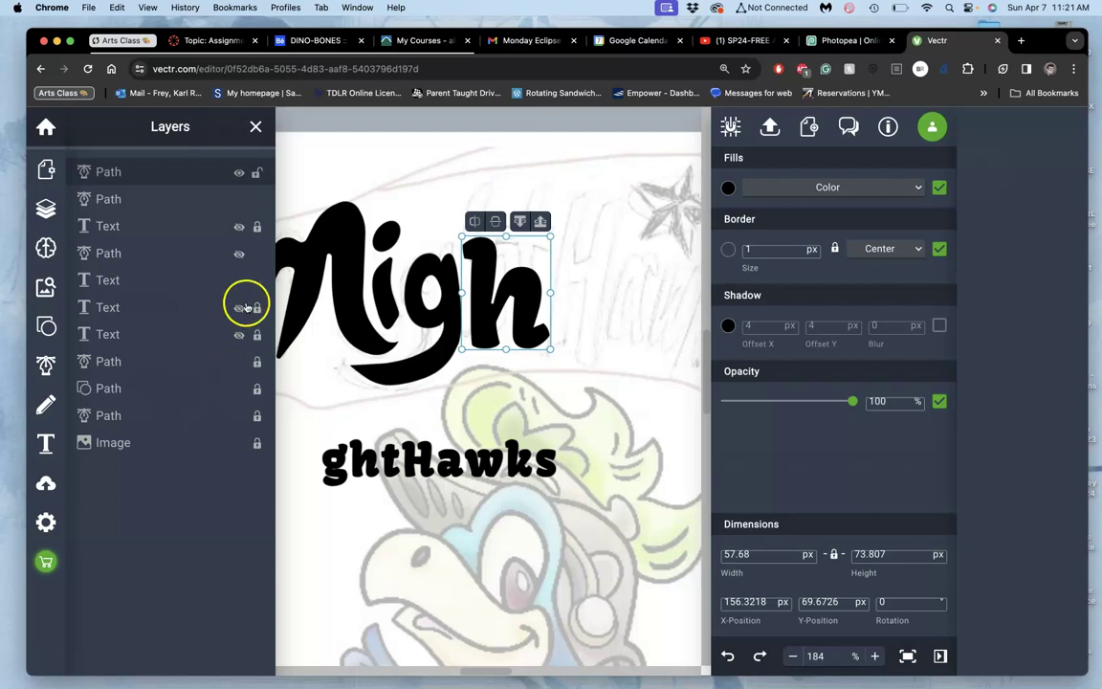
{"action": "mouse_move", "coordinate": [191, 279]}
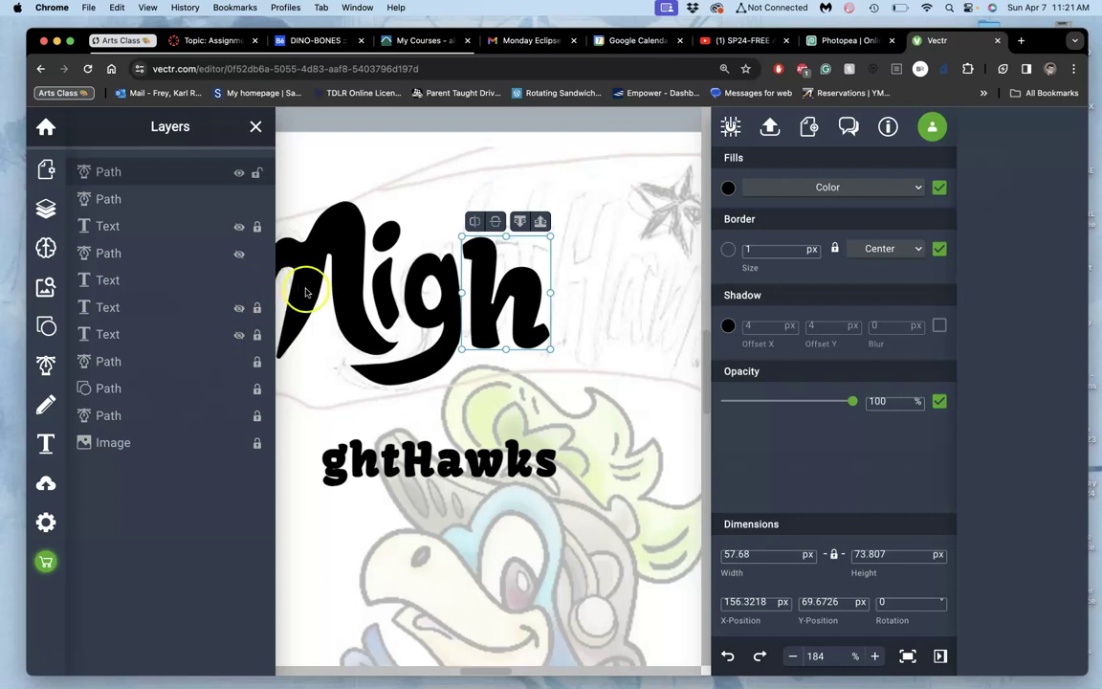
- Resize the h to about 44.3 × 99.7 px so its stem reaches Nig's top
{"action": "mouse_move", "coordinate": [483, 278]}
{"action": "left_mouse_down"}
{"action": "mouse_move", "coordinate": [483, 251]}
{"action": "mouse_move", "coordinate": [504, 307]}
{"action": "mouse_move", "coordinate": [502, 363]}
{"action": "left_mouse_up"}
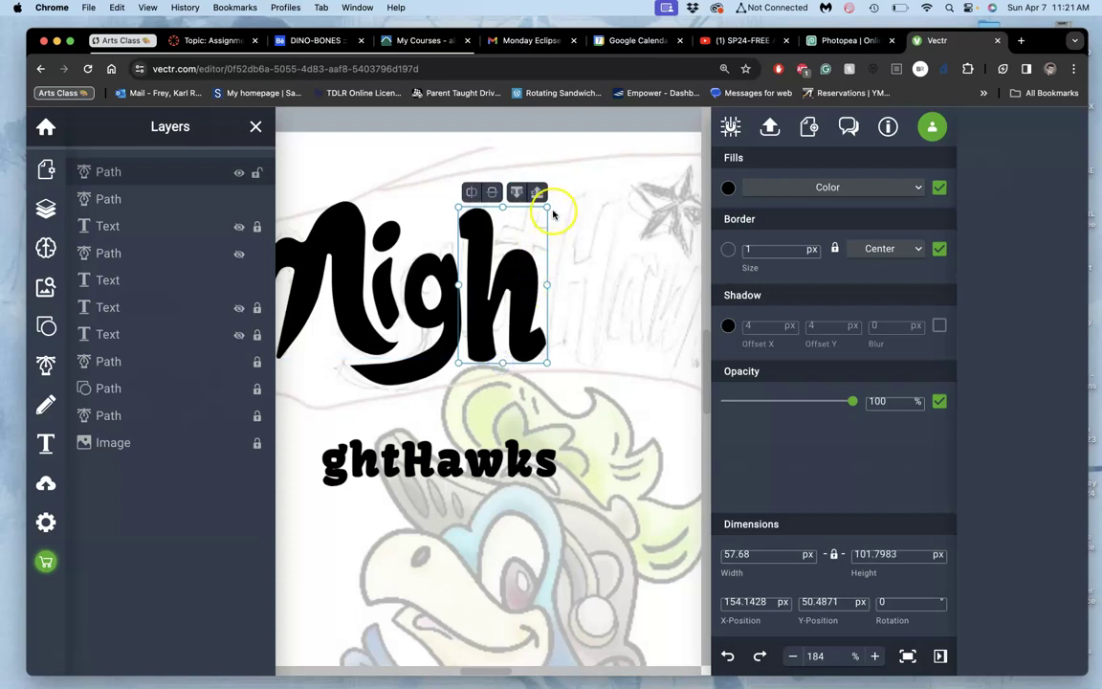
{"action": "mouse_move", "coordinate": [548, 207]}
{"action": "left_mouse_down"}
{"action": "mouse_move", "coordinate": [527, 244]}
{"action": "mouse_move", "coordinate": [491, 211]}
{"action": "left_mouse_up"}
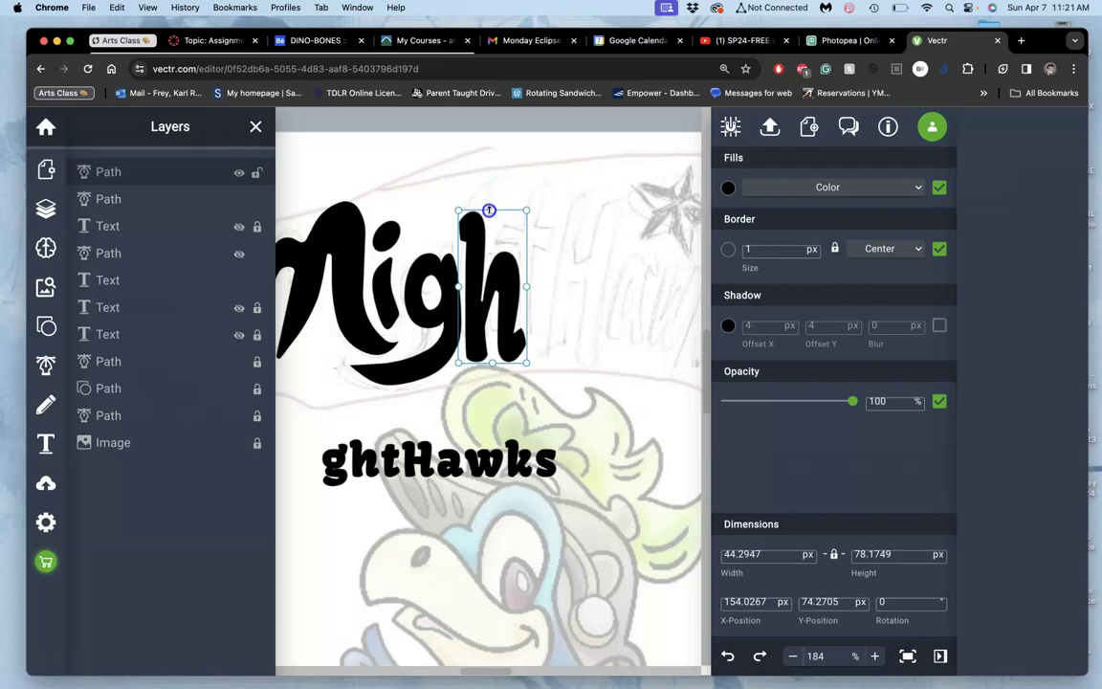
{"action": "left_click_drag", "start_coordinate": [501, 281], "coordinate": [501, 269]}
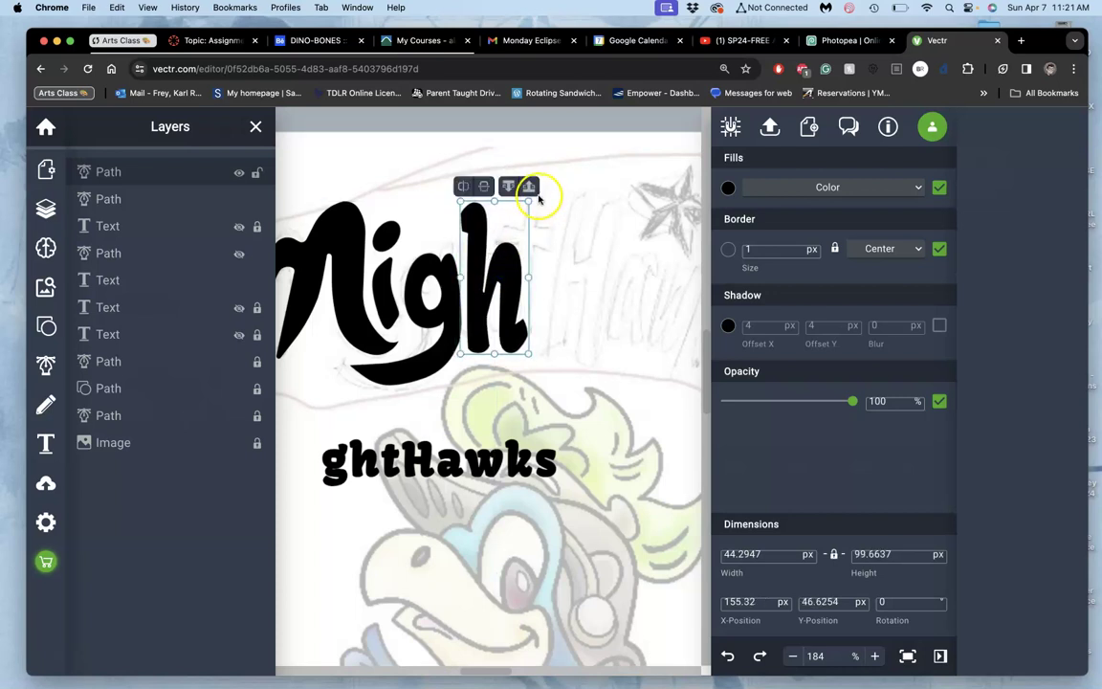